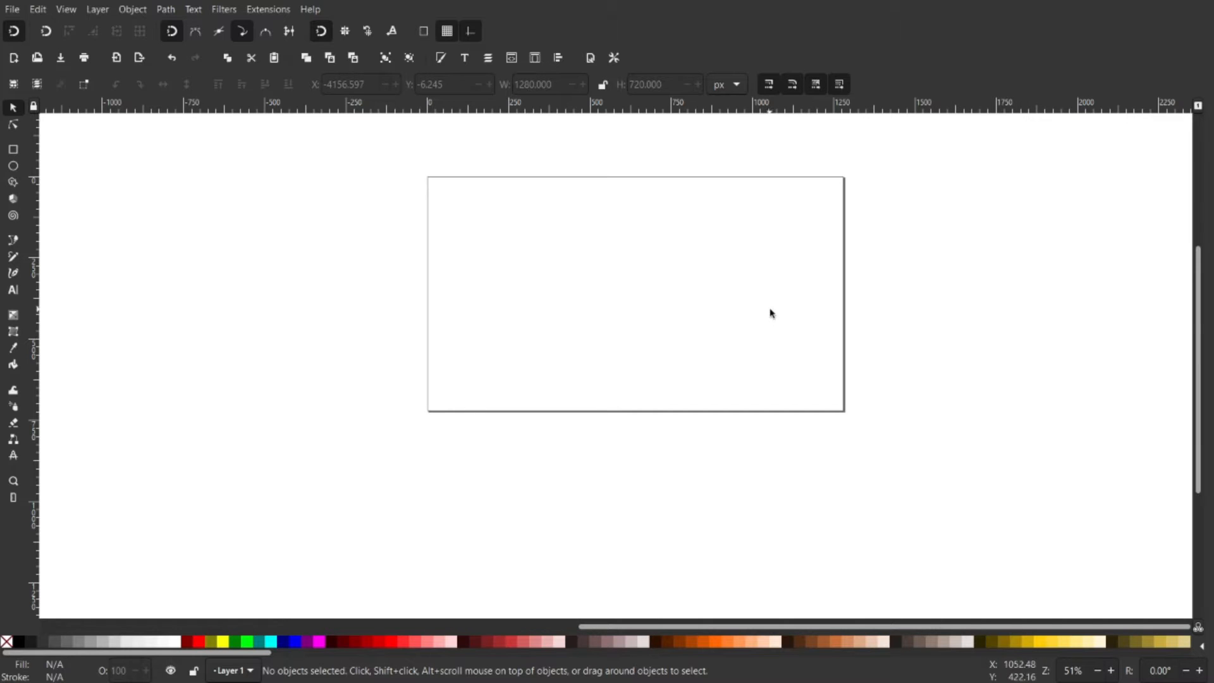
Turn on snapping to the page border and draw a 1280 × 720 px rectangle covering the whole page
drag(816, 344, 727, 405)
scroll(619, 324, up, 2)
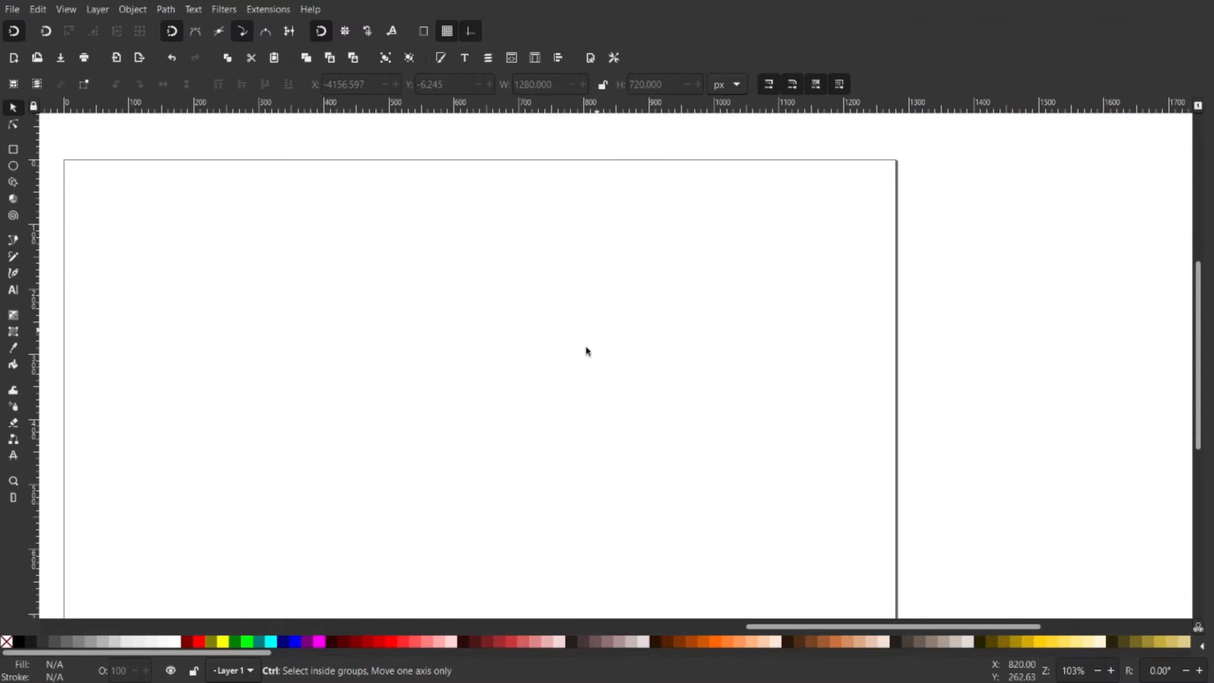
drag(550, 373, 692, 376)
key(1)
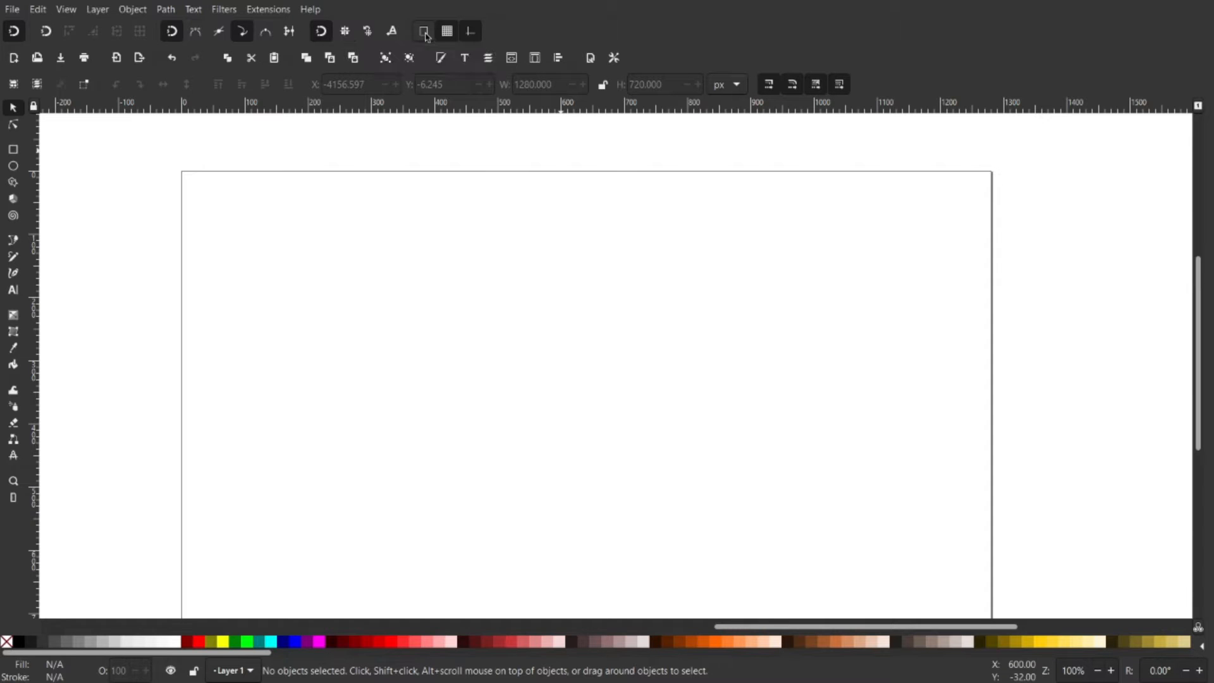
drag(428, 477, 432, 442)
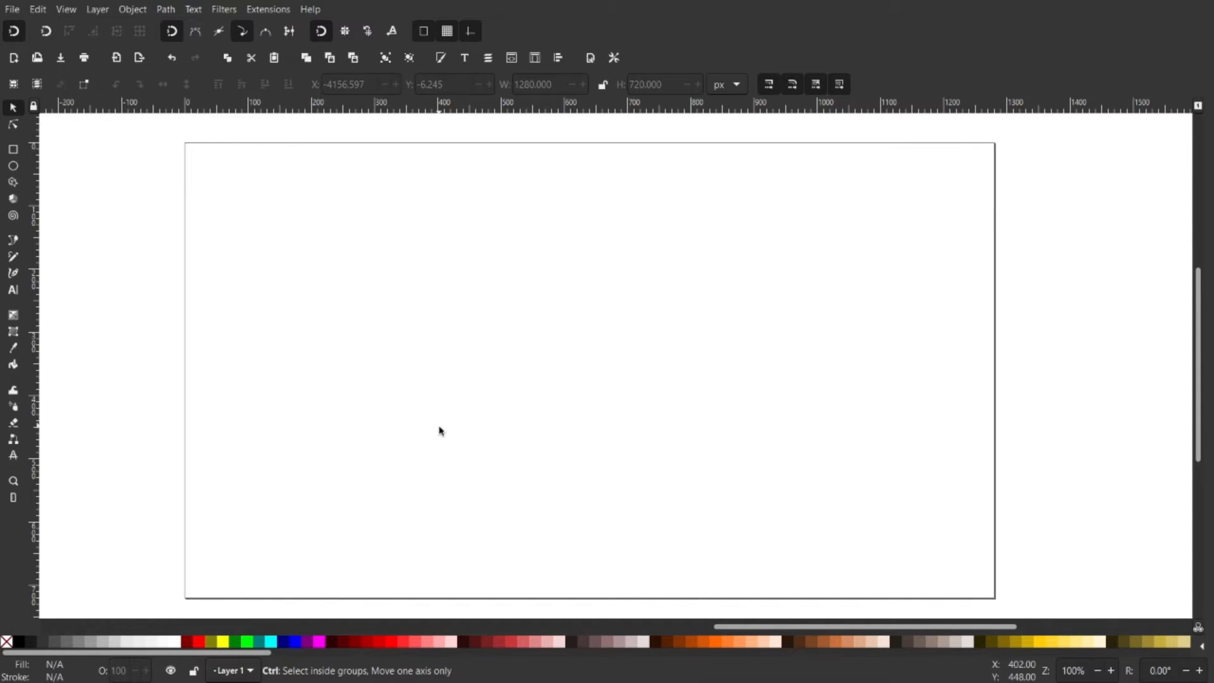
click(13, 151)
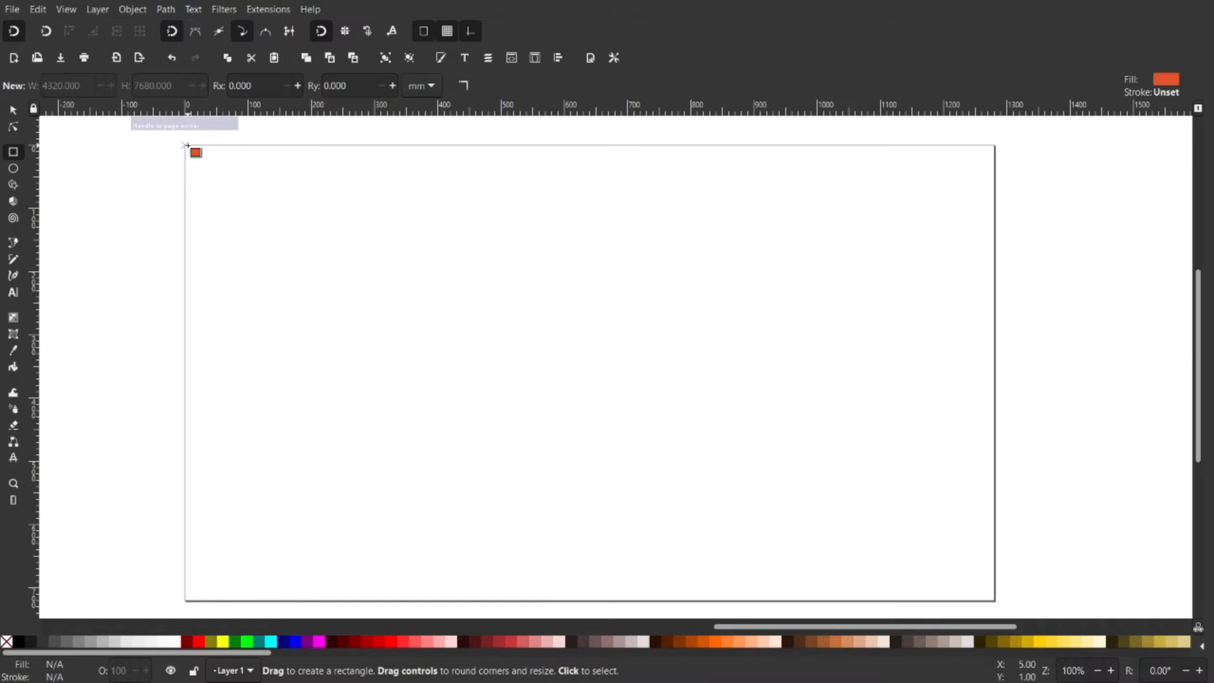
mouse_move(368, 432)
mouse_down()
mouse_move(353, 431)
mouse_move(361, 422)
mouse_up()
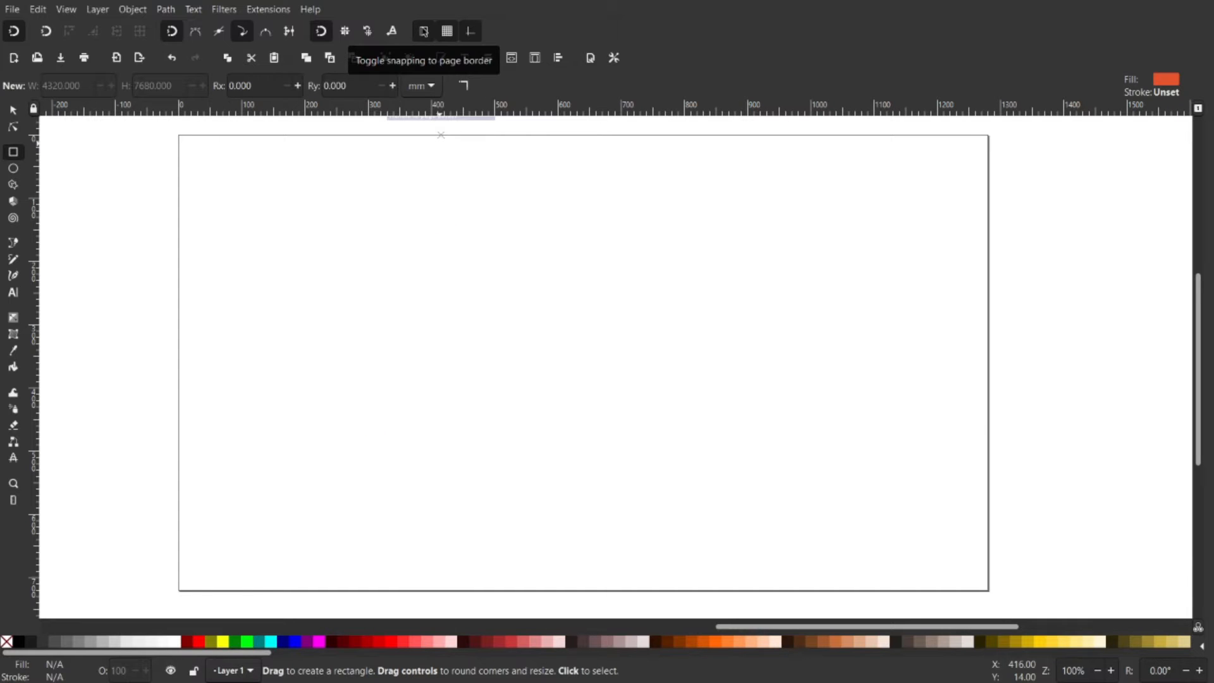
drag(179, 135, 196, 149)
drag(246, 184, 995, 596)
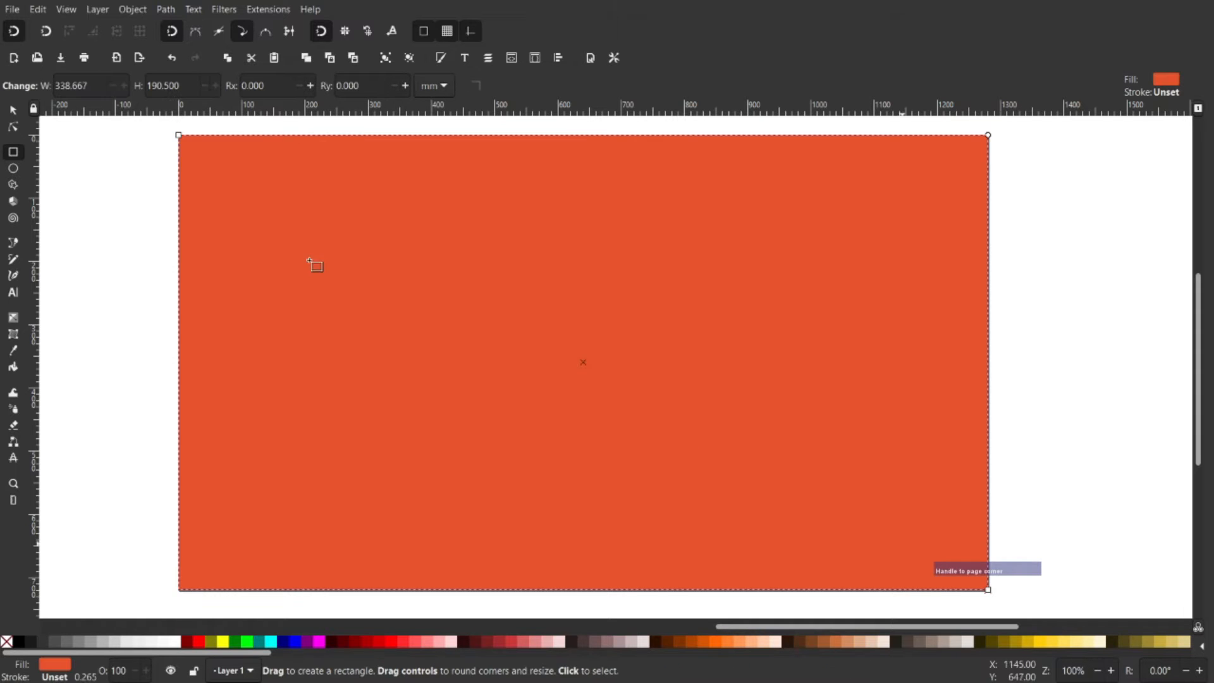
Fill the page-sized rectangle with Aqua (#00FFFF), open the Fill and Stroke settings, and deselect the rectangle
click(14, 111)
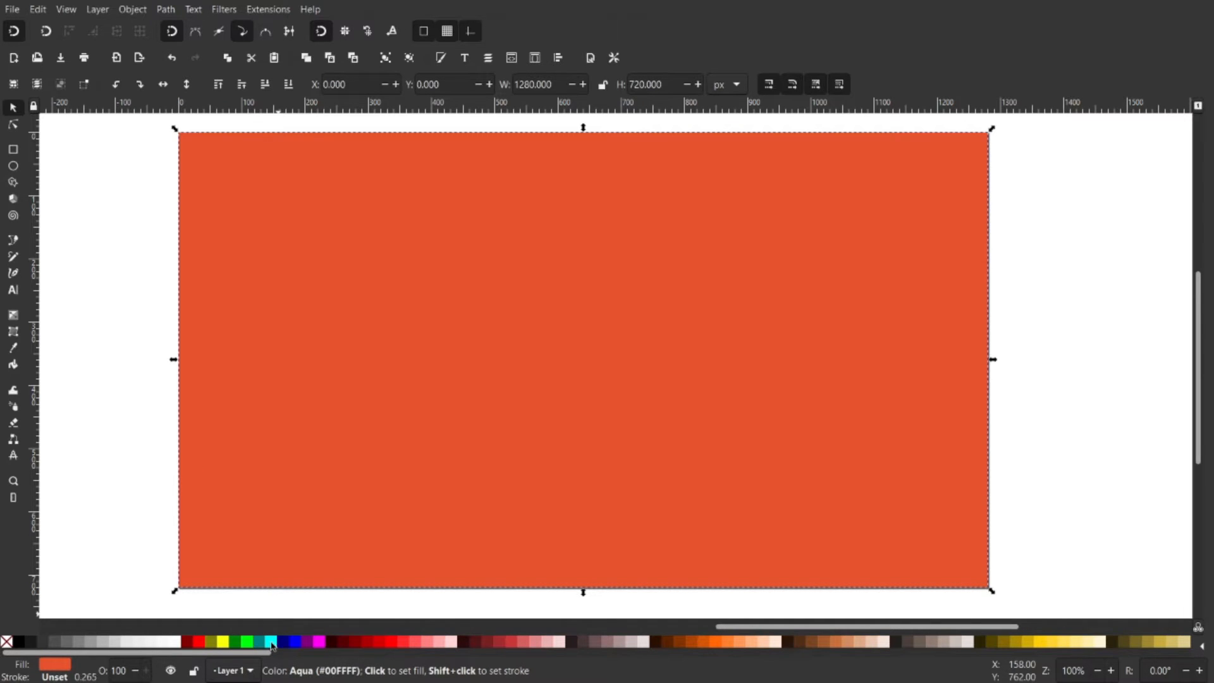
drag(271, 643, 439, 284)
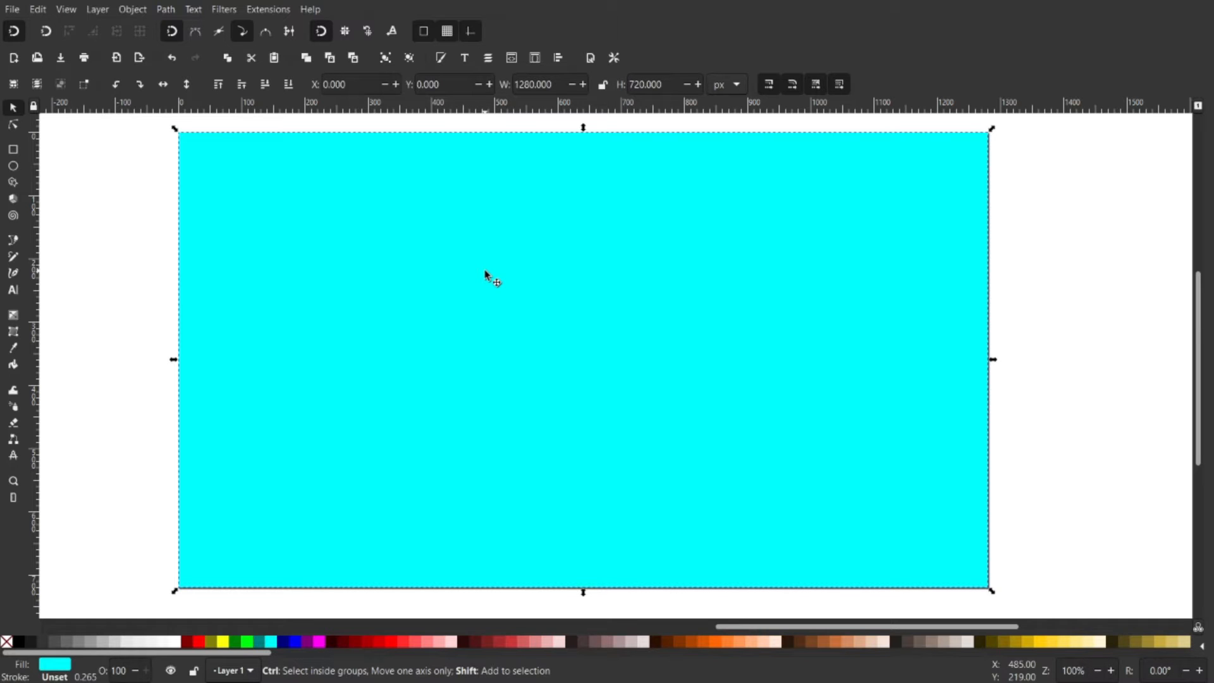
key(shift+ctrl+f)
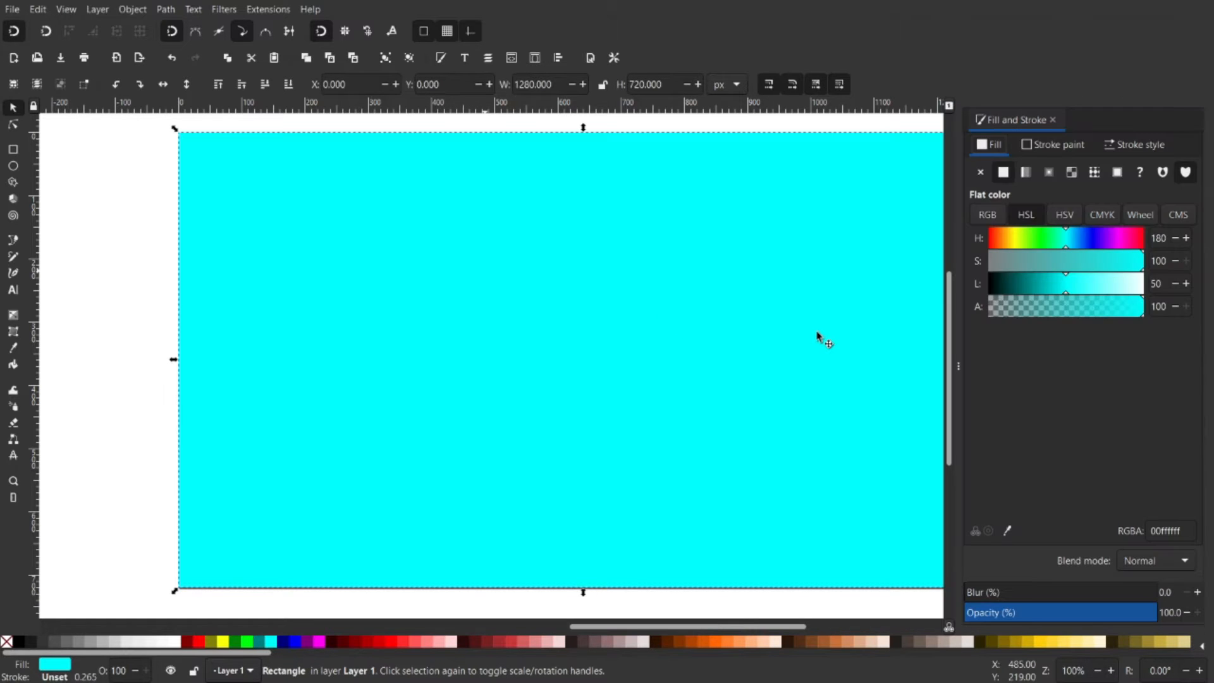
drag(837, 333, 747, 334)
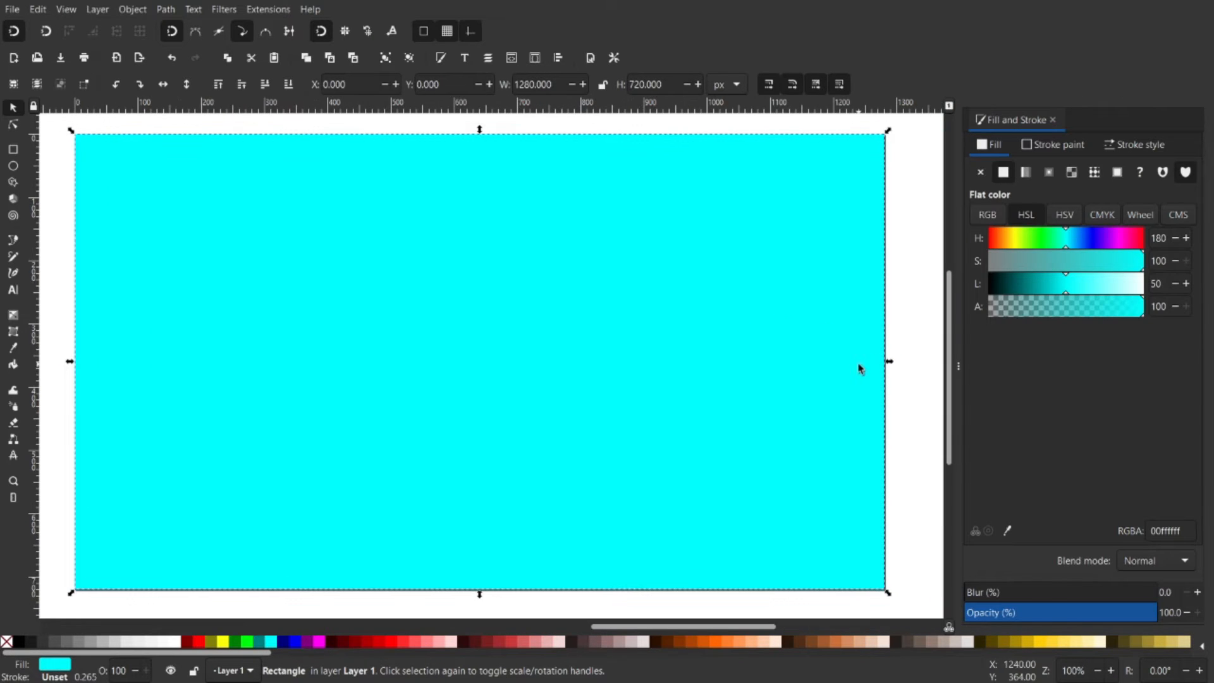
key(Escape)
ctrl+scroll(631, 313, down, 1)
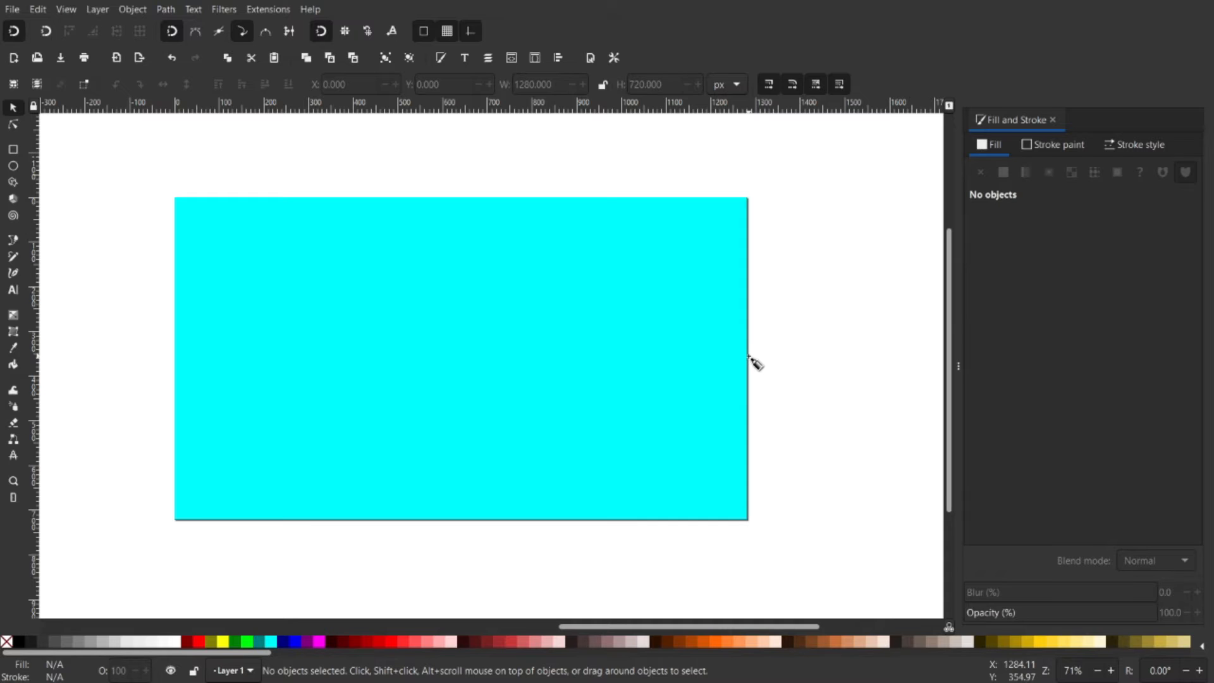
Set the Pen tool to create regular Bezier paths with the shape set to None
key(b)
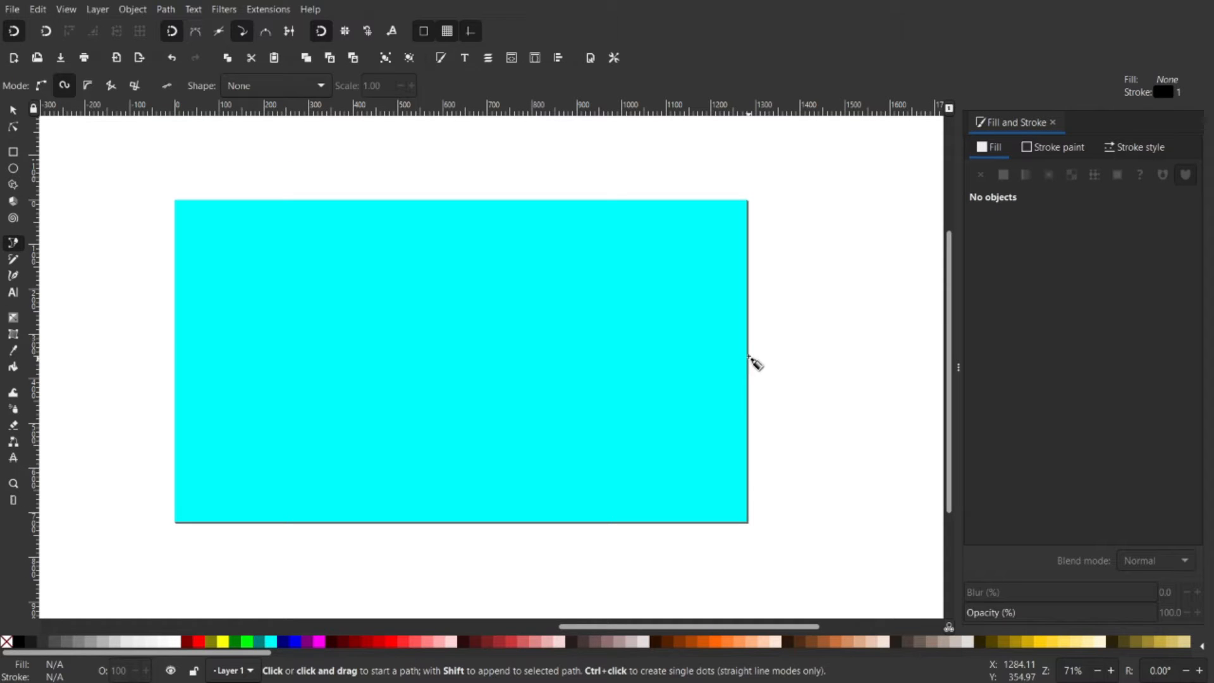
click(40, 86)
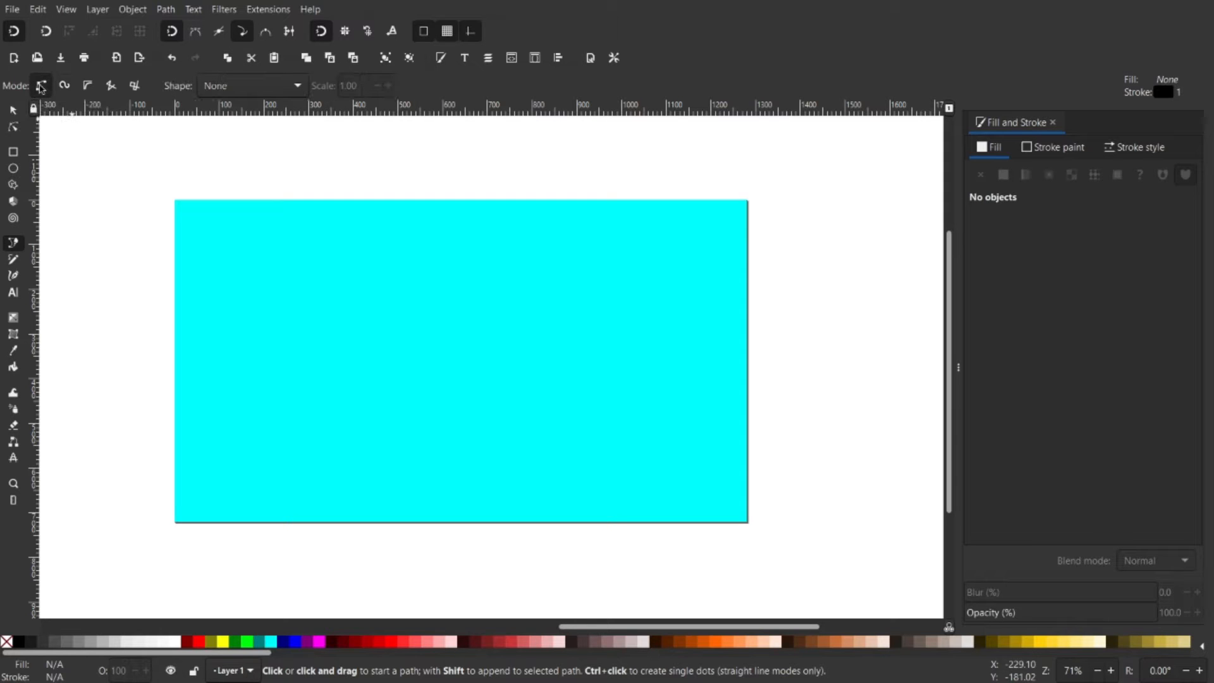
click(231, 95)
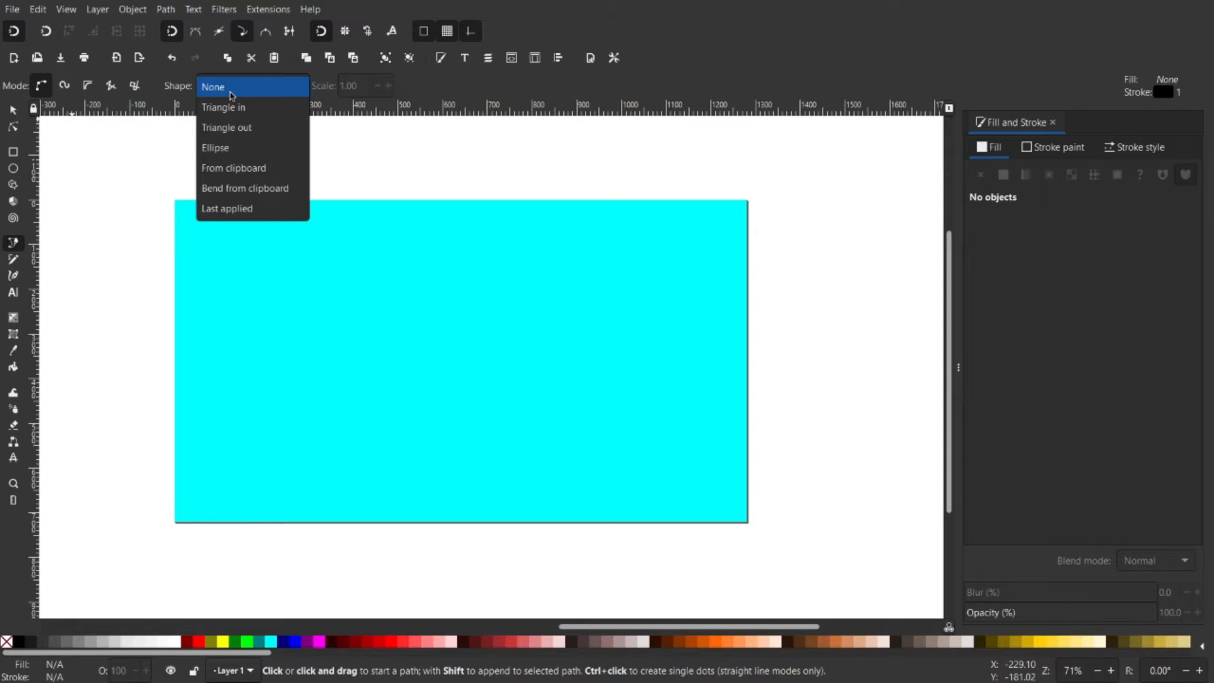
click(219, 83)
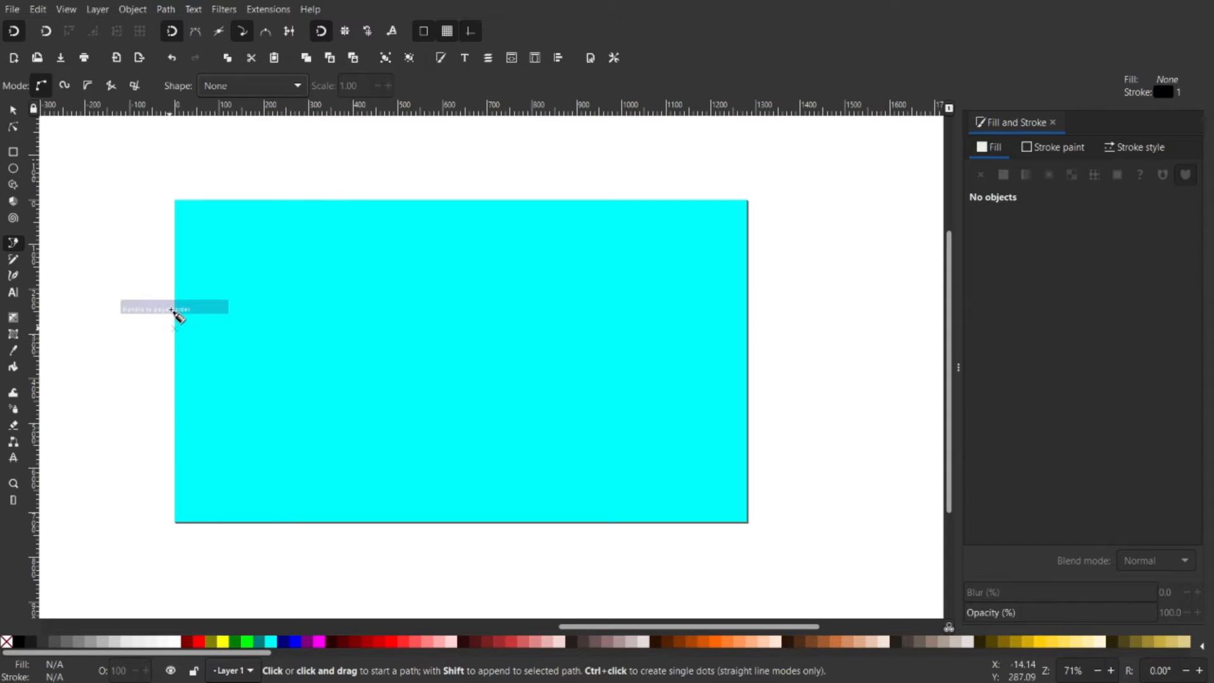
Draw an open eight-node zigzag path with three peaks from the page's left edge to its right edge
click(177, 368)
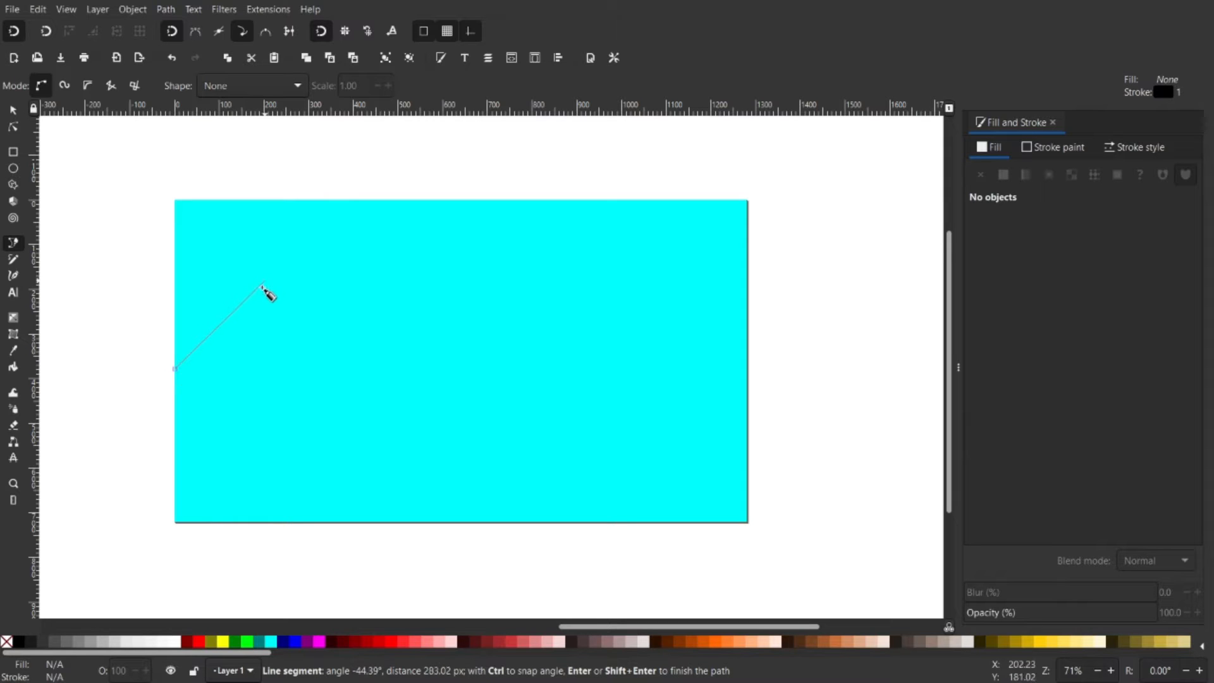
click(261, 292)
click(370, 367)
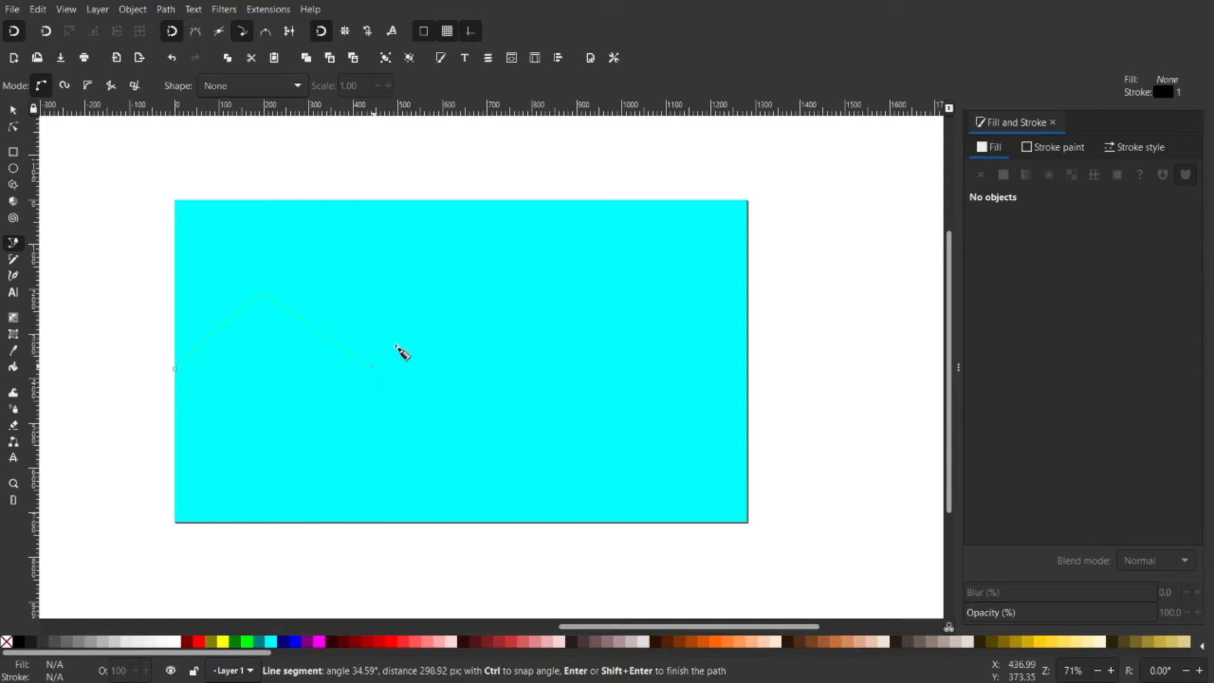
click(447, 287)
click(522, 360)
click(620, 277)
click(740, 352)
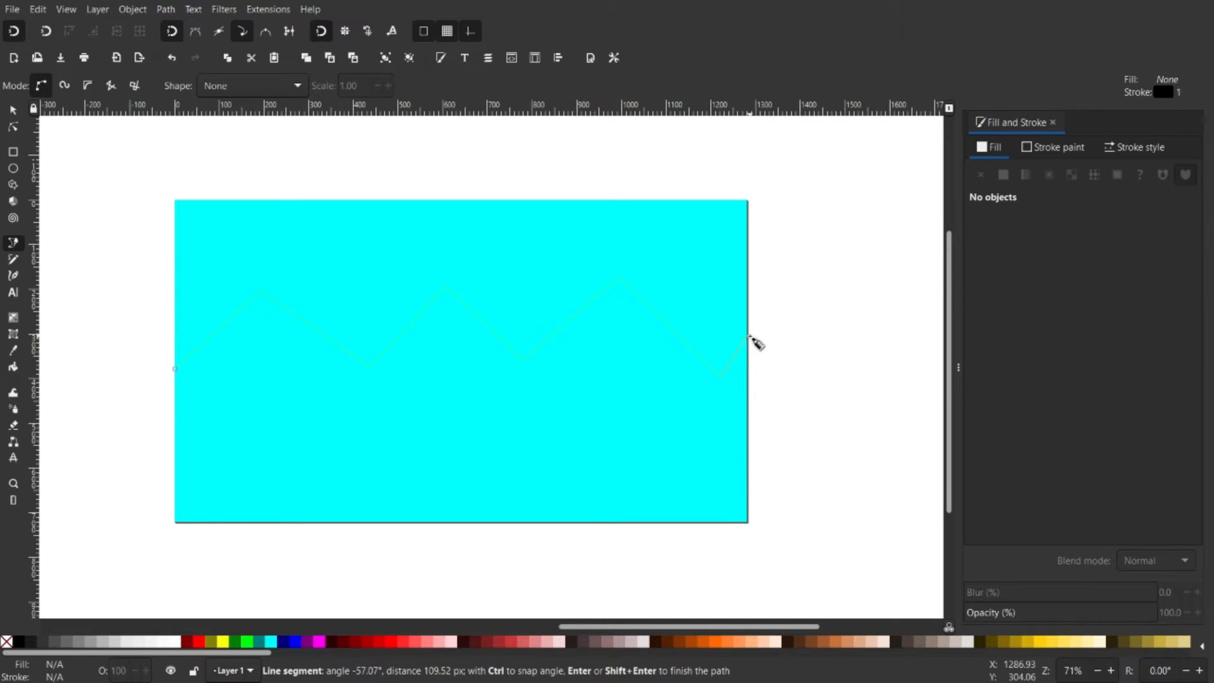
double_click(749, 336)
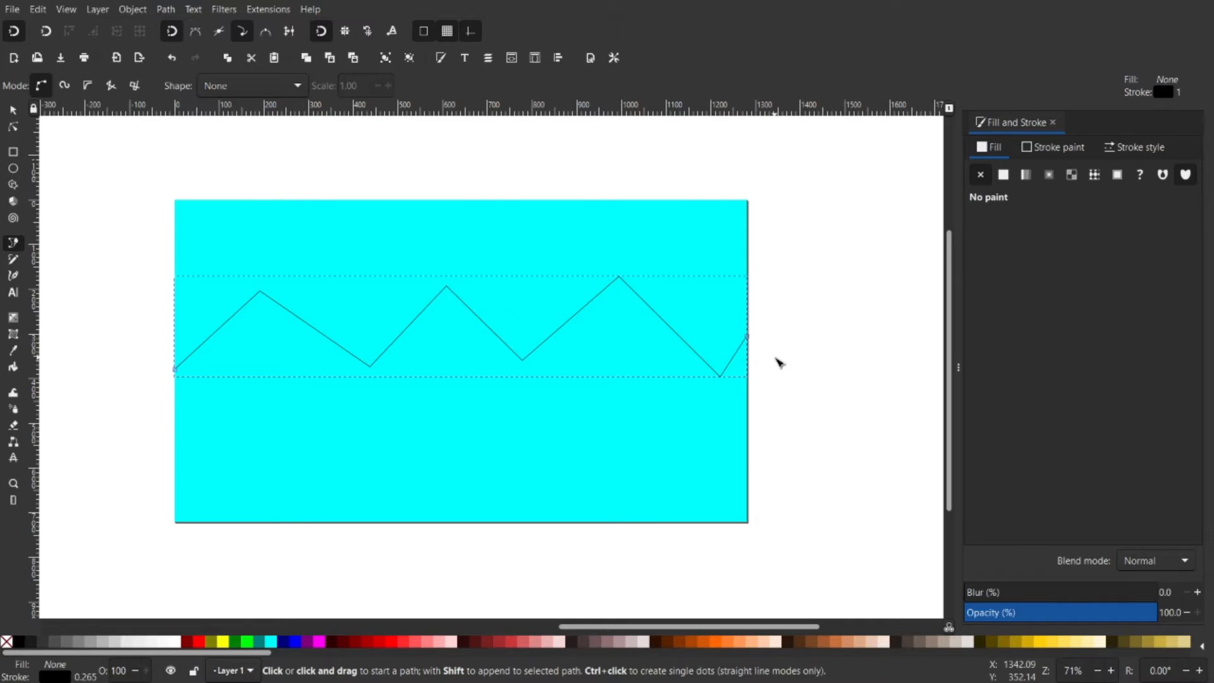
Make all eight nodes of the zigzag path auto-smooth
key(n)
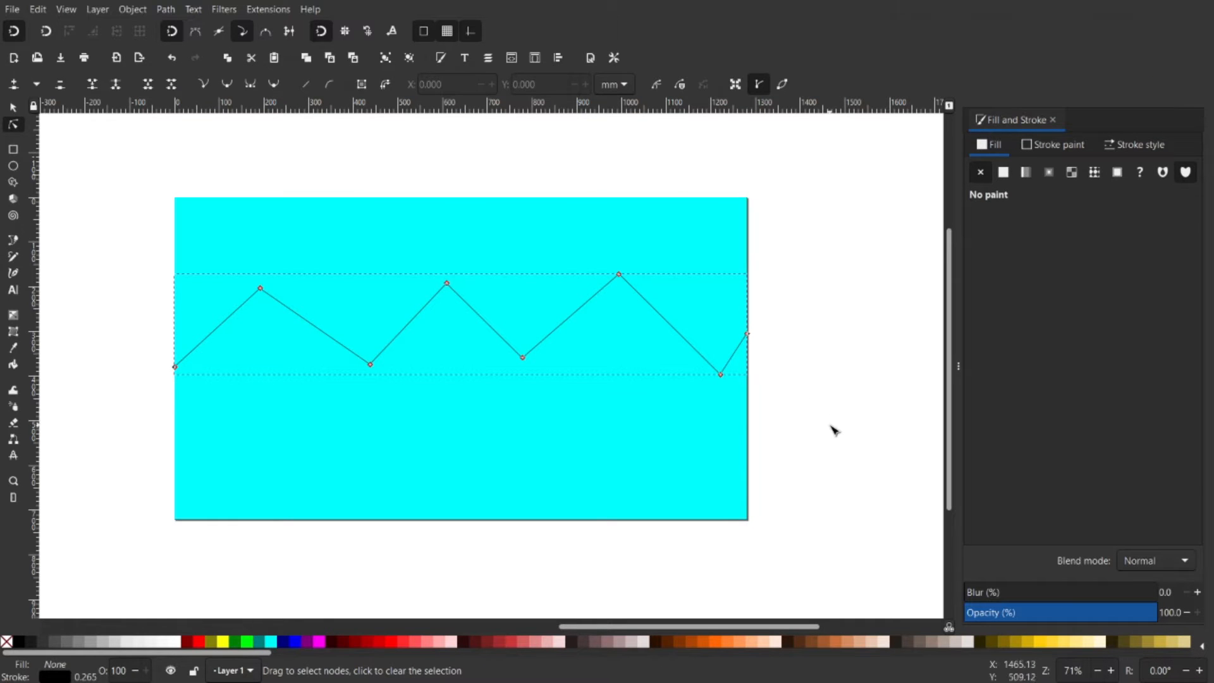
drag(832, 426, 123, 254)
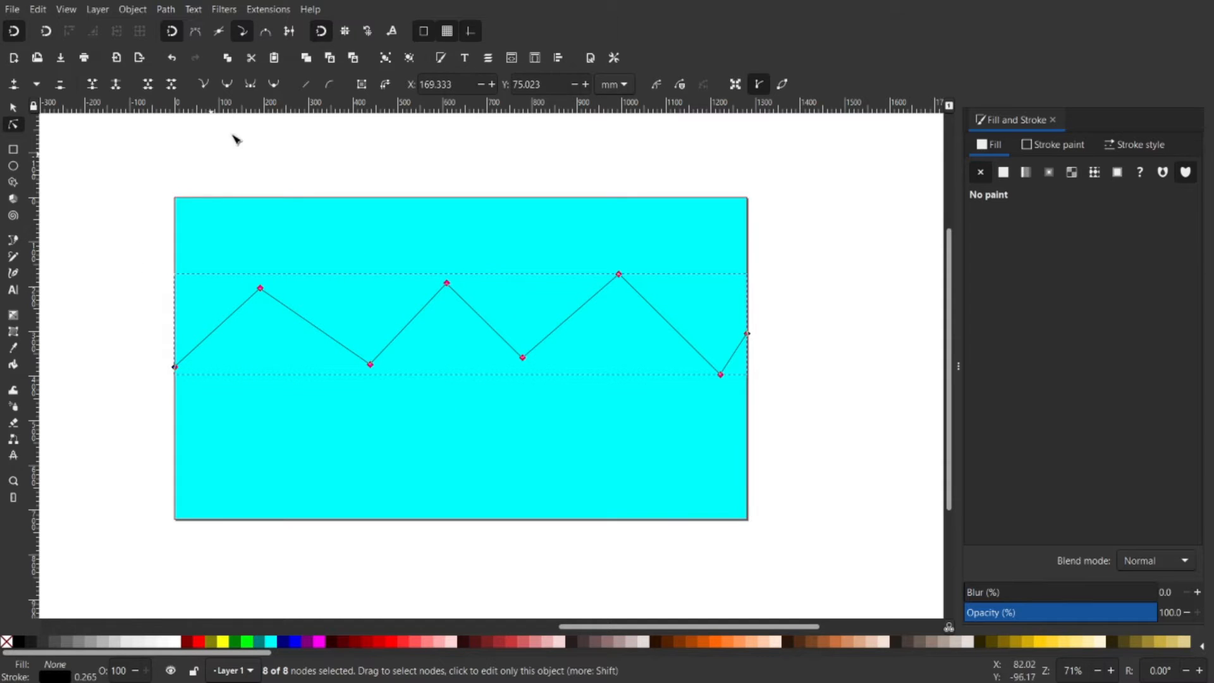
click(277, 87)
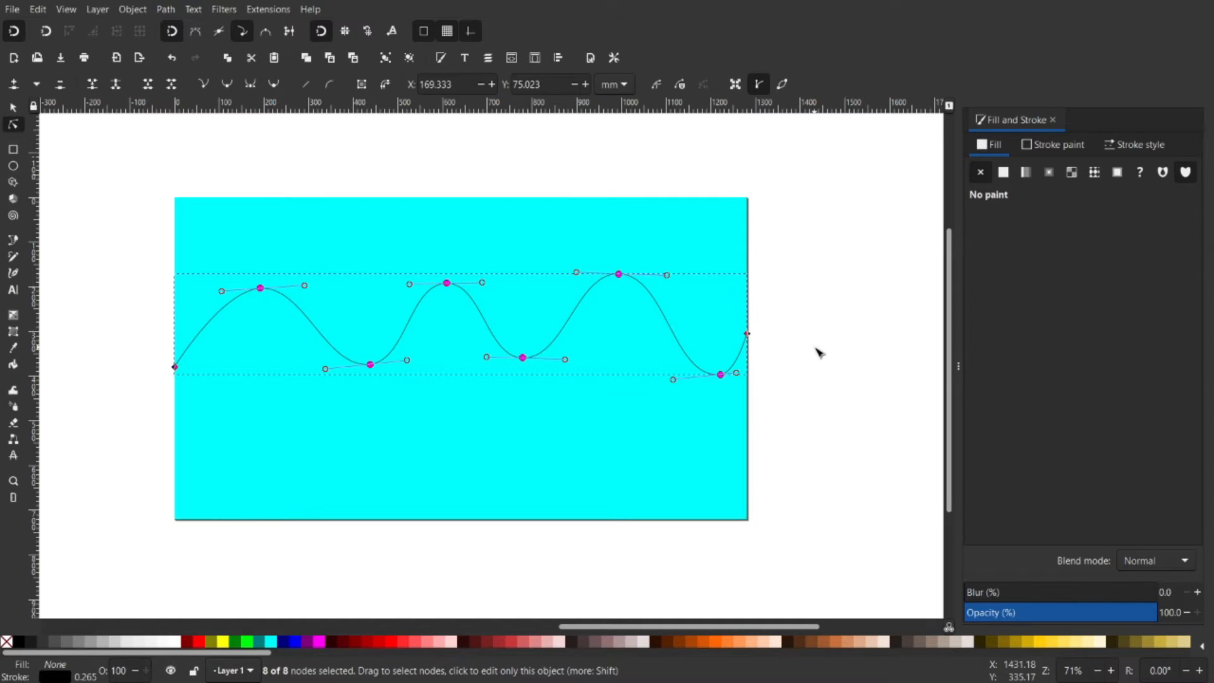
Extend the incoming handle of the wave's last trough, undo the further node change, and clear the node selection
drag(673, 380, 629, 361)
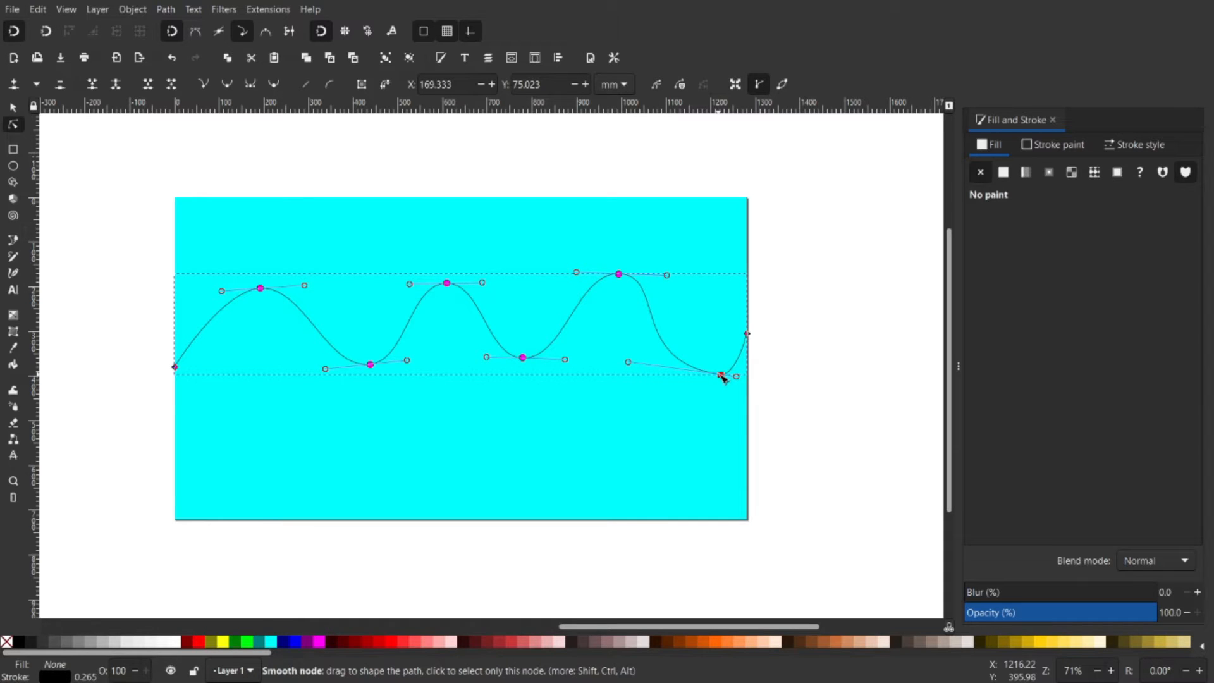
drag(715, 382, 689, 379)
key(ctrl+z)
key(Escape)
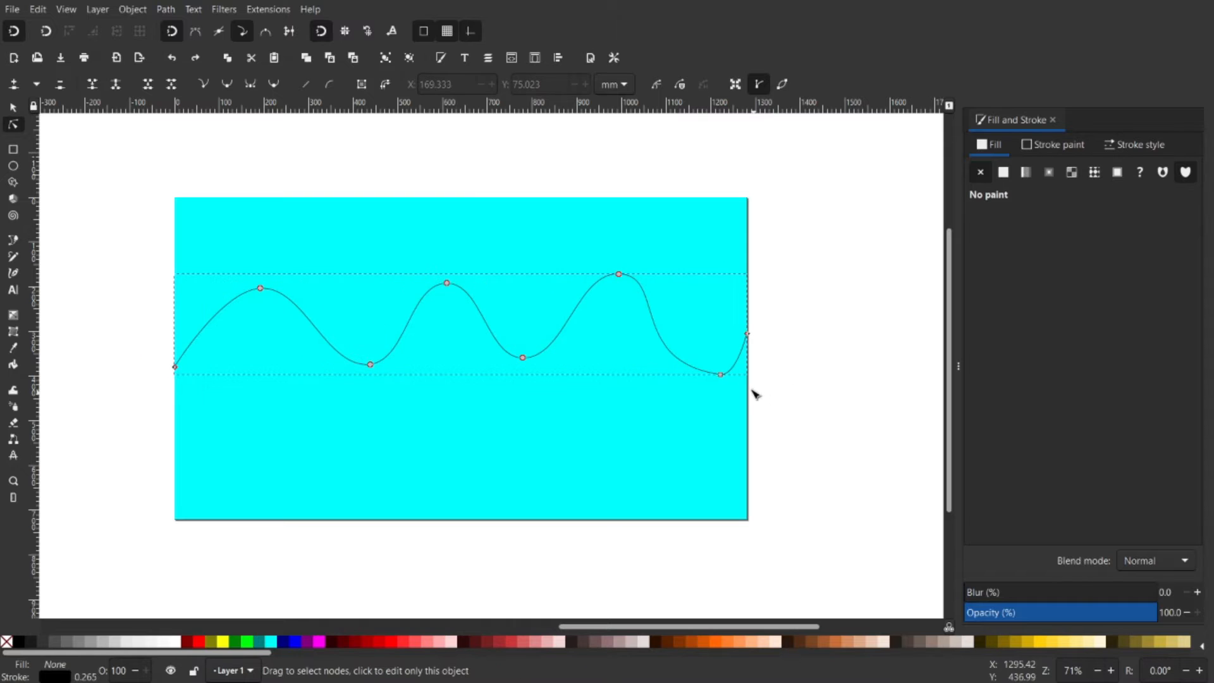
Shift the wave's last trough and last peak to the left and adjust their handles, undoing the final handle change
click(722, 376)
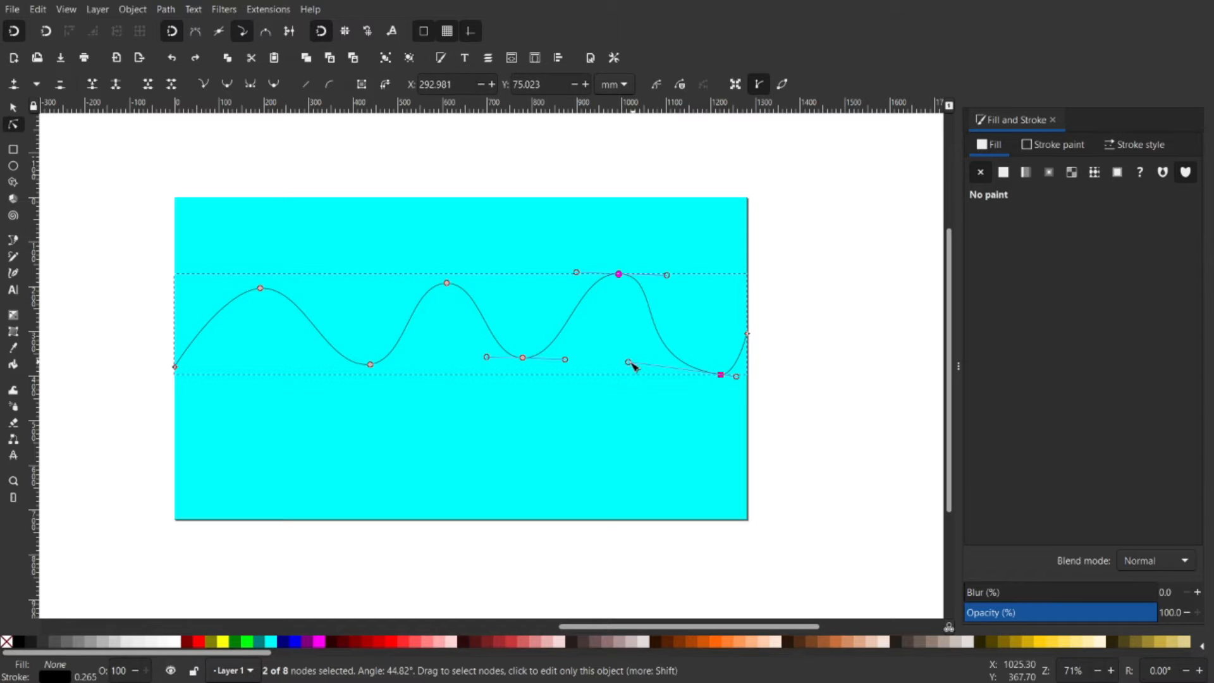
drag(628, 360, 640, 388)
drag(722, 374, 693, 364)
click(592, 265)
drag(640, 263, 686, 294)
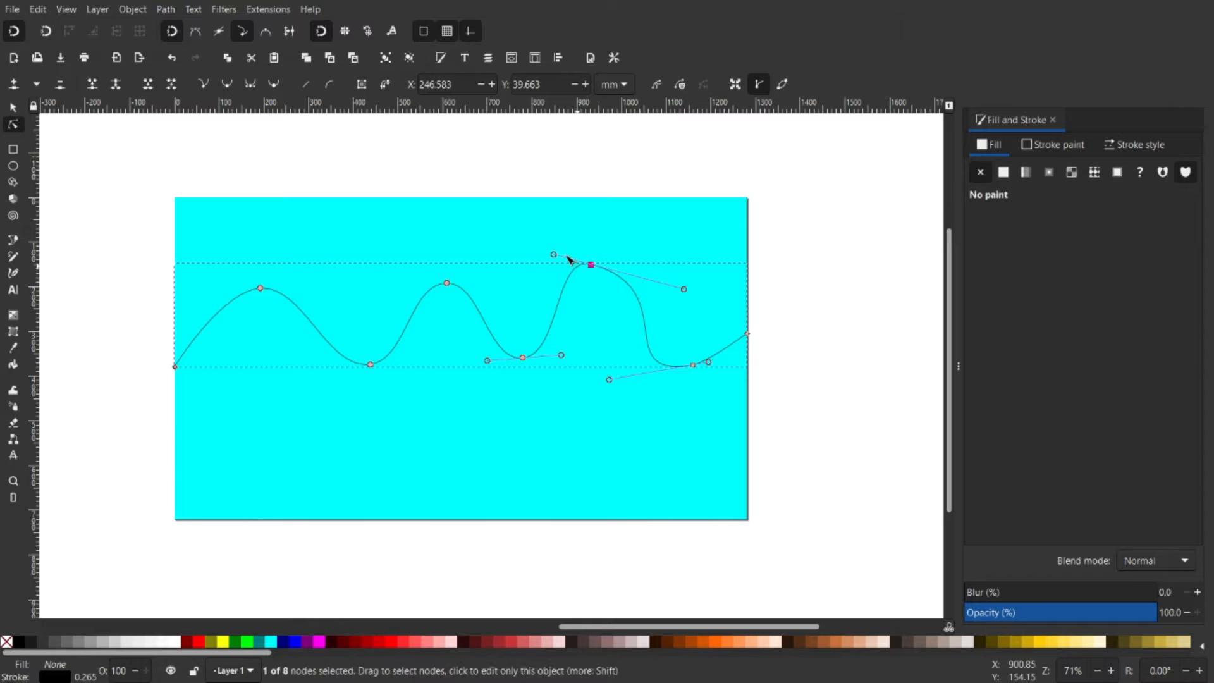
mouse_move(554, 259)
mouse_down()
mouse_move(551, 279)
mouse_move(533, 263)
mouse_up()
key(ctrl+z)
drag(404, 415, 476, 410)
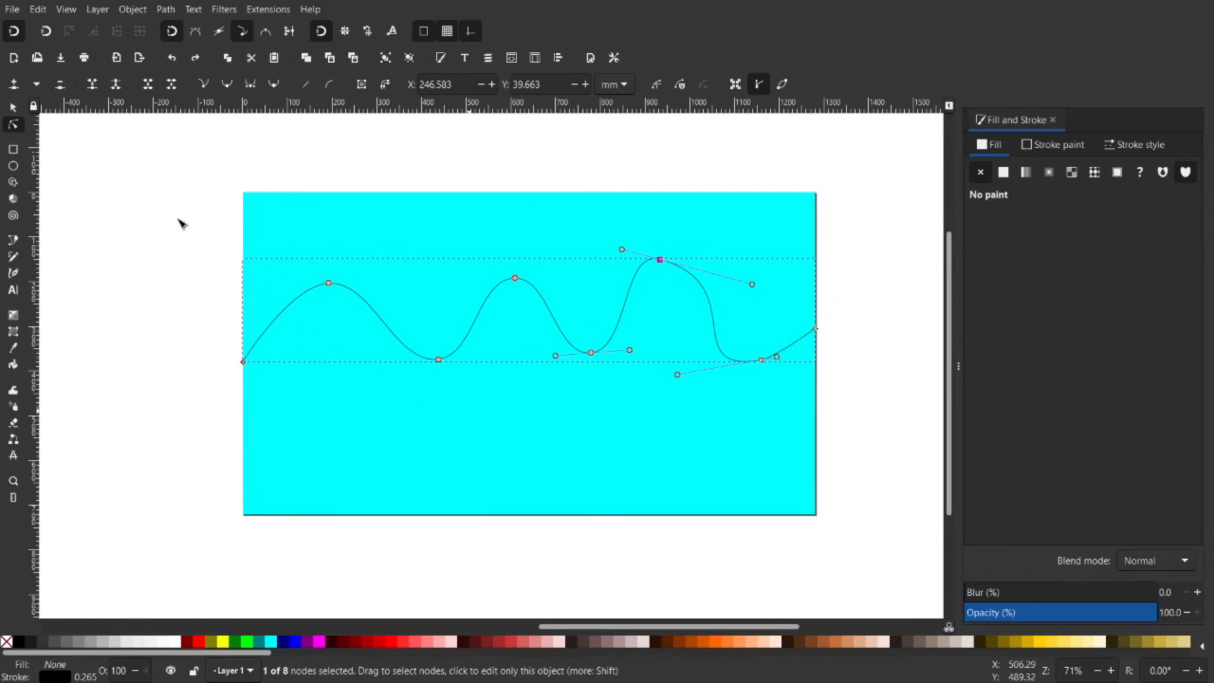
Delete the wavy path from the page
click(14, 107)
drag(565, 334, 527, 340)
key(Delete)
scroll(482, 466, left, 3)
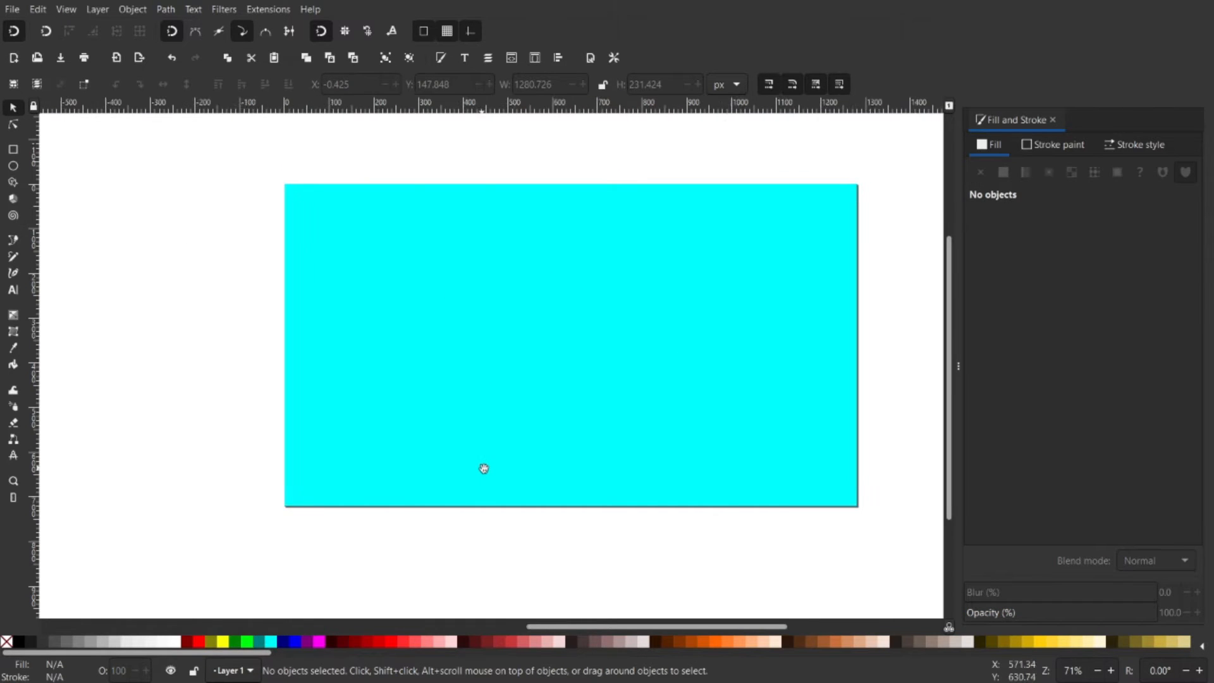
Draw an open five-node zigzag path with two peaks from the page's left edge to its right edge
key(b)
click(286, 348)
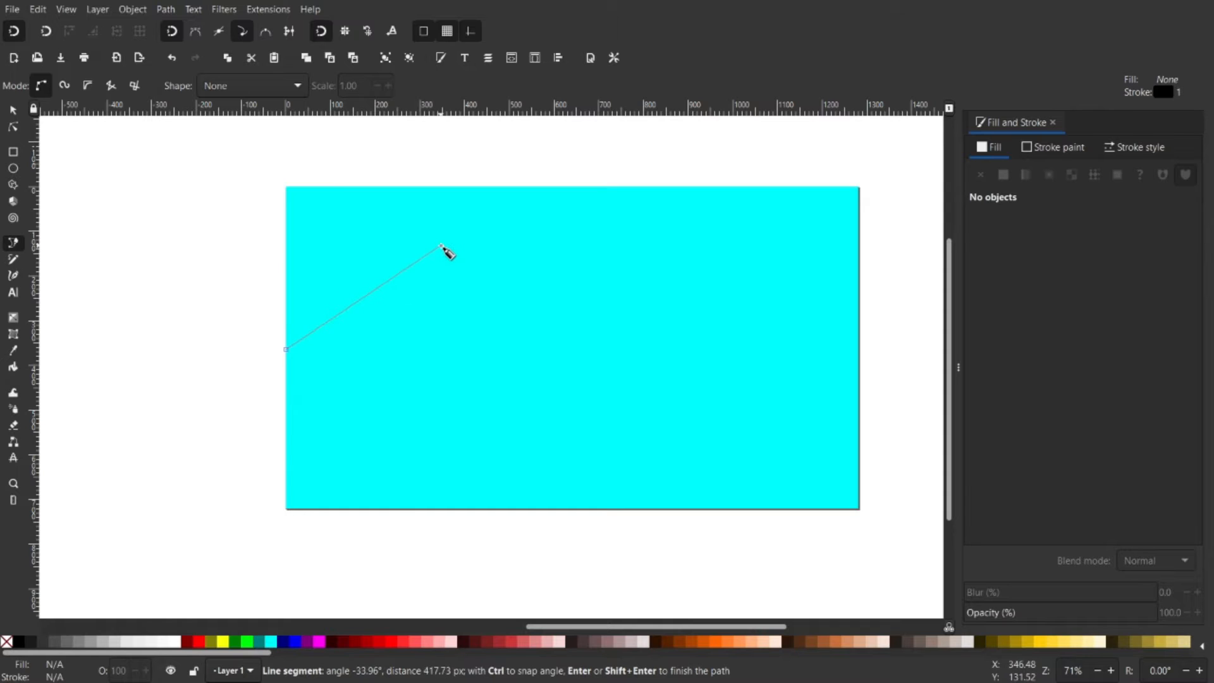
click(444, 246)
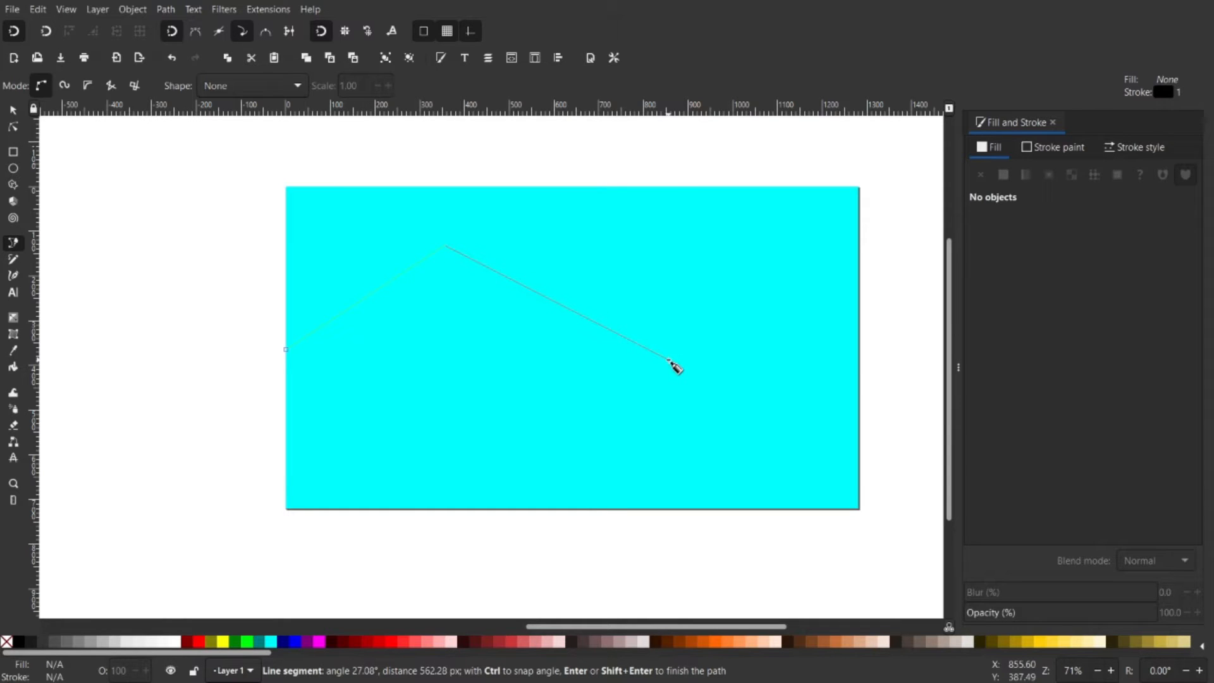
click(628, 367)
click(787, 244)
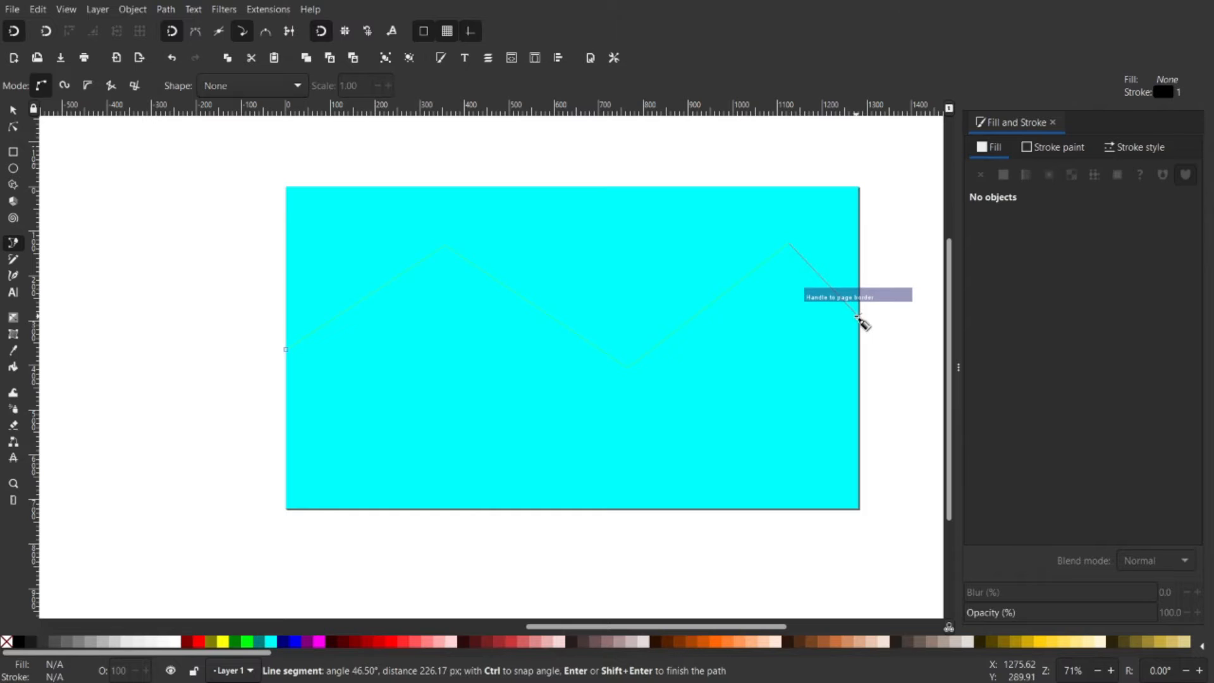
click(858, 316)
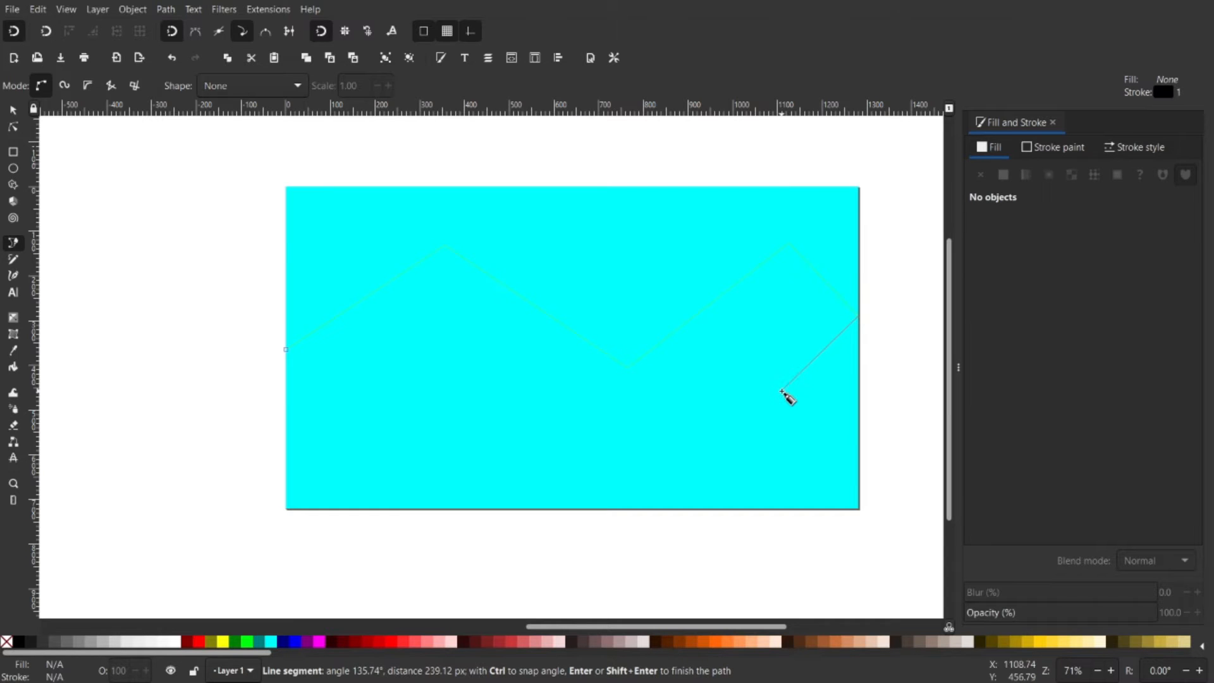
key(Return)
Make all five nodes of the new zigzag path auto-smooth
key(n)
drag(911, 405, 195, 217)
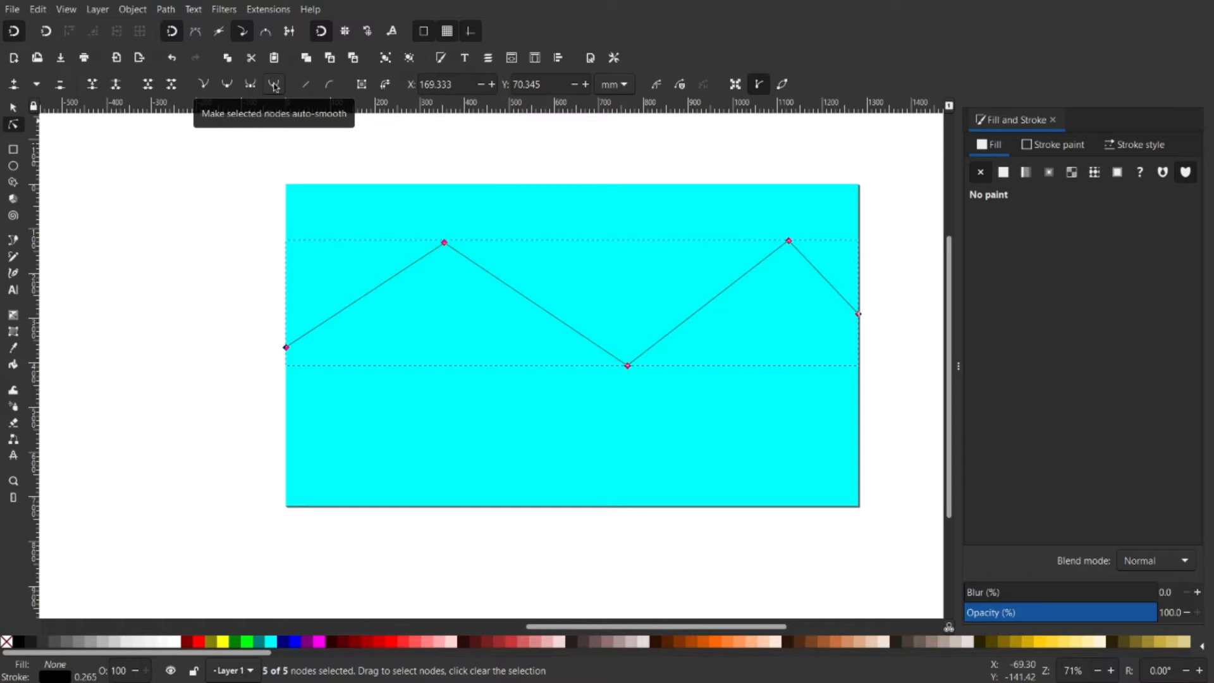
click(274, 86)
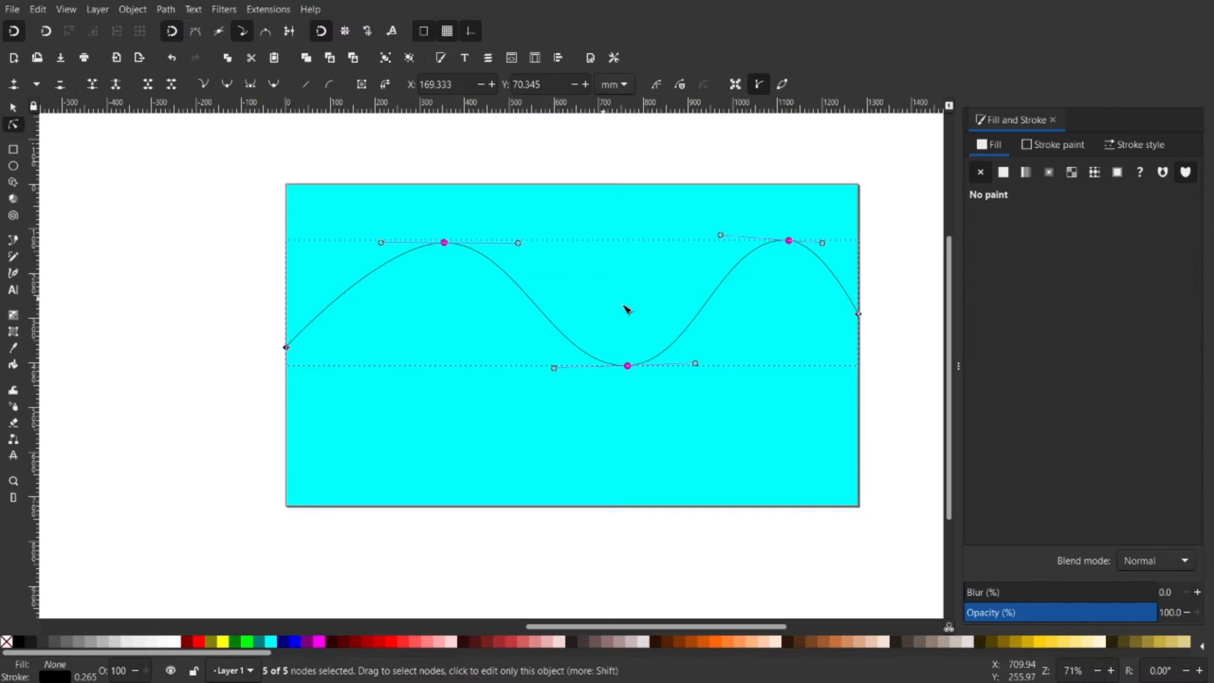
scroll(658, 317, right, 4)
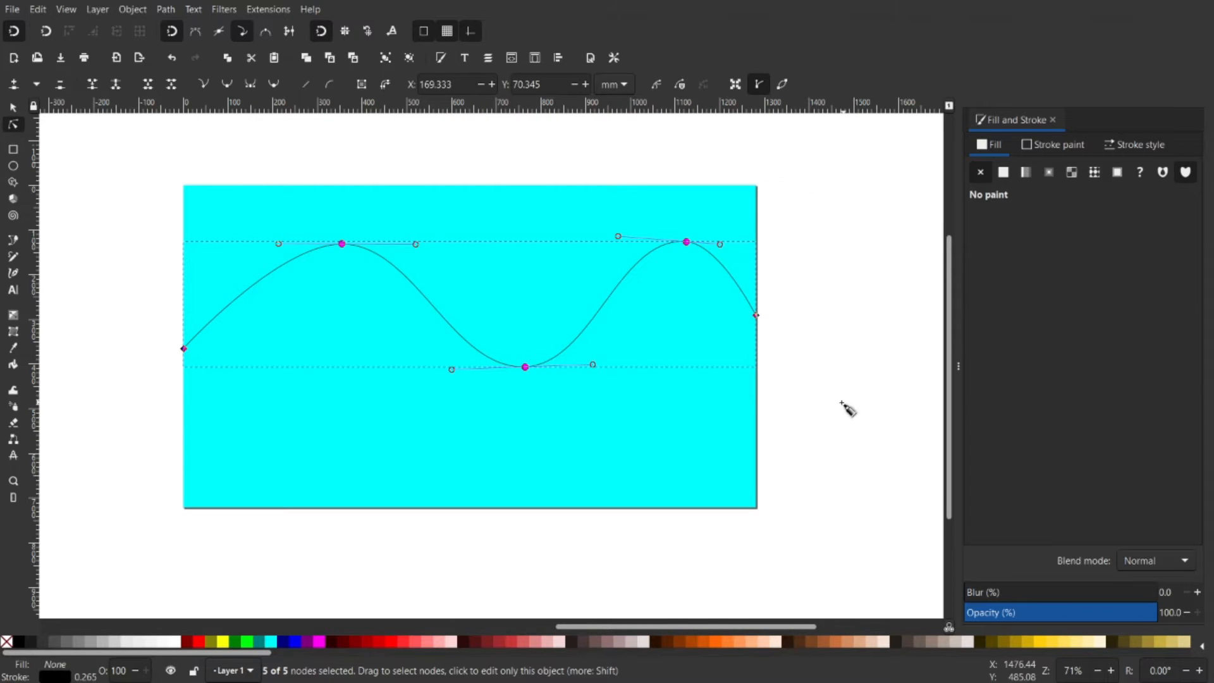
Close the wavy path by continuing it from its right end through the page's two lower corners back to its start node
key(b)
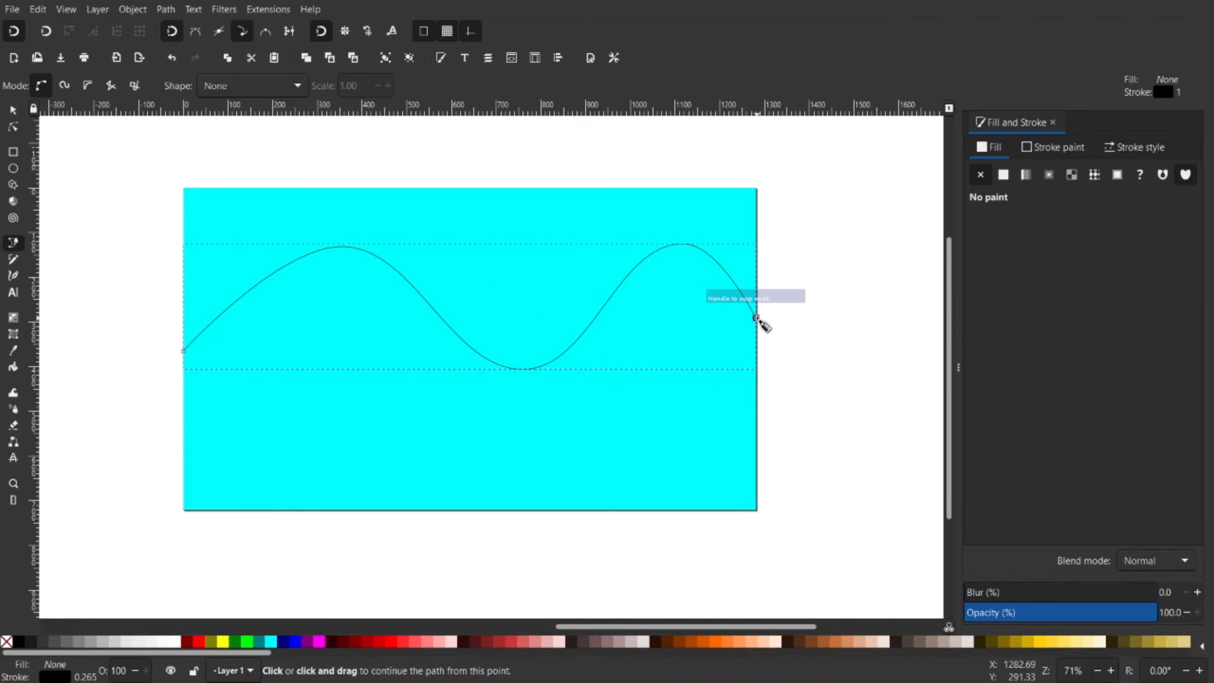
click(756, 318)
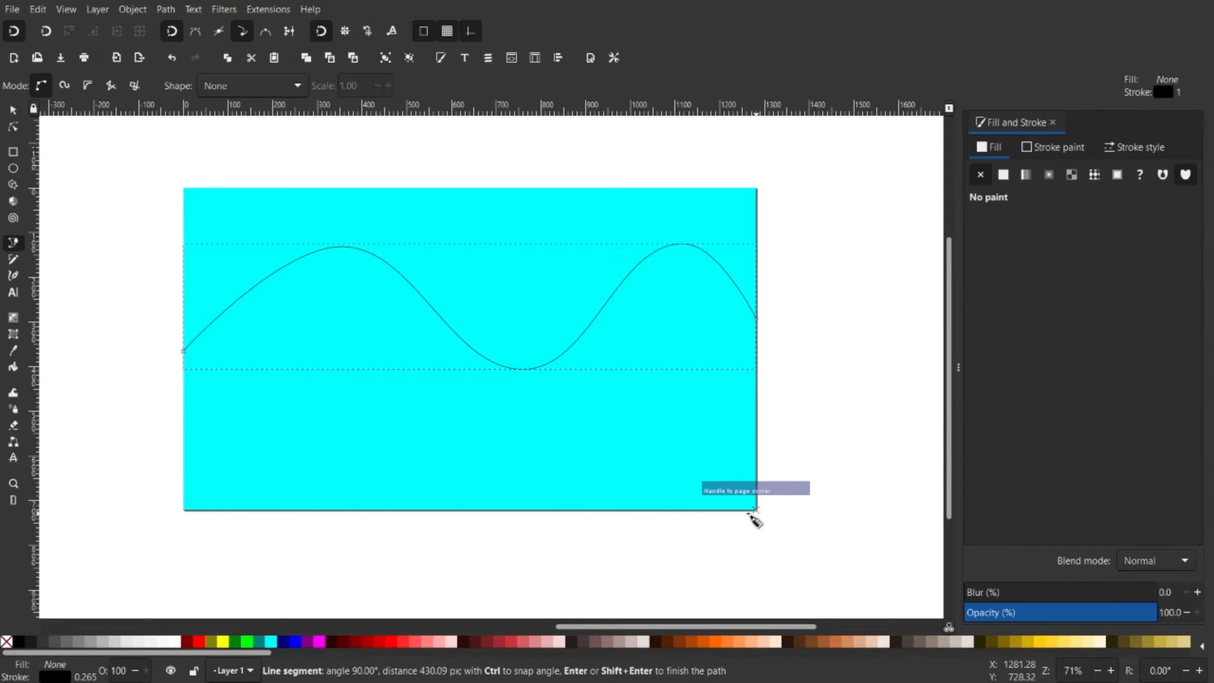
click(756, 510)
click(182, 509)
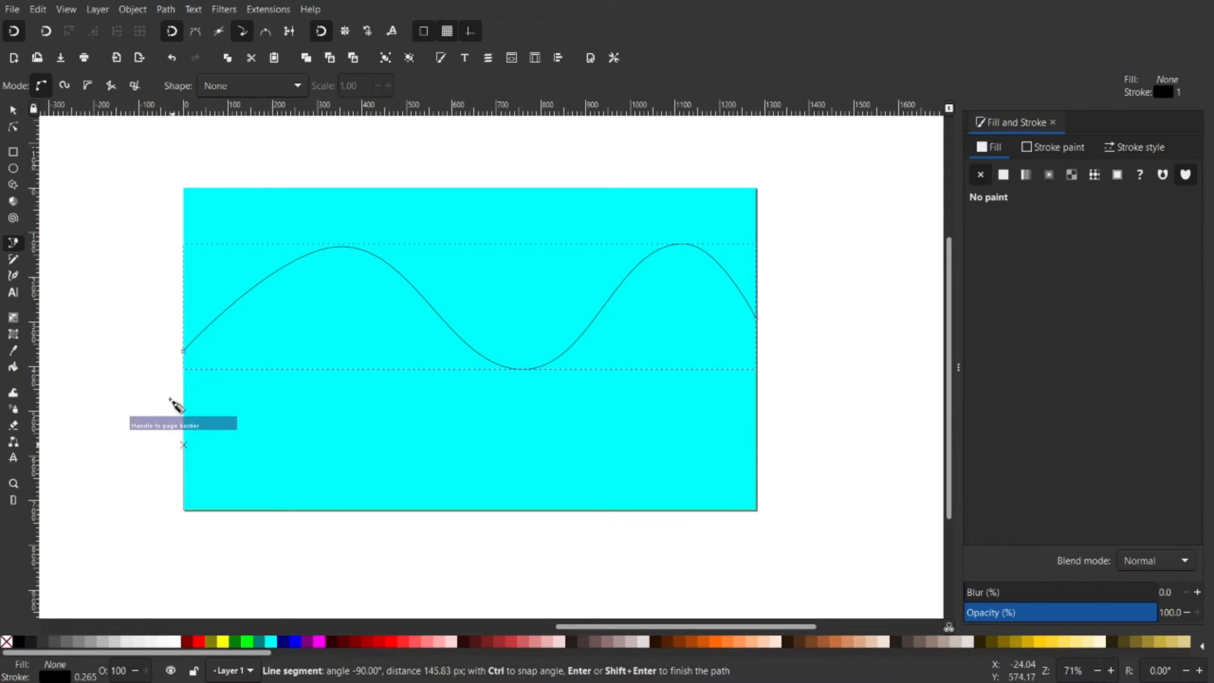
click(183, 351)
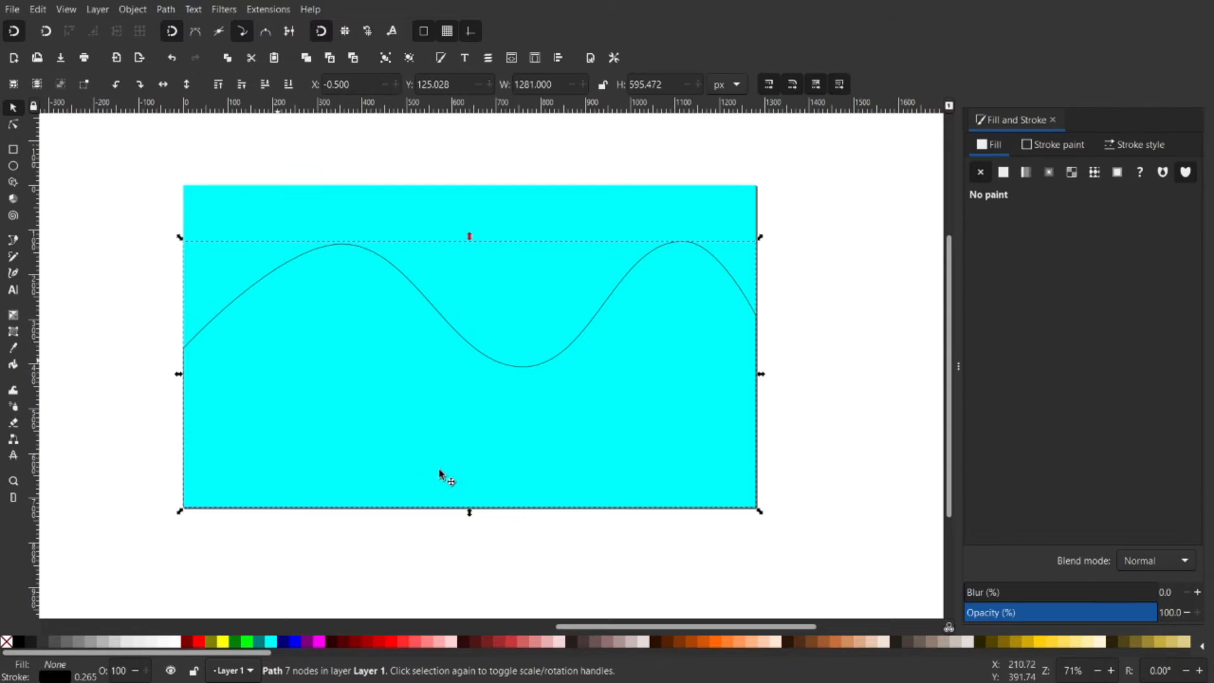
Fill the closed wavy shape with pure green (00ff00ff) and remove its stroke
drag(420, 456, 457, 431)
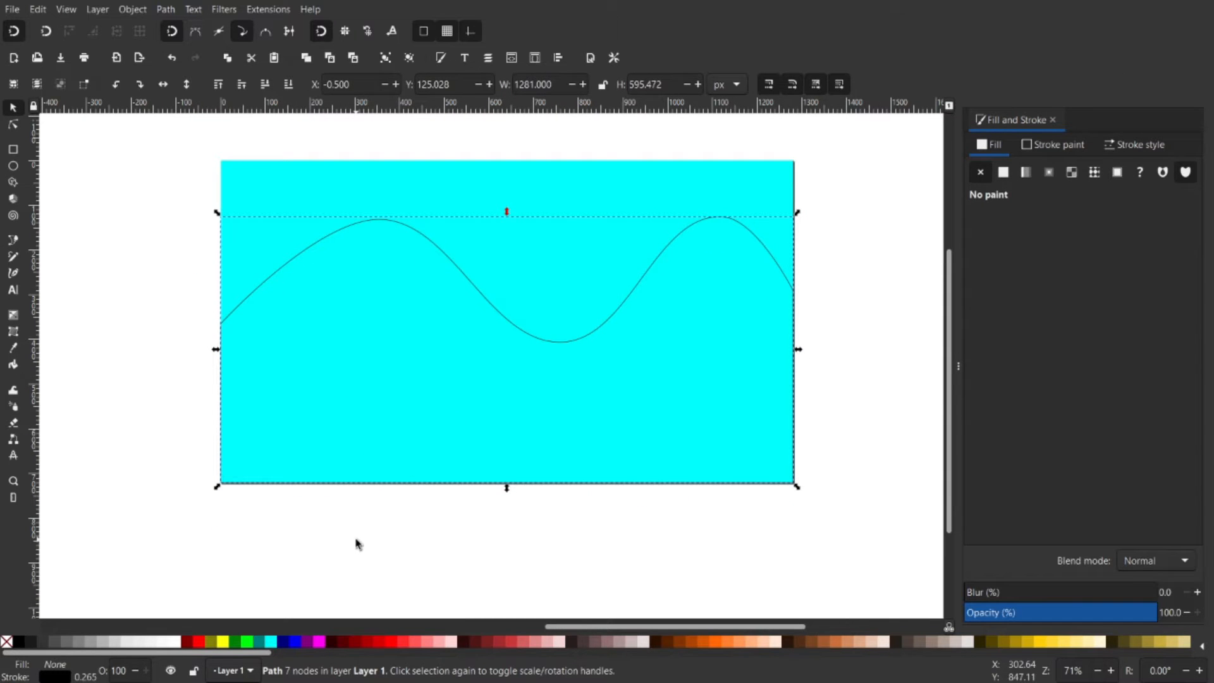
click(247, 642)
scroll(438, 572, left, 1)
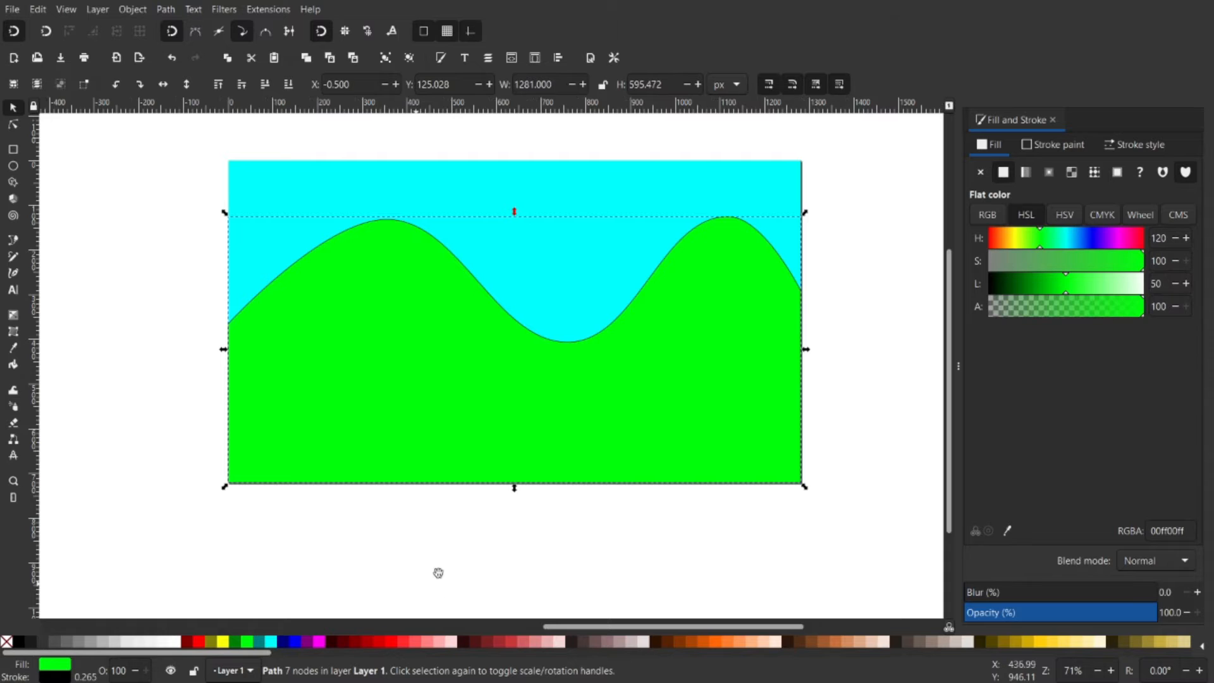
drag(438, 573, 467, 554)
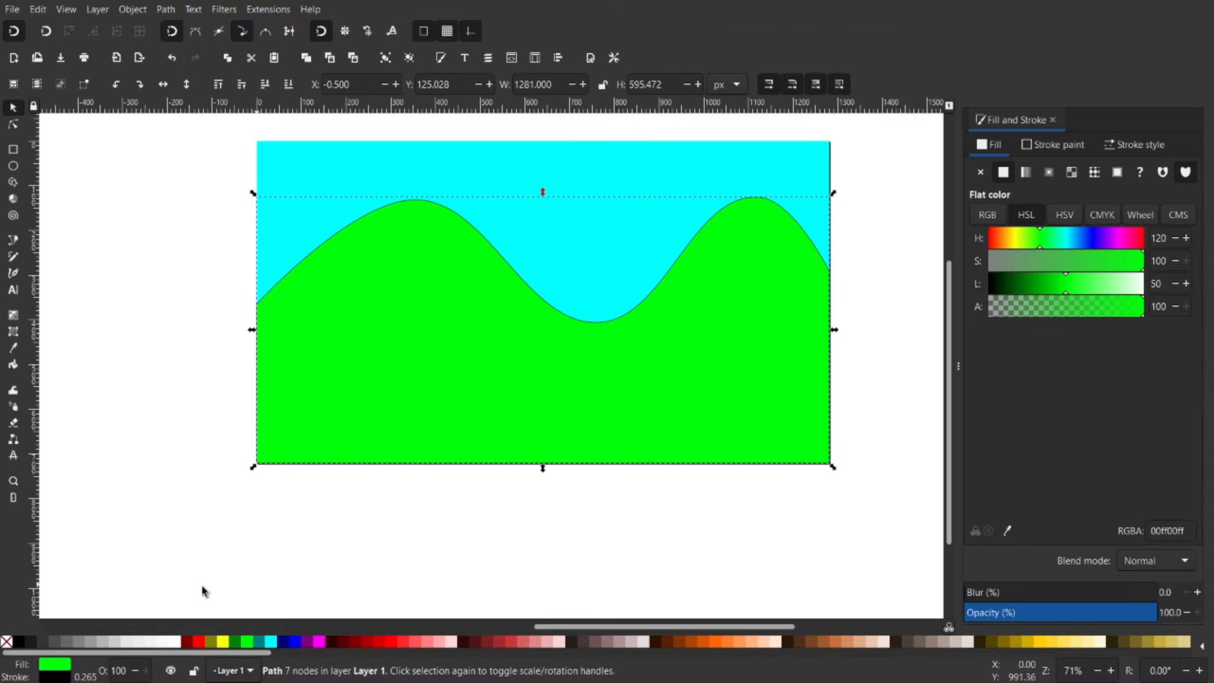
shift+click(6, 641)
drag(736, 549, 674, 554)
click(841, 382)
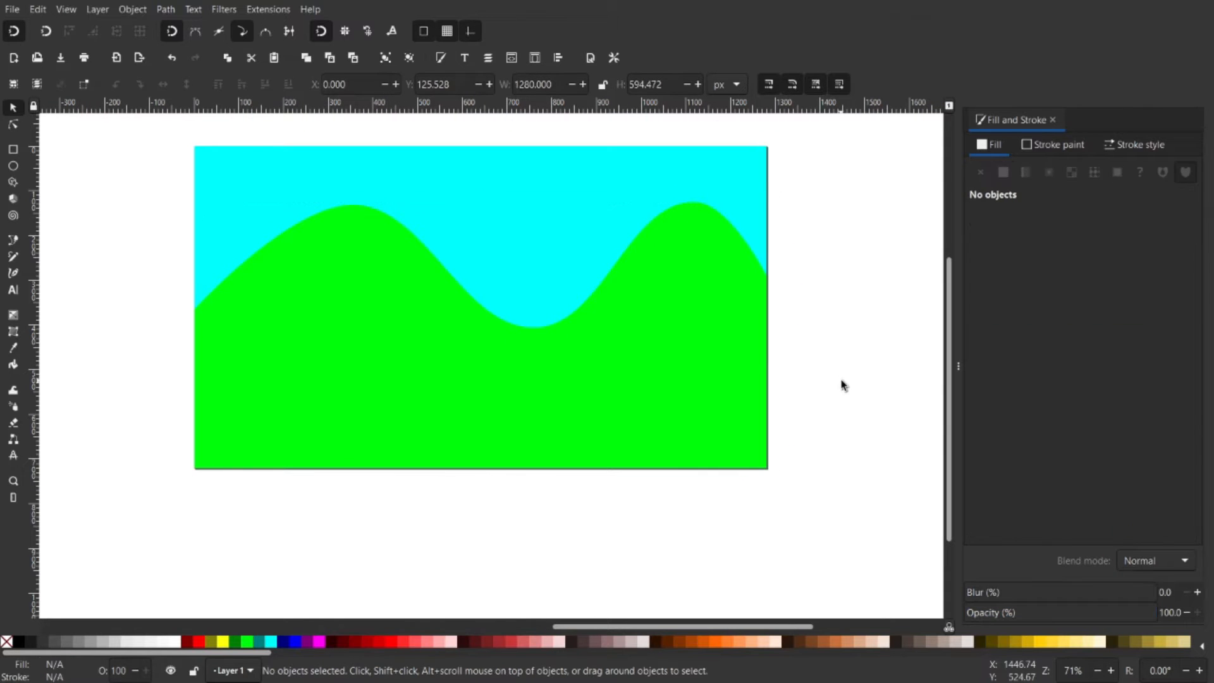
Darken the green hill shape's fill by setting its HSL lightness to 39
click(724, 337)
mouse_move(638, 401)
mouse_down()
mouse_move(655, 399)
mouse_move(647, 406)
mouse_up()
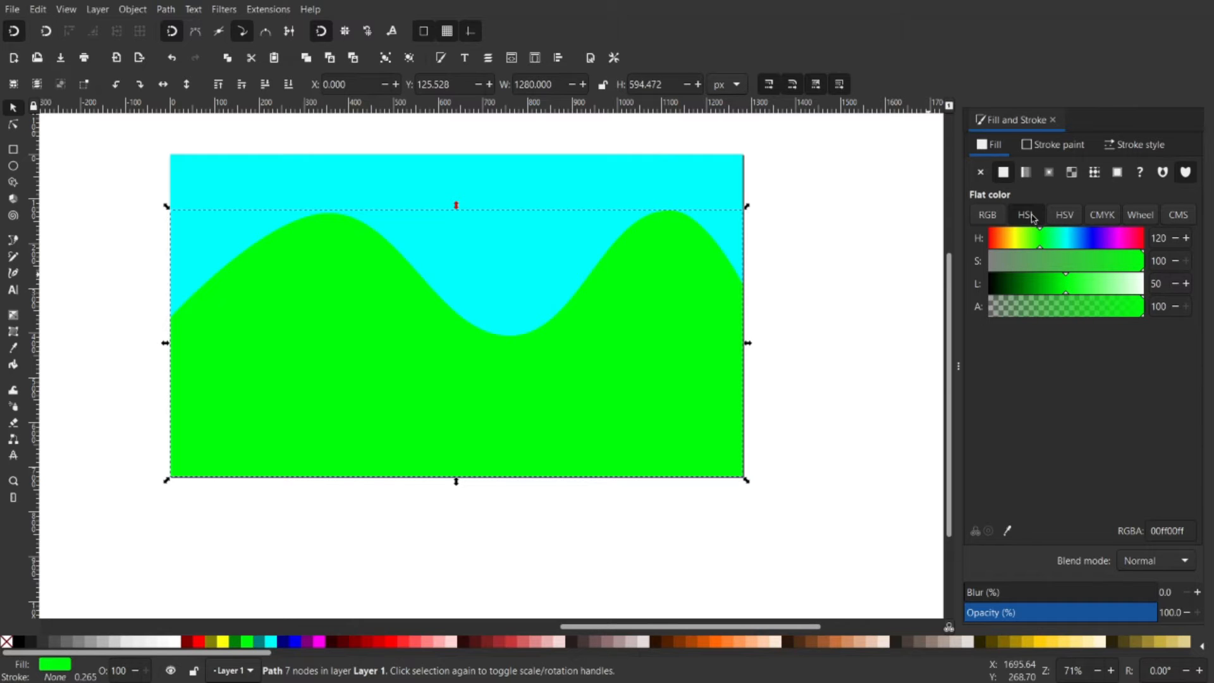
click(1059, 291)
drag(1055, 292, 1041, 292)
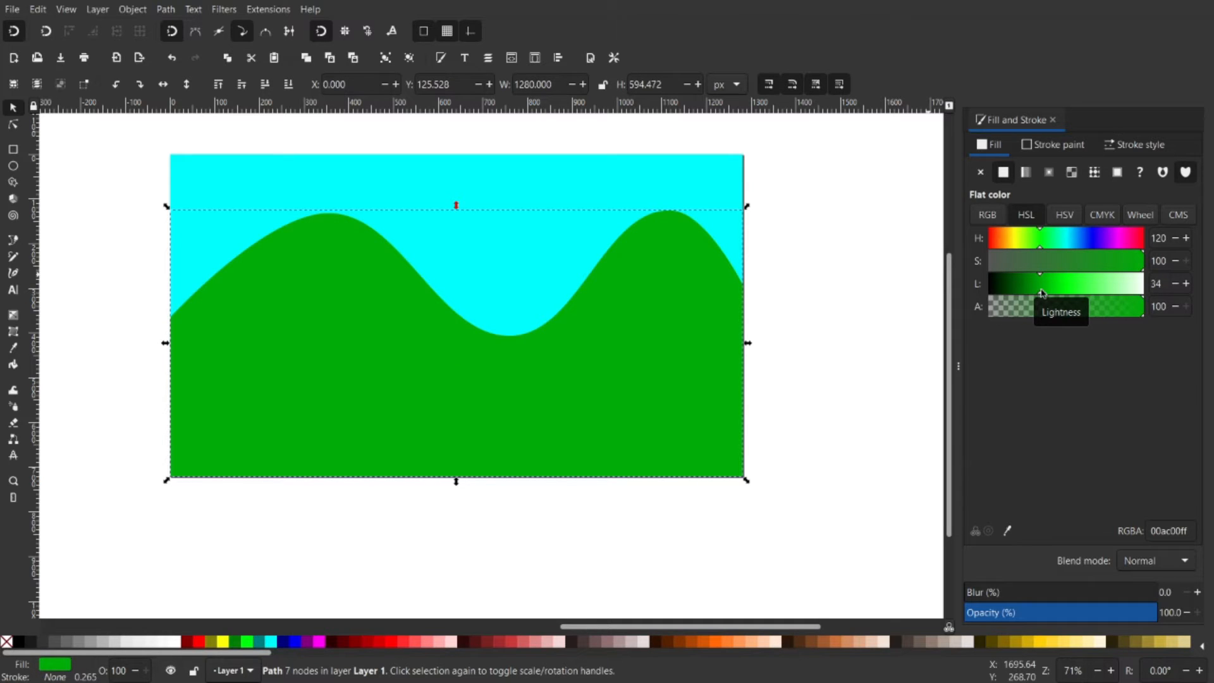
click(1049, 292)
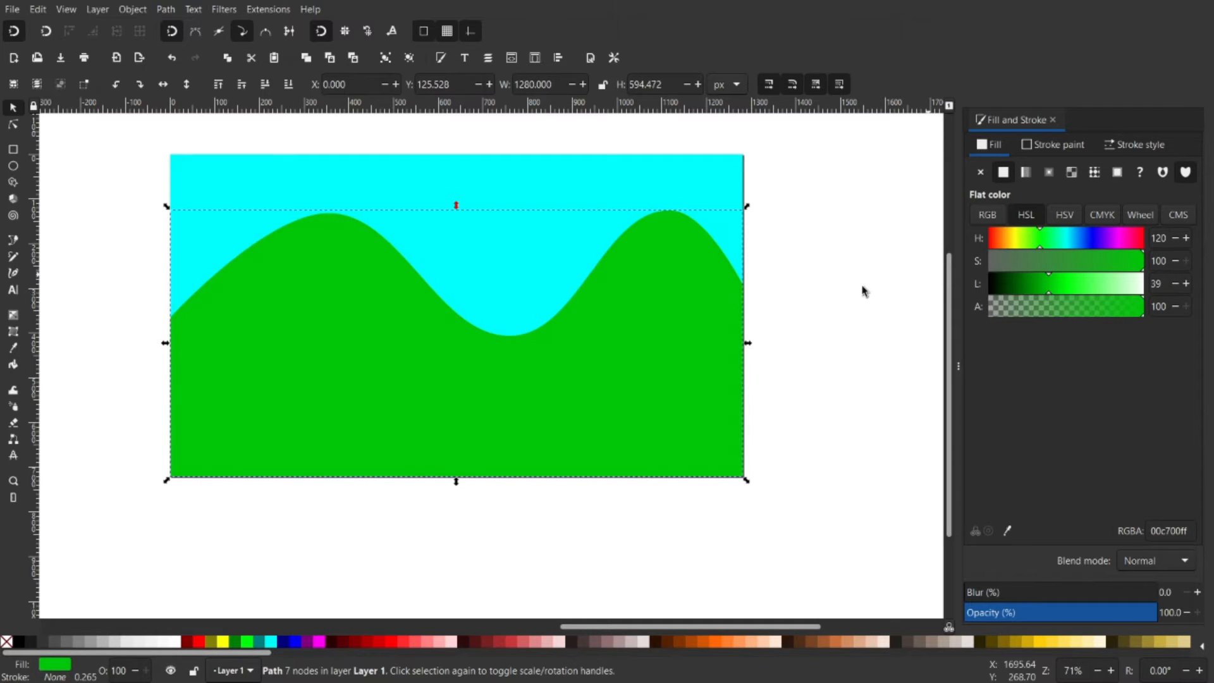
click(836, 291)
Lengthen the right peak's inner handle, and shift the valley left and the left peak about 136 px left and 42 px down
key(n)
click(658, 224)
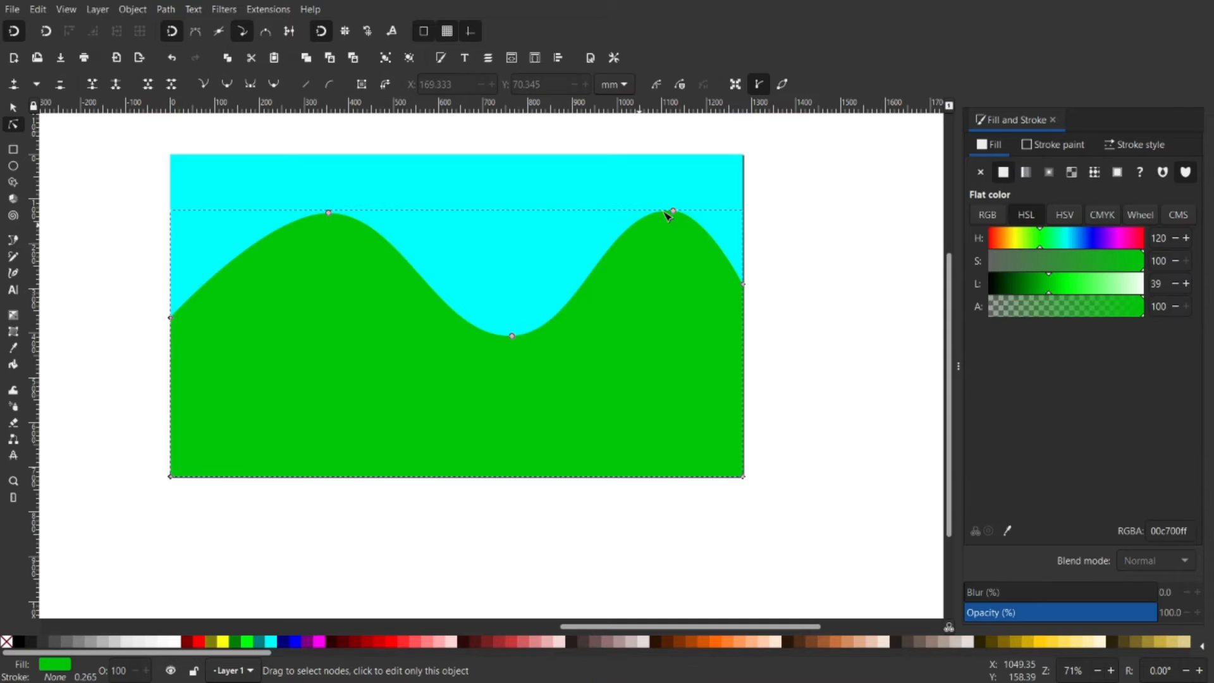
click(673, 212)
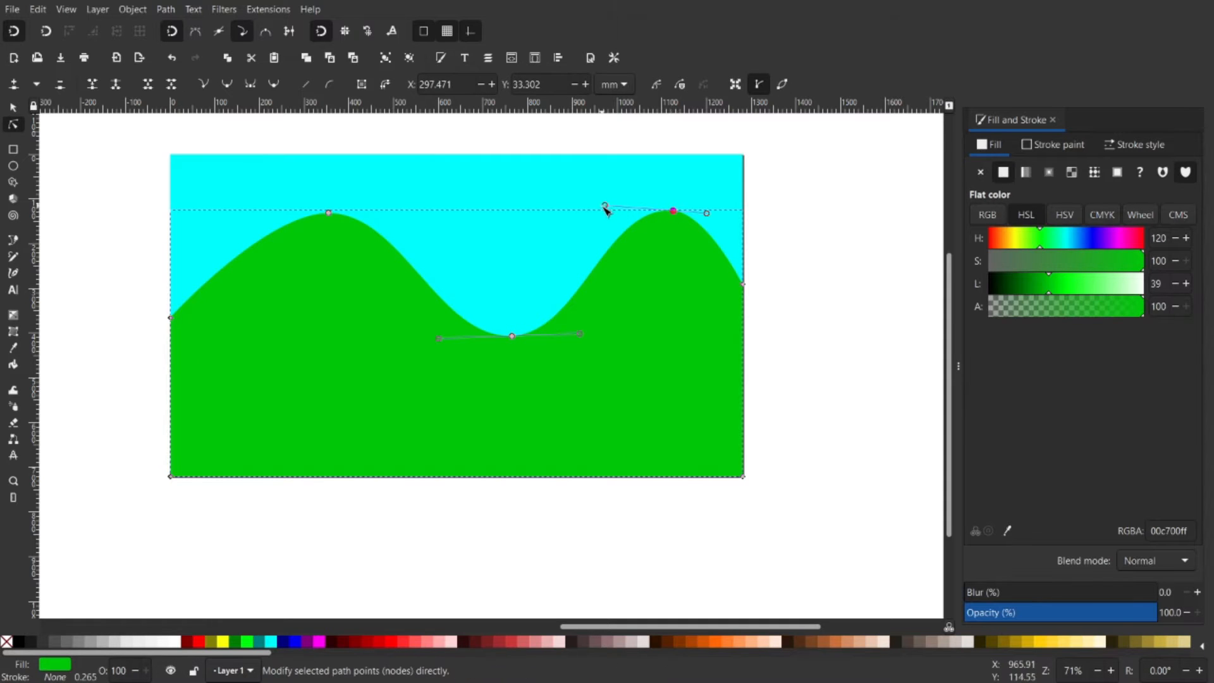
click(640, 211)
click(665, 228)
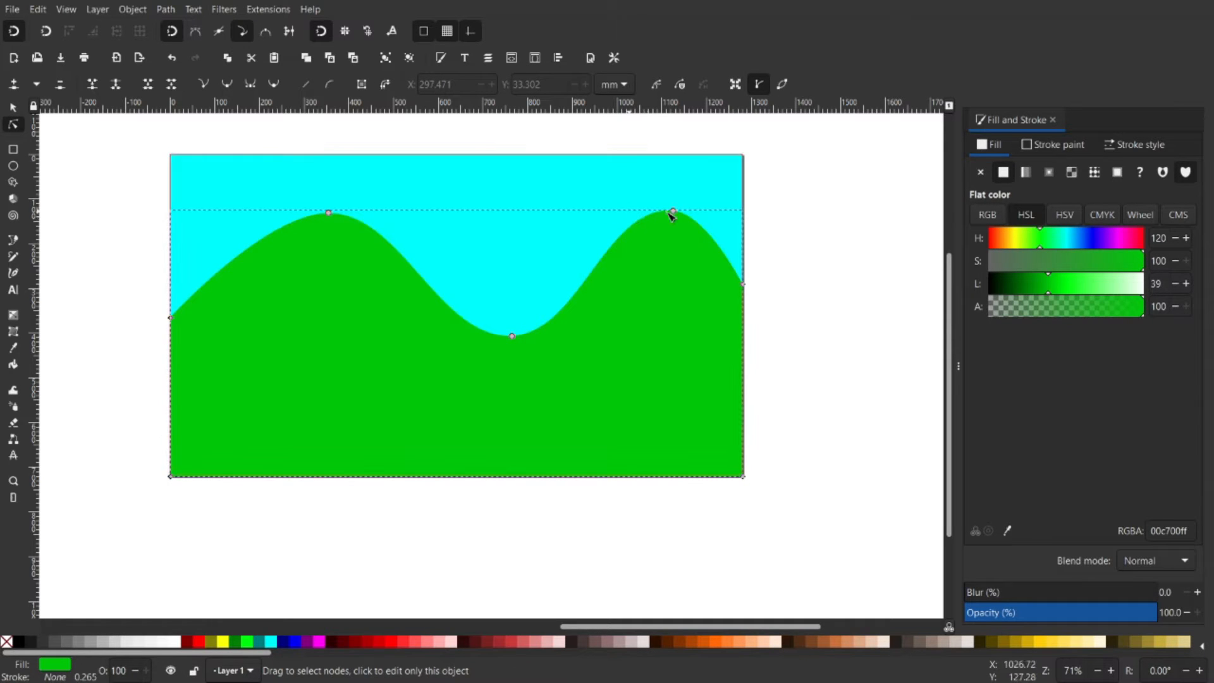
click(673, 211)
drag(605, 210, 573, 220)
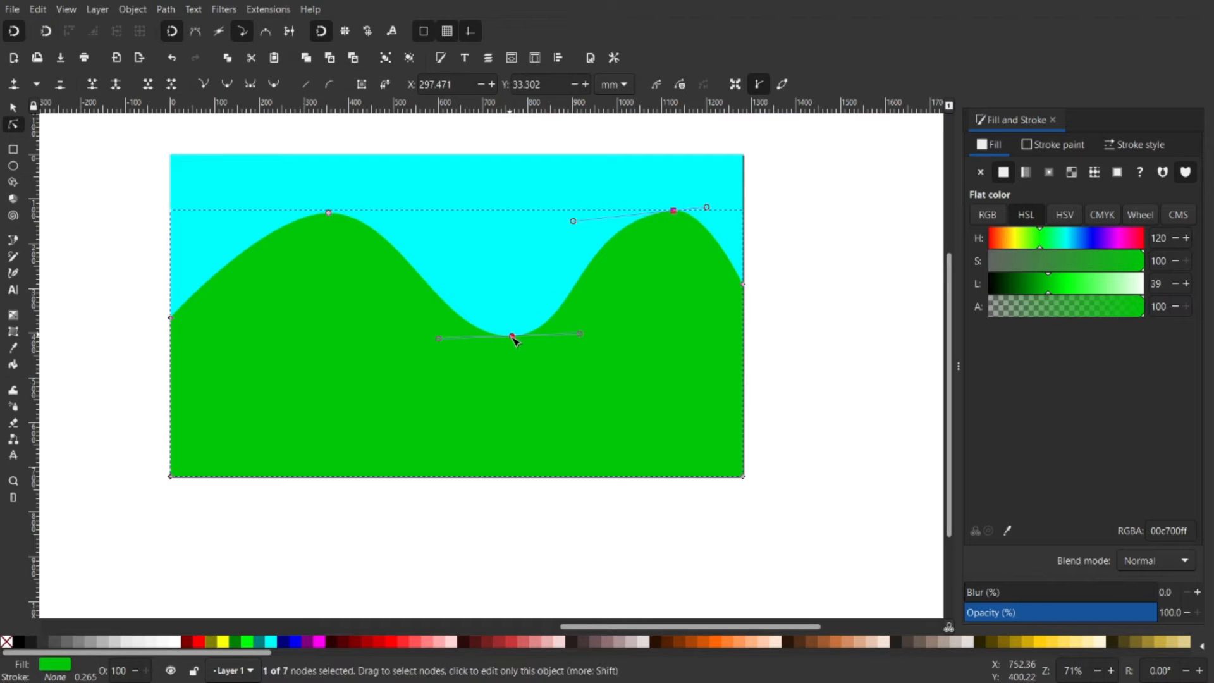
drag(510, 336, 421, 339)
drag(316, 217, 270, 234)
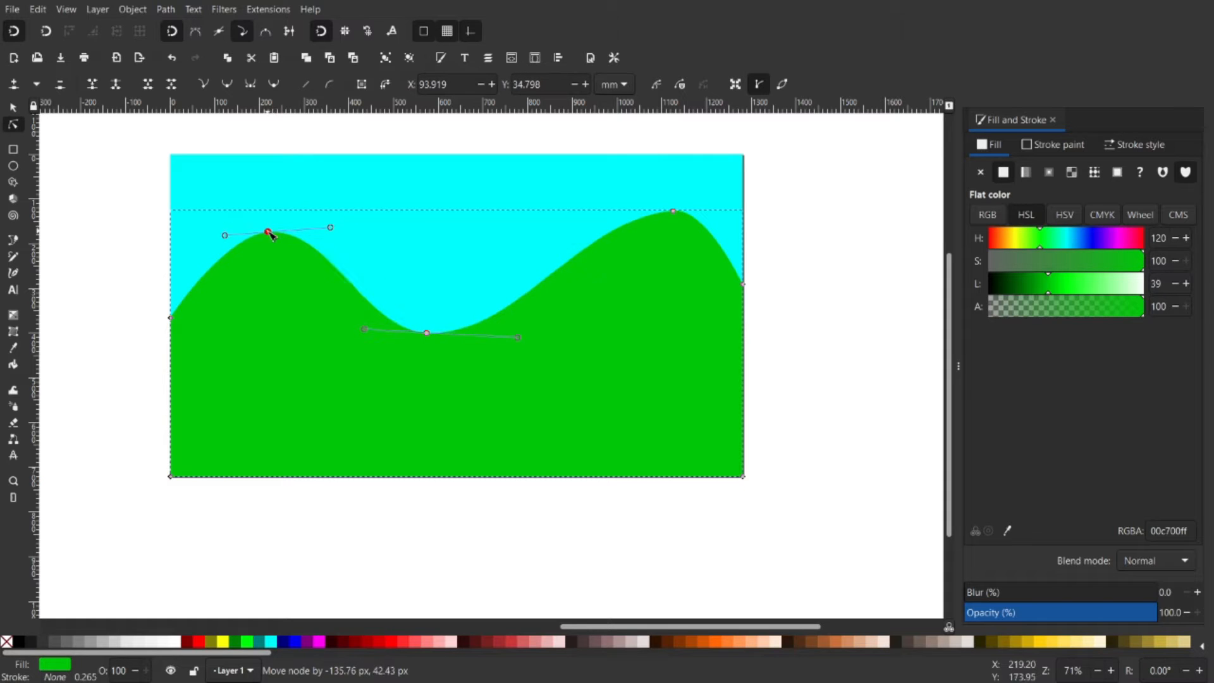
click(585, 348)
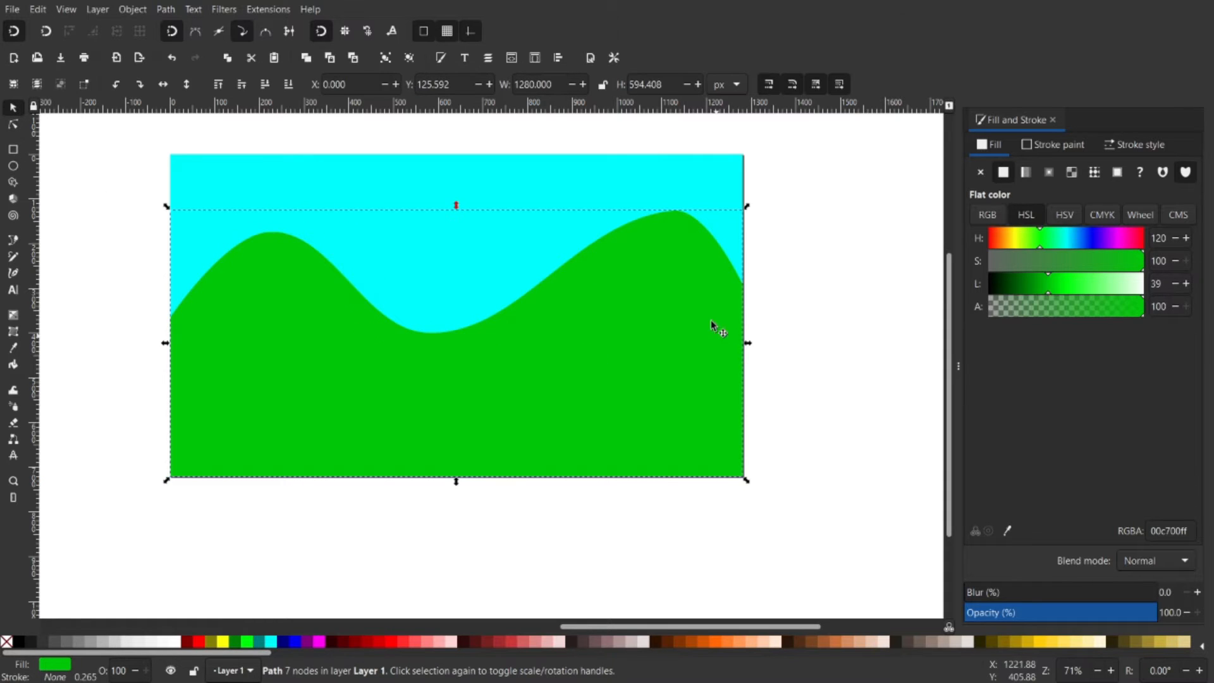
Broaden the right peak of the hill shape by extending both of its node handles outward, and deselect the shape
click(674, 211)
drag(573, 222, 542, 216)
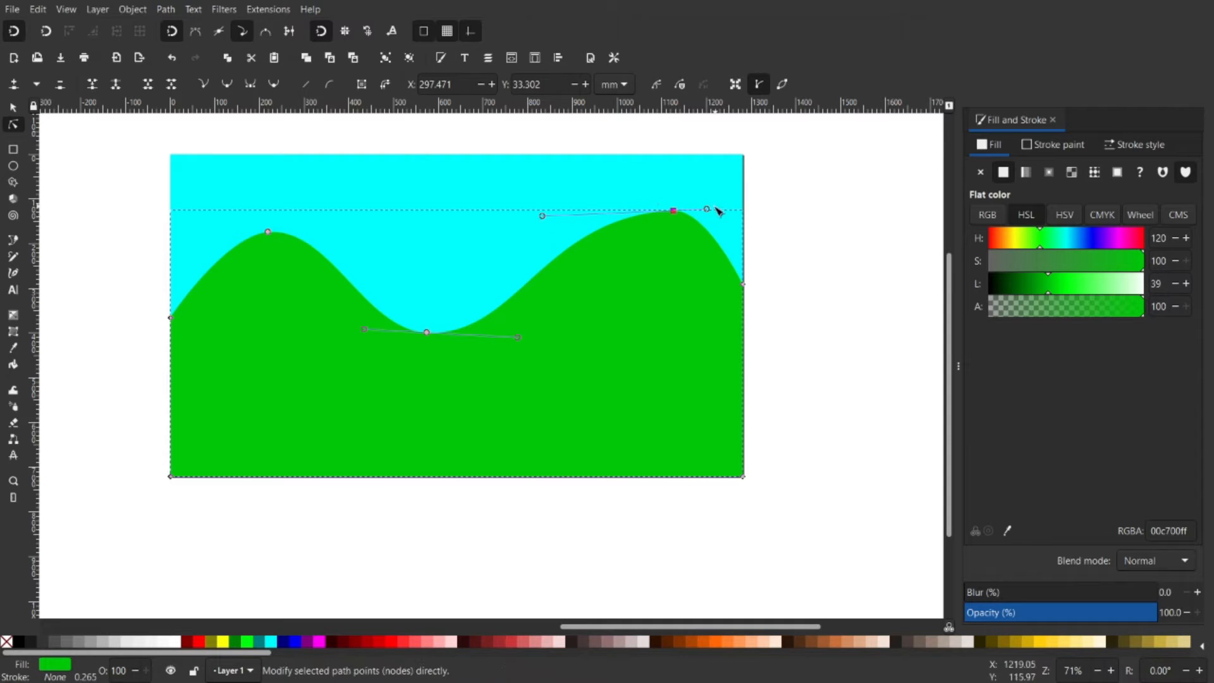
drag(707, 208, 721, 212)
click(14, 112)
key(Escape)
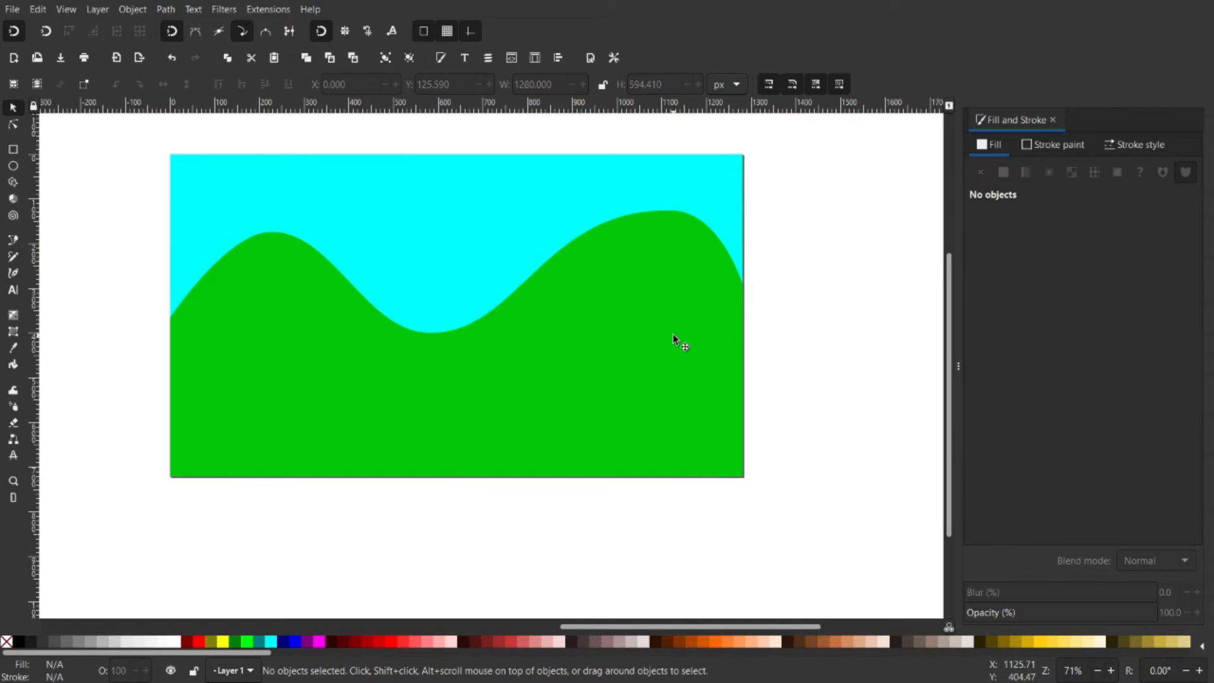
Duplicate the green hill shape, placing the copy behind the original, and fill the copy black
click(673, 334)
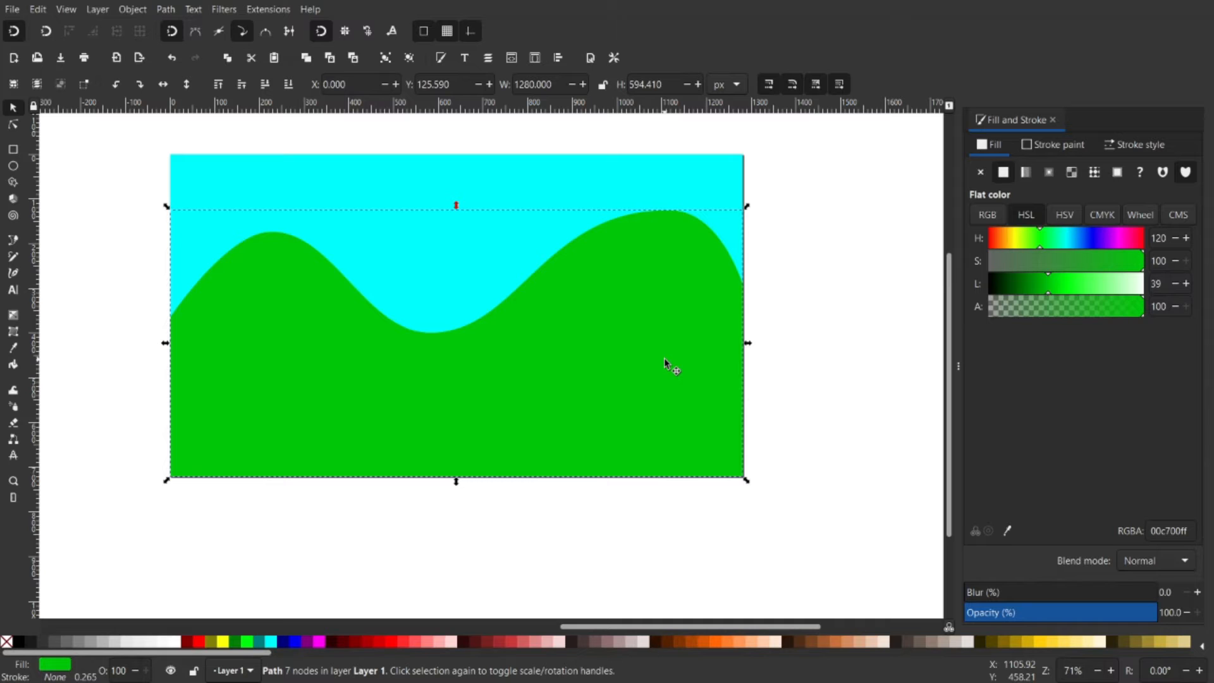
right_click(666, 363)
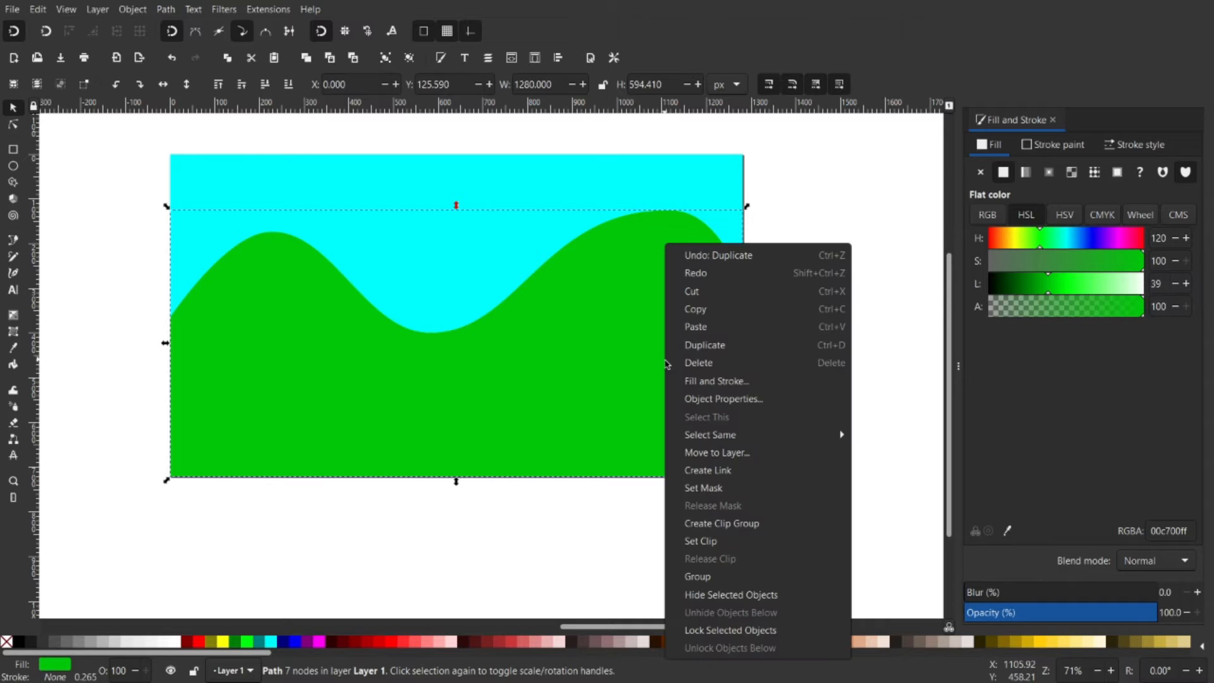
click(879, 347)
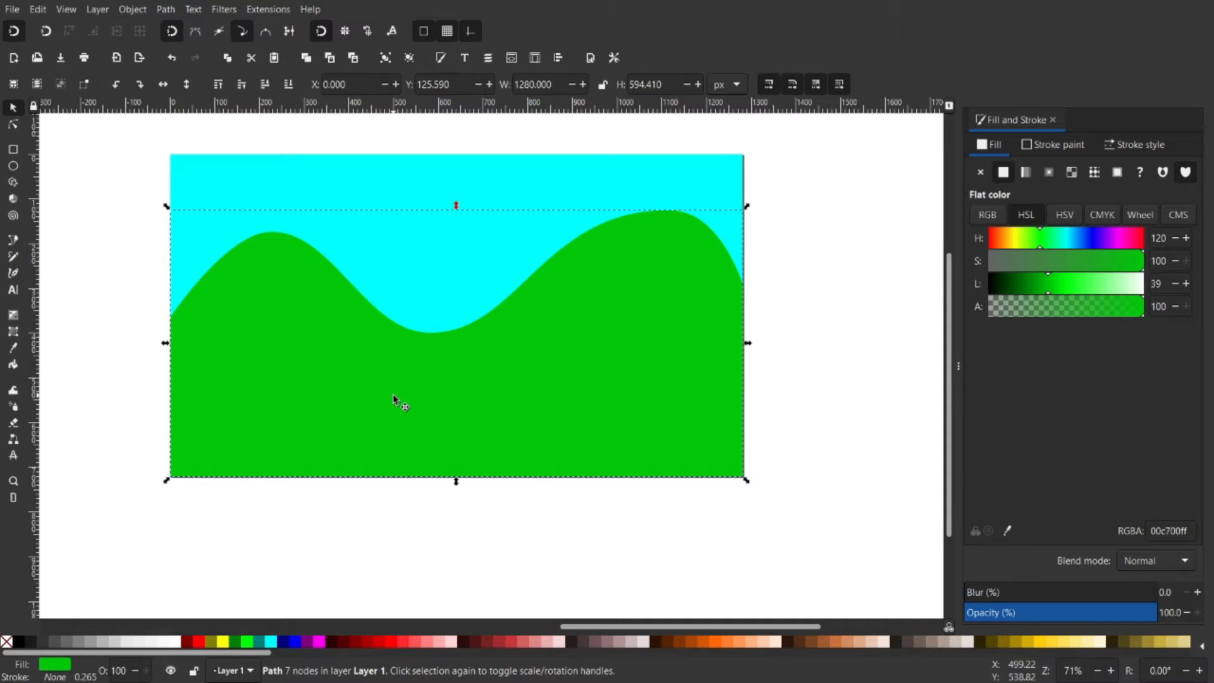
click(19, 642)
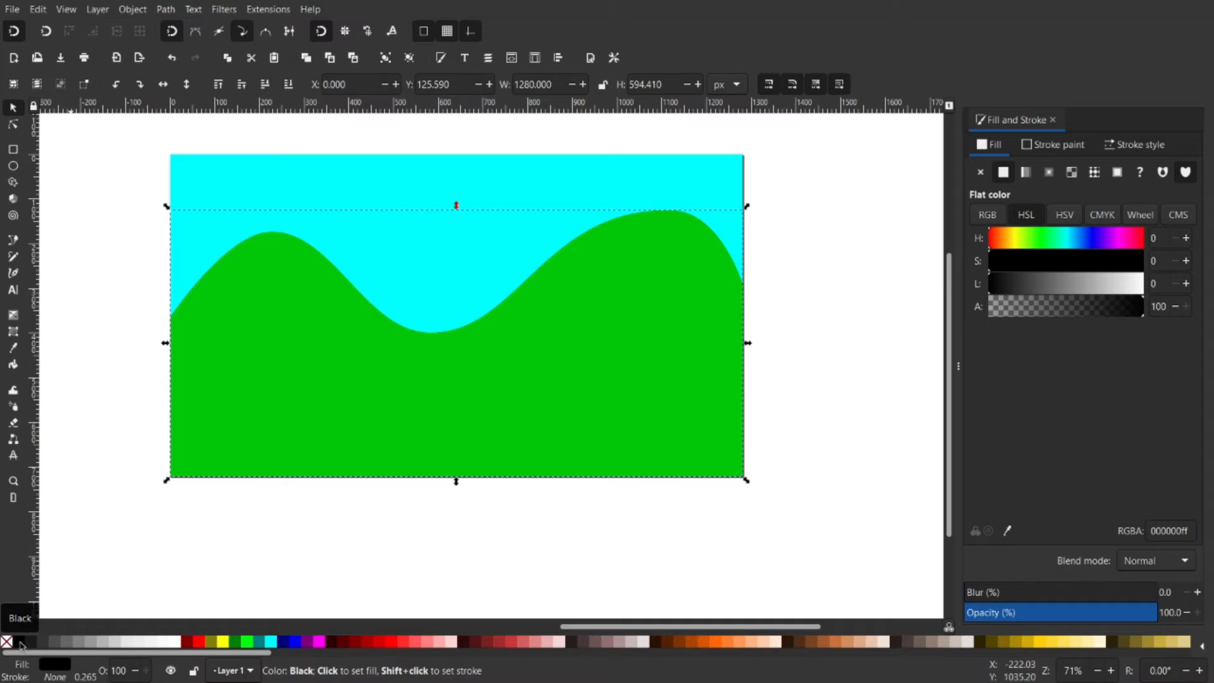
Give the black copy a black stroke and examine it closely along the right hill's crest
key(shift)
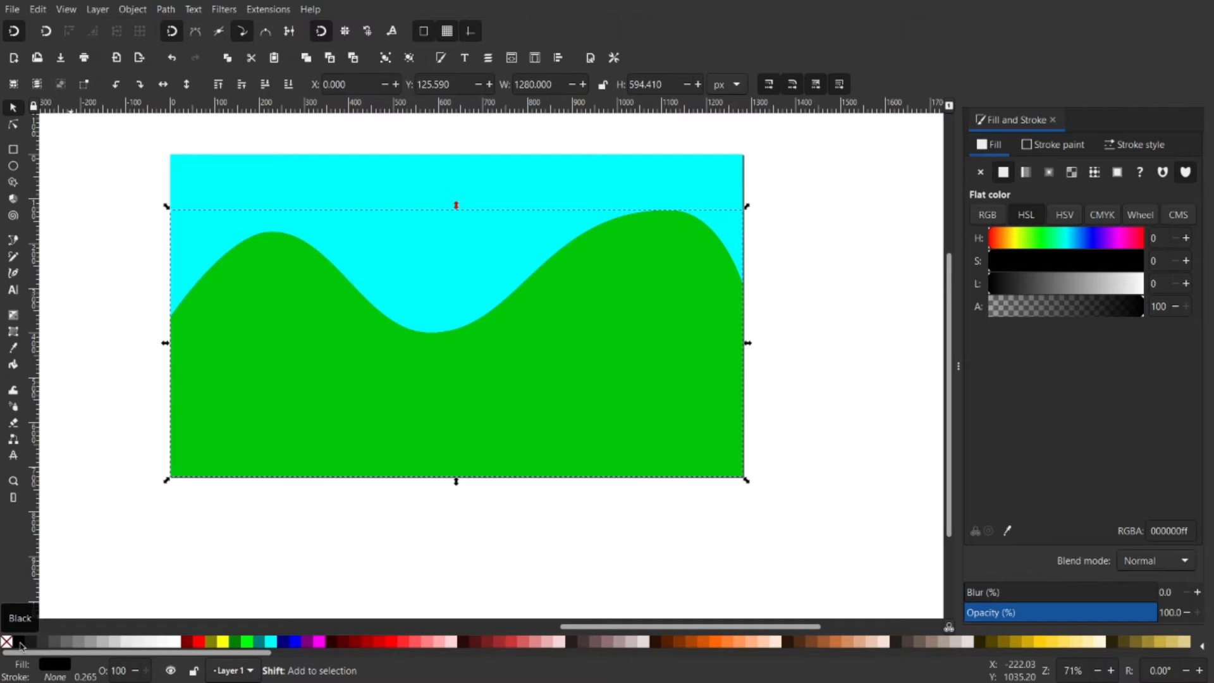
shift+click(20, 642)
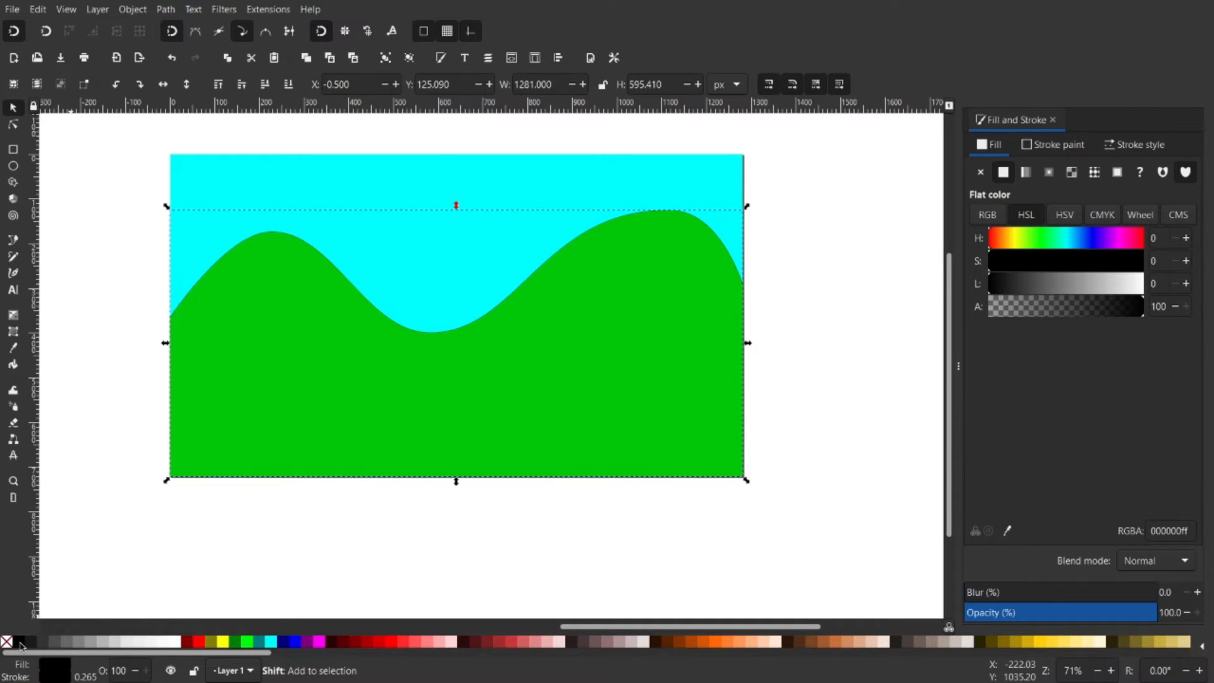
scroll(683, 210, up, 5)
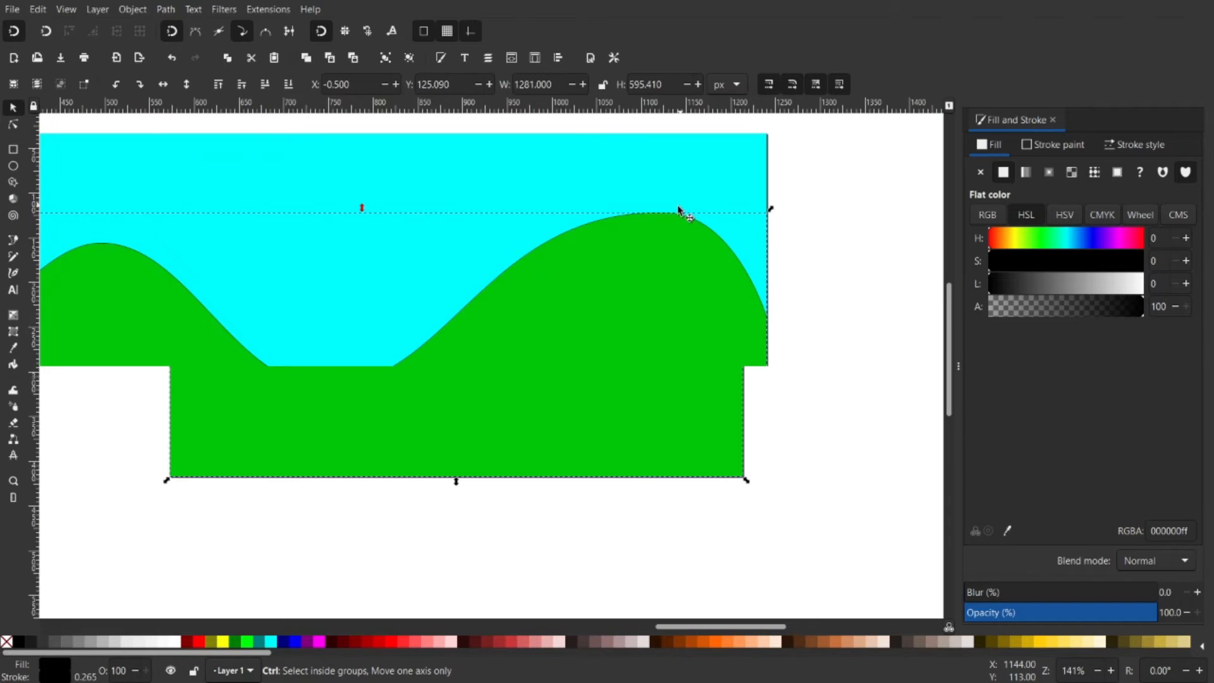
scroll(675, 227, up, 2)
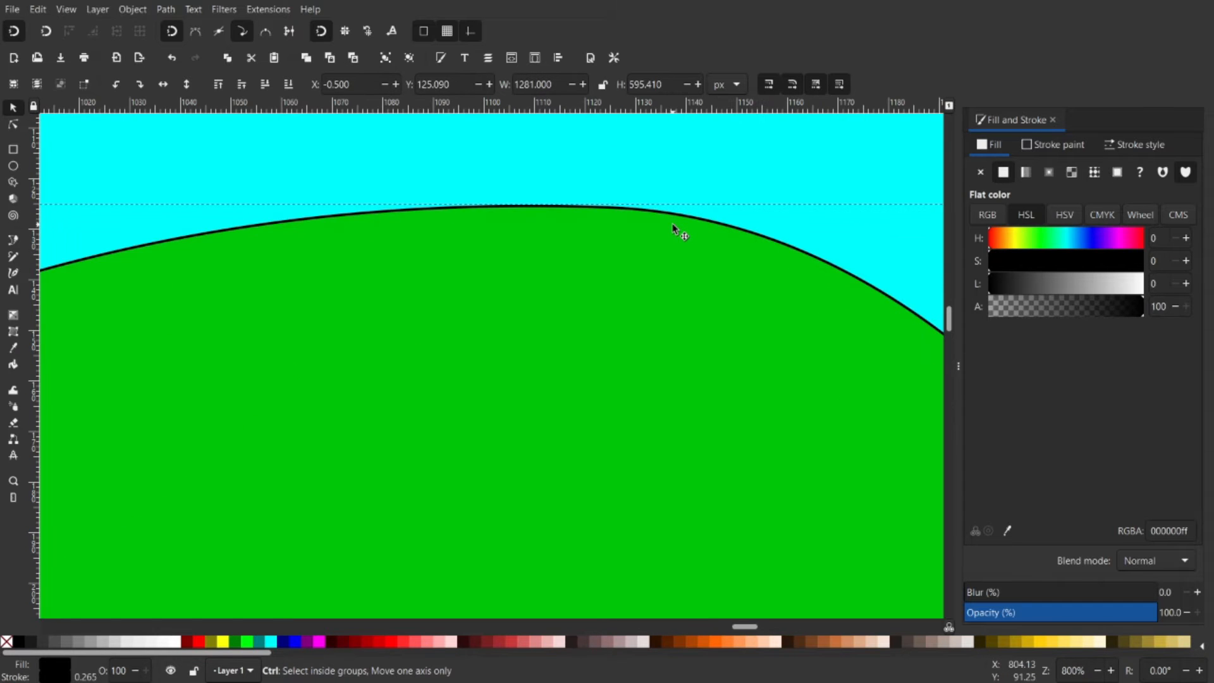
scroll(674, 229, down, 7)
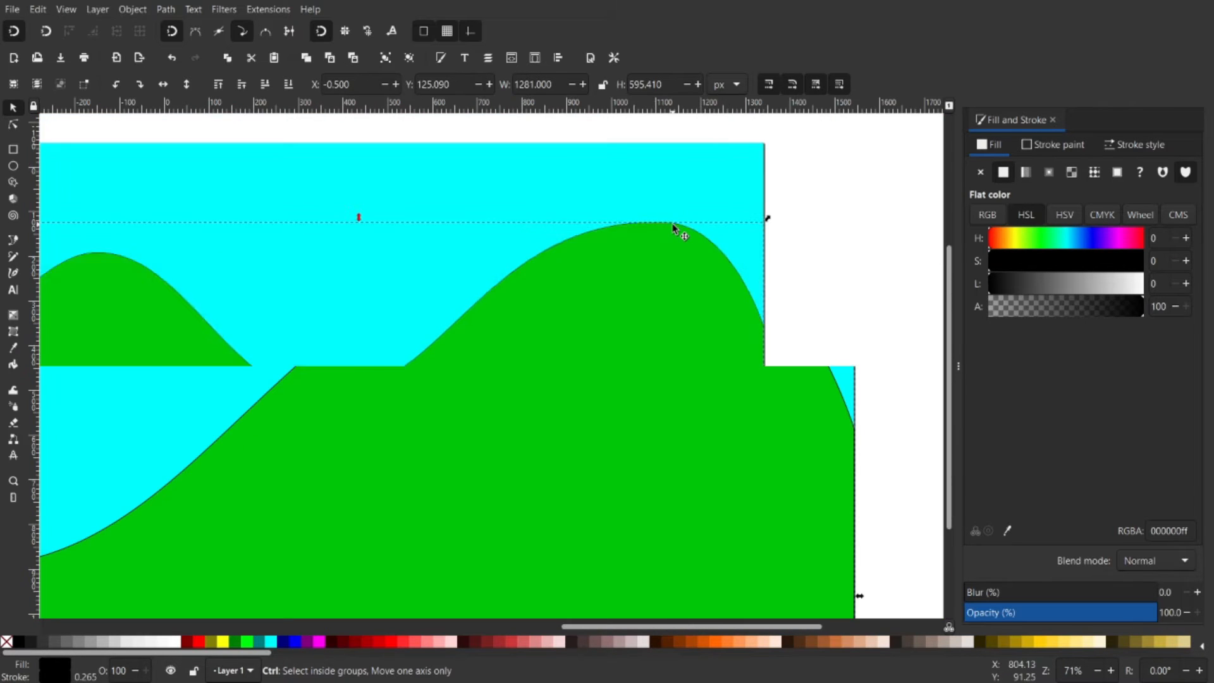
With snapping turned off, stretch the black copy upward to about 611 px high and remove its stroke
mouse_move(281, 434)
mouse_down()
mouse_move(322, 429)
mouse_move(318, 415)
mouse_move(290, 425)
mouse_up()
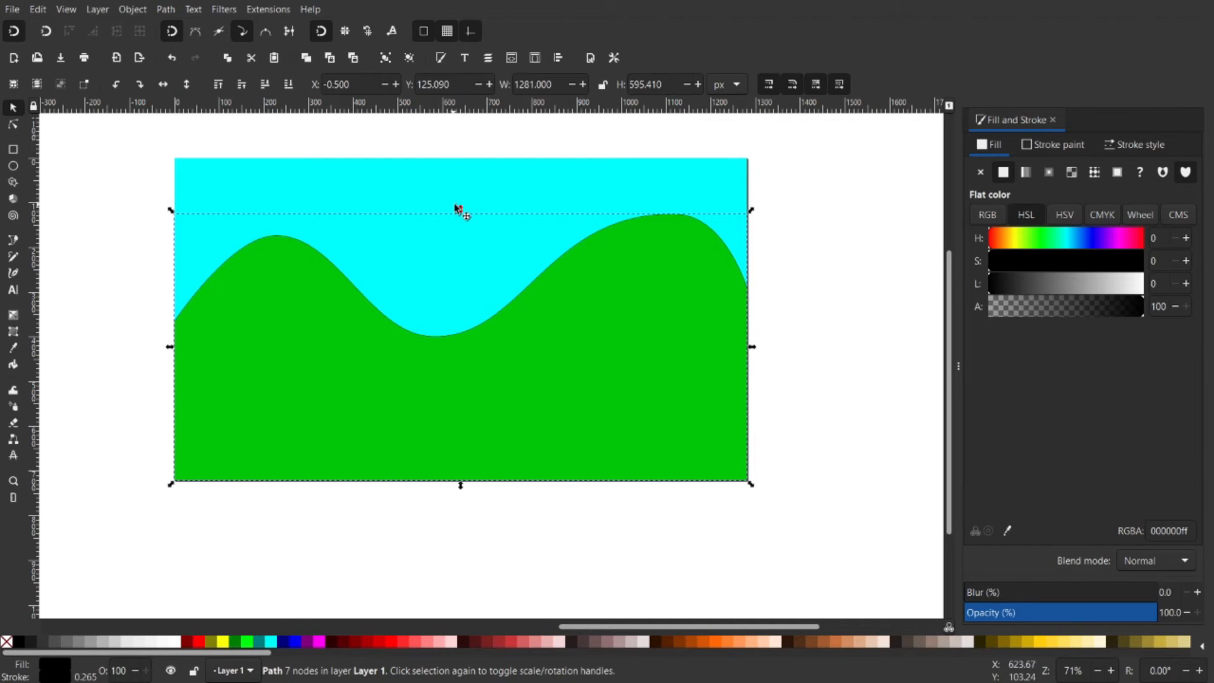
mouse_move(461, 210)
mouse_down()
mouse_move(530, 204)
mouse_move(411, 190)
mouse_up()
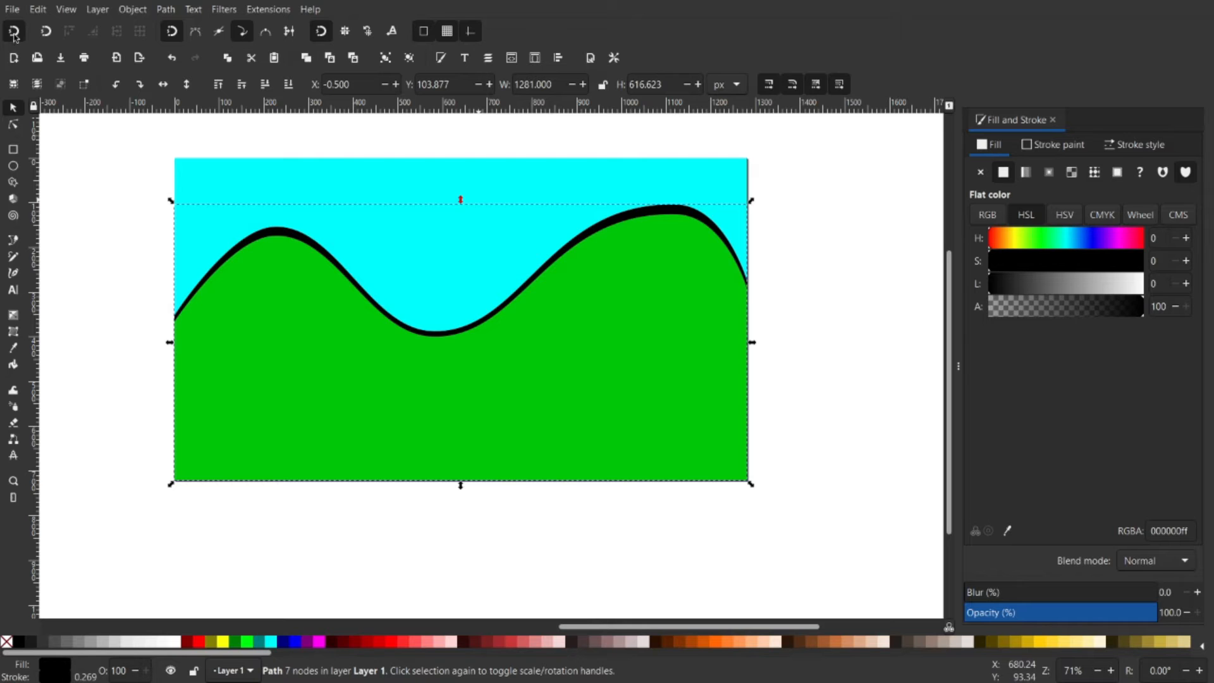
click(14, 31)
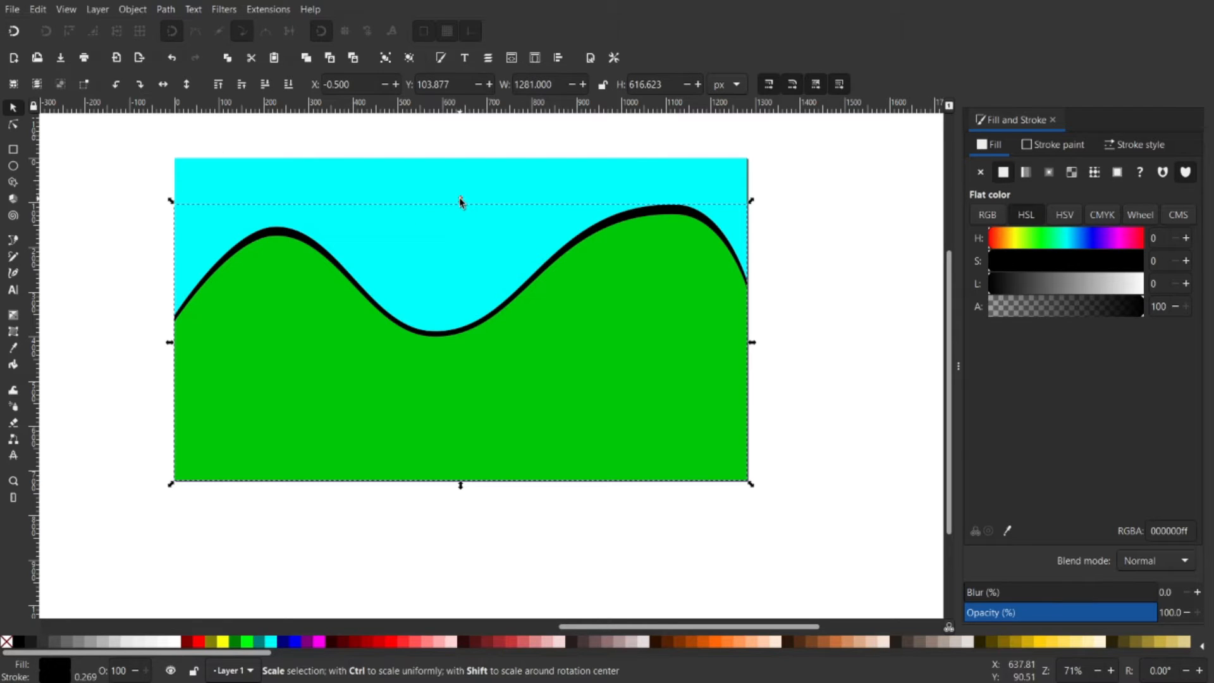
drag(460, 204, 460, 209)
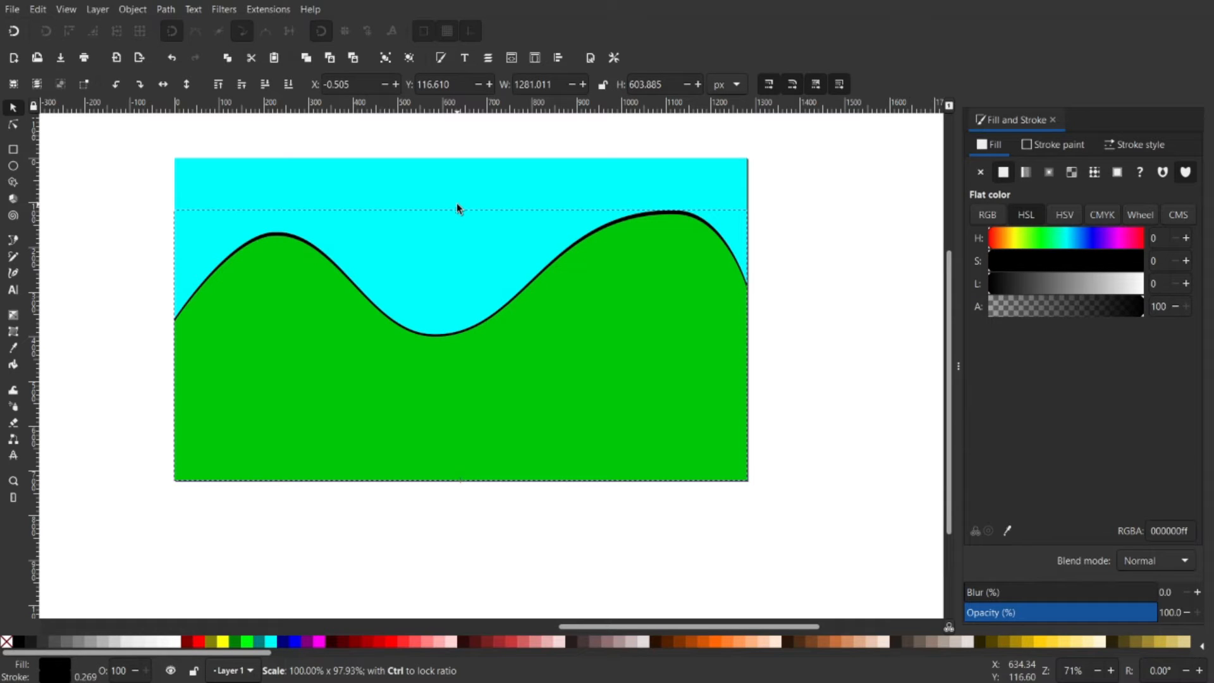
drag(459, 209, 460, 201)
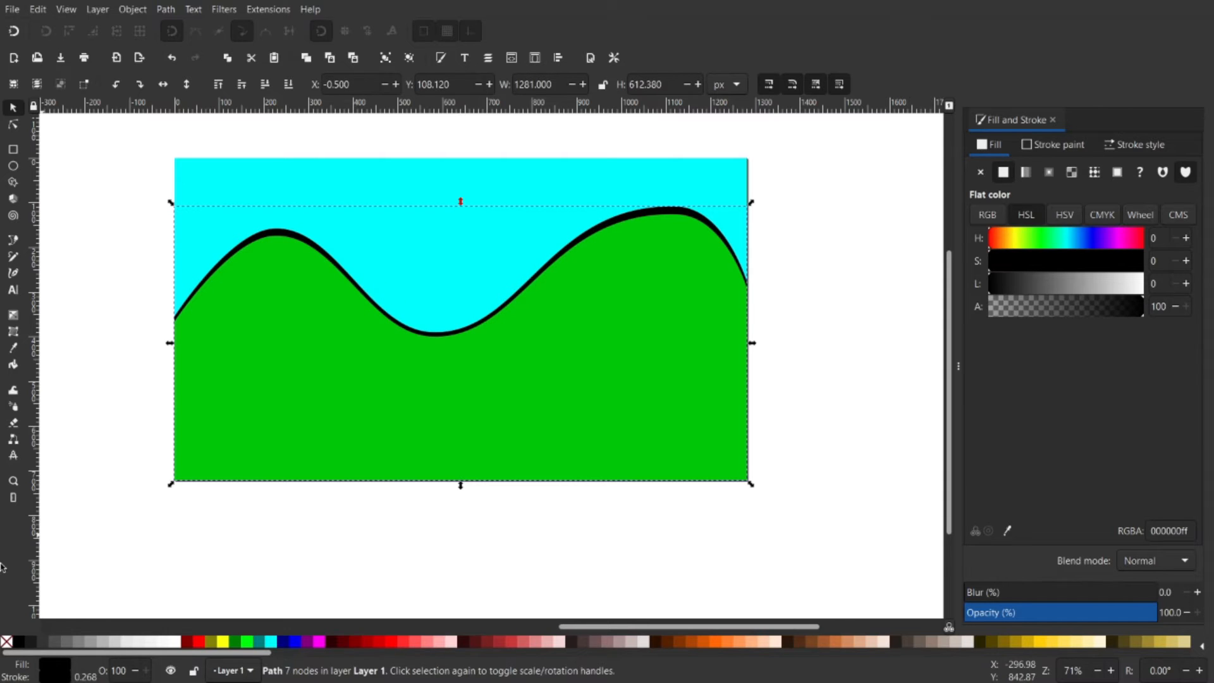
shift+click(7, 642)
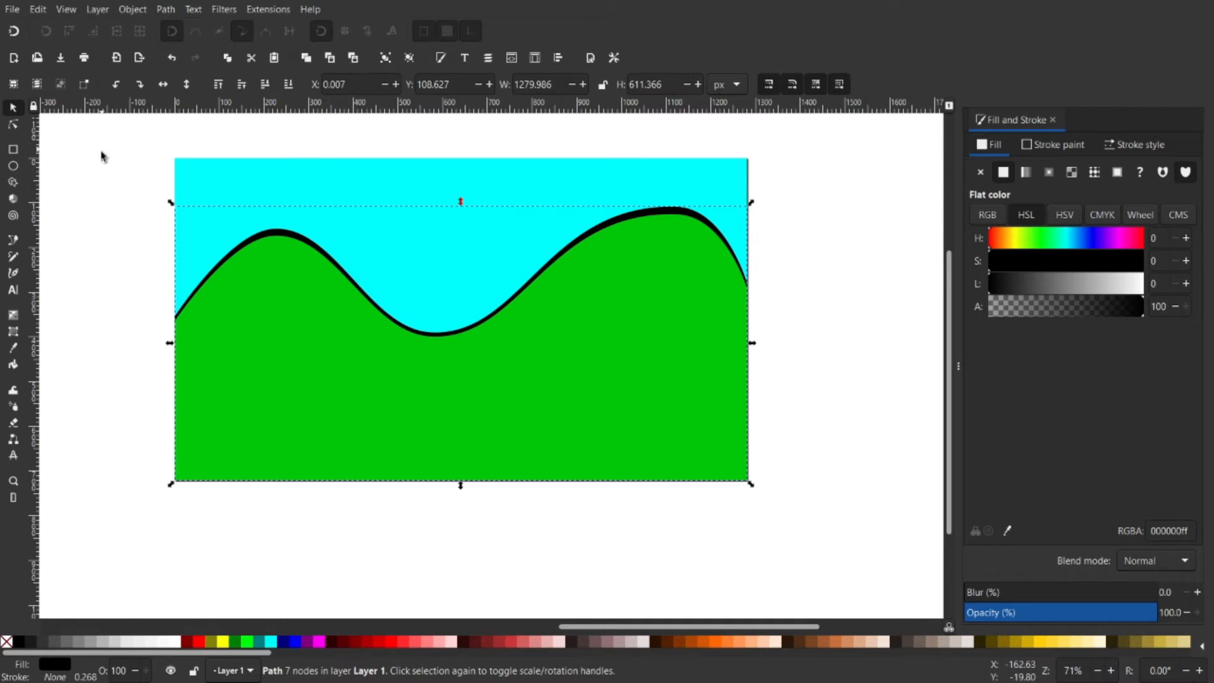
key(Escape)
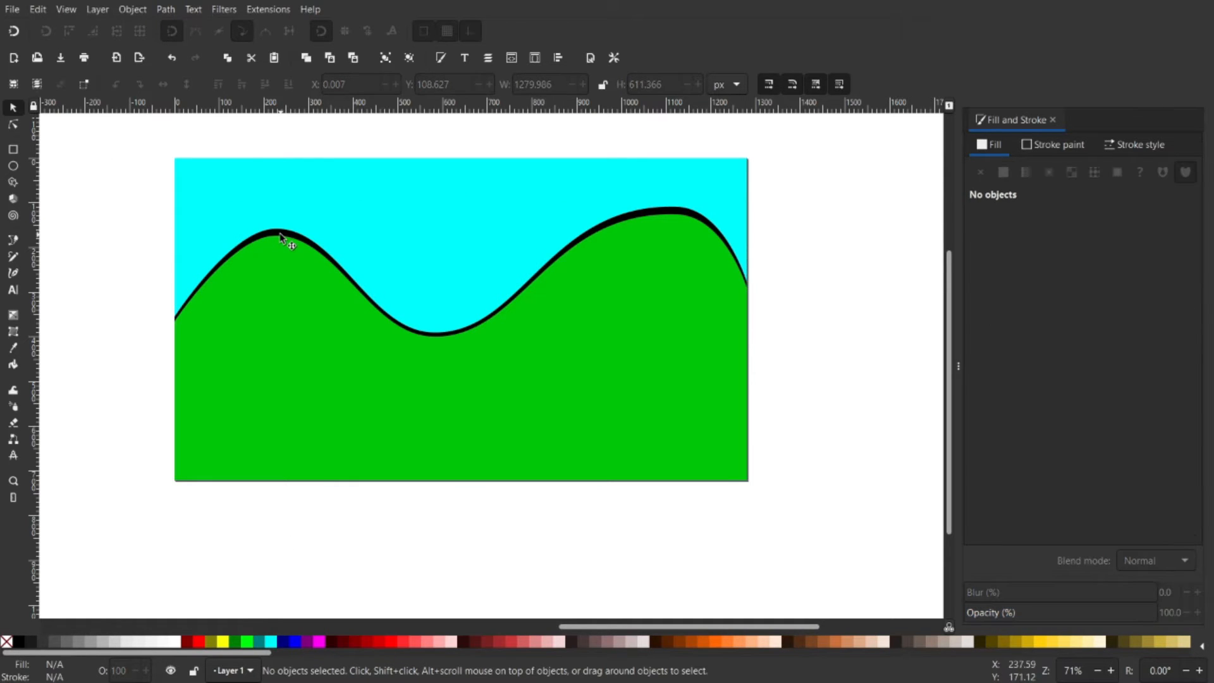
Select the black copy behind the green hill and set its blur to 20.8%
click(278, 233)
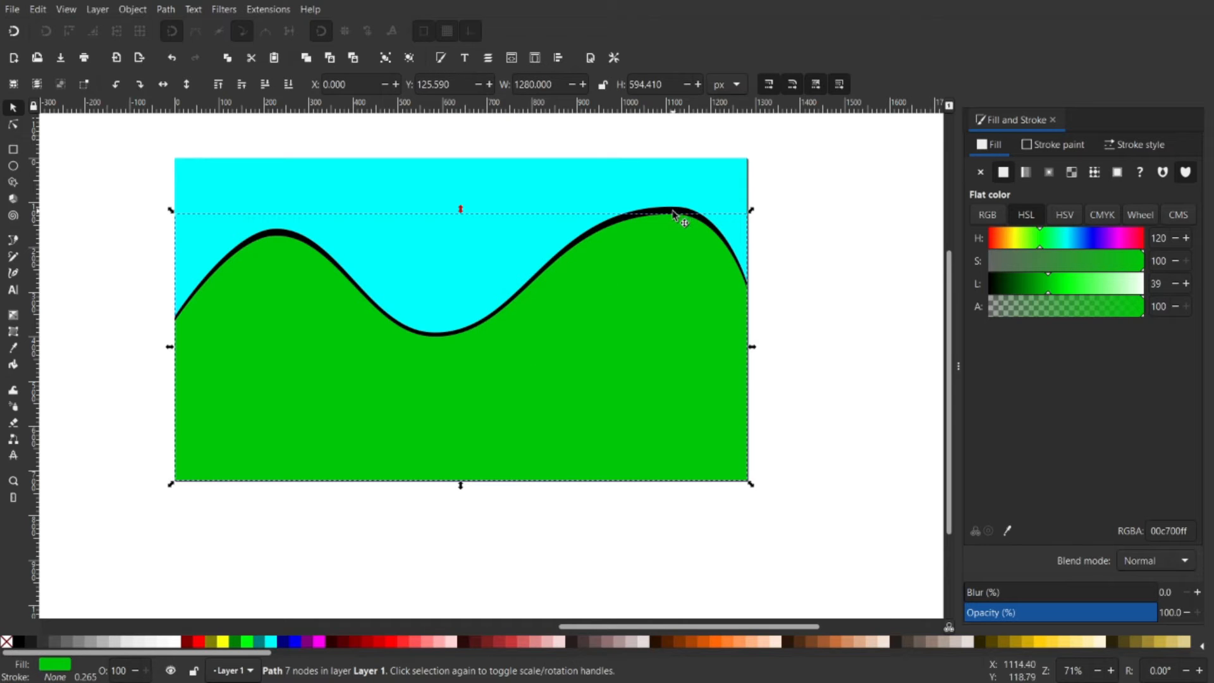
key(alt)
alt+click(625, 382)
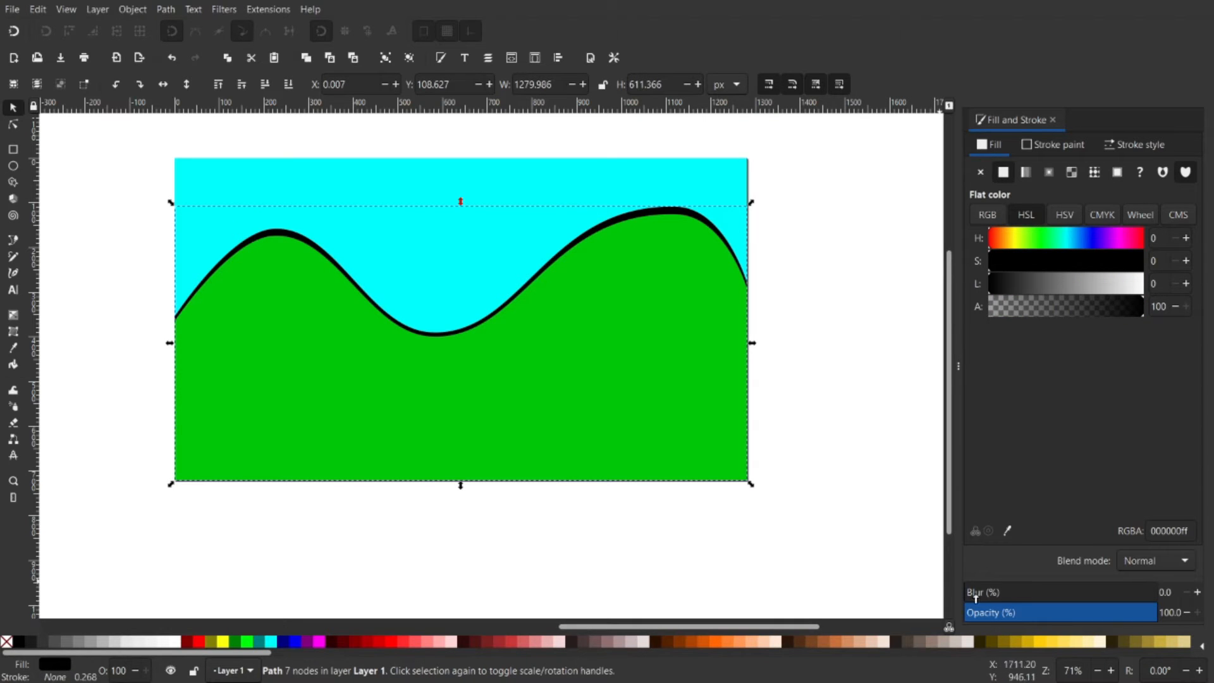
drag(972, 594, 1004, 590)
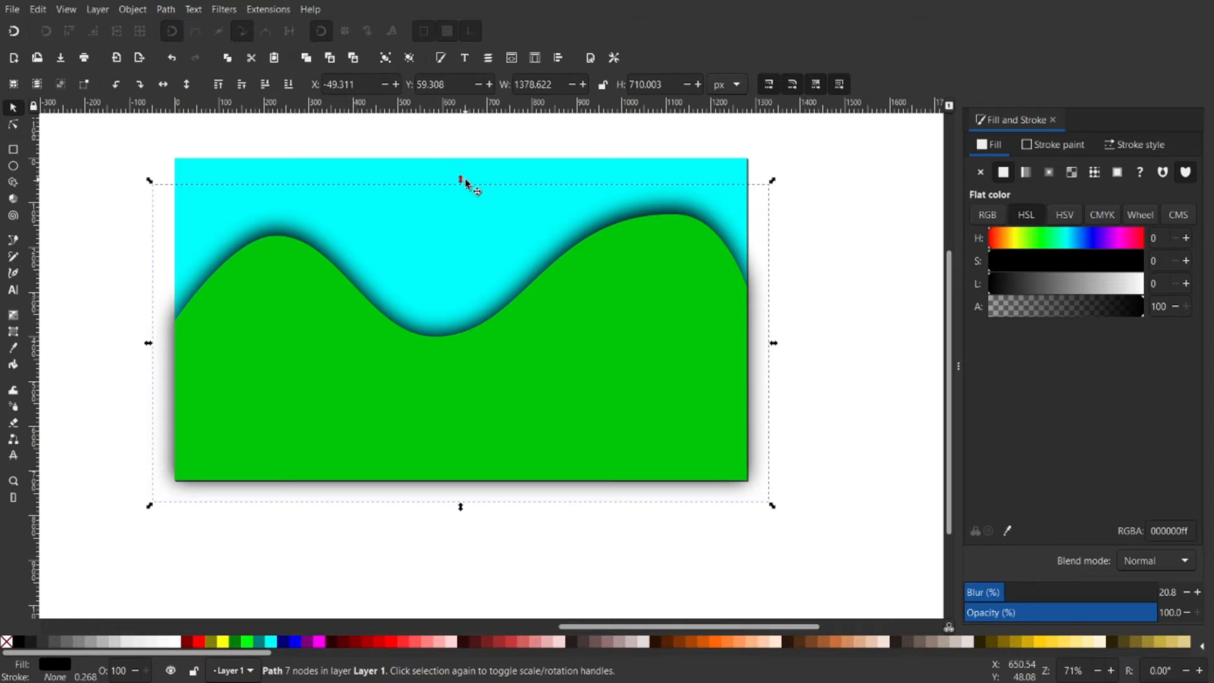
Lower the top of the blurred black shadow until it is about 689 px high, and deselect it
drag(461, 180, 460, 185)
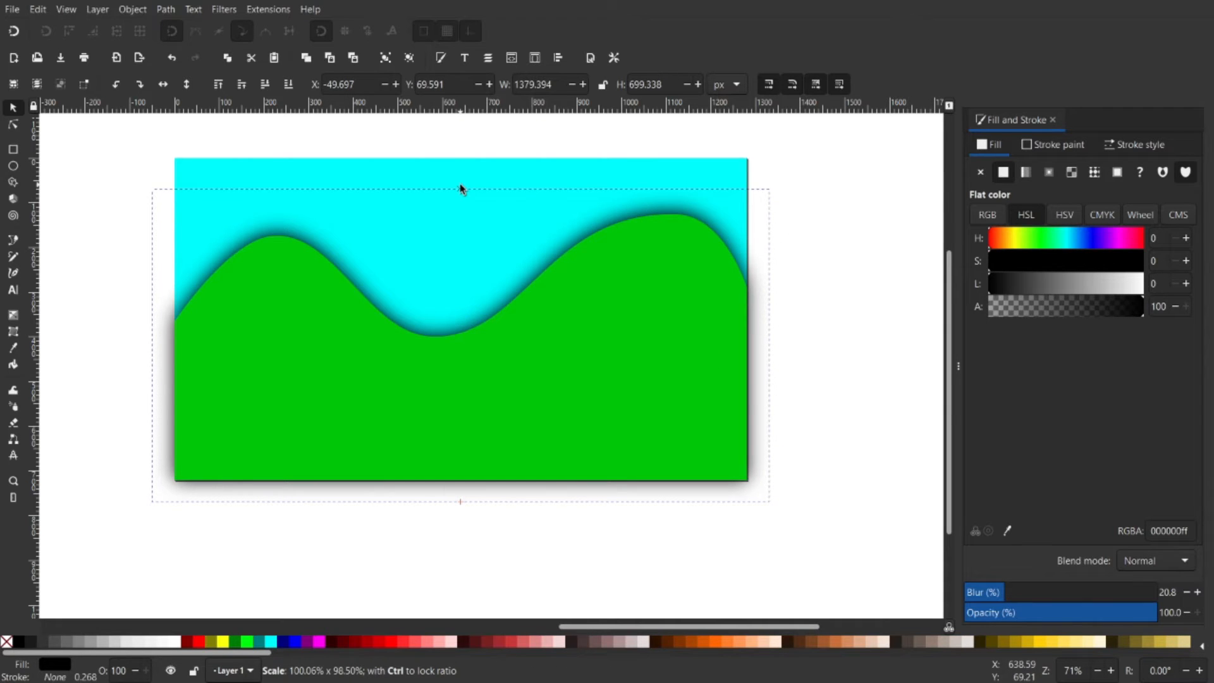
drag(461, 188, 460, 193)
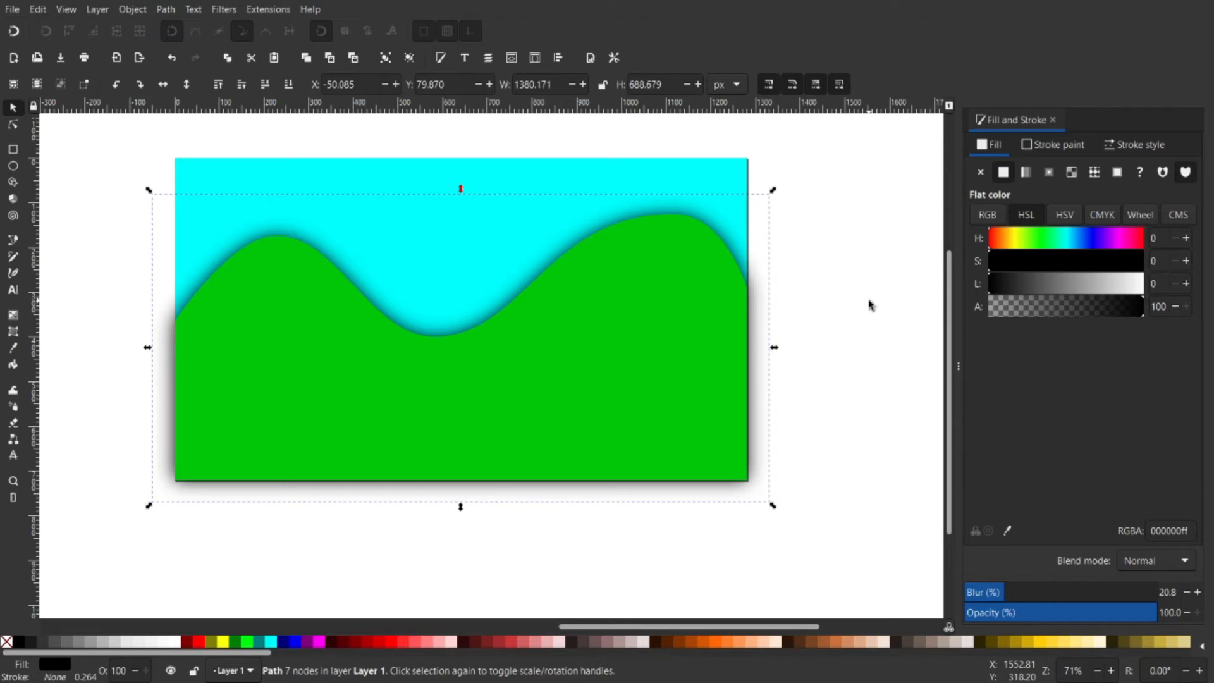
key(Escape)
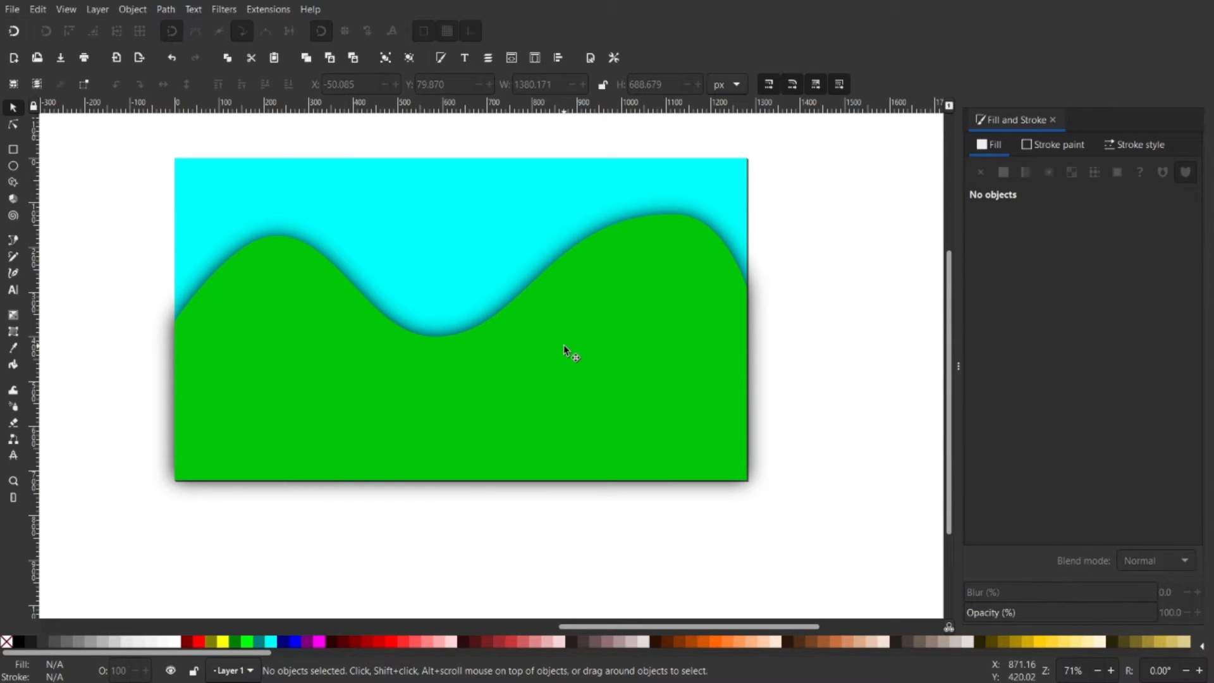
Draw a wide black ellipse about 1519 × 506 px, centred on the middle of the page's bottom edge
click(565, 348)
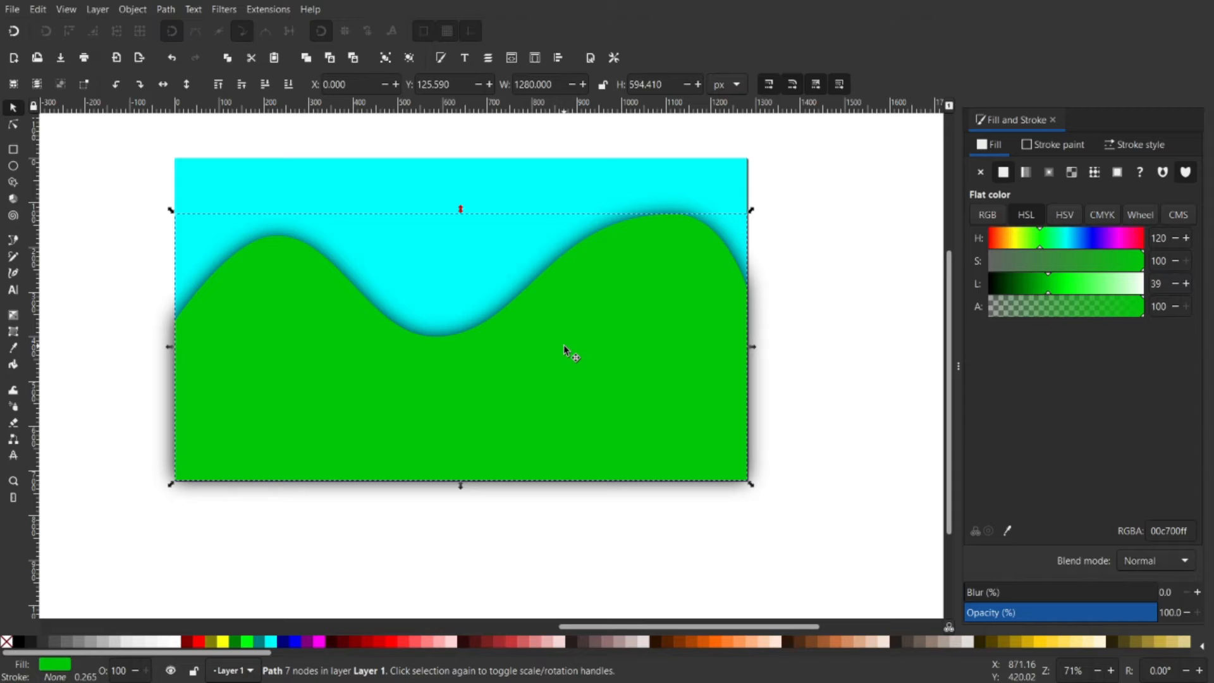
drag(495, 425, 461, 399)
key(Escape)
drag(441, 479, 464, 434)
key(e)
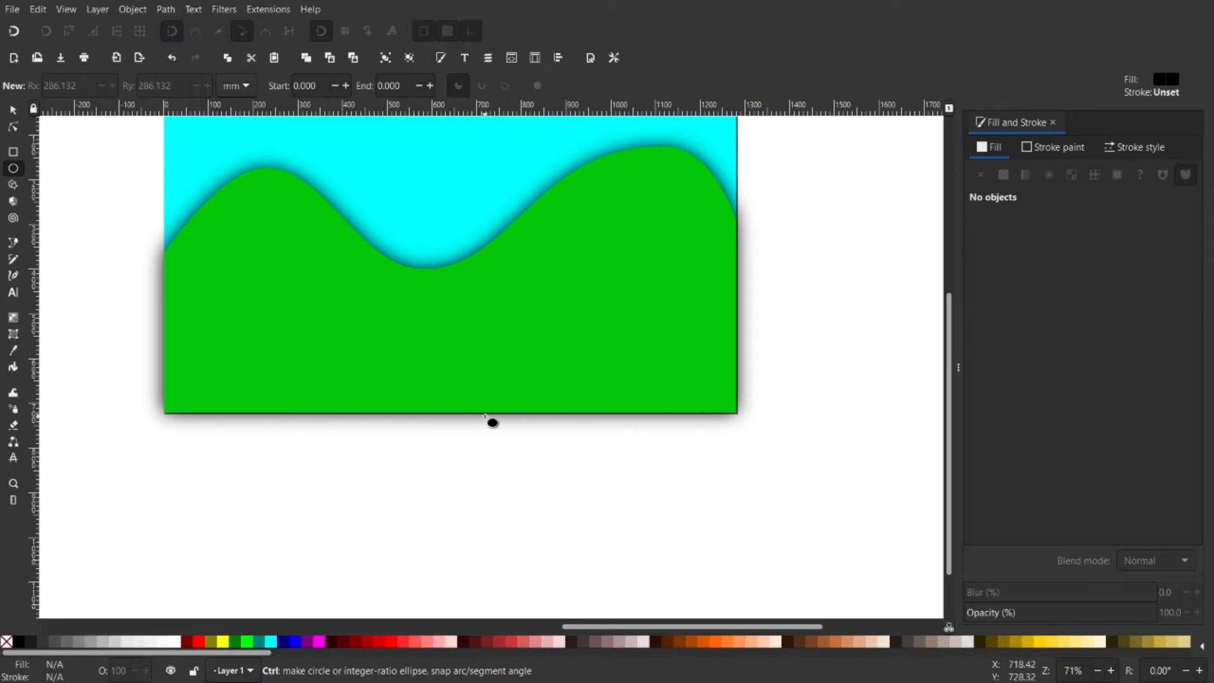
key(ctrl)
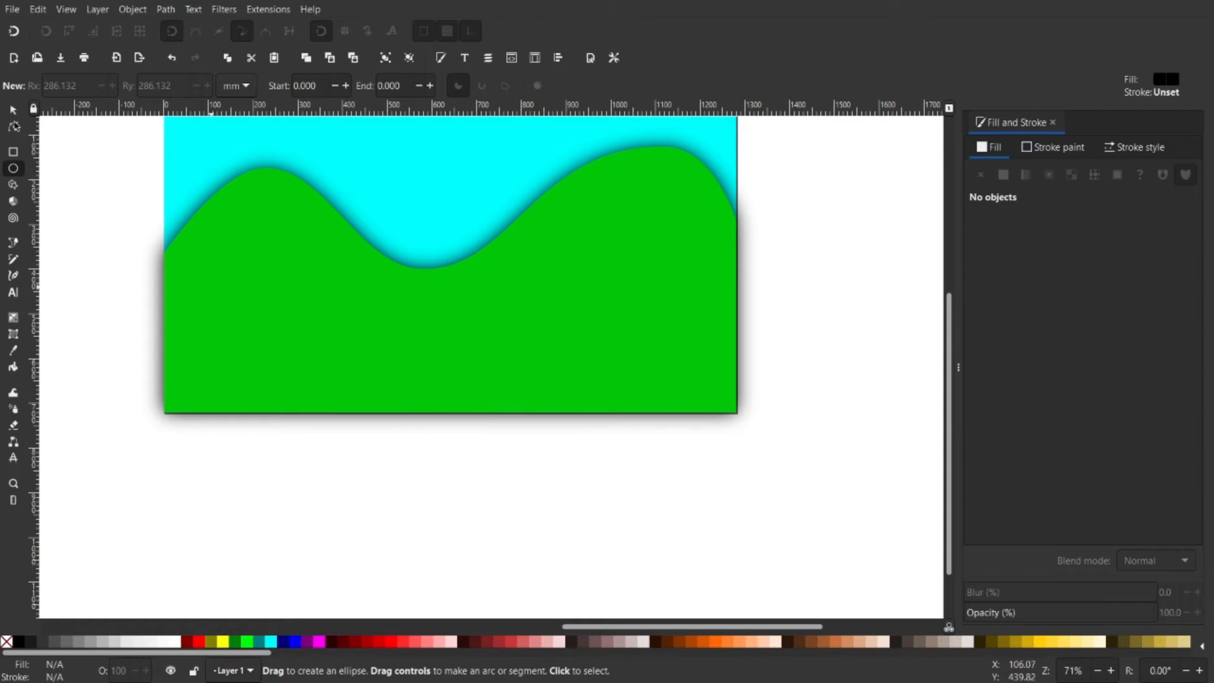
click(14, 110)
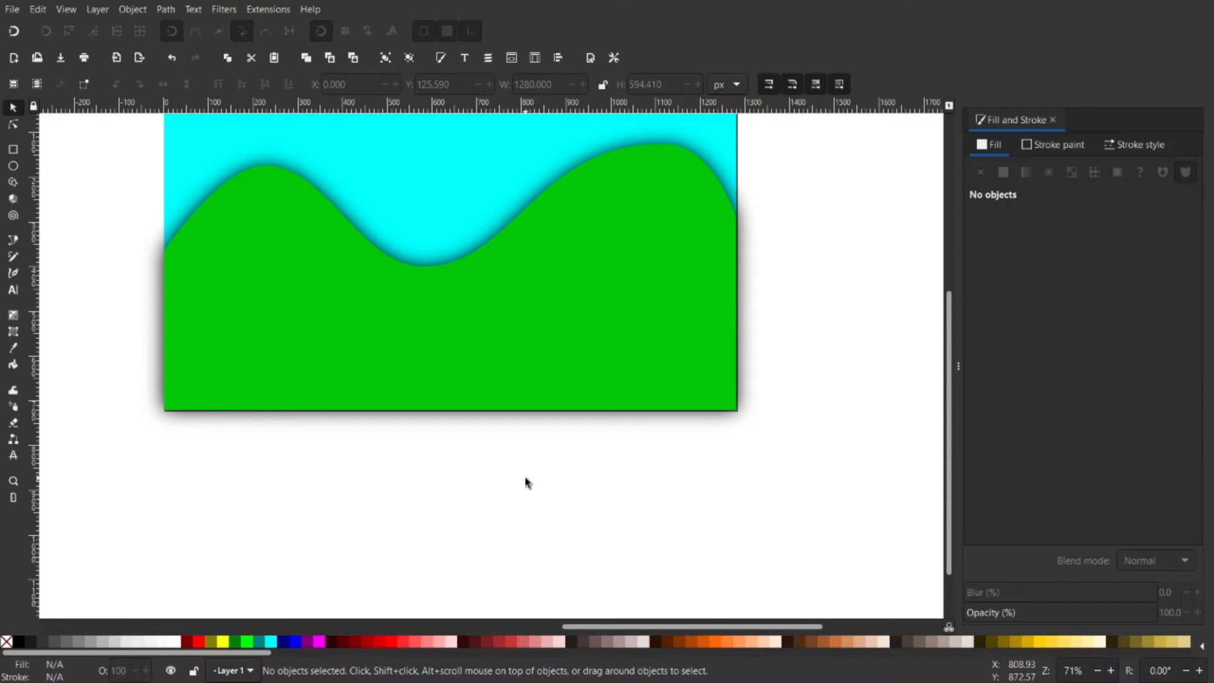
click(13, 166)
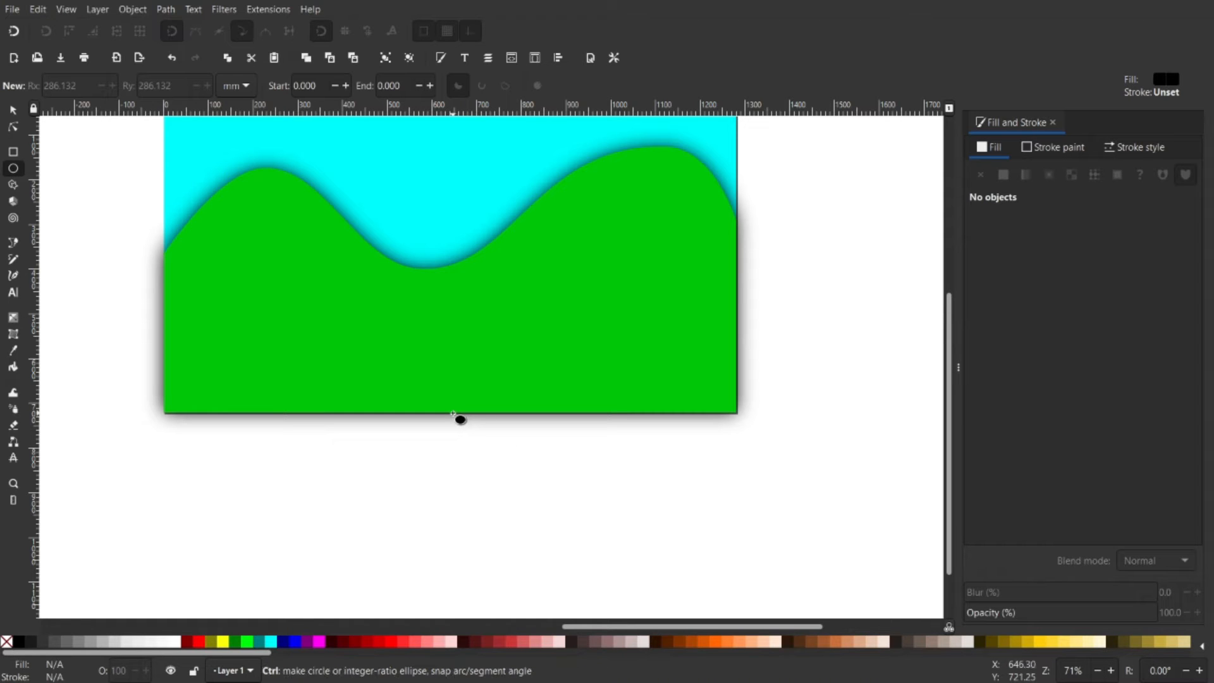
mouse_move(453, 414)
mouse_down()
mouse_move(716, 430)
mouse_move(757, 473)
mouse_move(800, 490)
mouse_move(812, 526)
mouse_up()
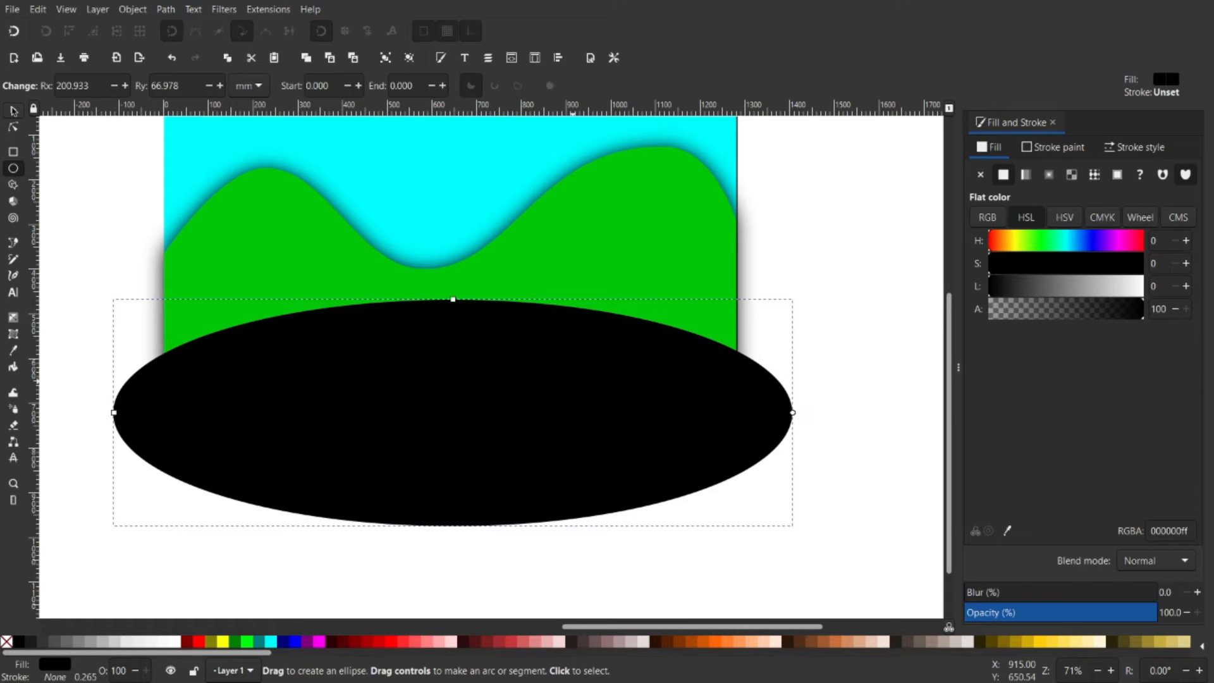
click(13, 110)
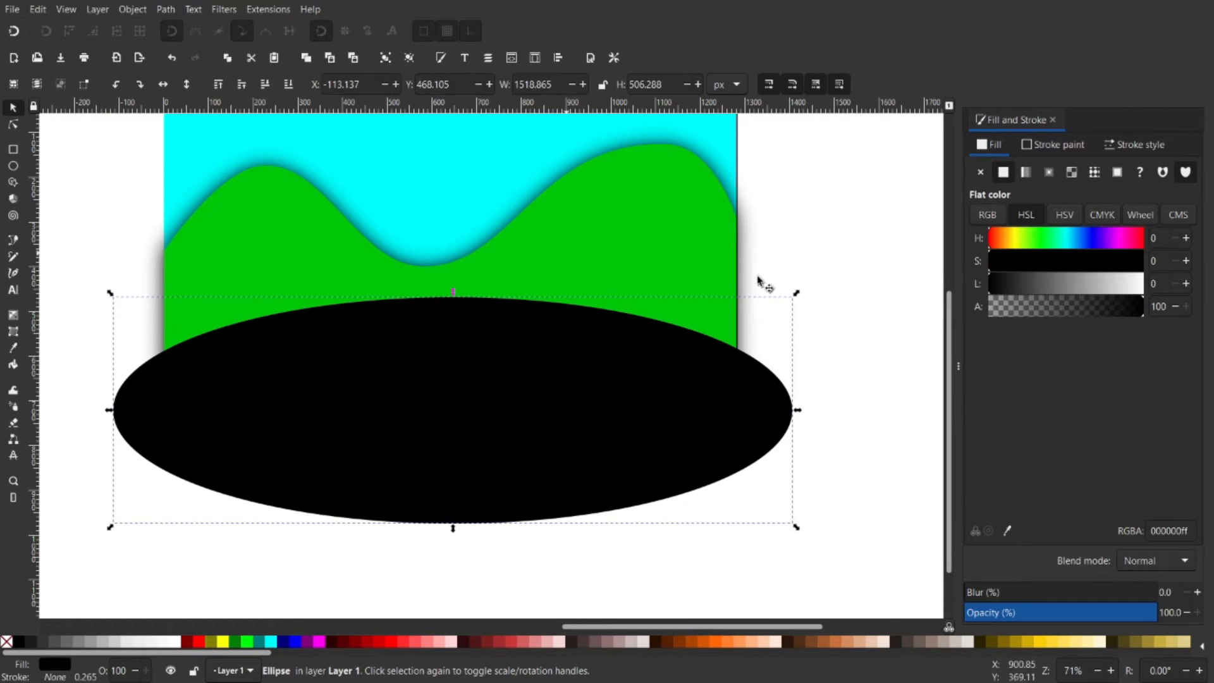
click(668, 236)
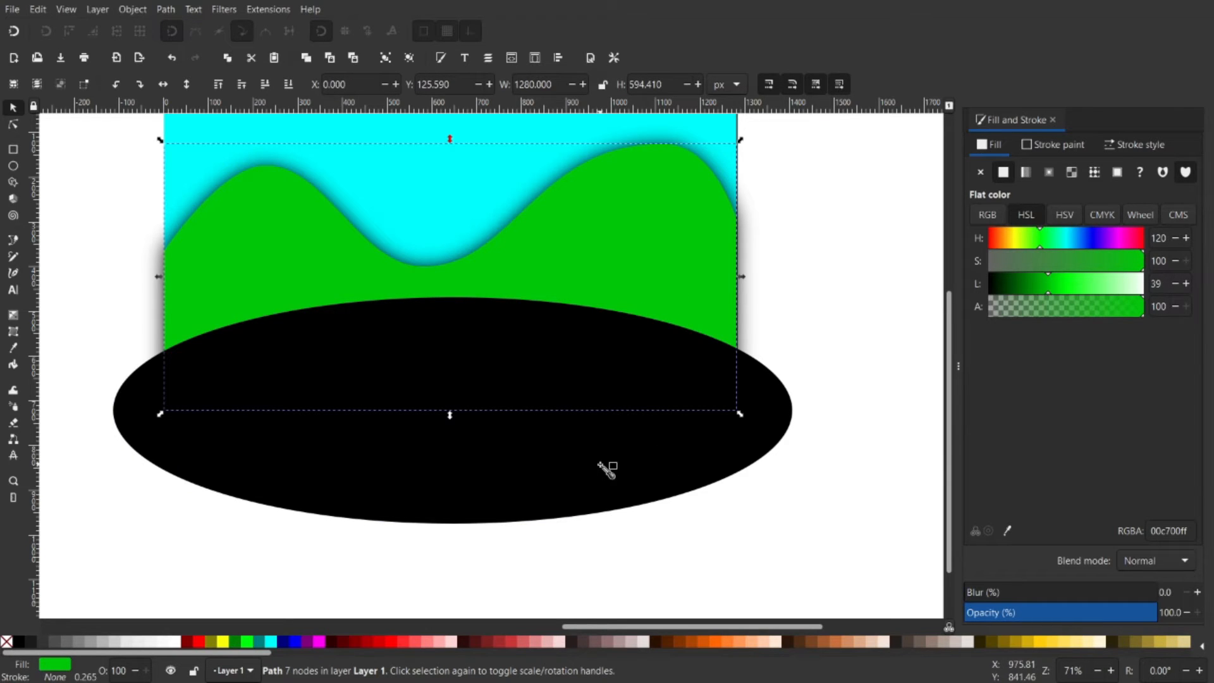
key(d)
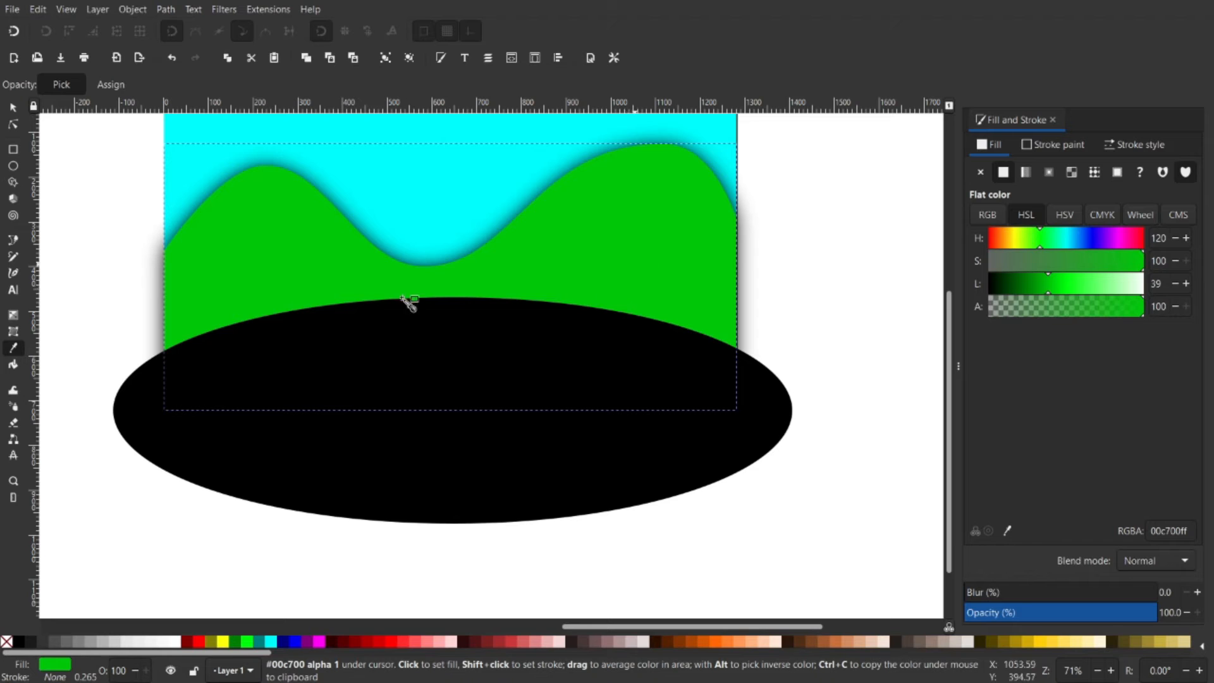
click(13, 108)
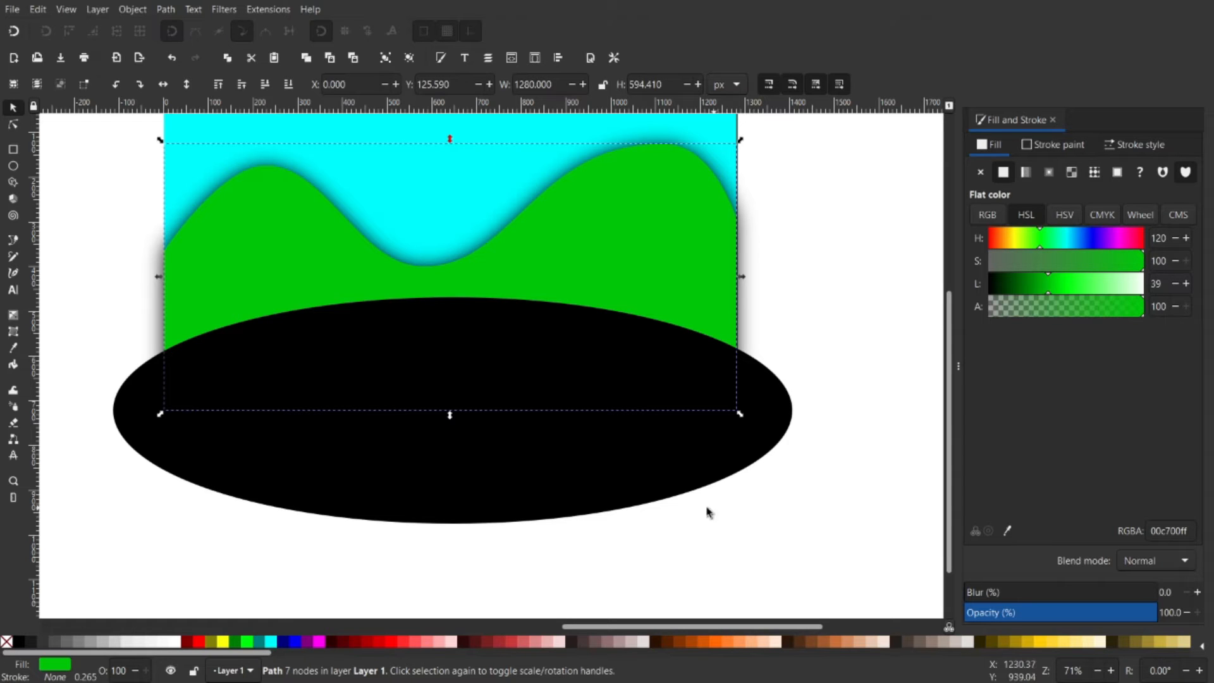
Fill the ellipse with green sampled from the hill, and darken it to an HSL lightness of 28
click(598, 482)
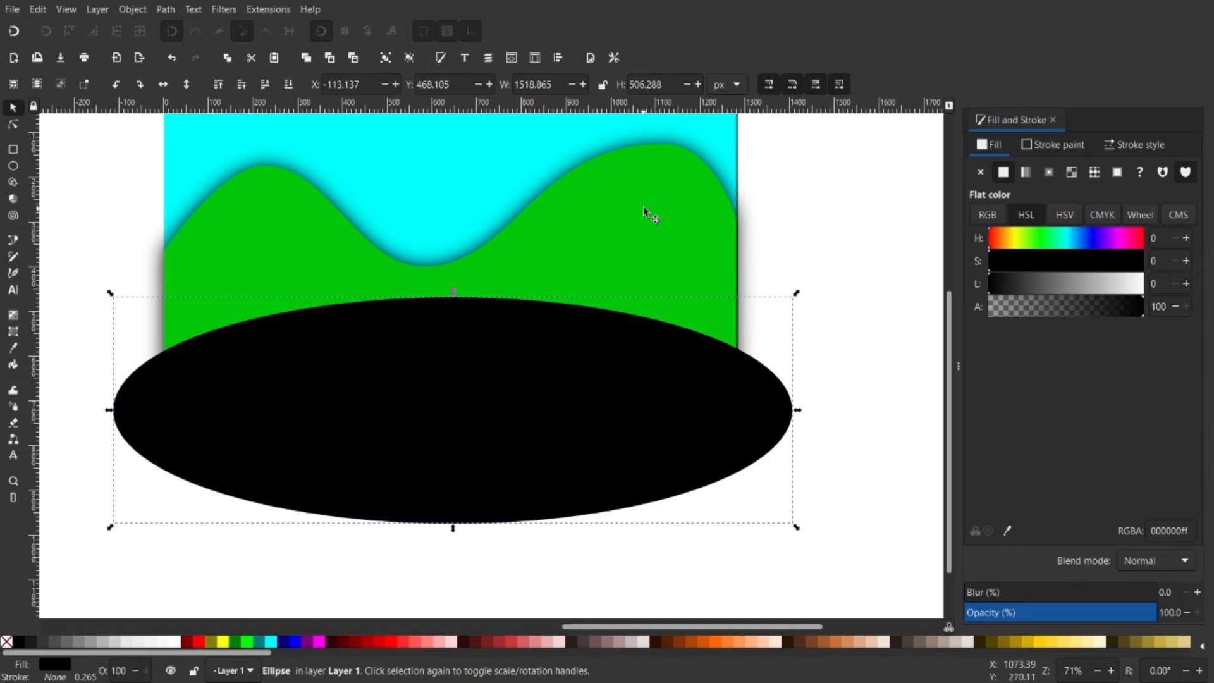
key(d)
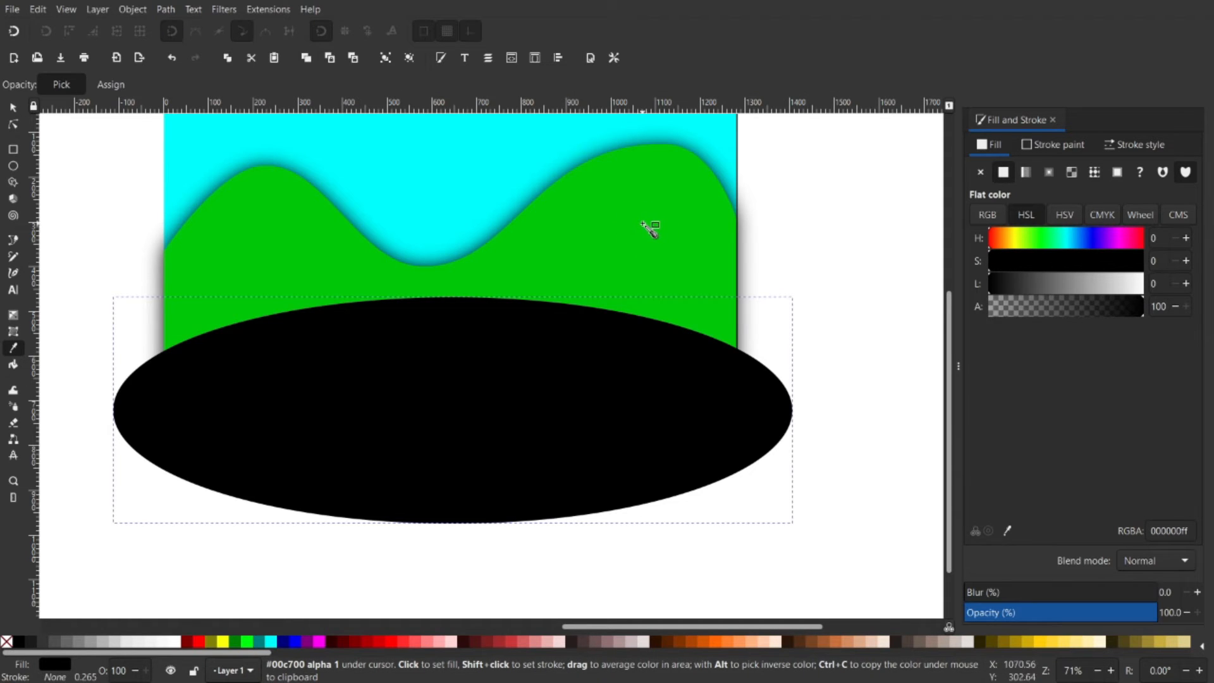
click(650, 228)
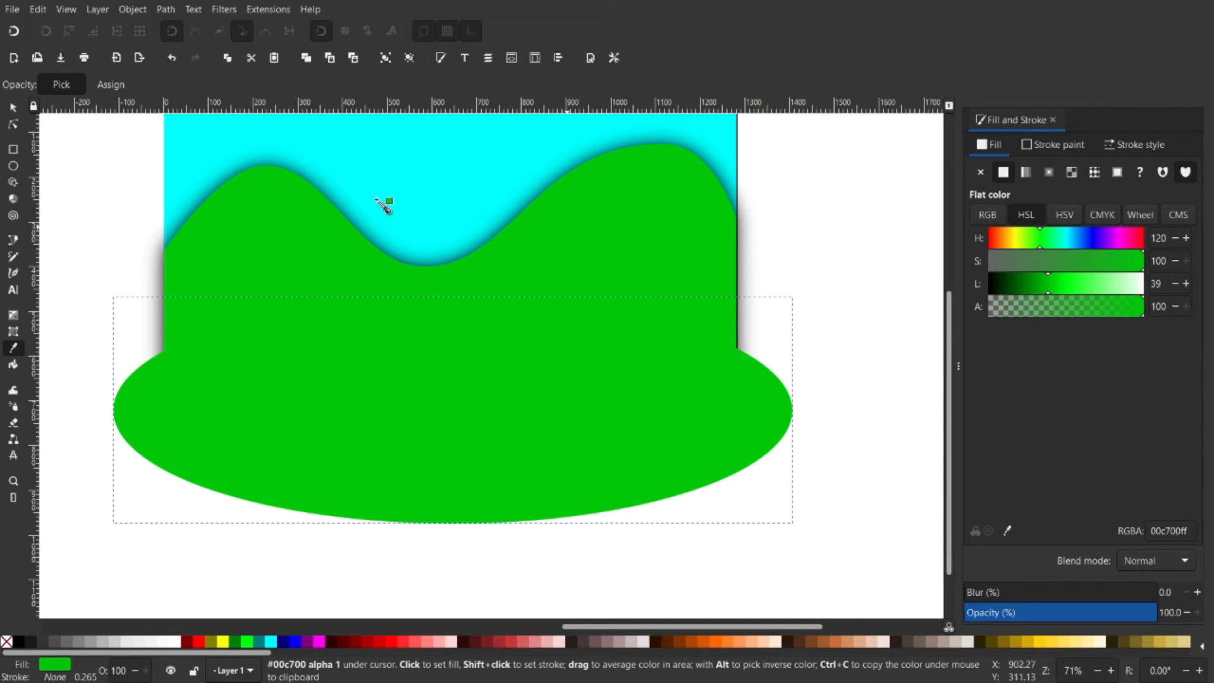
click(13, 107)
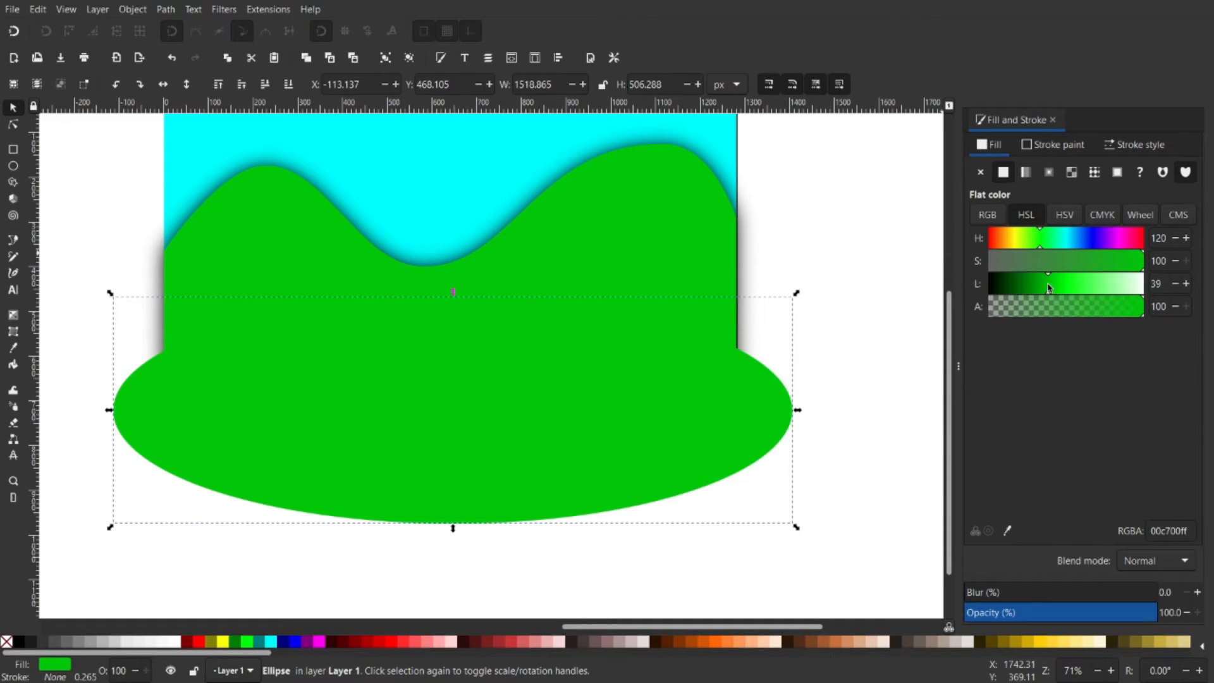
drag(1046, 288, 1034, 288)
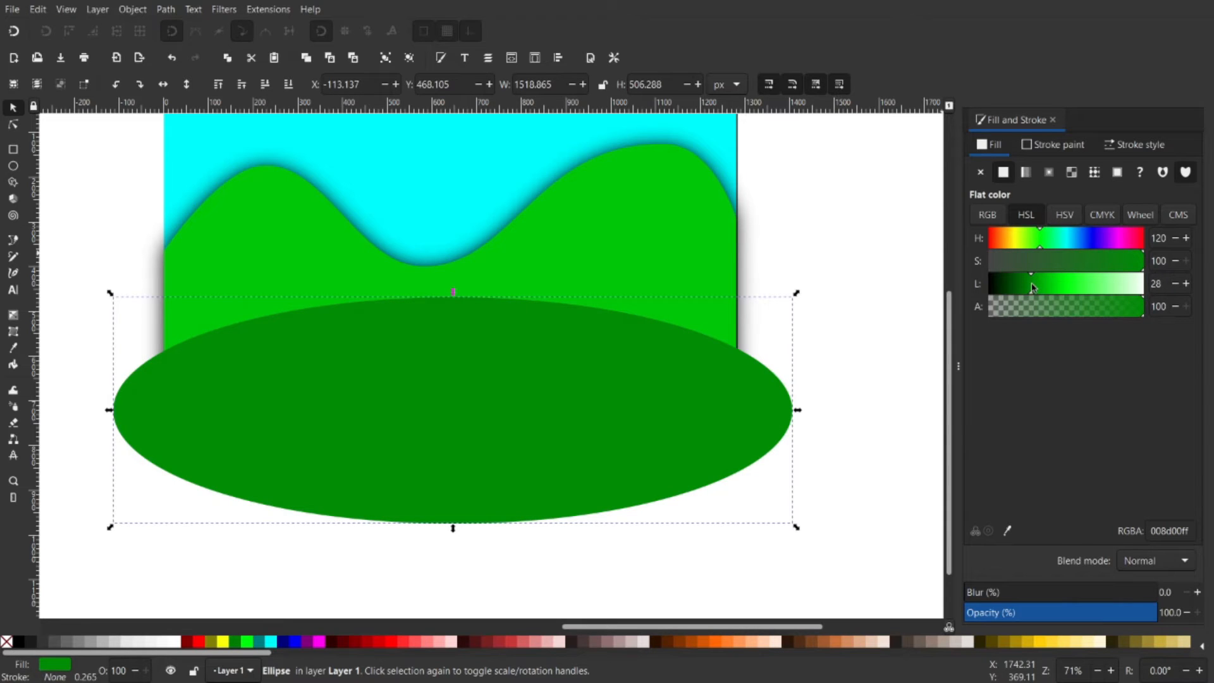
Duplicate the light green hill shape and raise the copy above the dark green ellipse
click(652, 223)
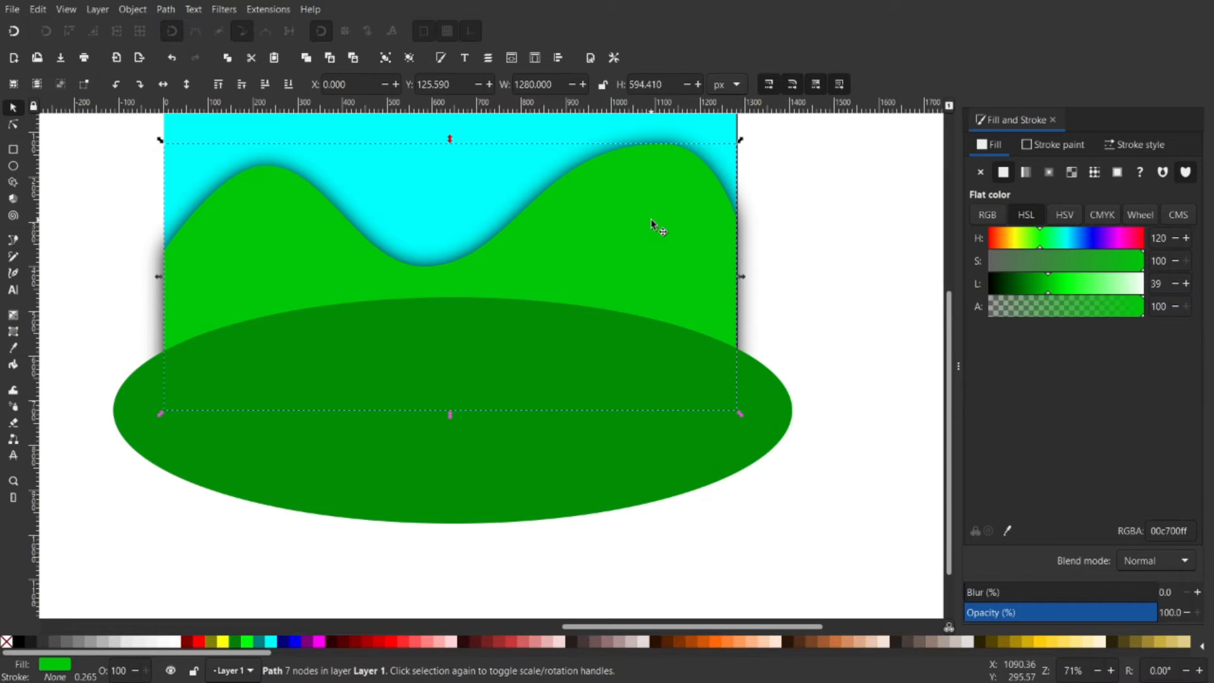
key(ctrl)
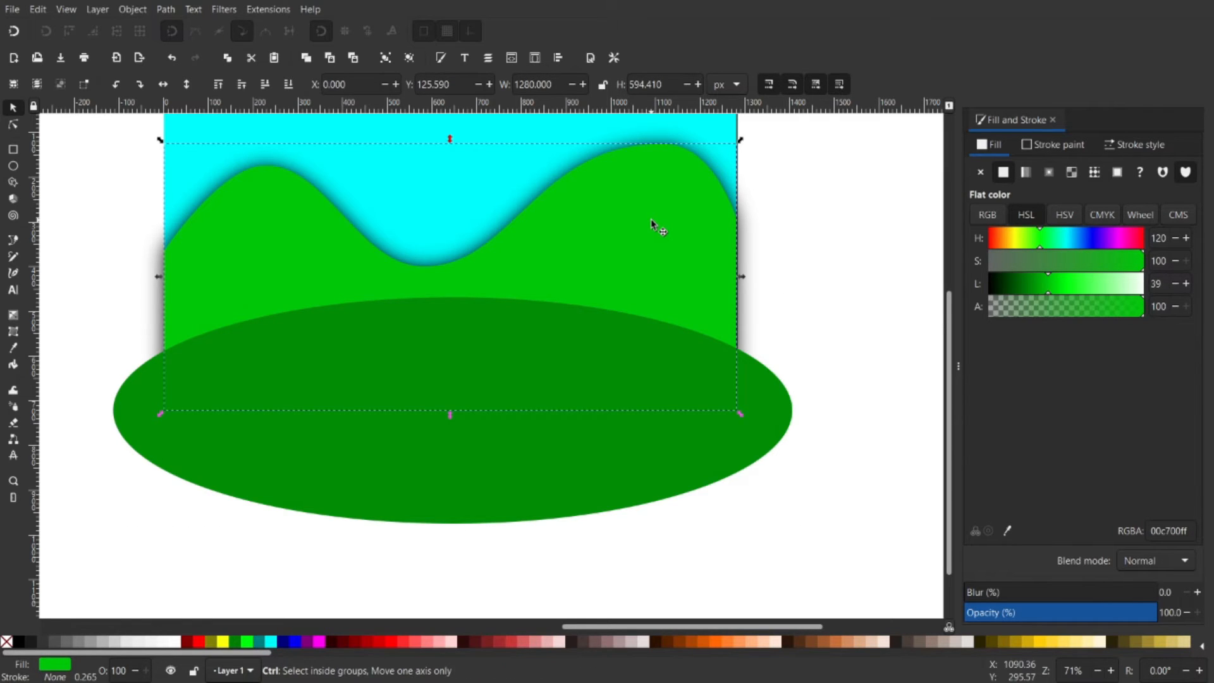
right_click(653, 223)
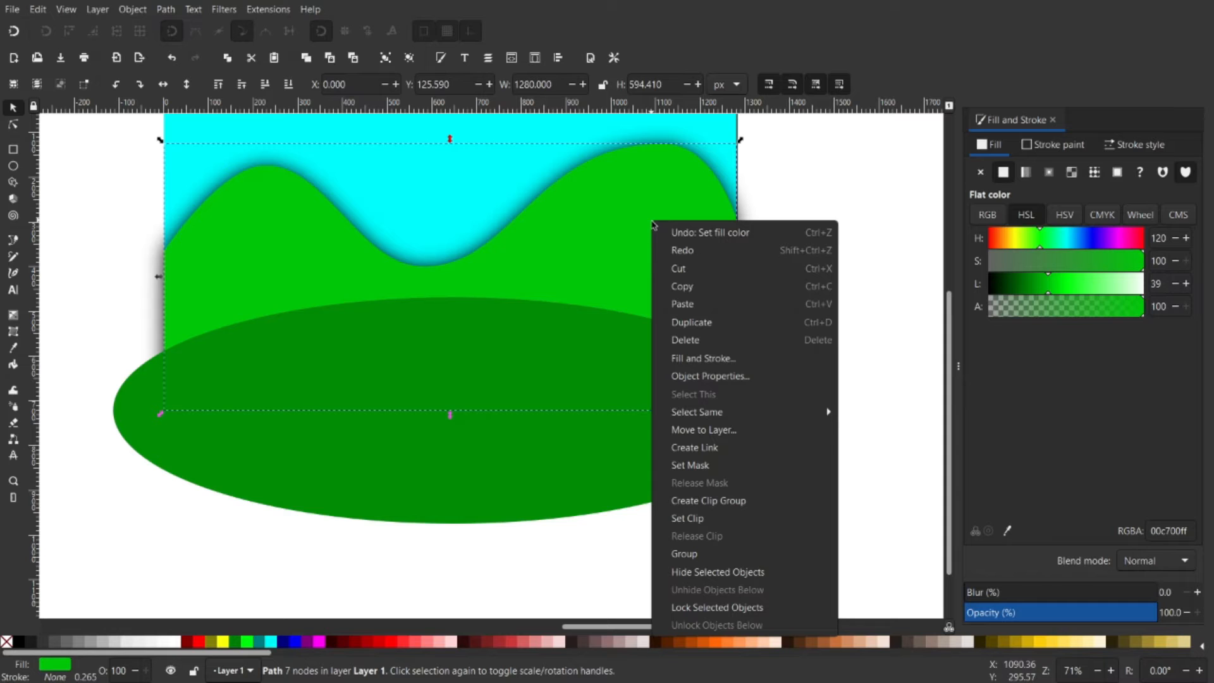
click(681, 324)
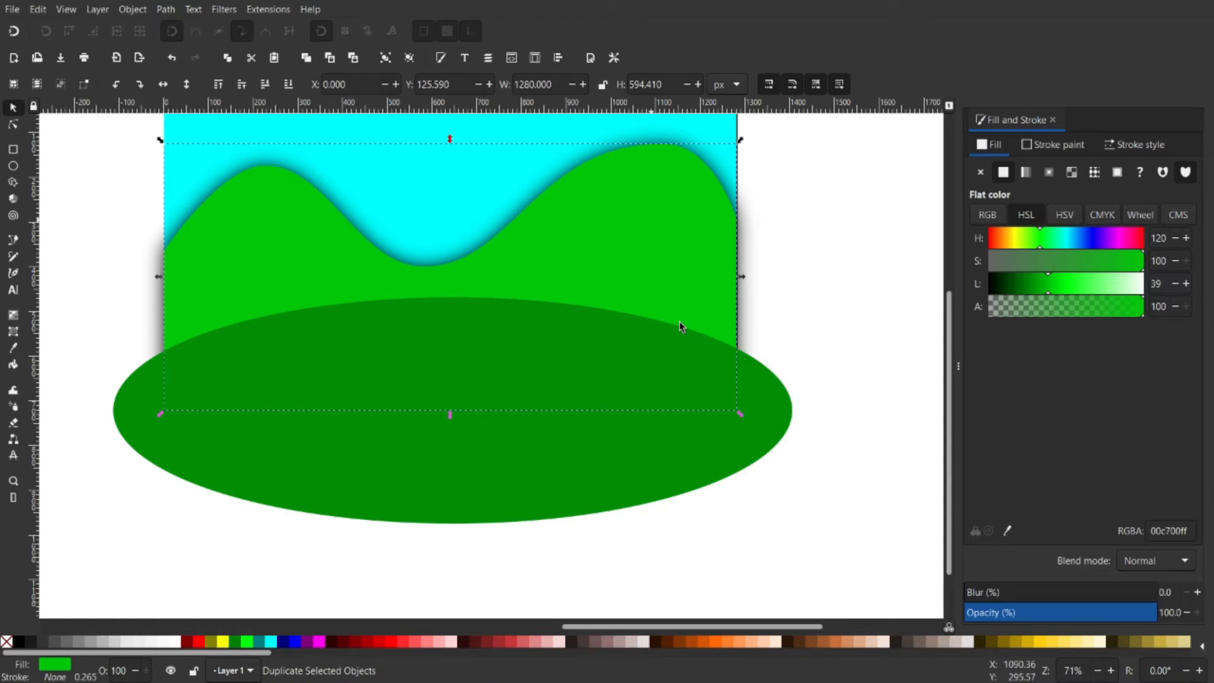
key(Home)
Intersect the hill copy with the dark green ellipse to trim it to the page, and deselect the result
key(shift)
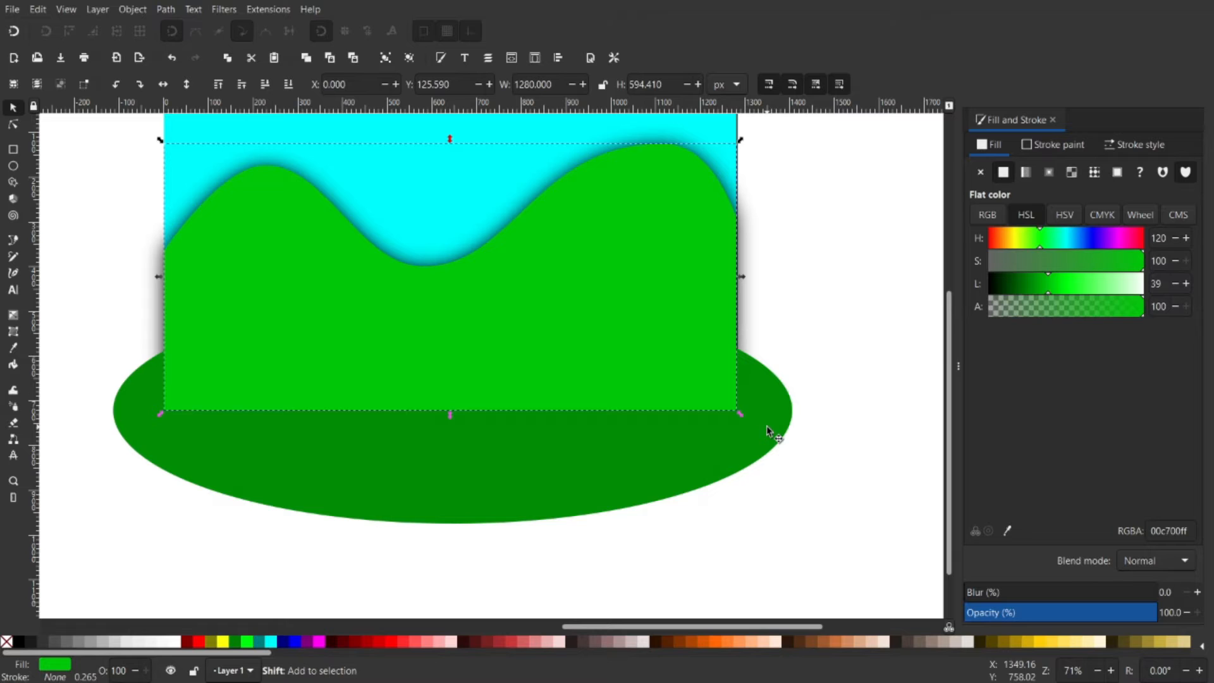
shift+click(767, 431)
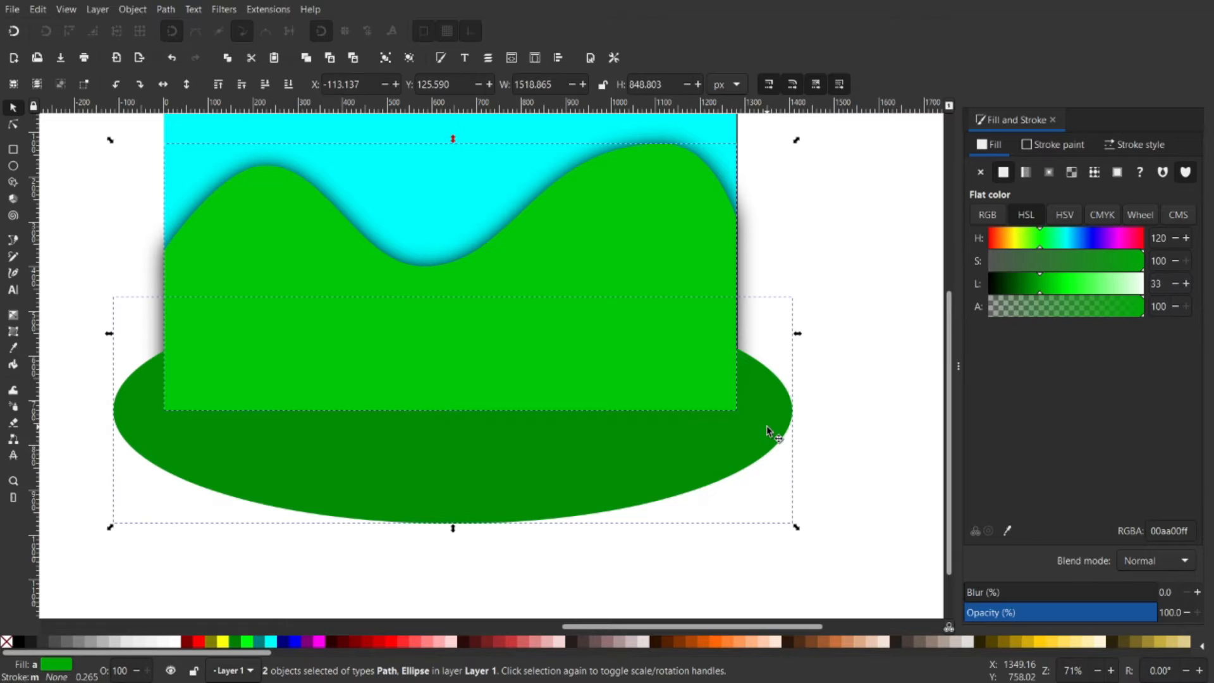
click(169, 9)
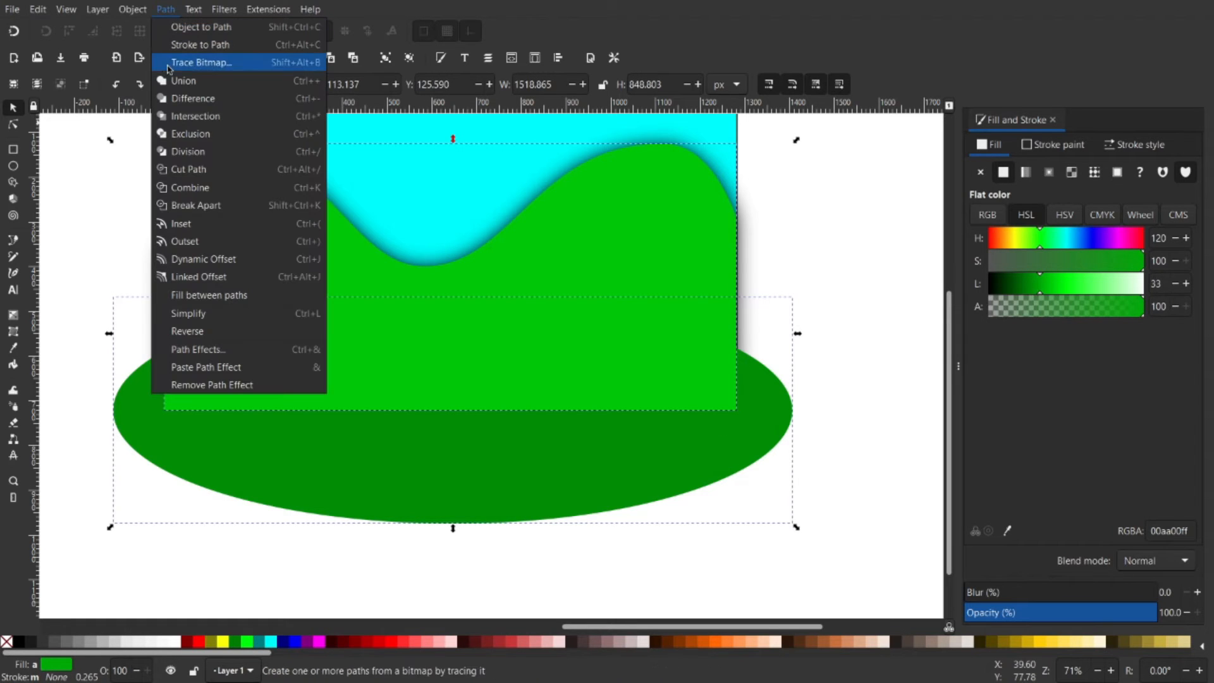
click(183, 117)
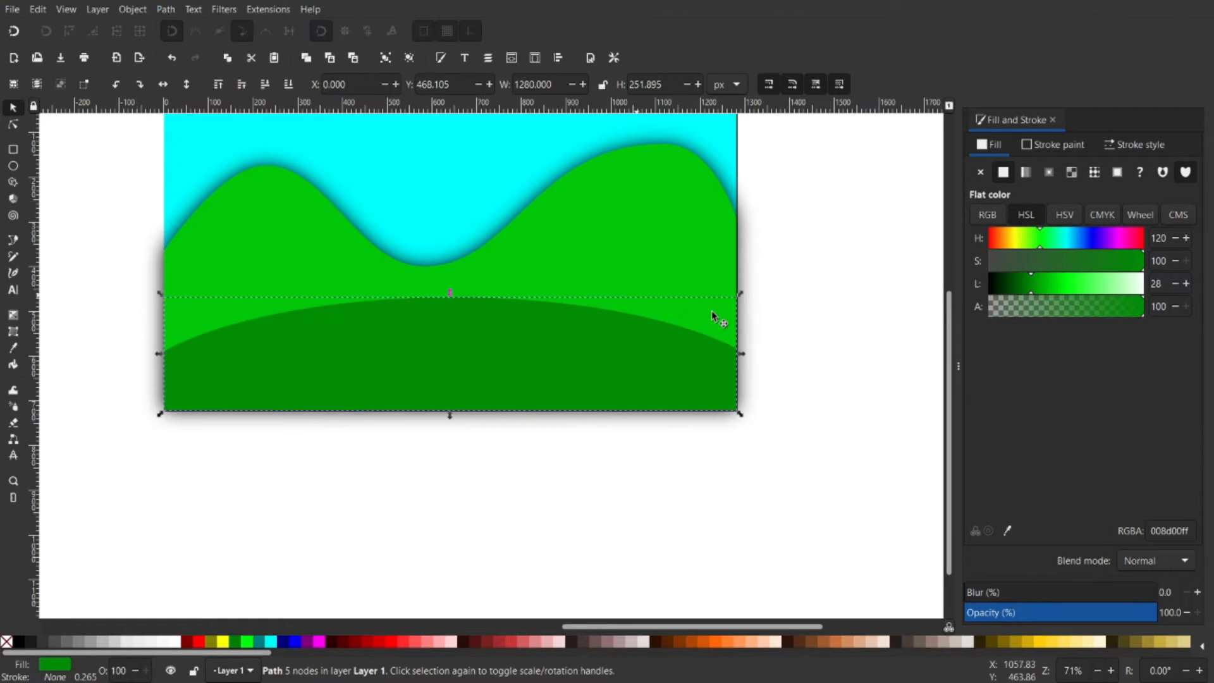
key(Escape)
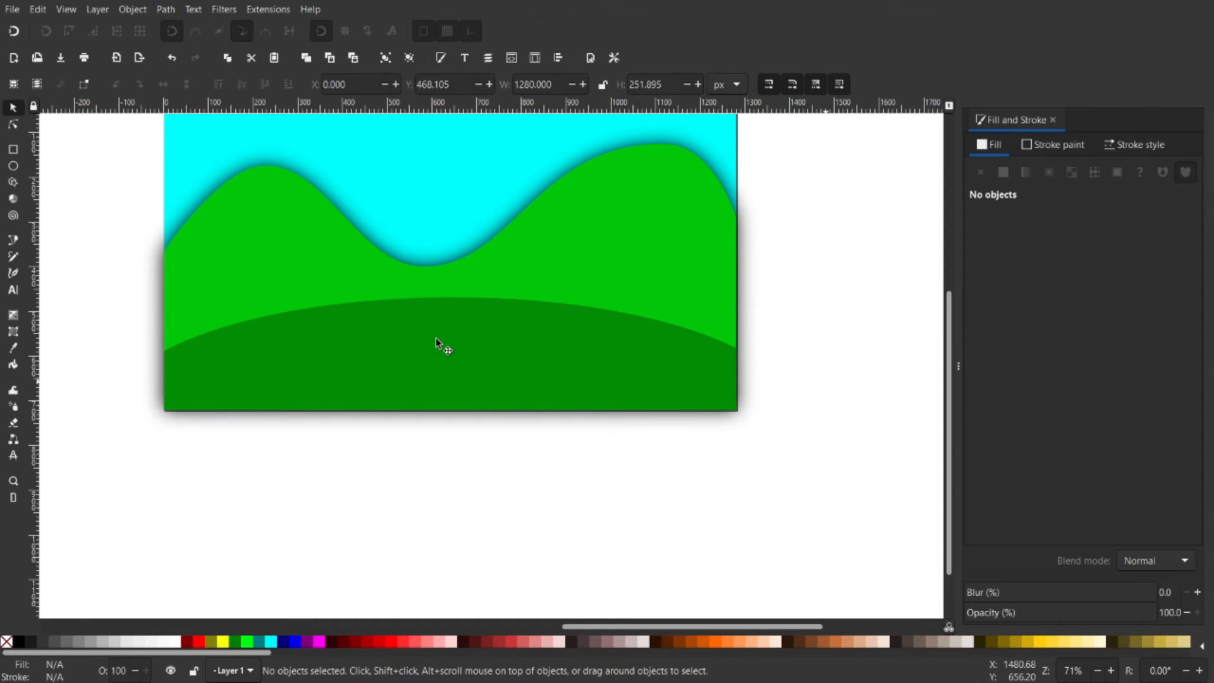
Examine the landscape closely, checking the foreground hill, the shadow along the hill crests and the page edges
ctrl+scroll(441, 328, up, 1)
drag(286, 364, 320, 372)
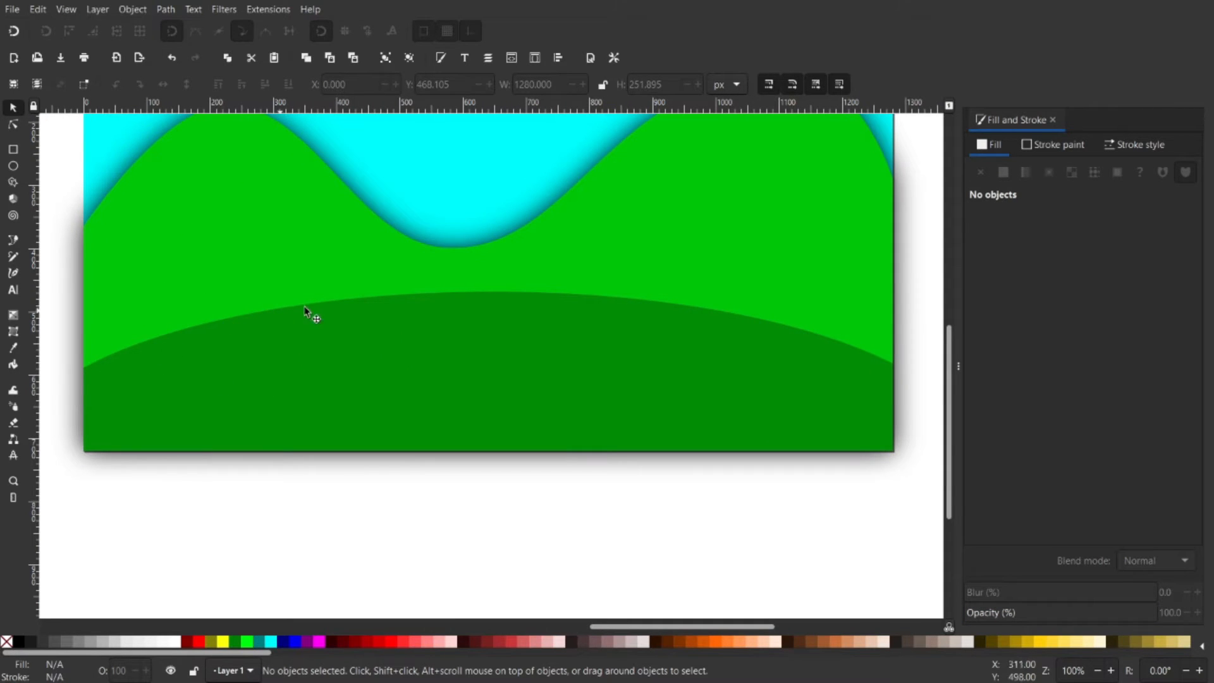
drag(605, 298, 543, 323)
ctrl+scroll(540, 332, down, 1)
ctrl+scroll(545, 321, down, 1)
ctrl+scroll(543, 323, up, 2)
drag(804, 268, 756, 378)
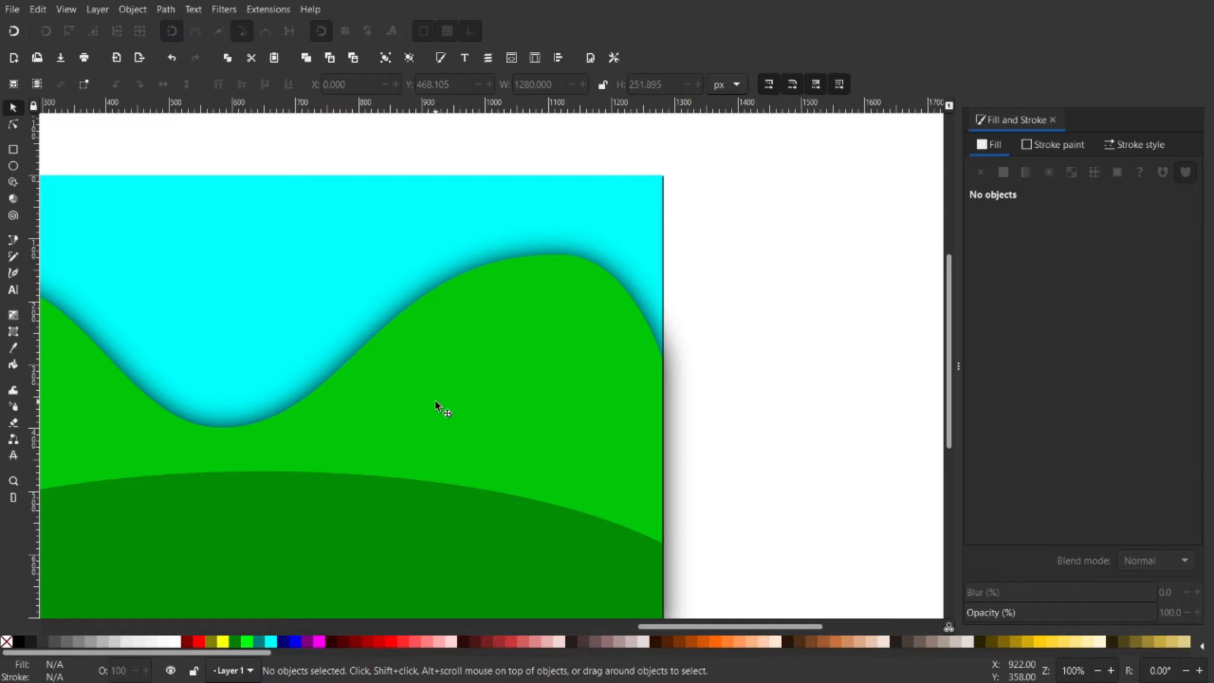
drag(320, 443, 510, 451)
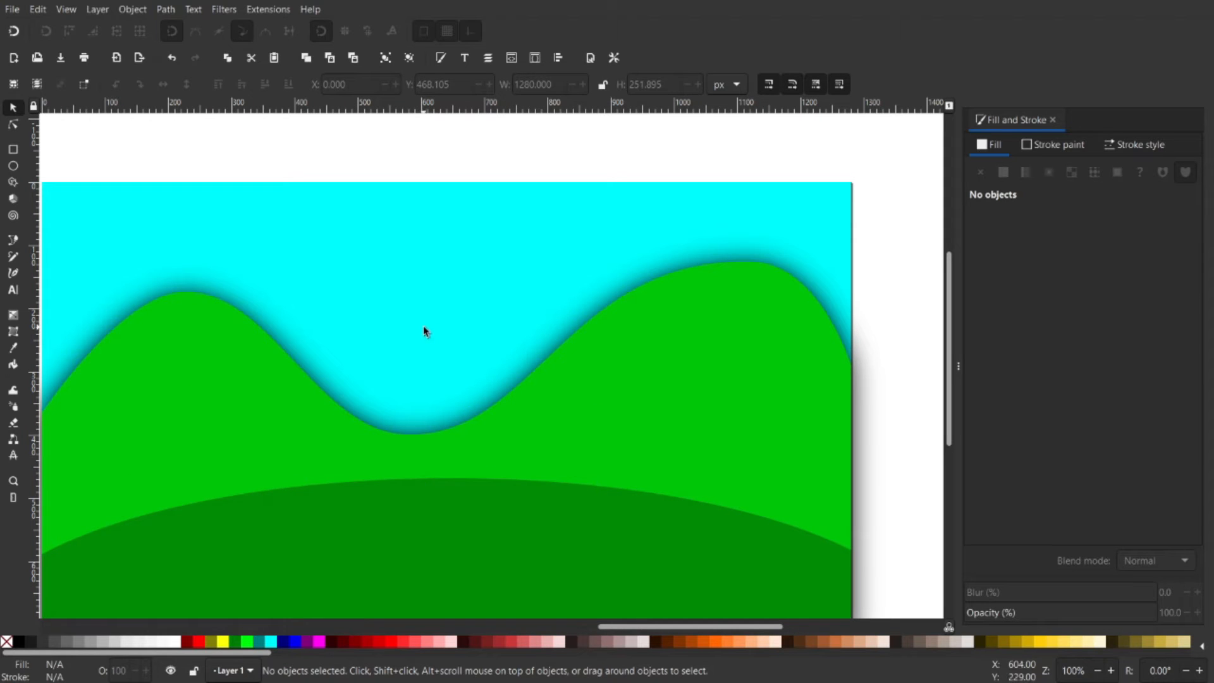
drag(501, 497, 535, 478)
ctrl+scroll(607, 363, down, 3)
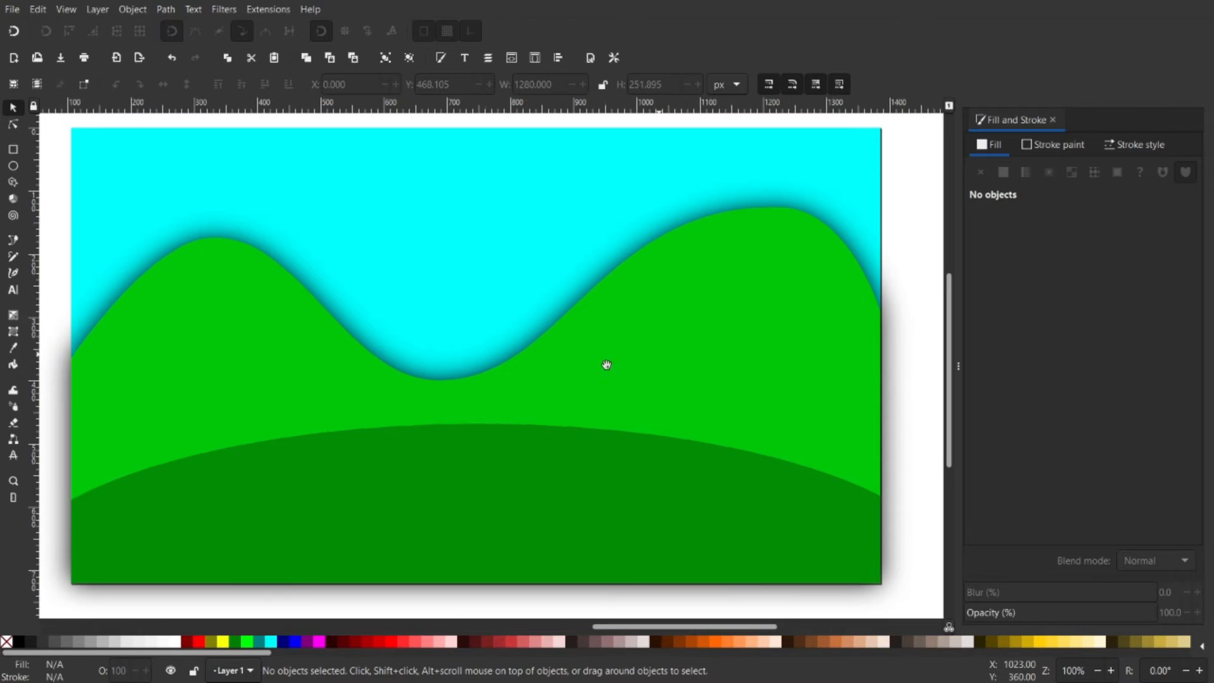
drag(652, 454, 517, 407)
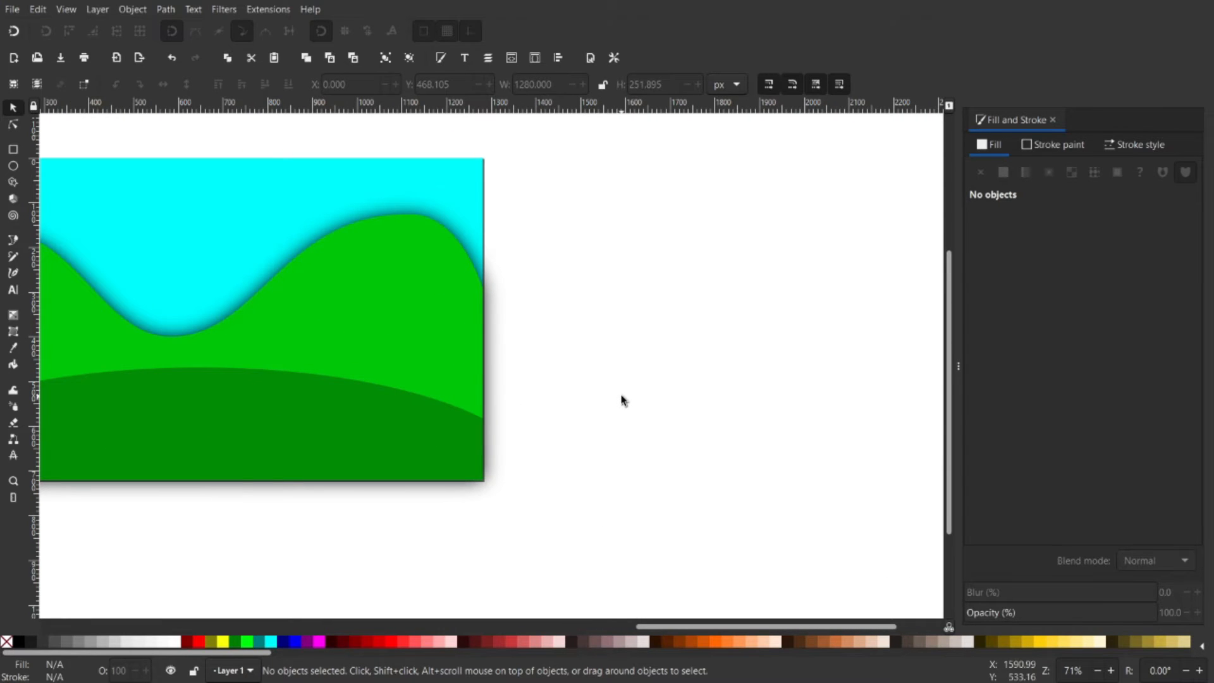
Draw a closed, tapering four-cornered tower shape about 46 × 408 px in the empty area beside the page
key(b)
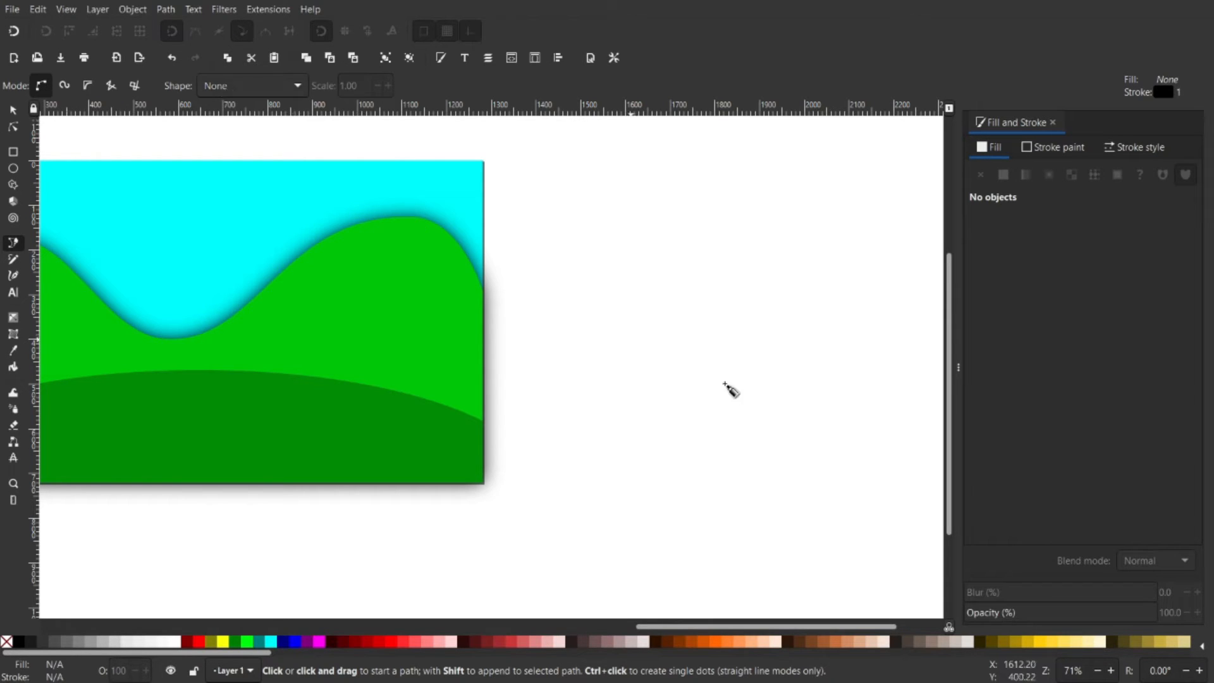
click(596, 421)
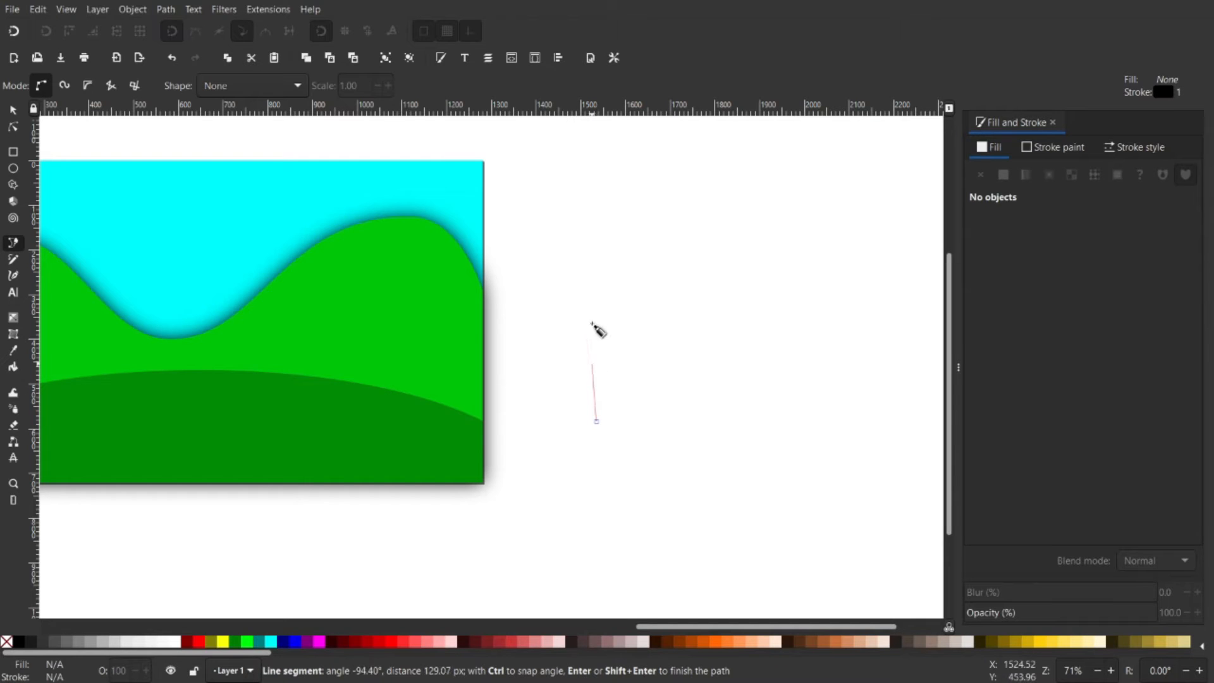
click(607, 239)
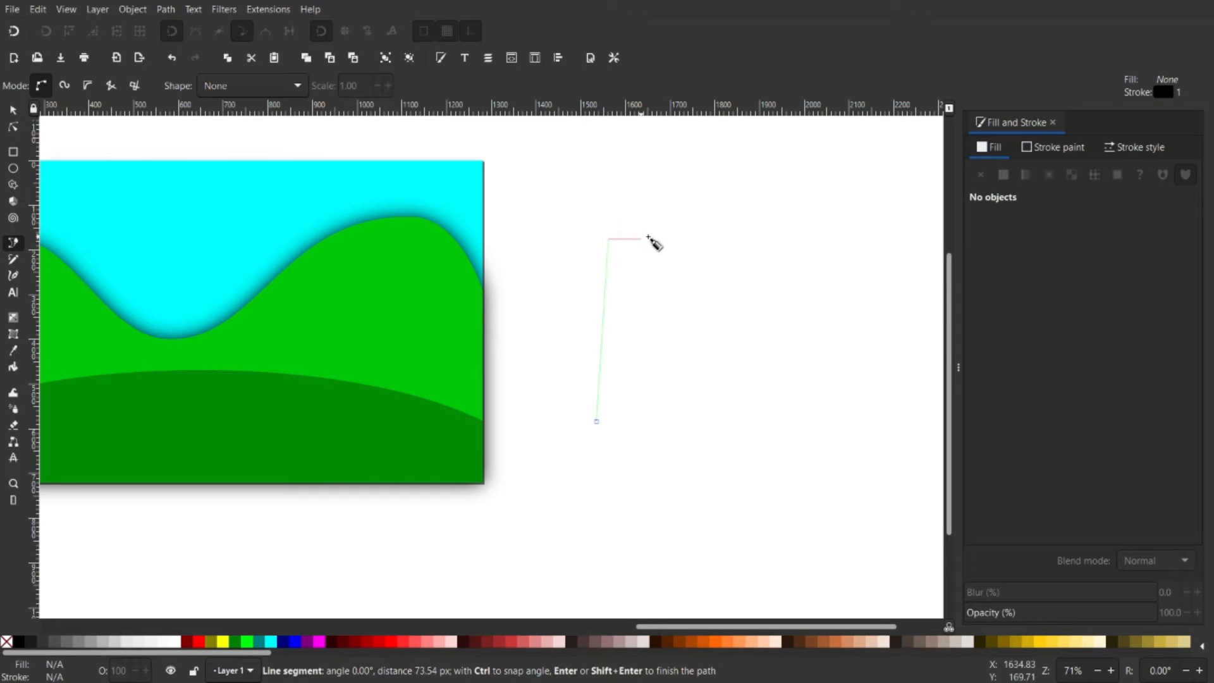
click(616, 240)
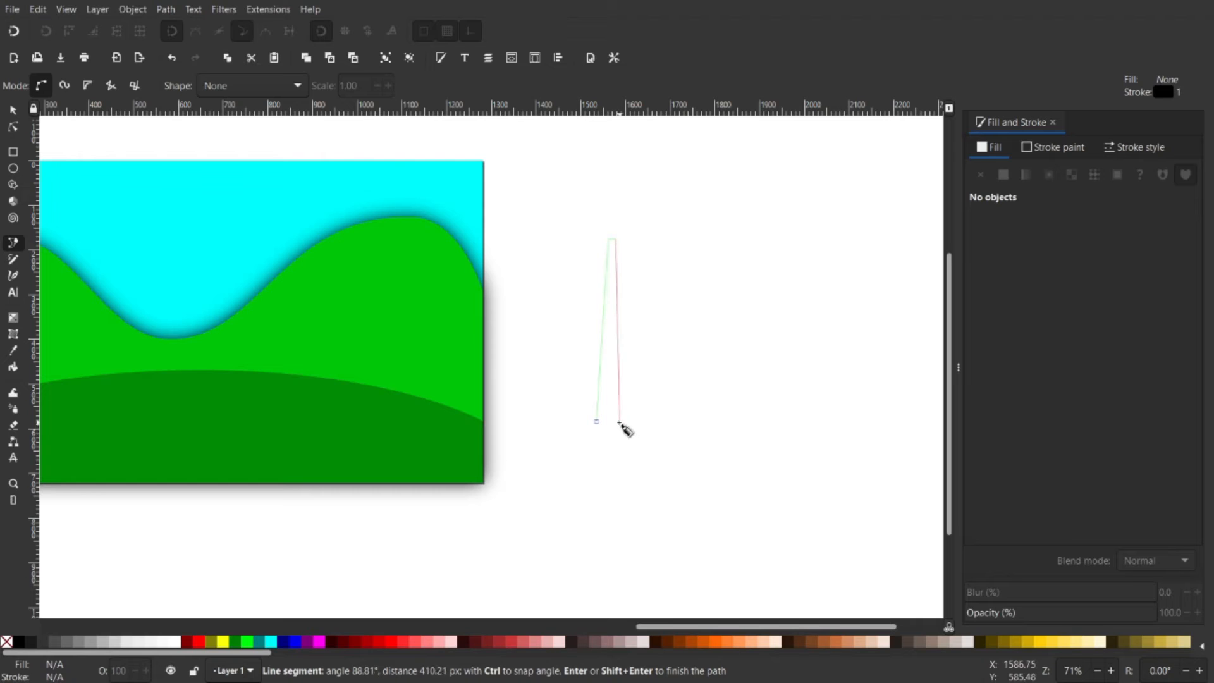
click(618, 422)
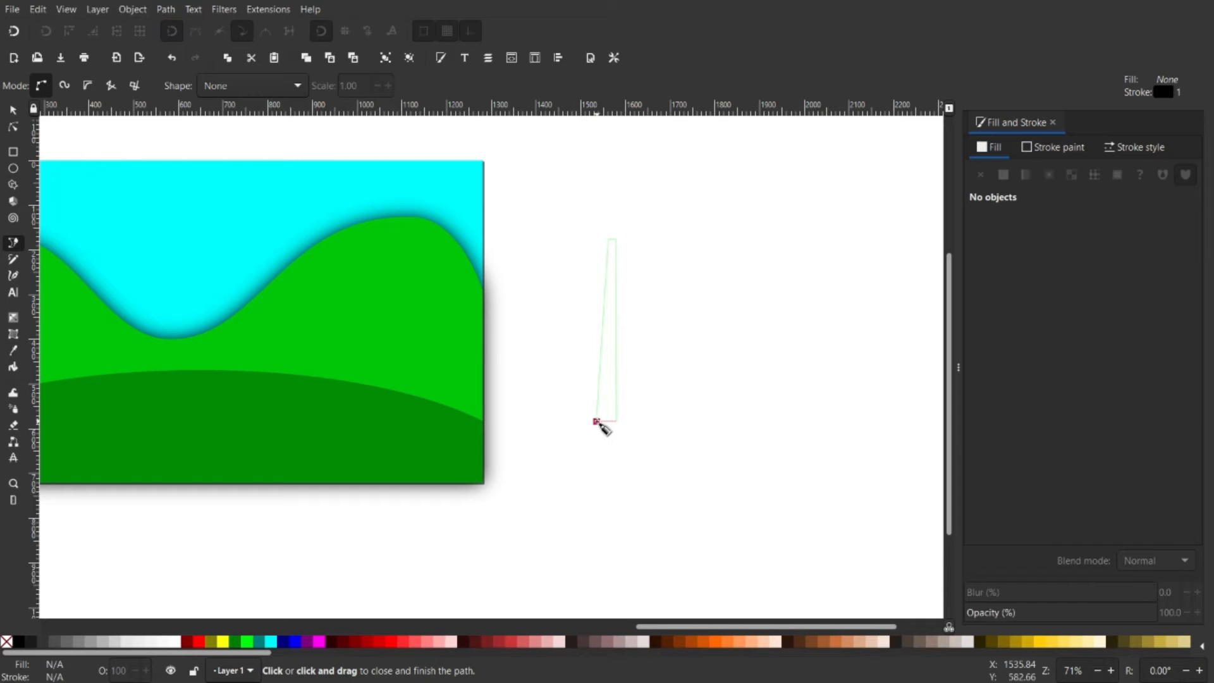
click(596, 421)
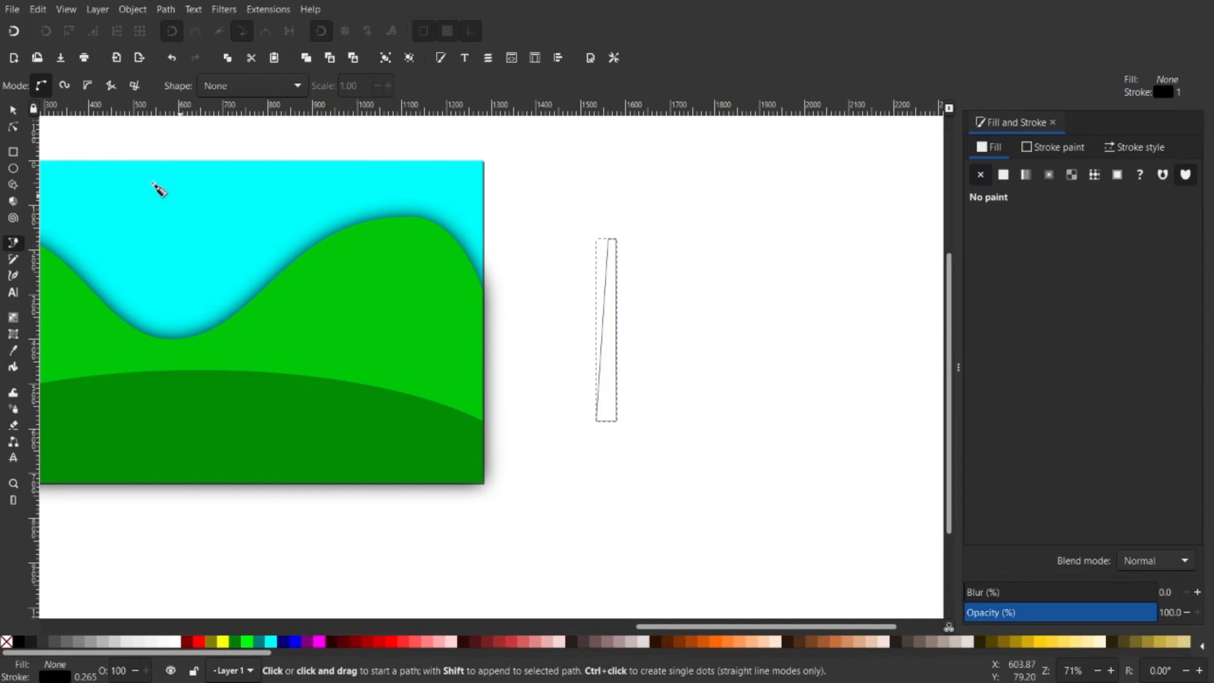
key(s)
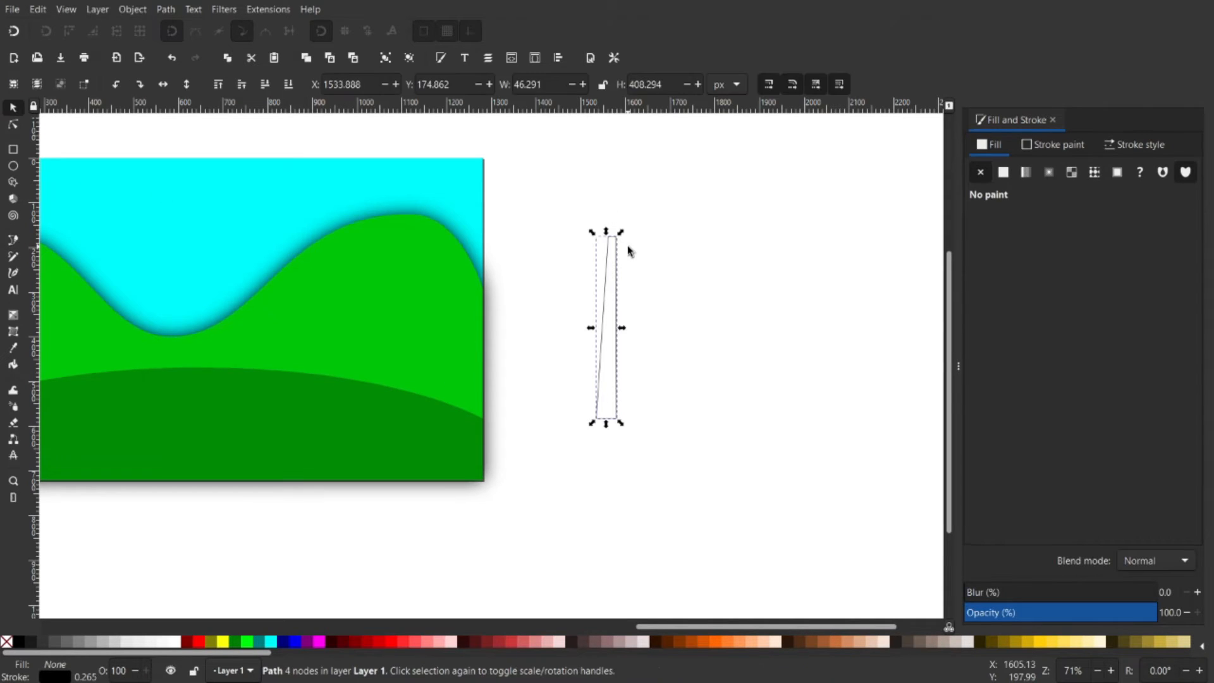
Shift the tower's two upper nodes sideways so that its narrow end is centred over the base
key(n)
drag(560, 192, 612, 241)
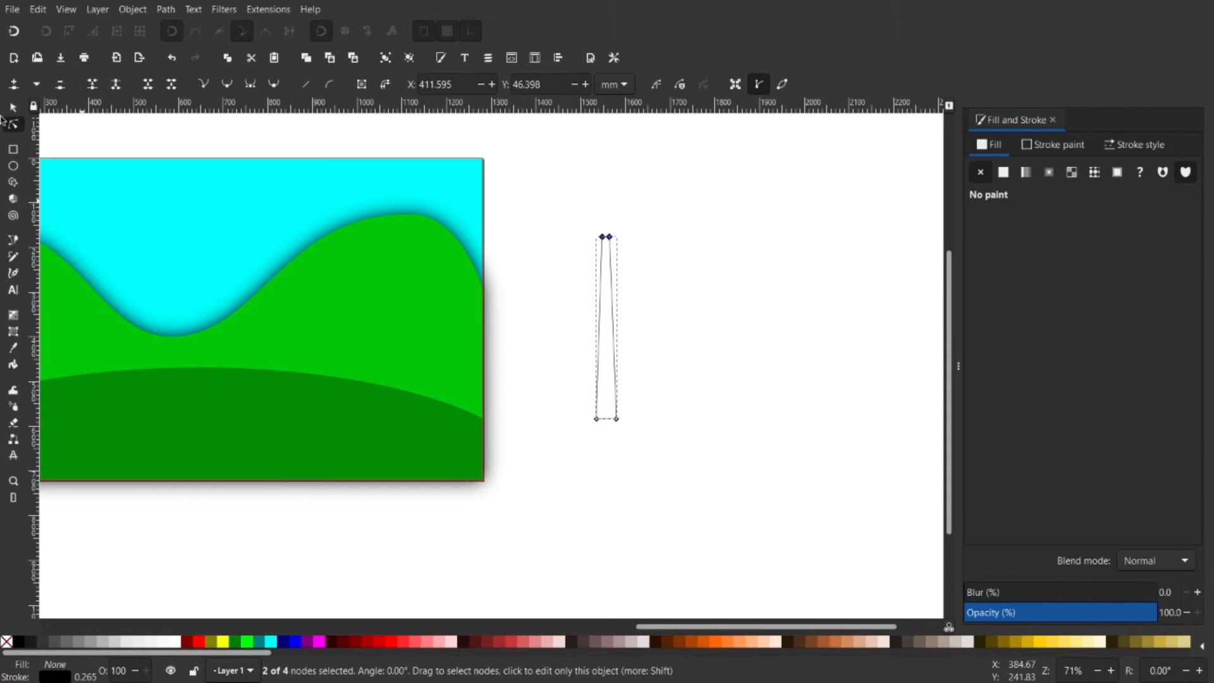
key(s)
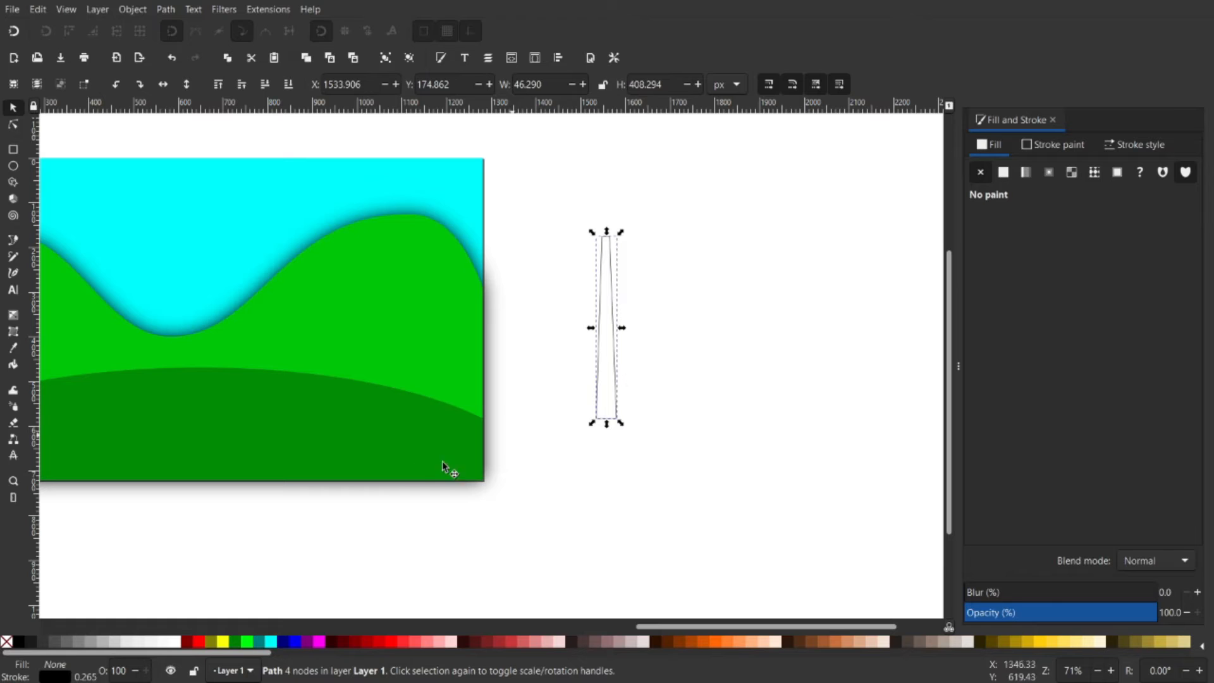
Fill the tower with white, move it to about X 1497, Y 272 px, and deselect it
click(177, 645)
drag(611, 273, 593, 323)
key(Escape)
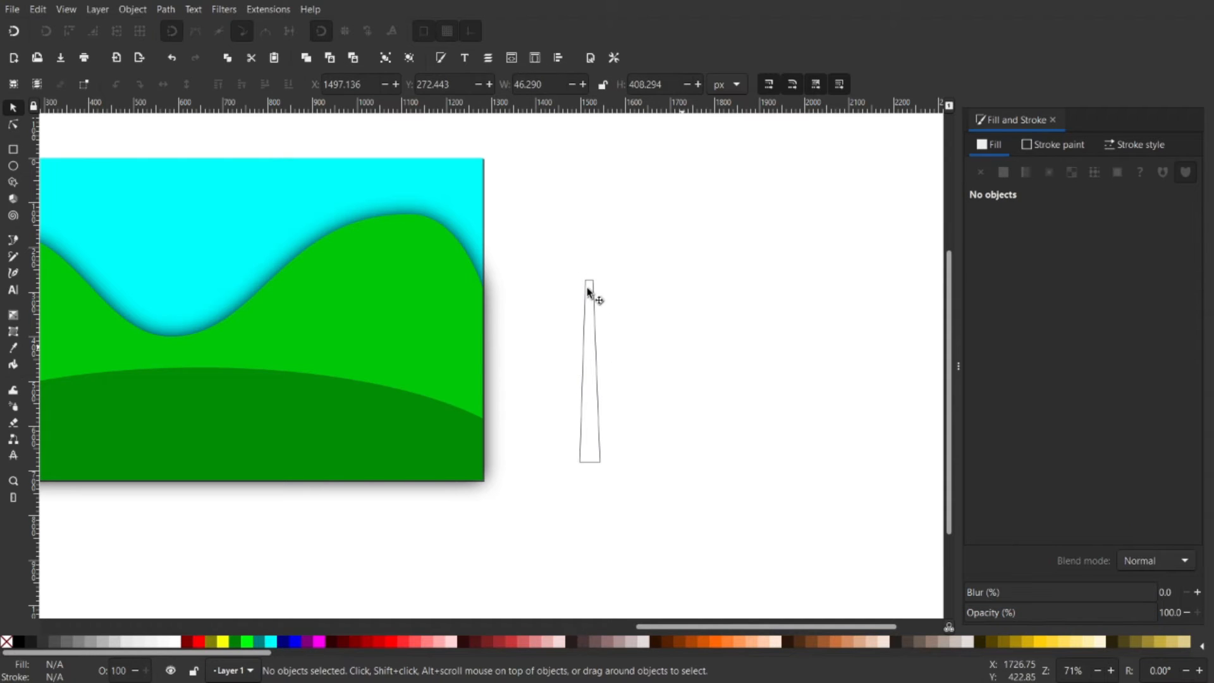
Draw a tall ellipse about 74 × 370 px beside the tower and fill it with black
drag(711, 303, 589, 359)
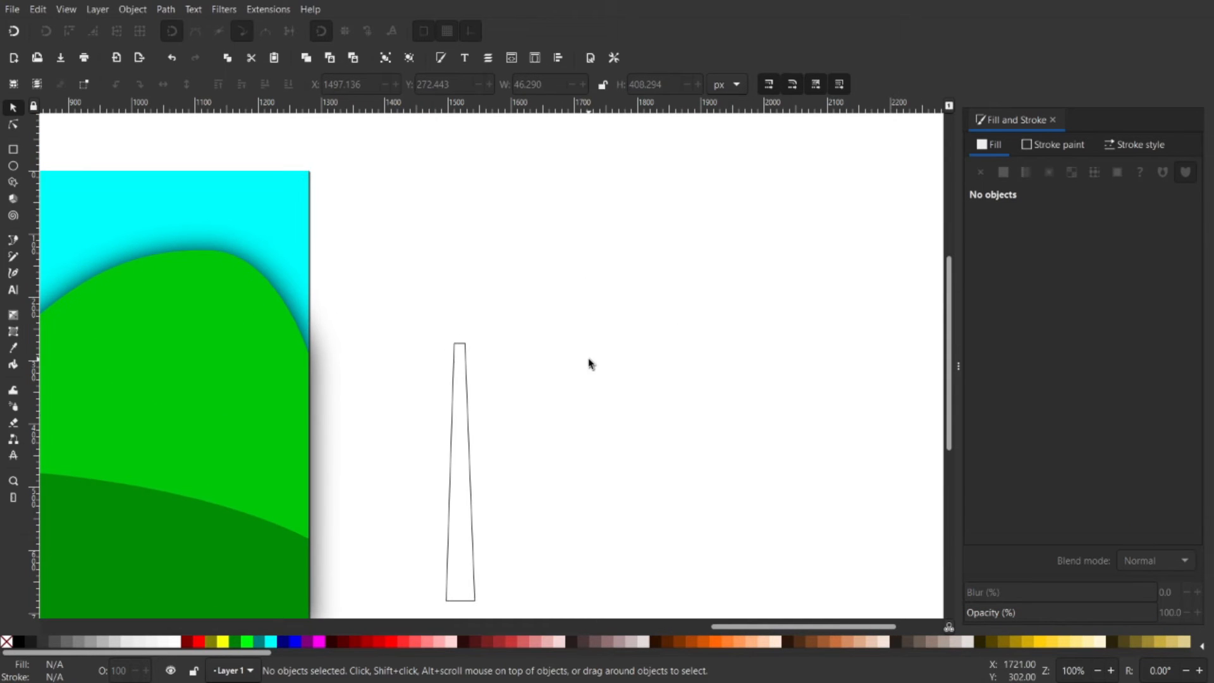
key(e)
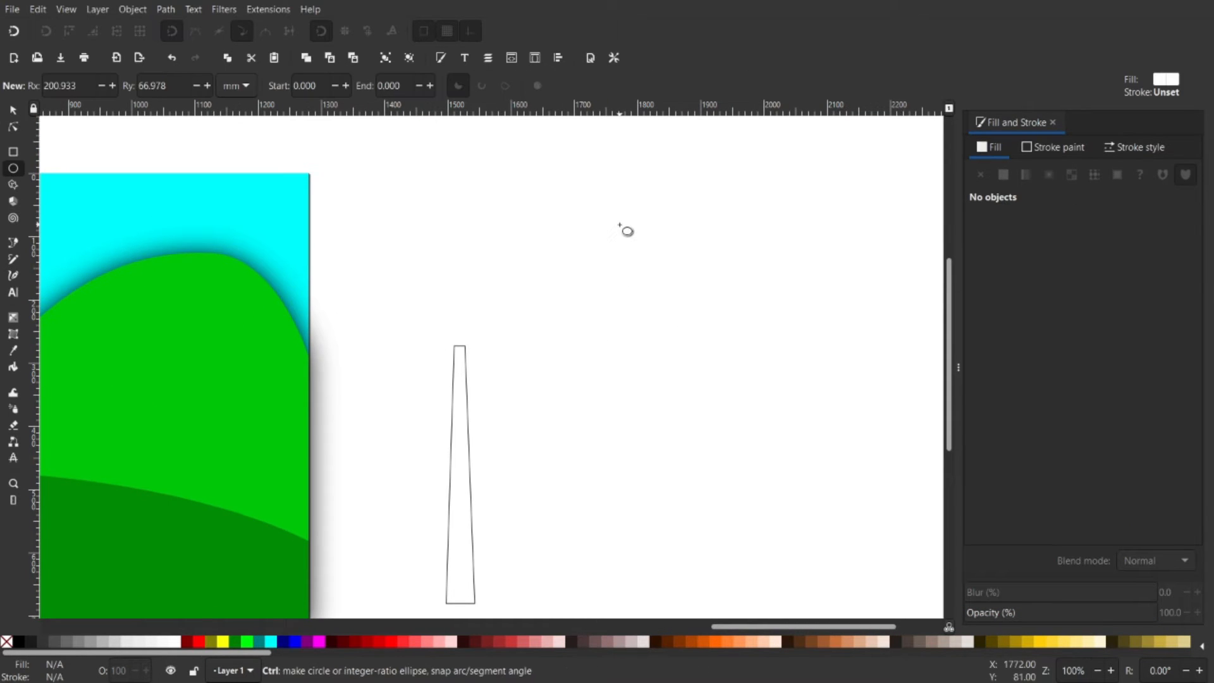
drag(602, 240, 625, 347)
drag(603, 425, 603, 422)
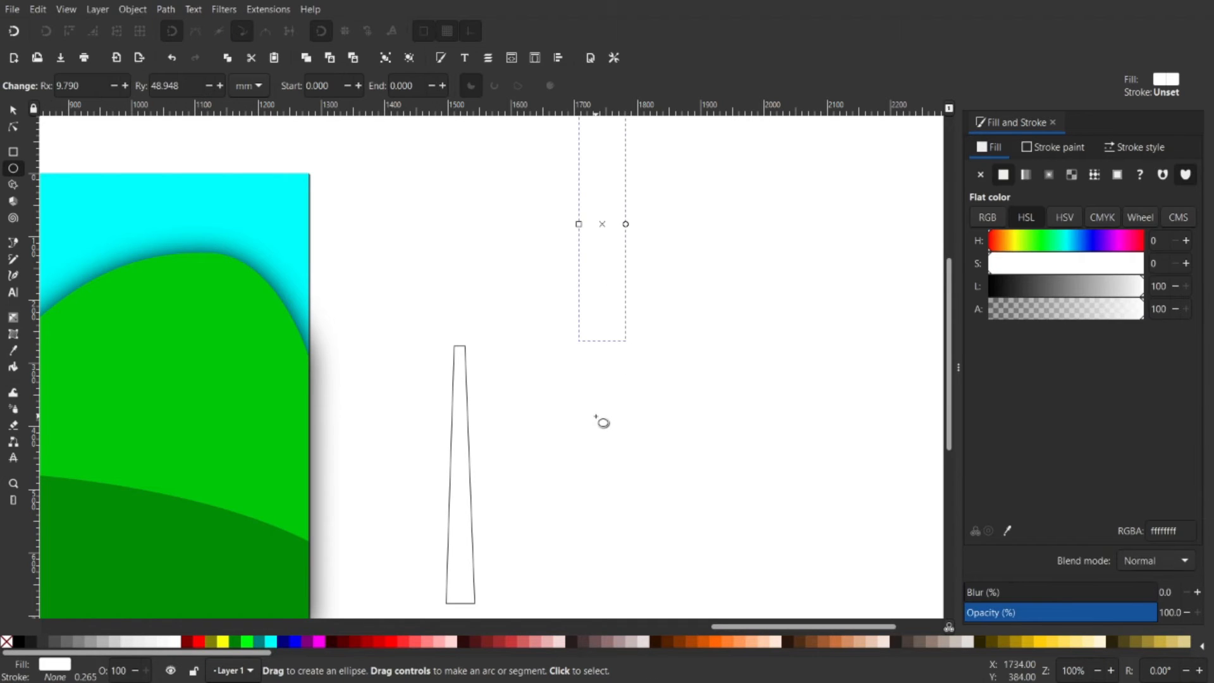
click(19, 642)
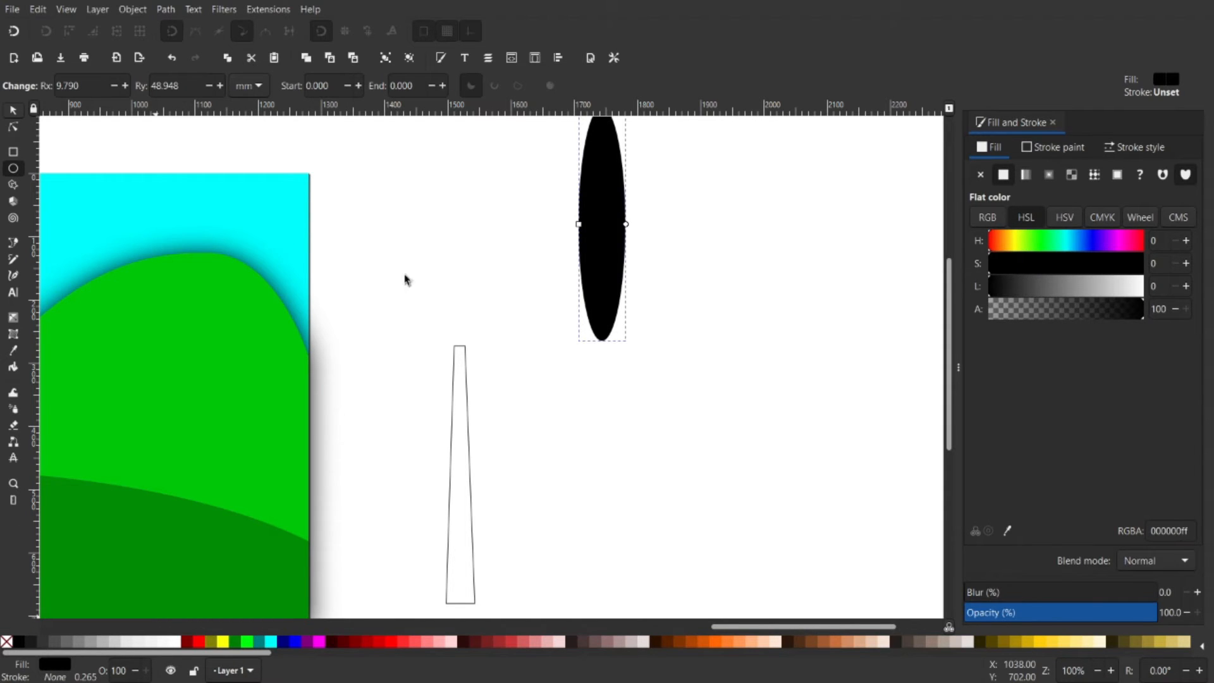
Narrow and shorten the black ellipse into a thin blade about 15 × 272 px, and deselect it
drag(620, 244, 609, 282)
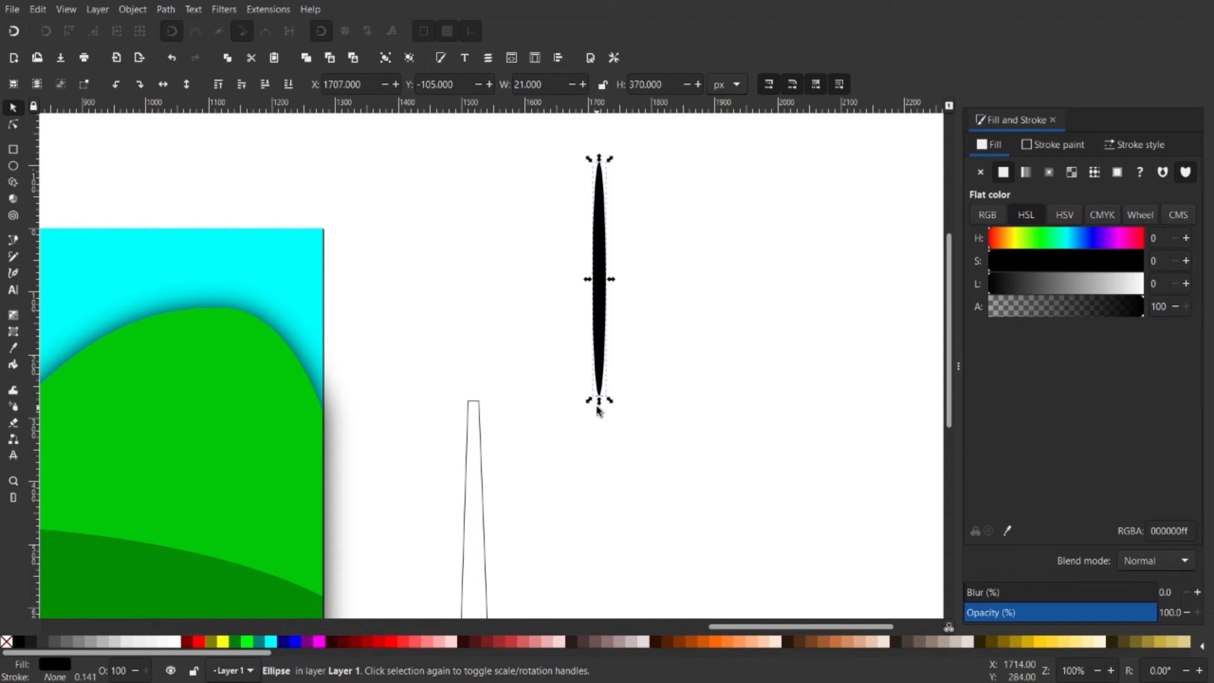
drag(599, 399, 599, 375)
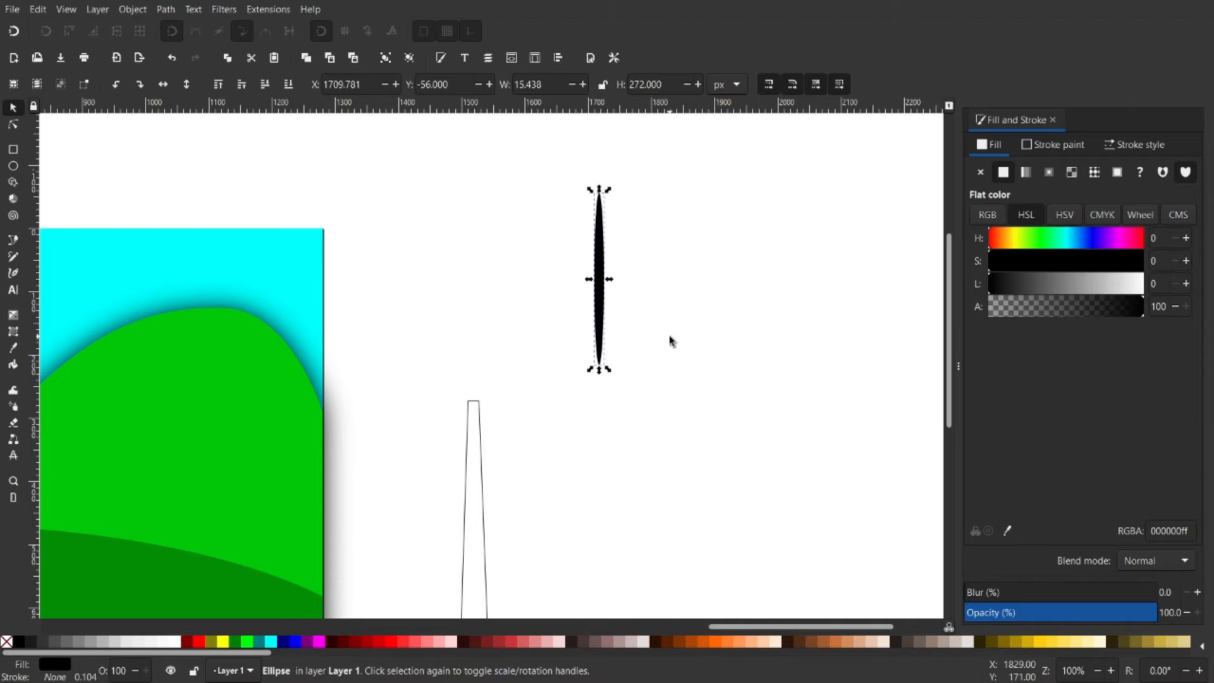
click(639, 341)
Relocate the black blade's rotation centre to its lower tip, and deselect it
click(600, 314)
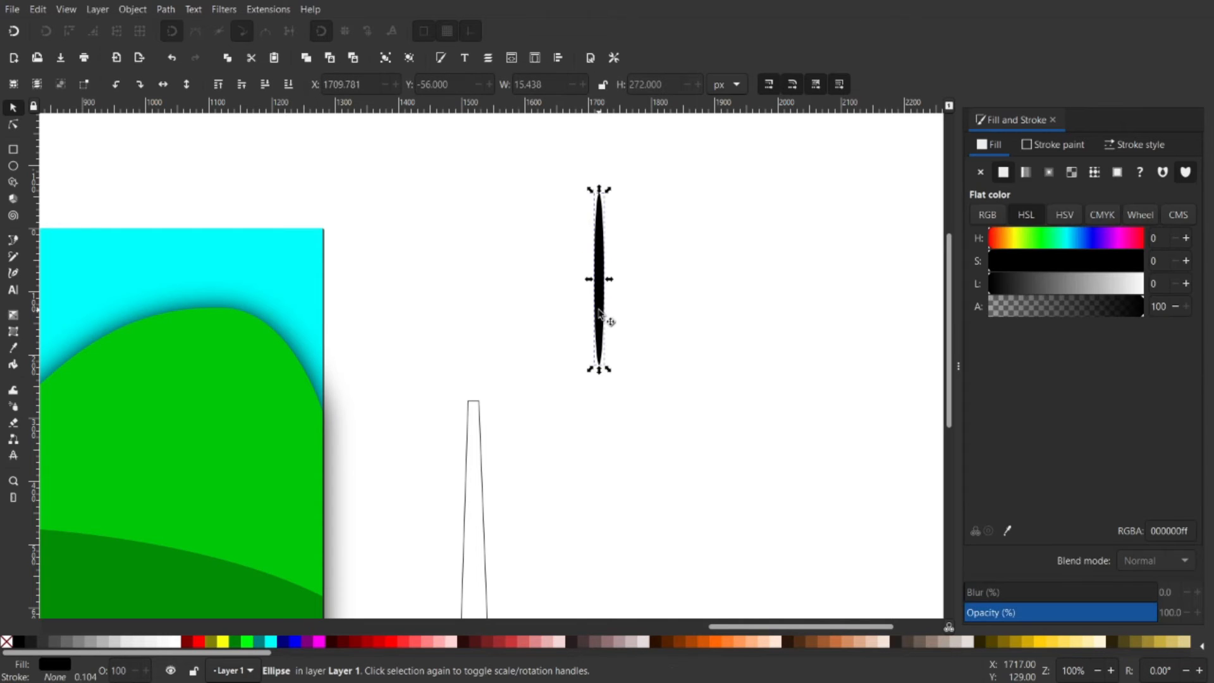
click(600, 314)
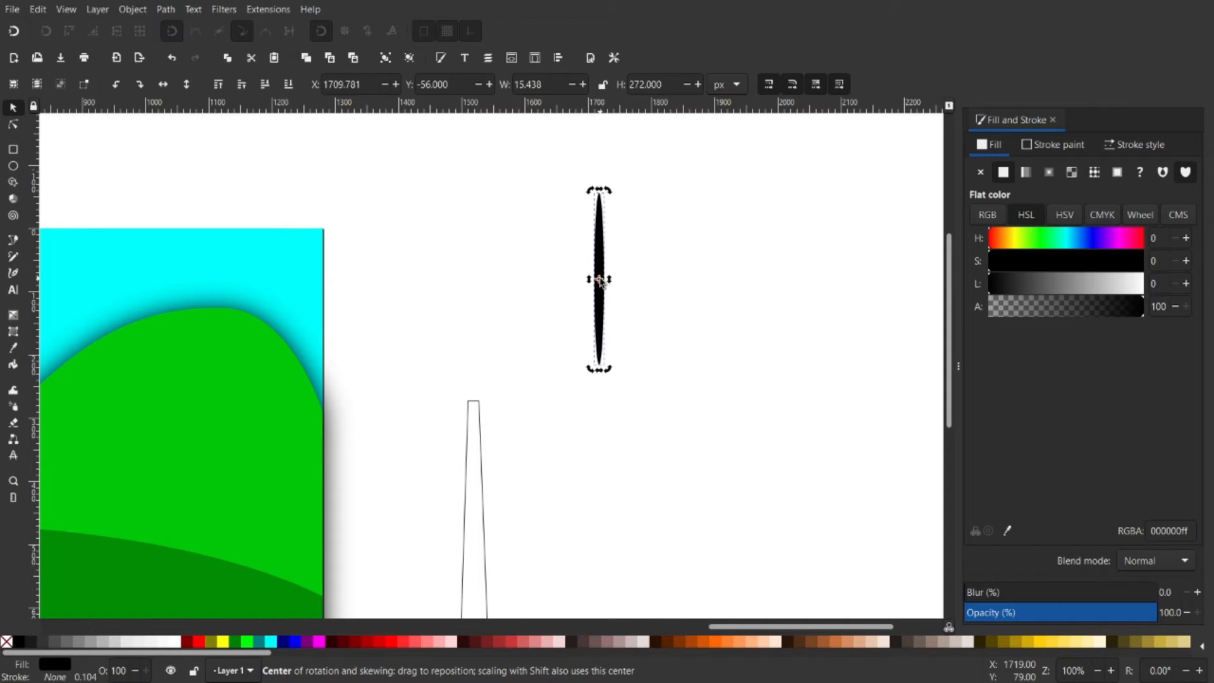
key(ctrl)
drag(601, 283, 603, 367)
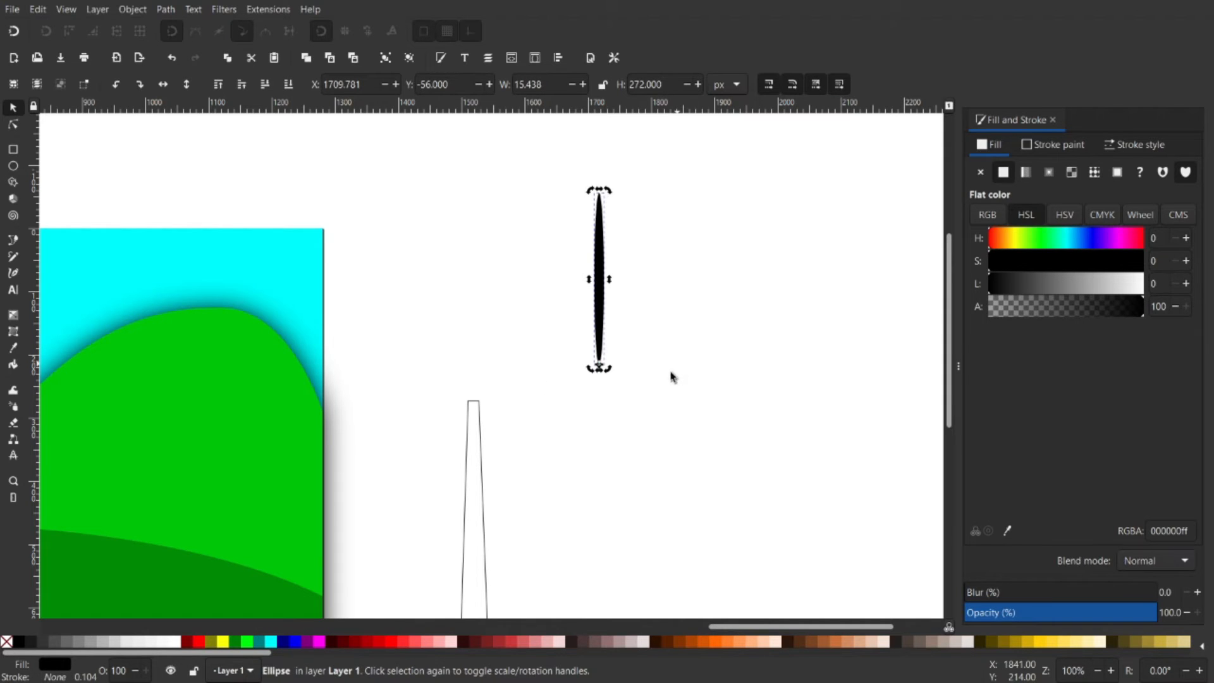
click(505, 460)
Move the white tower farther away from the page, to about X 2009, Y 236 px
scroll(544, 482, left, 2)
scroll(553, 453, down, 1)
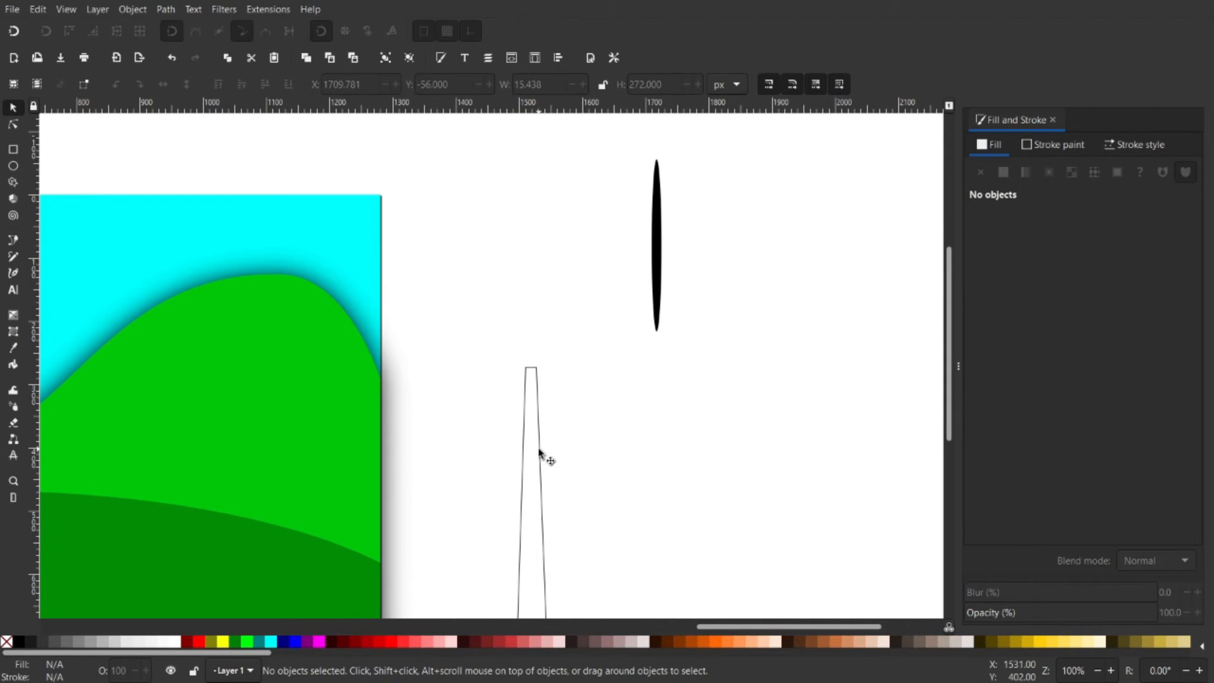
click(533, 453)
drag(534, 459, 924, 444)
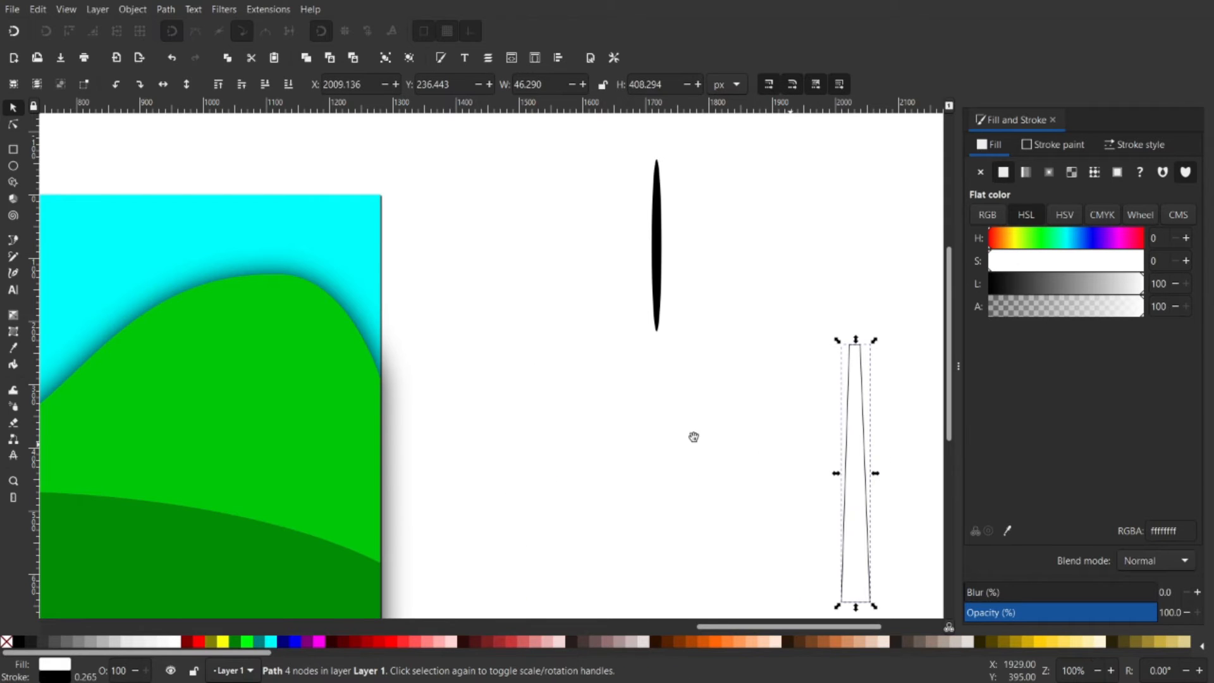
drag(694, 434, 547, 439)
Move the black blade so that its lower tip rests on the top edge of the tower, and clear the selection
click(408, 238)
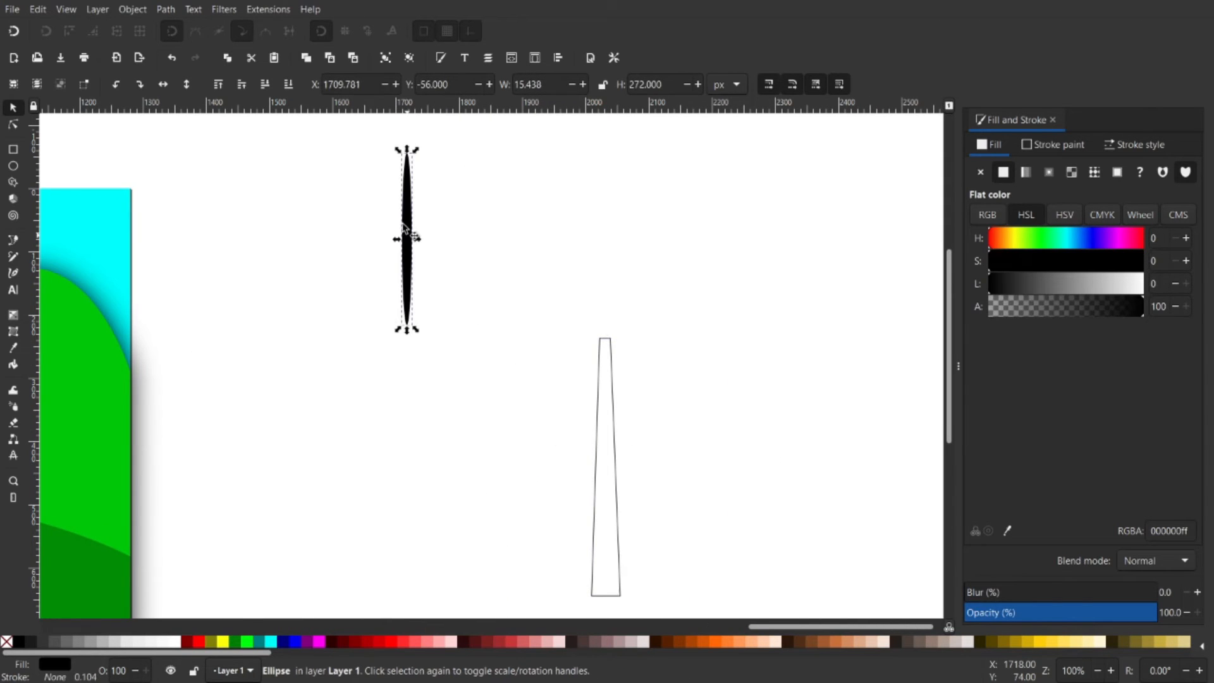
drag(408, 229, 609, 240)
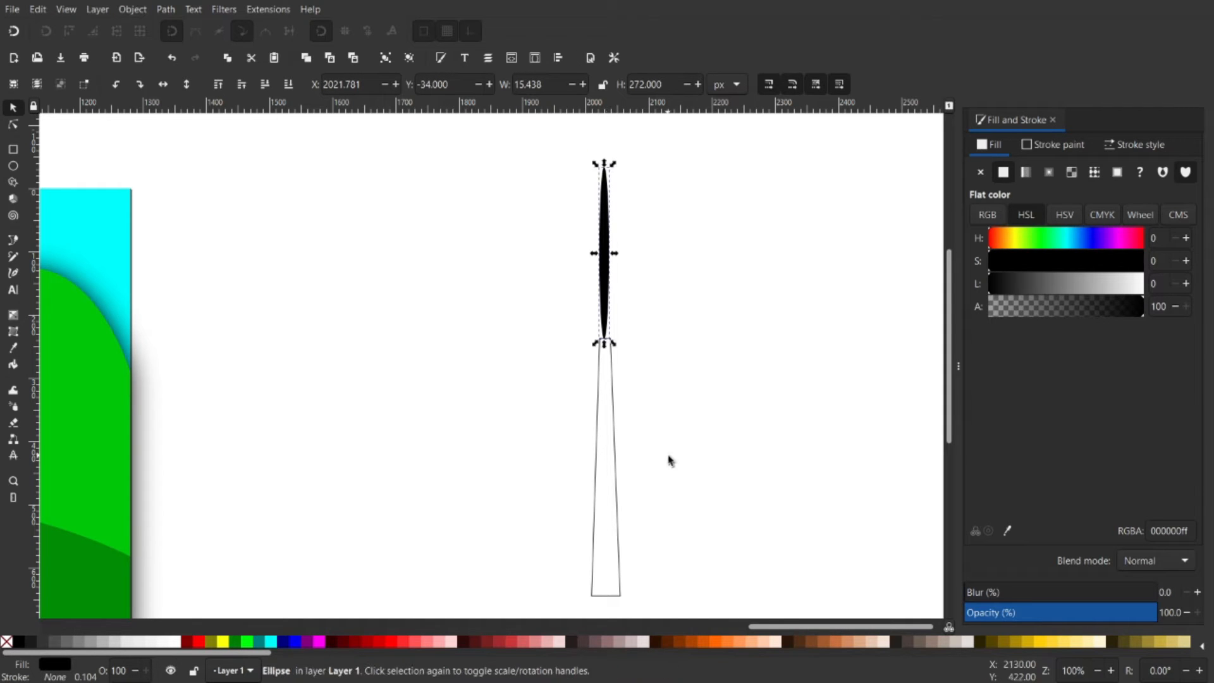
key(Escape)
click(614, 455)
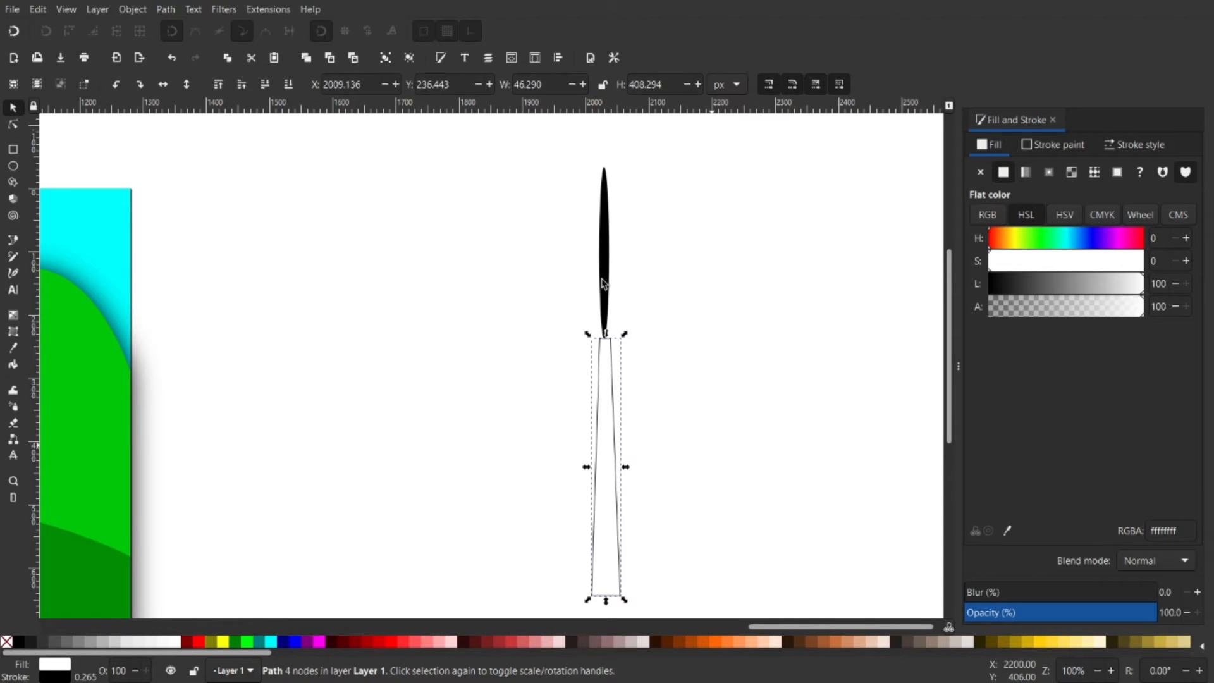
key(Escape)
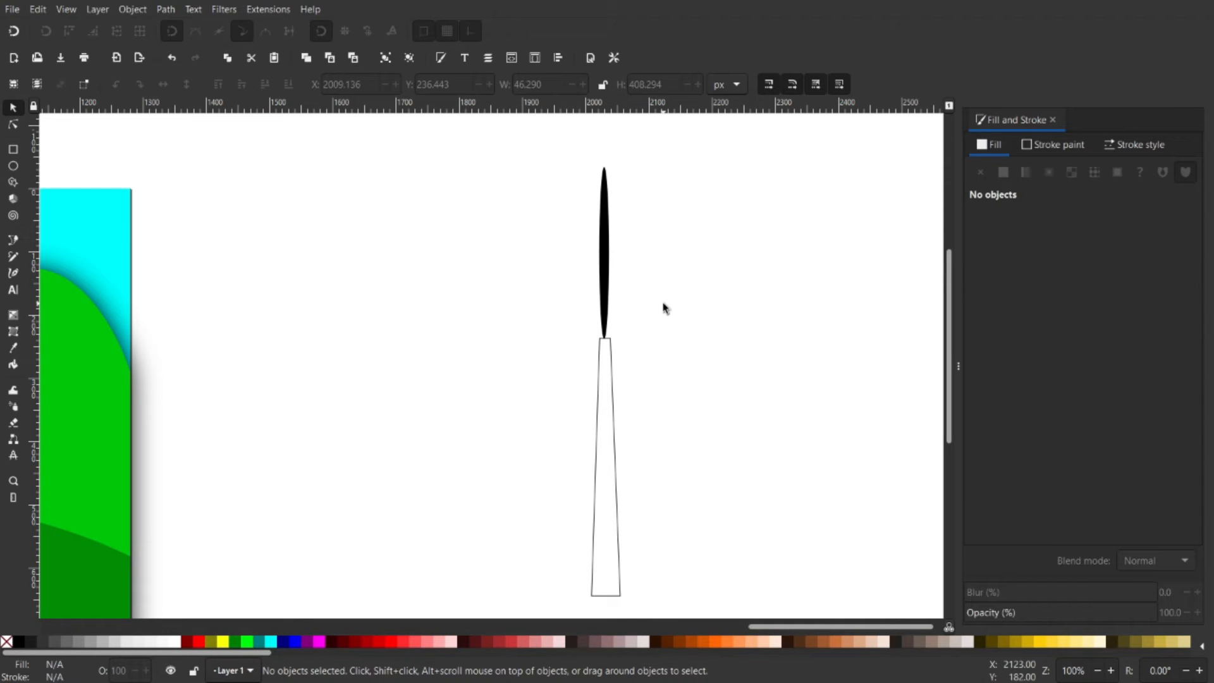
Center the blade on the tower's vertical axis, aligning relative to the last selected object, and deselect both
key(ctrl)
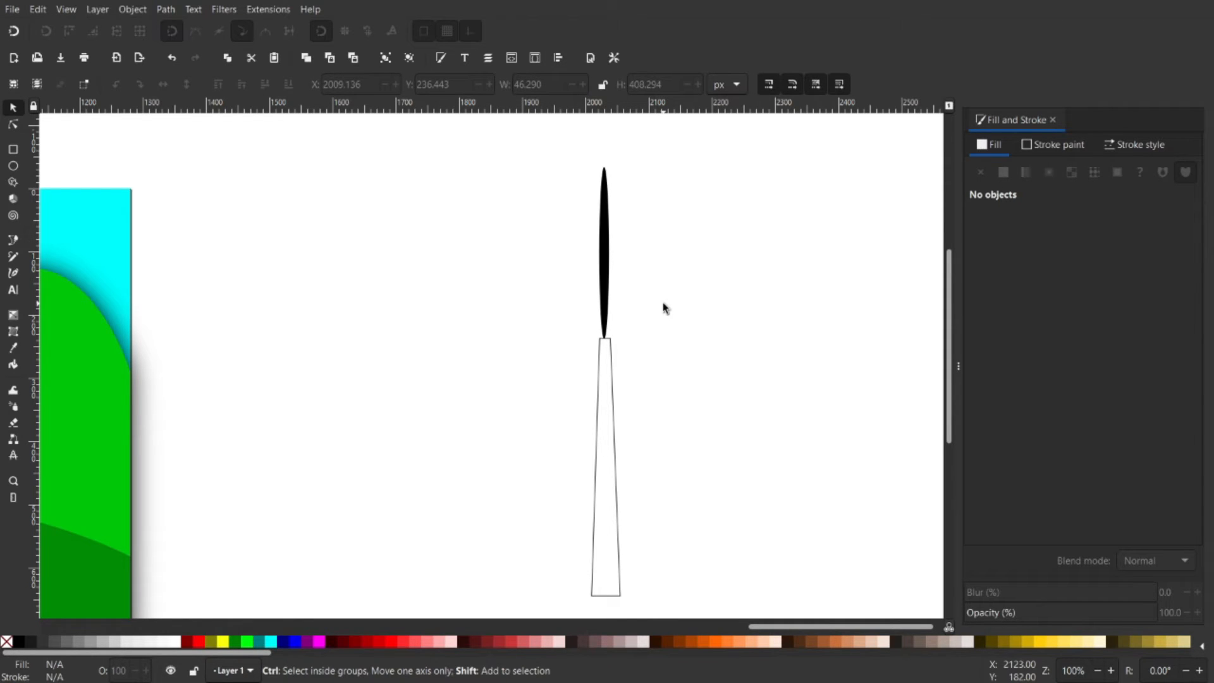
key(ctrl+shift+a)
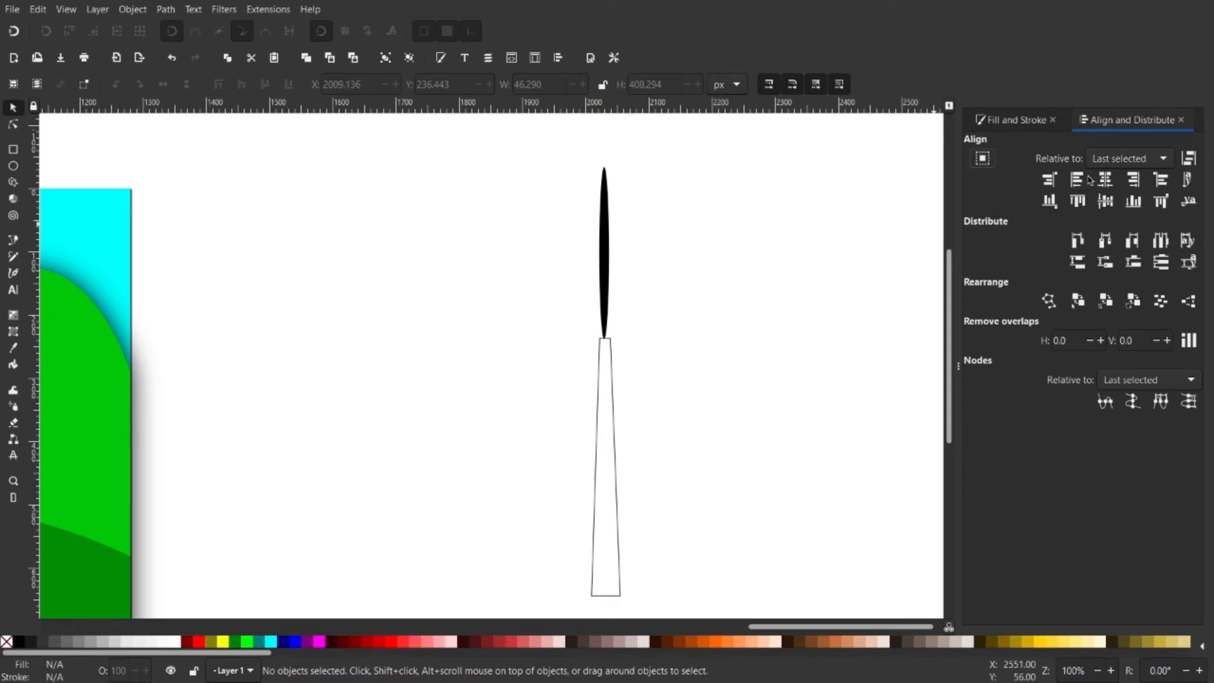
click(1122, 159)
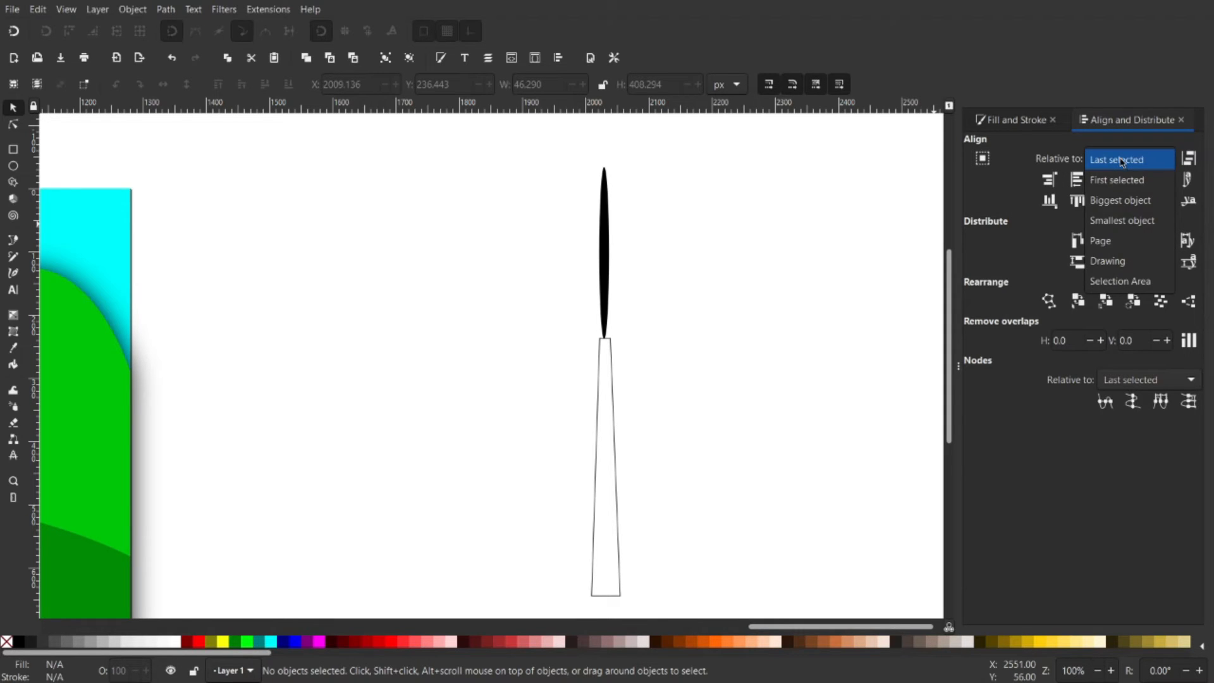
click(1121, 162)
click(606, 261)
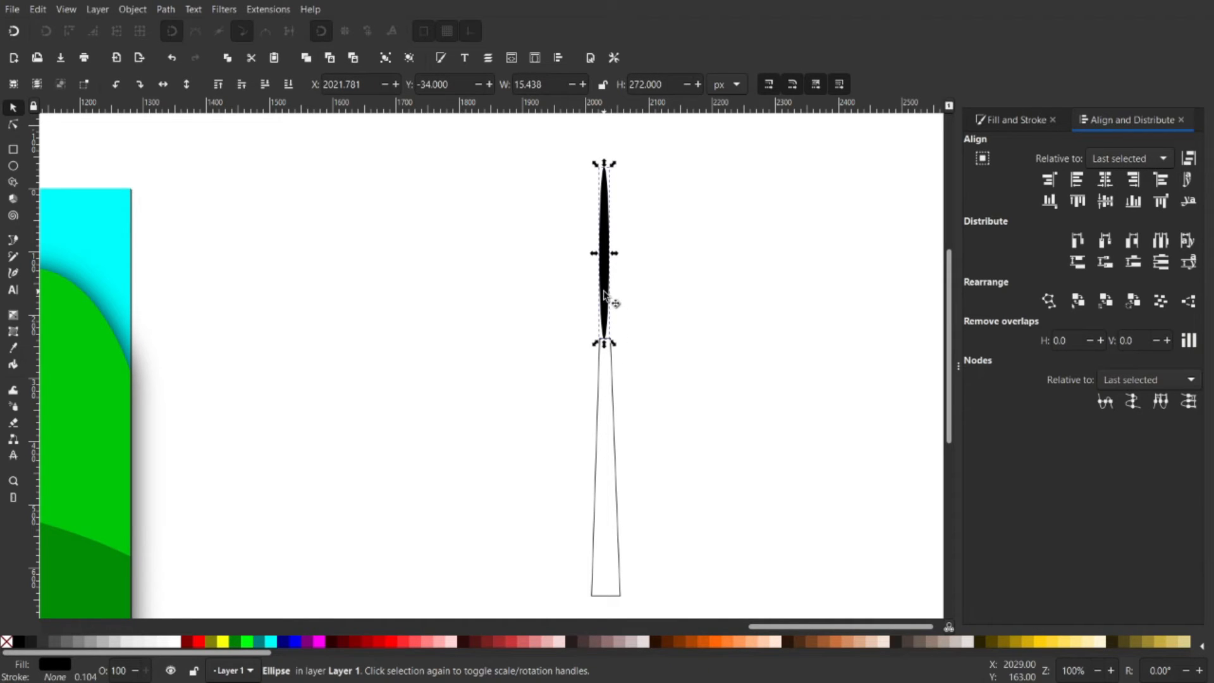
shift+click(612, 374)
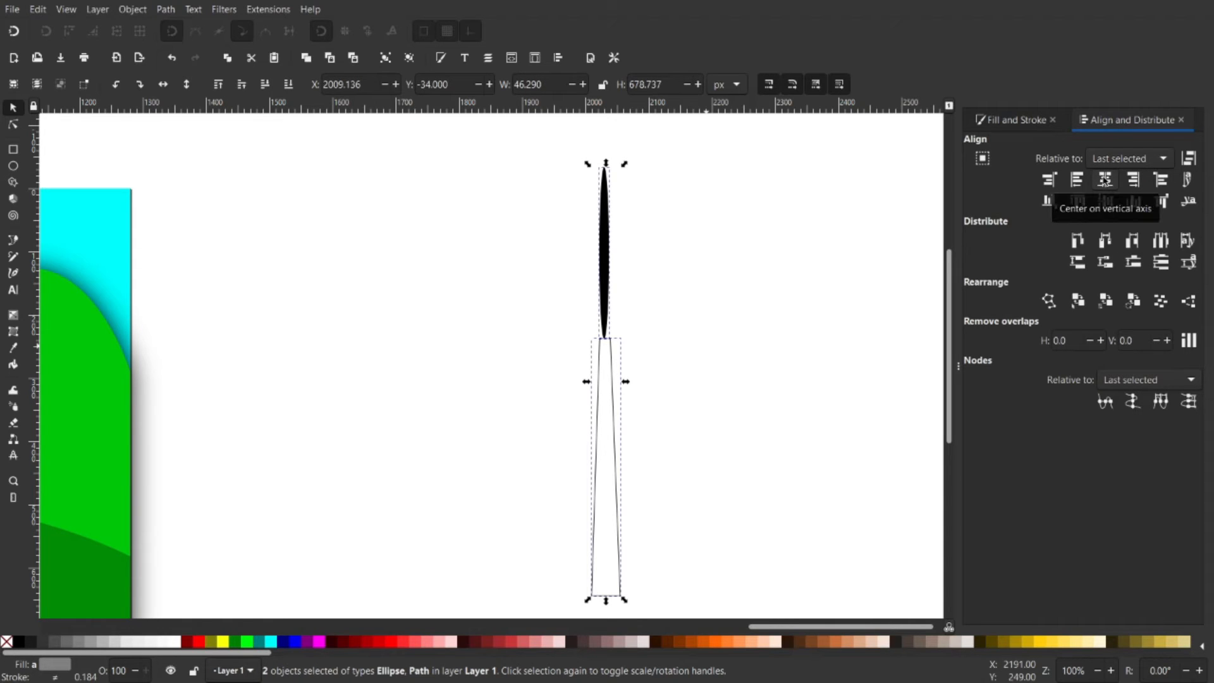
click(1105, 180)
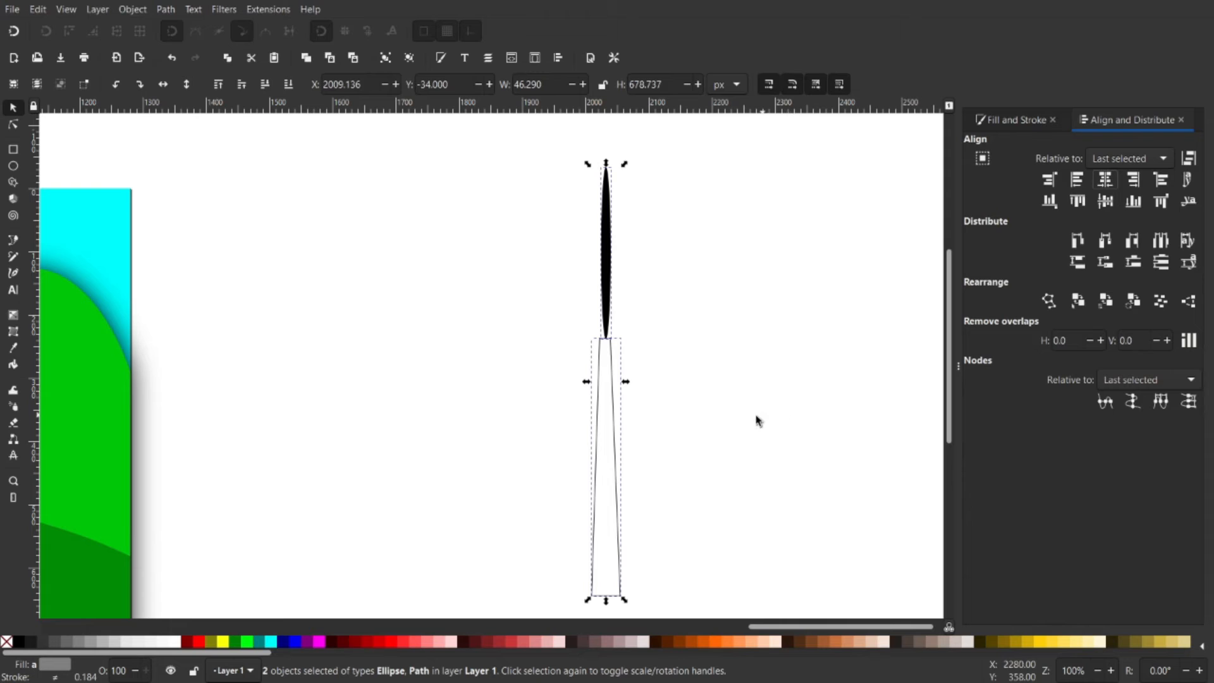
key(Escape)
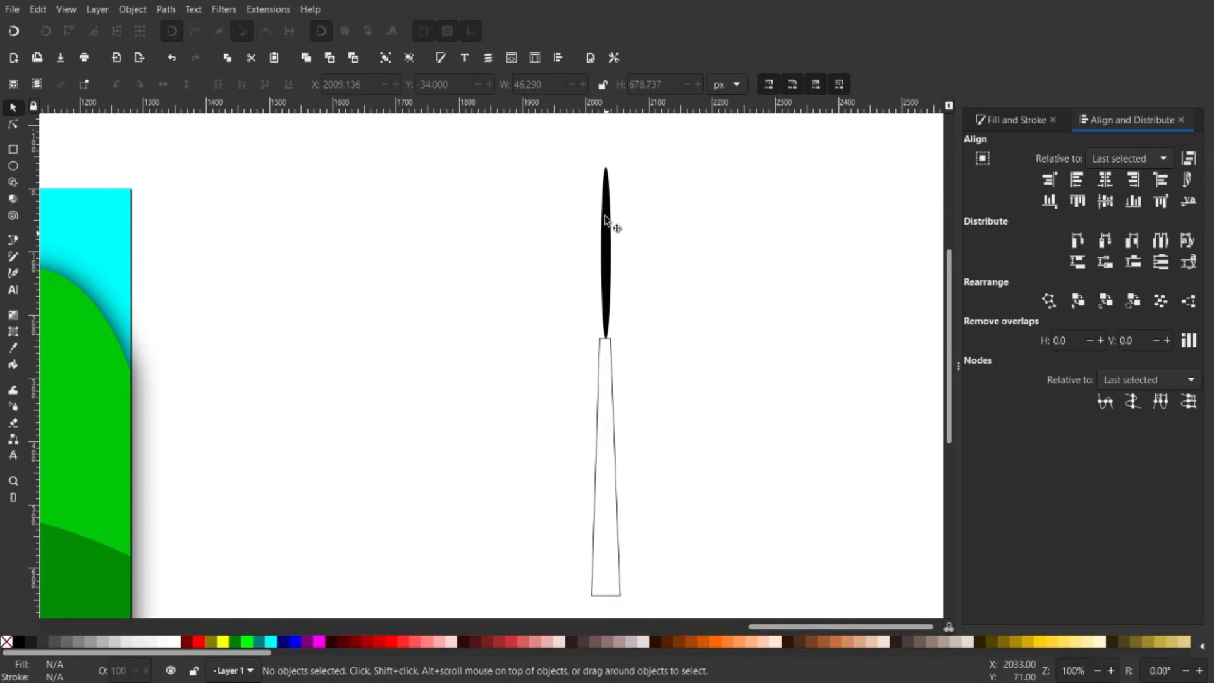
Add two copies of the black blade rotated 135° to either side around its lower tip, and deselect
click(606, 221)
click(605, 220)
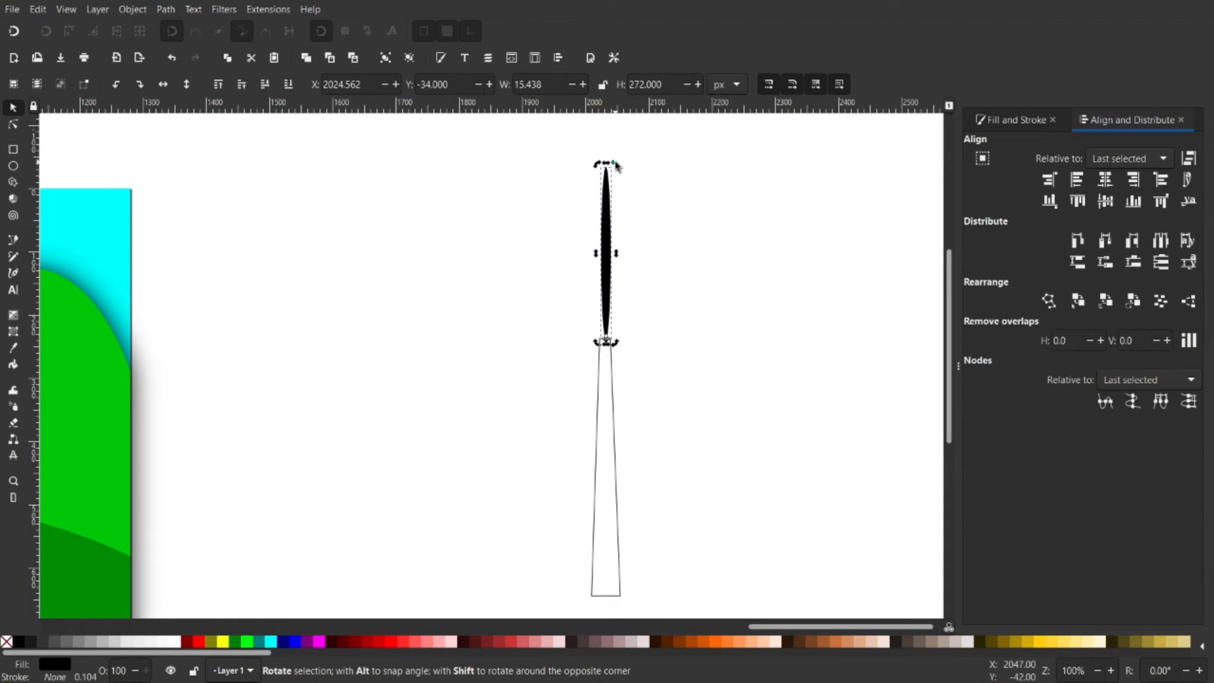
key(ctrl)
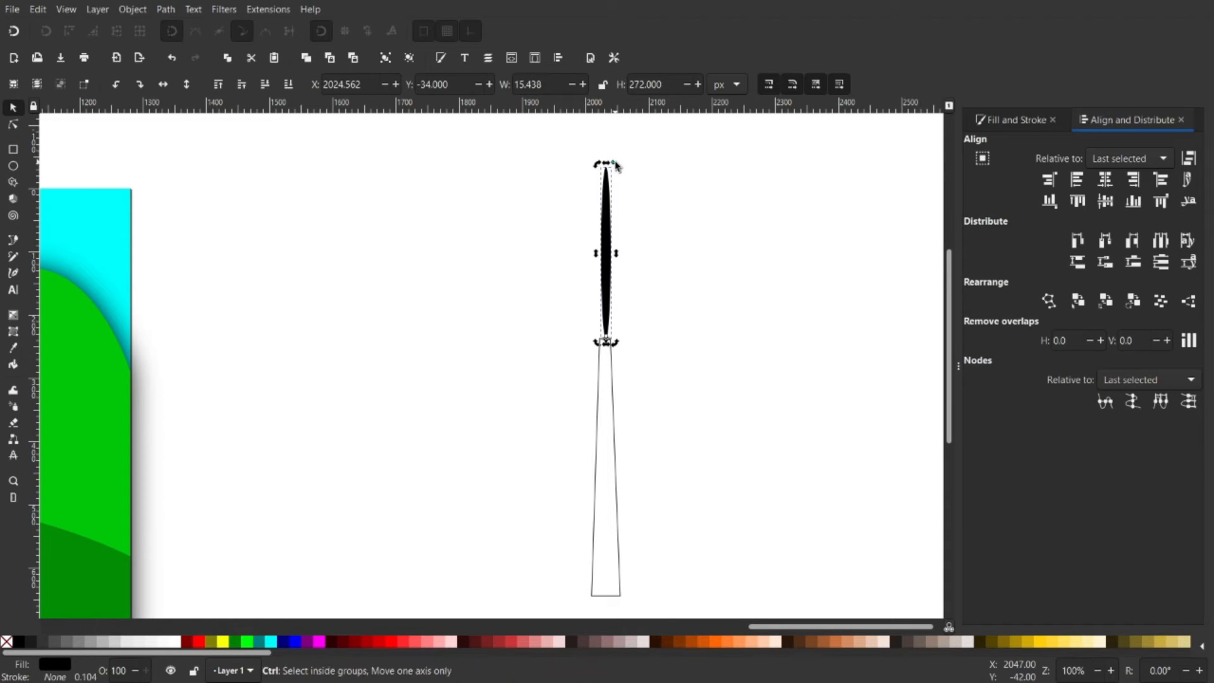
mouse_move(616, 166)
mouse_down()
mouse_move(645, 183)
mouse_move(620, 182)
mouse_up()
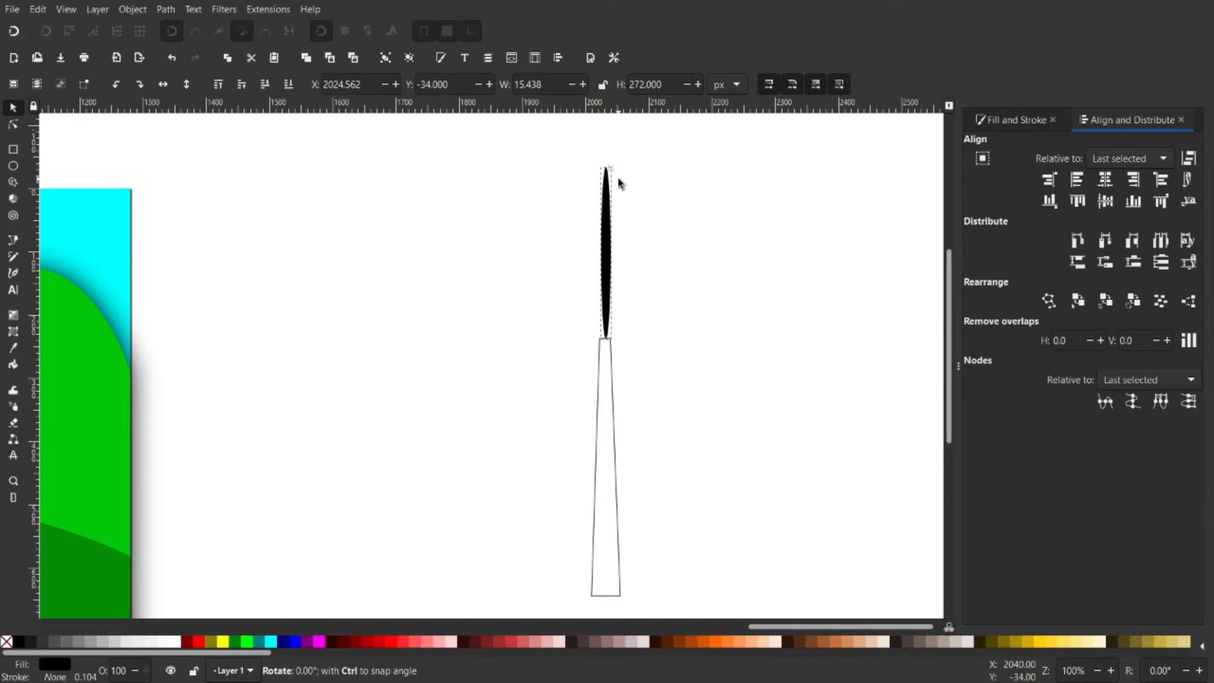
drag(619, 183, 456, 456)
key(space)
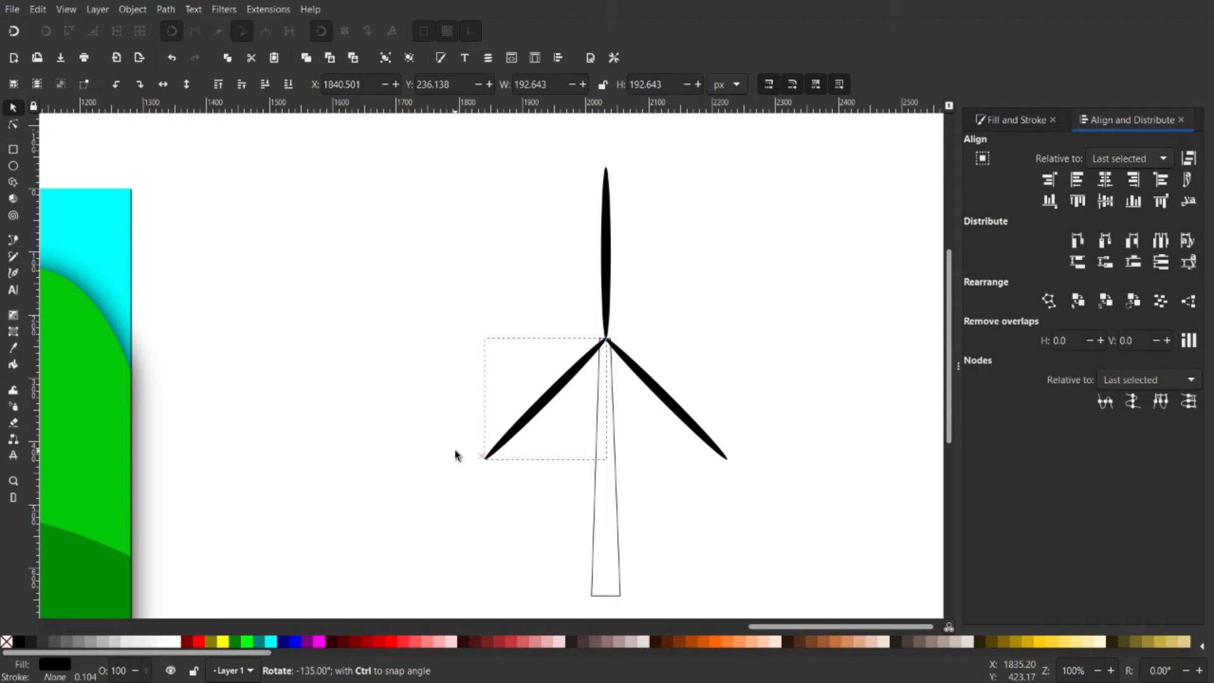
drag(455, 455, 456, 456)
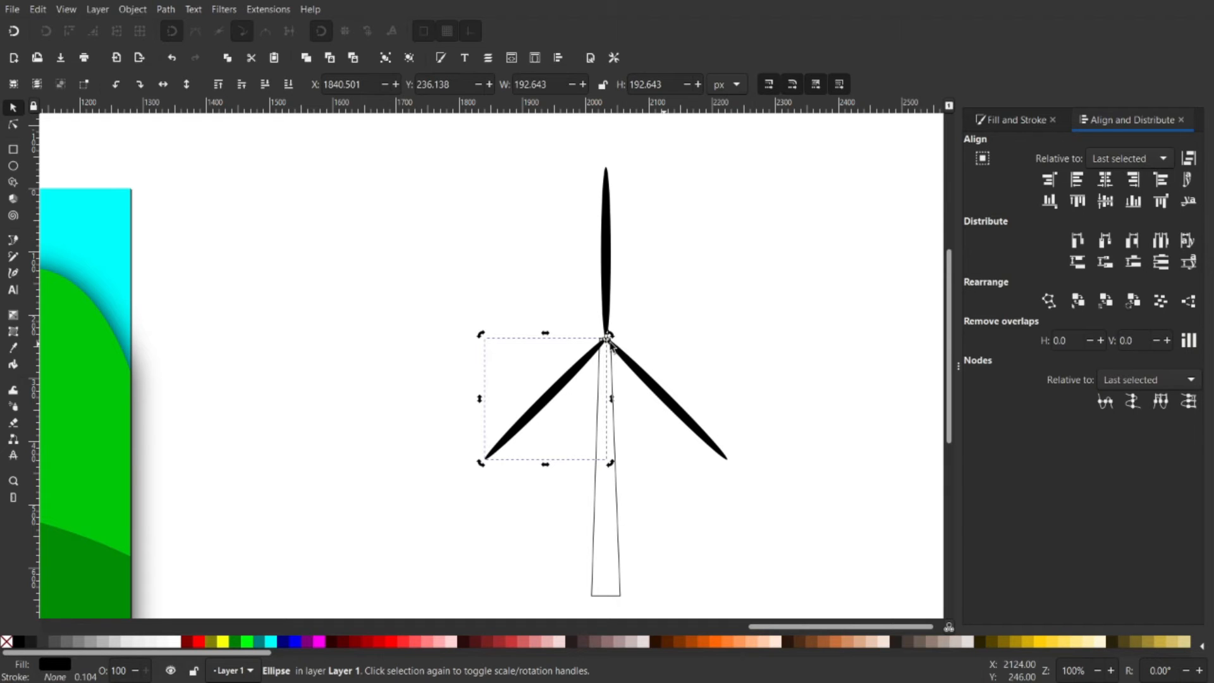
key(Escape)
Try to add an extra rotated copy of the lower-left blade around the hub, and delete the extra blade
scroll(607, 345, up, 2)
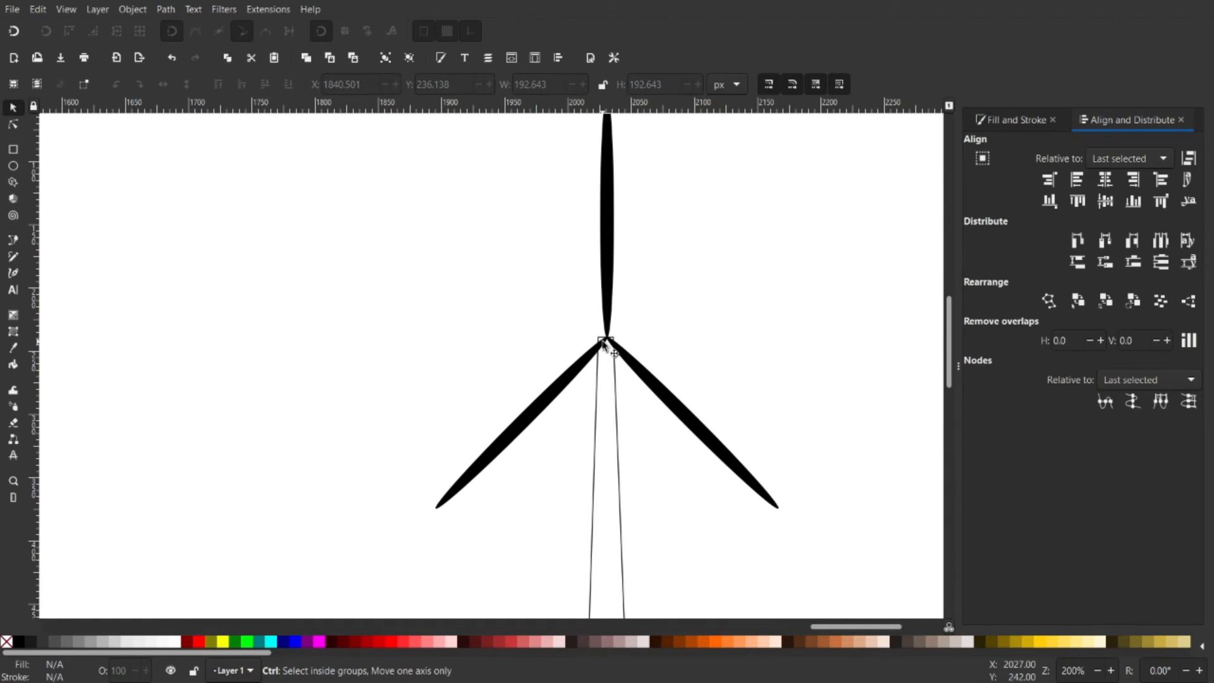
scroll(604, 343, down, 2)
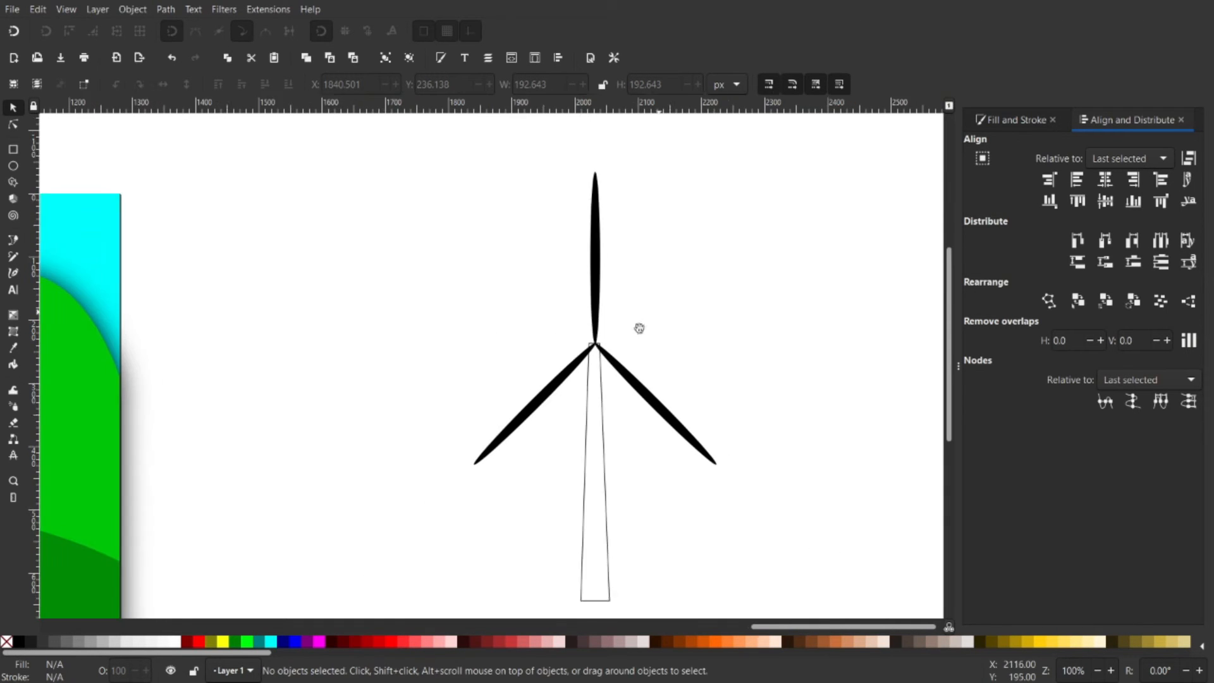
click(539, 398)
click(541, 401)
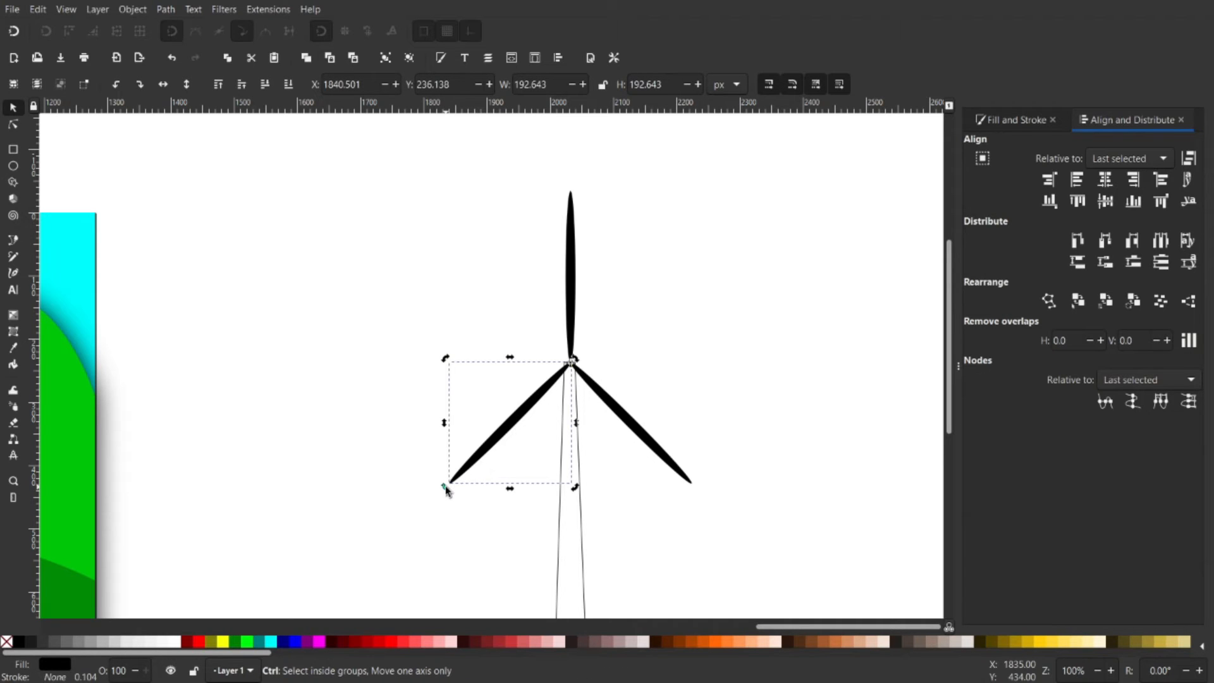
drag(445, 490, 783, 348)
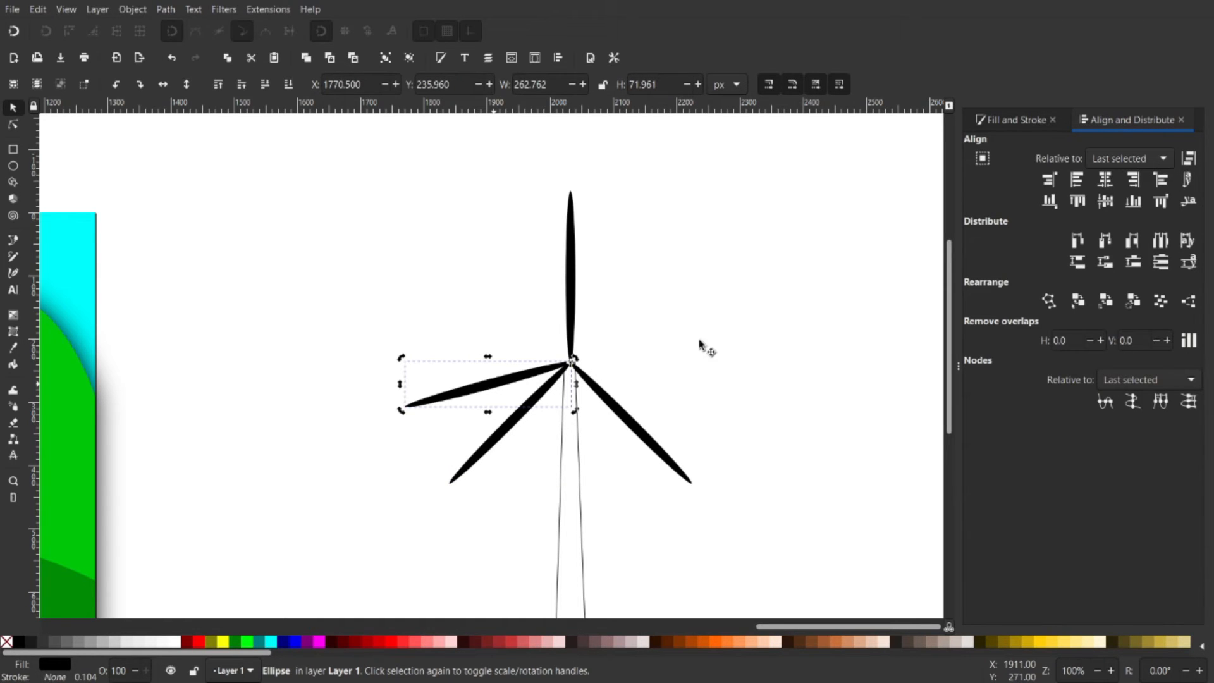
key(Delete)
Give all three blades a white fill and a black stroke
drag(534, 359, 548, 346)
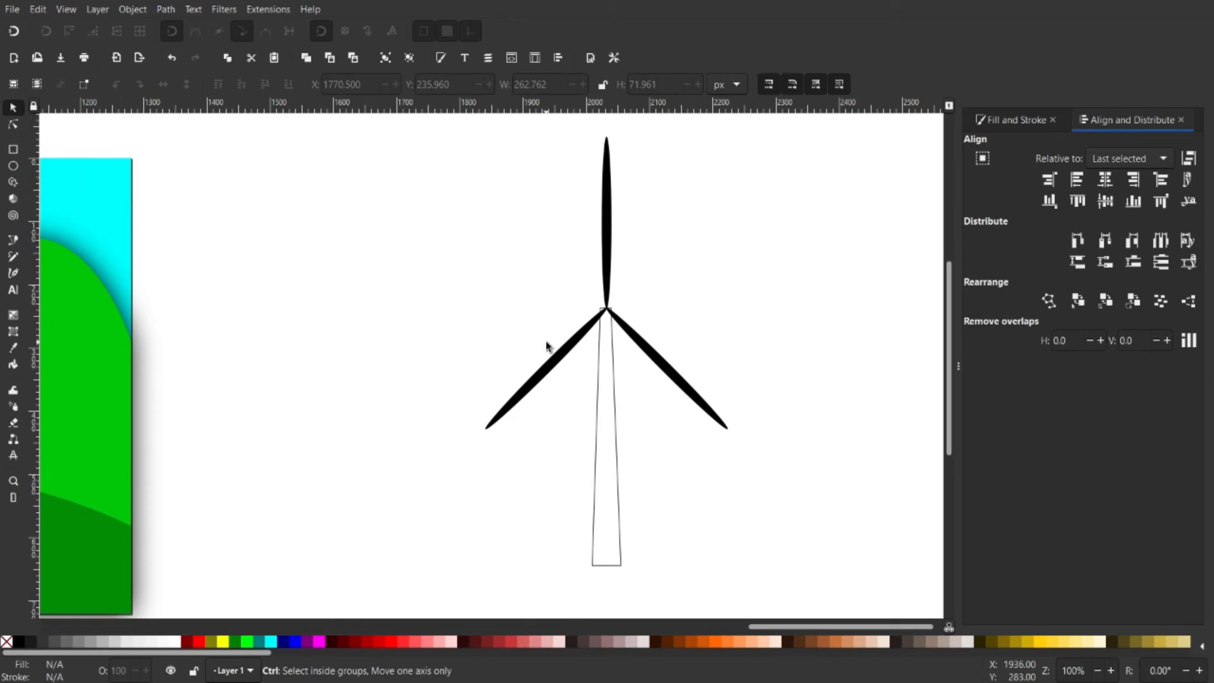
ctrl+scroll(547, 347, down, 2)
ctrl+scroll(594, 353, up, 2)
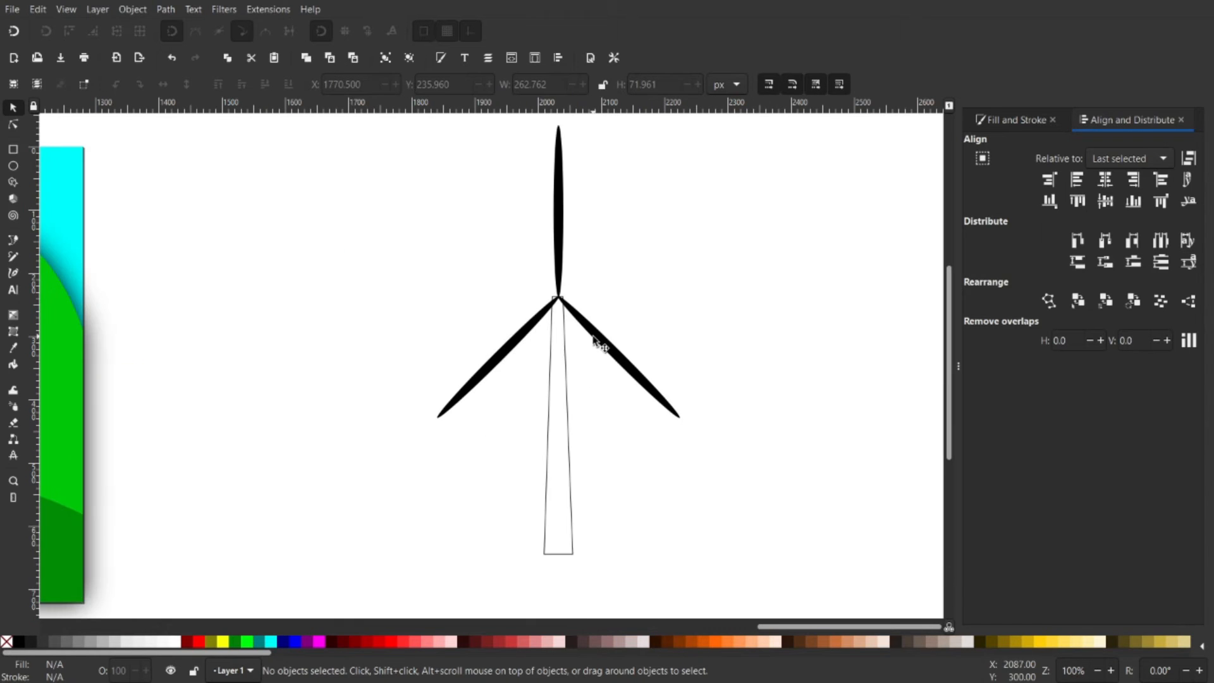
click(599, 335)
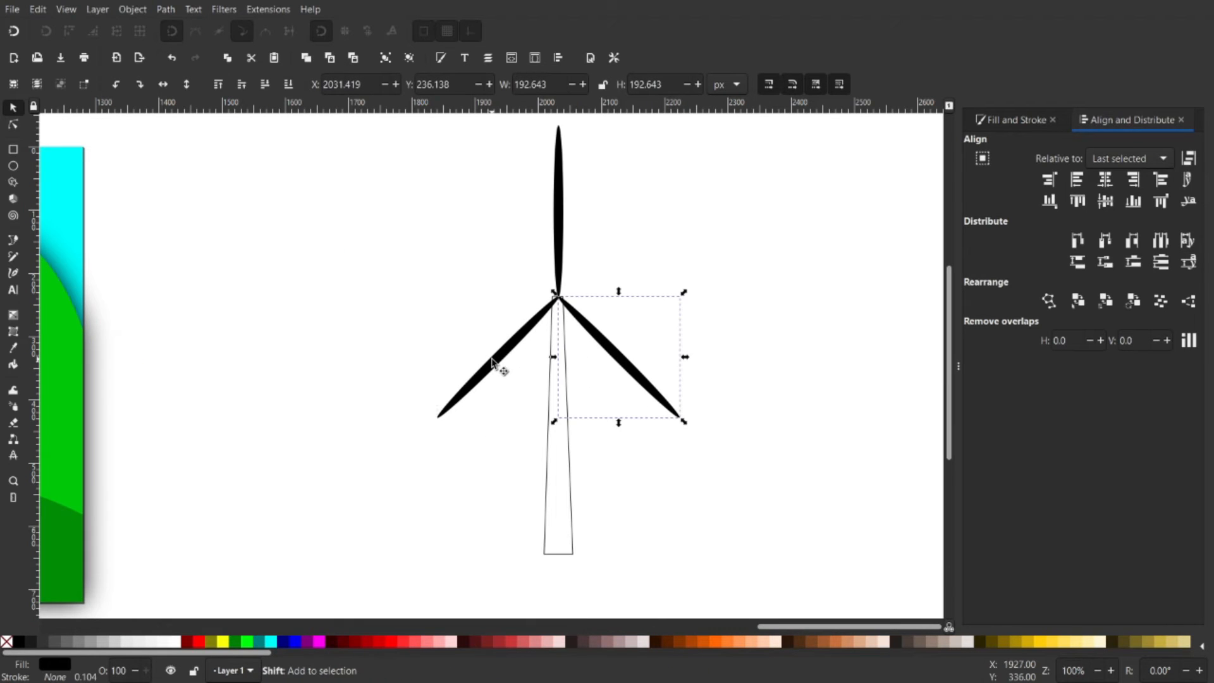
shift+click(492, 362)
shift+click(558, 212)
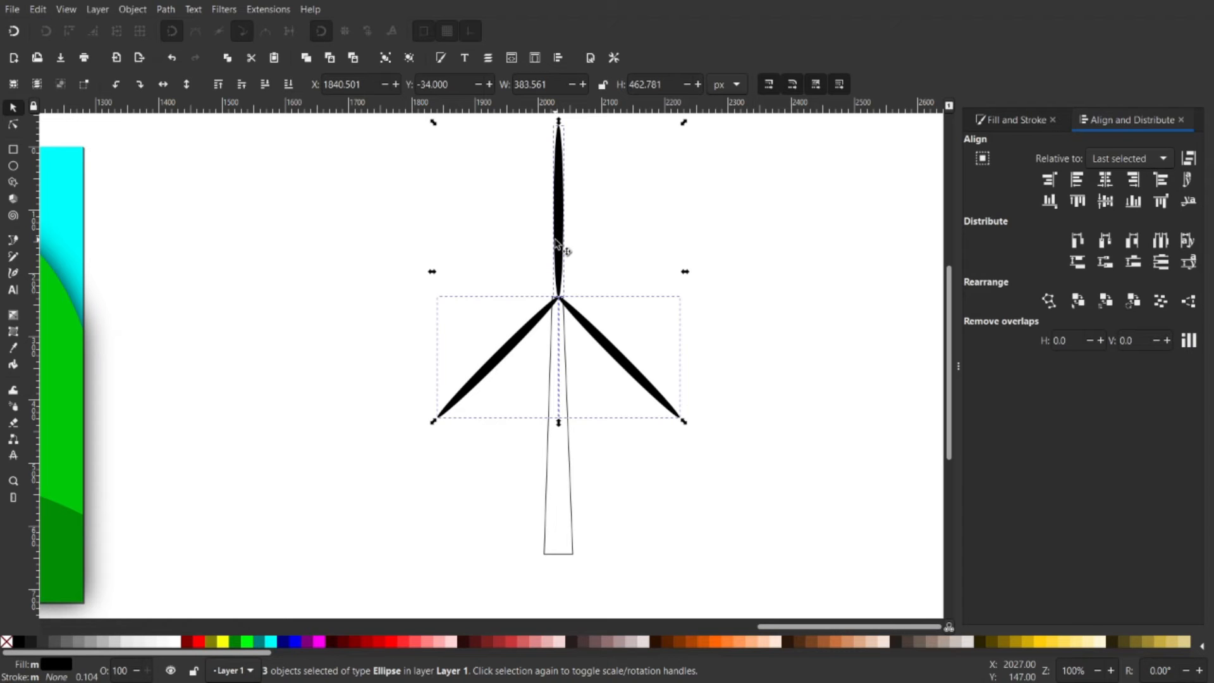
drag(470, 510, 485, 513)
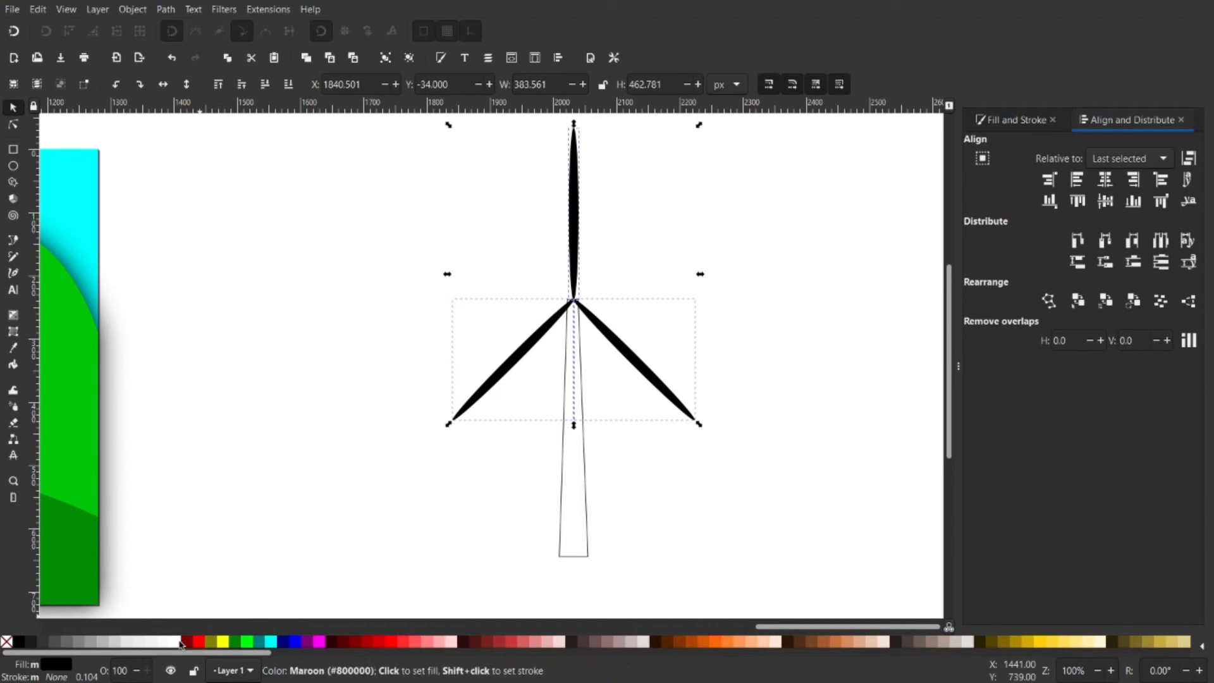
click(176, 644)
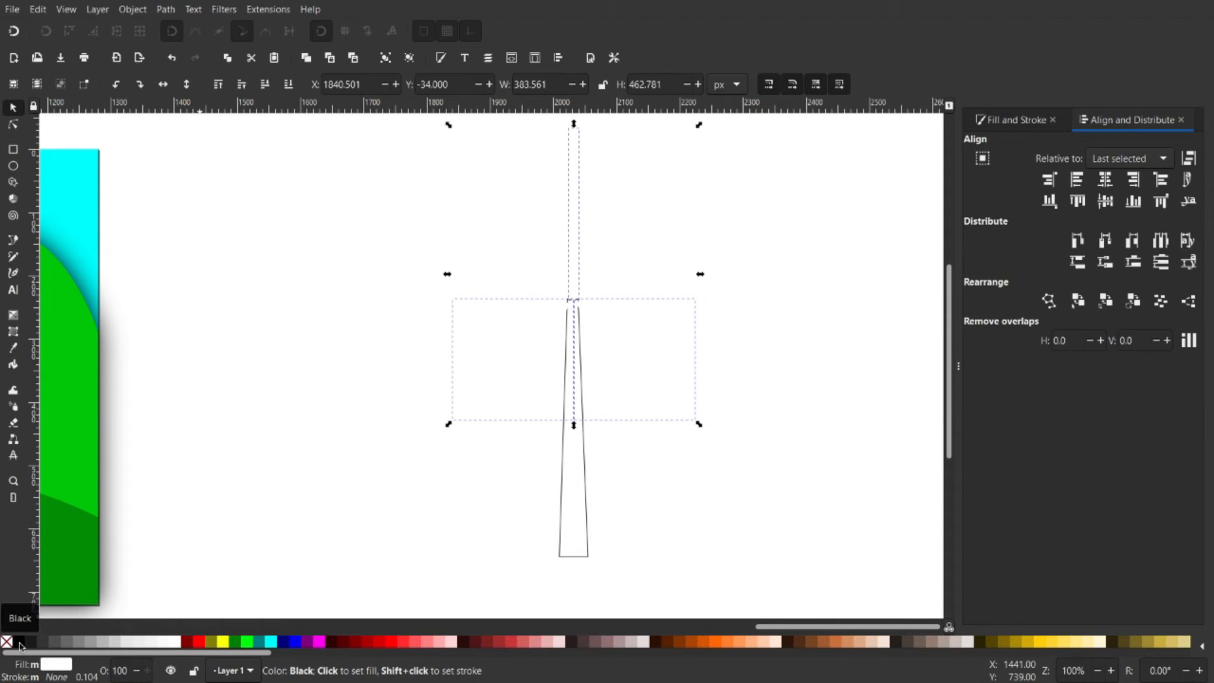
shift+click(19, 644)
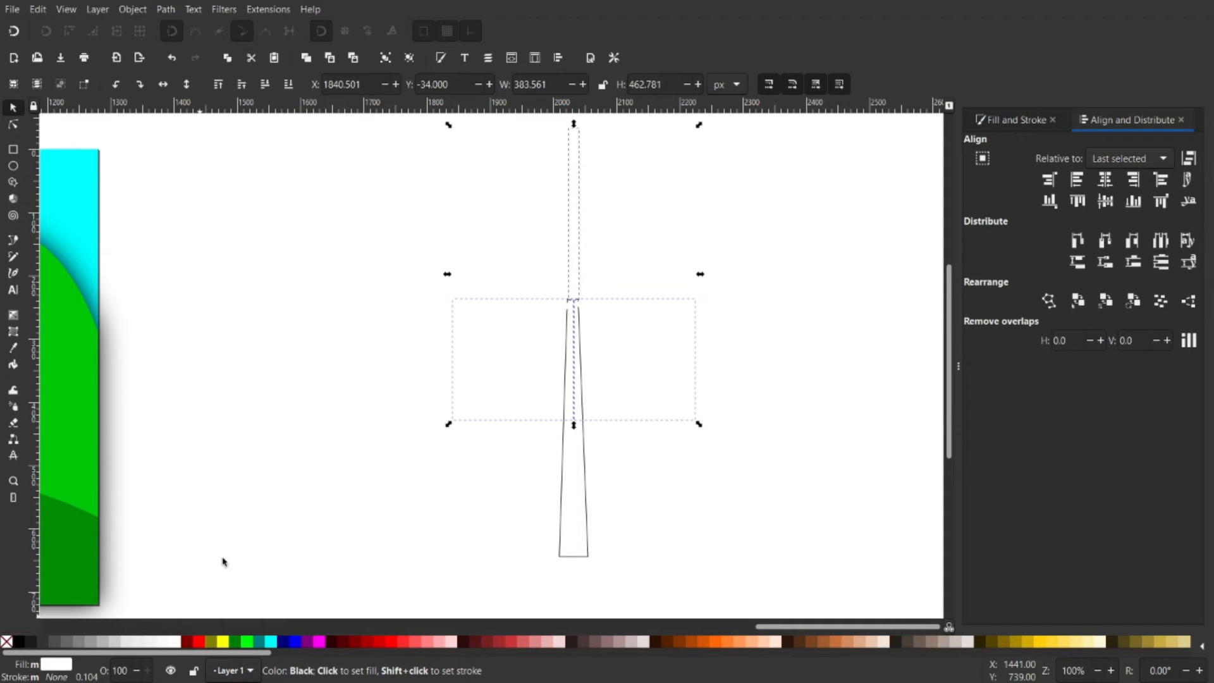
Set the stroke width of the three blades to 2 px
scroll(601, 307, down, 2)
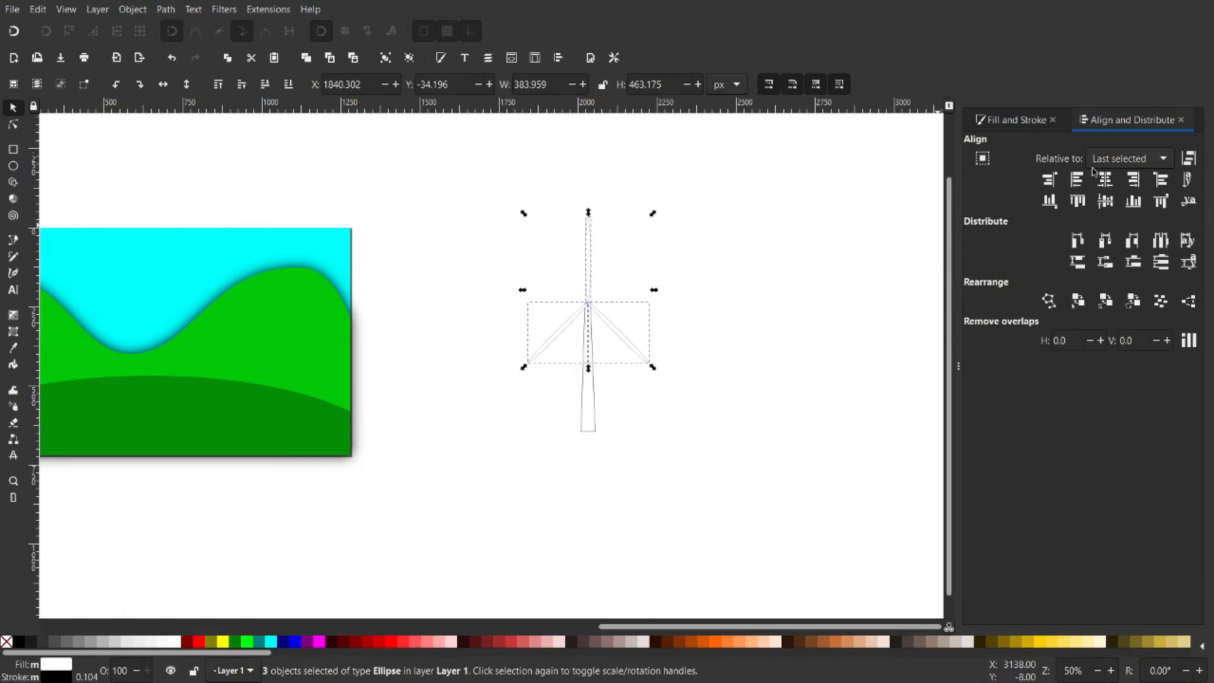
click(1026, 121)
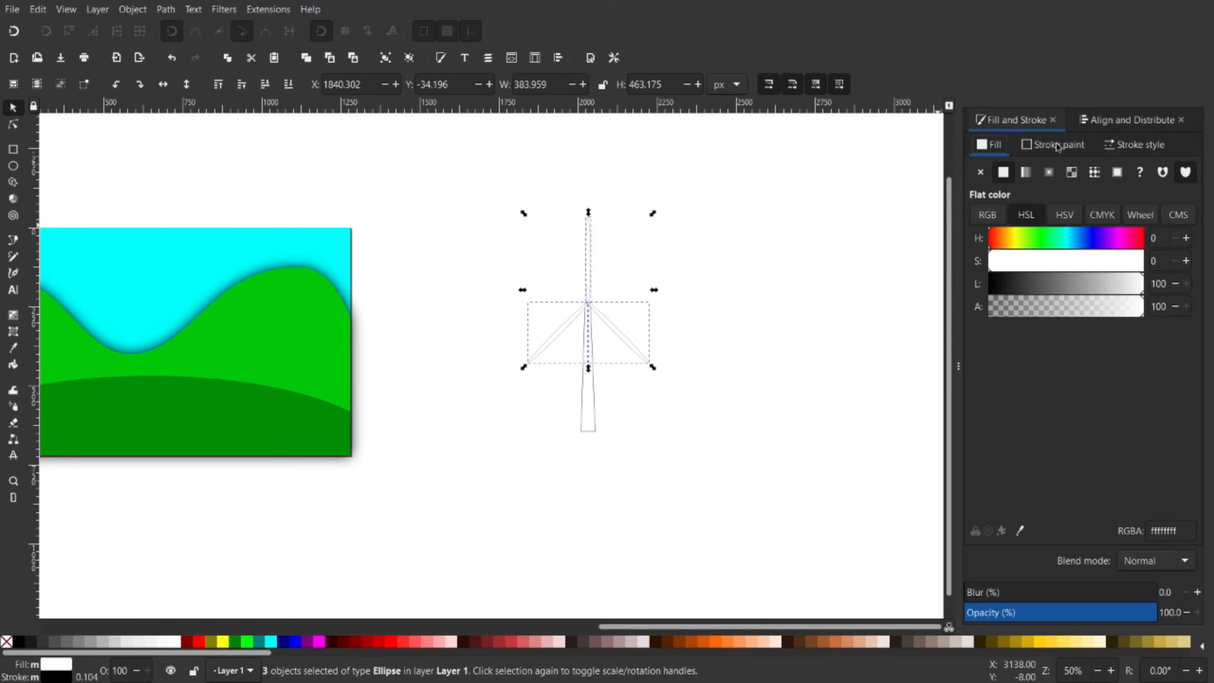
click(1130, 150)
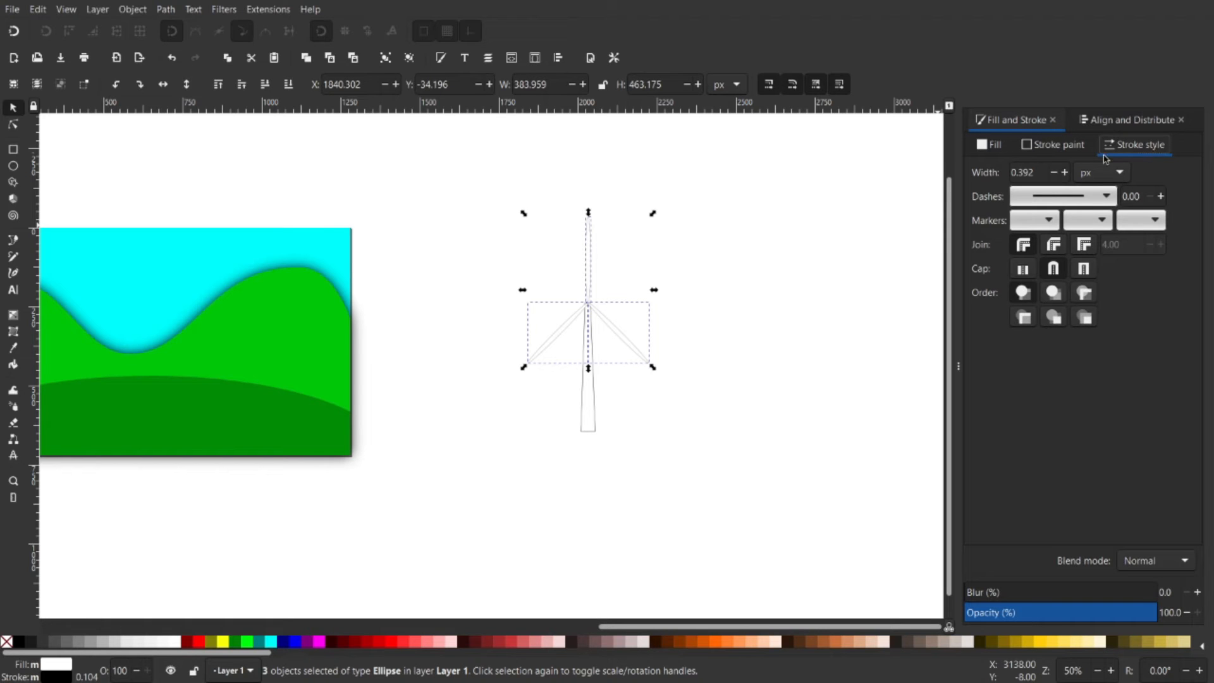
double_click(1022, 172)
text(2)
key(Return)
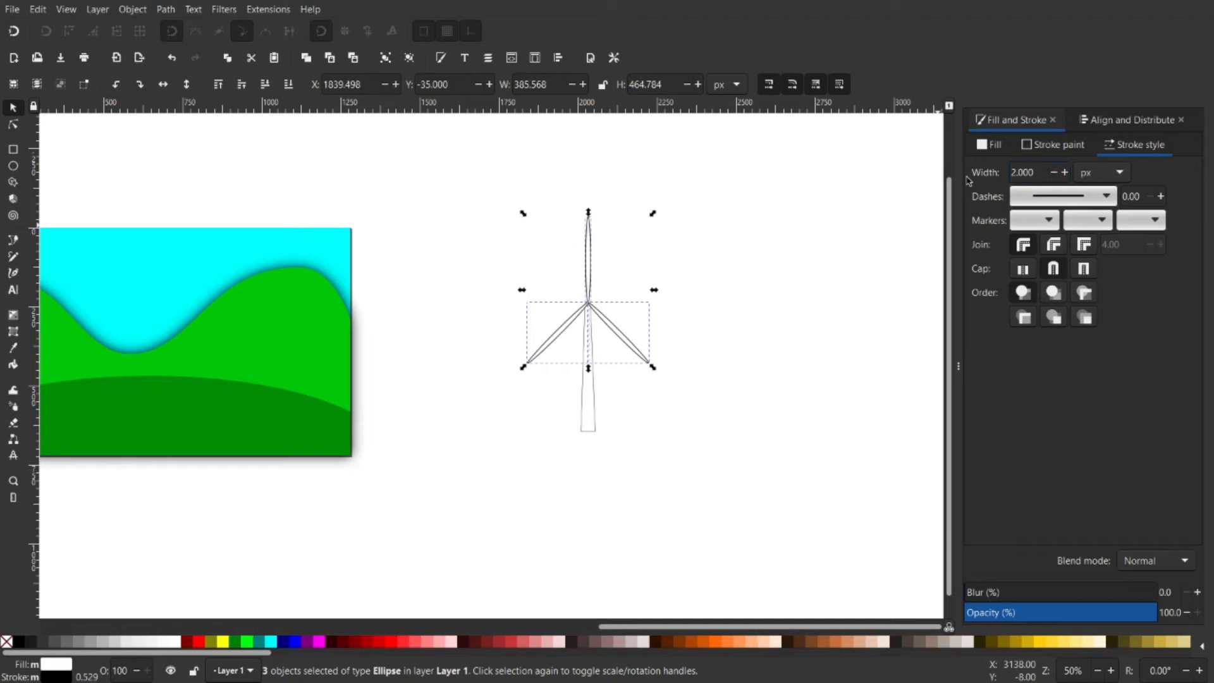
Set the tower's stroke width to 2 px and deselect it
click(597, 433)
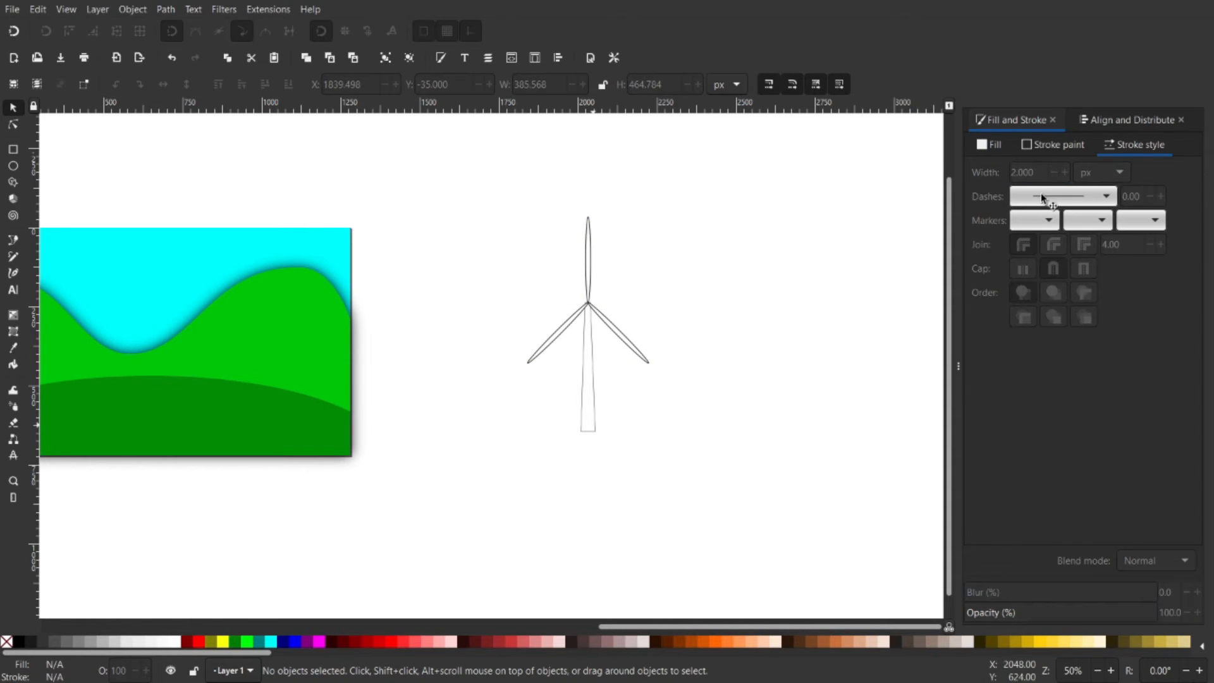
drag(1038, 173, 981, 178)
text(2)
key(Return)
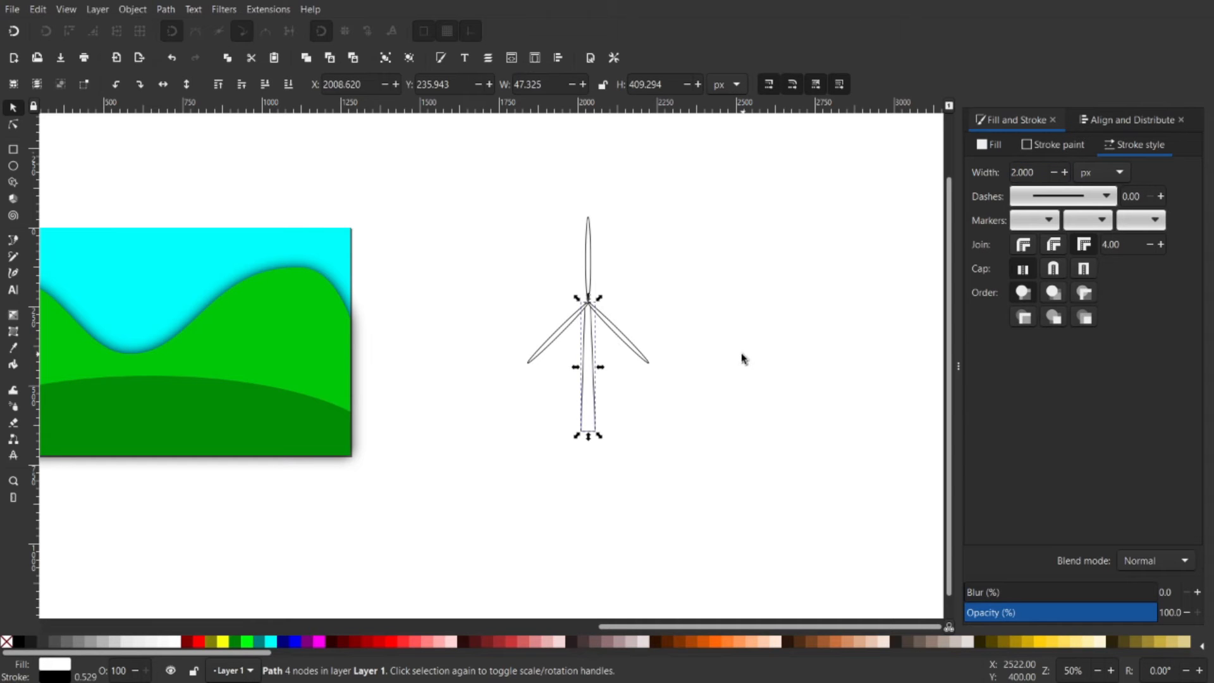
click(675, 454)
drag(722, 512, 480, 185)
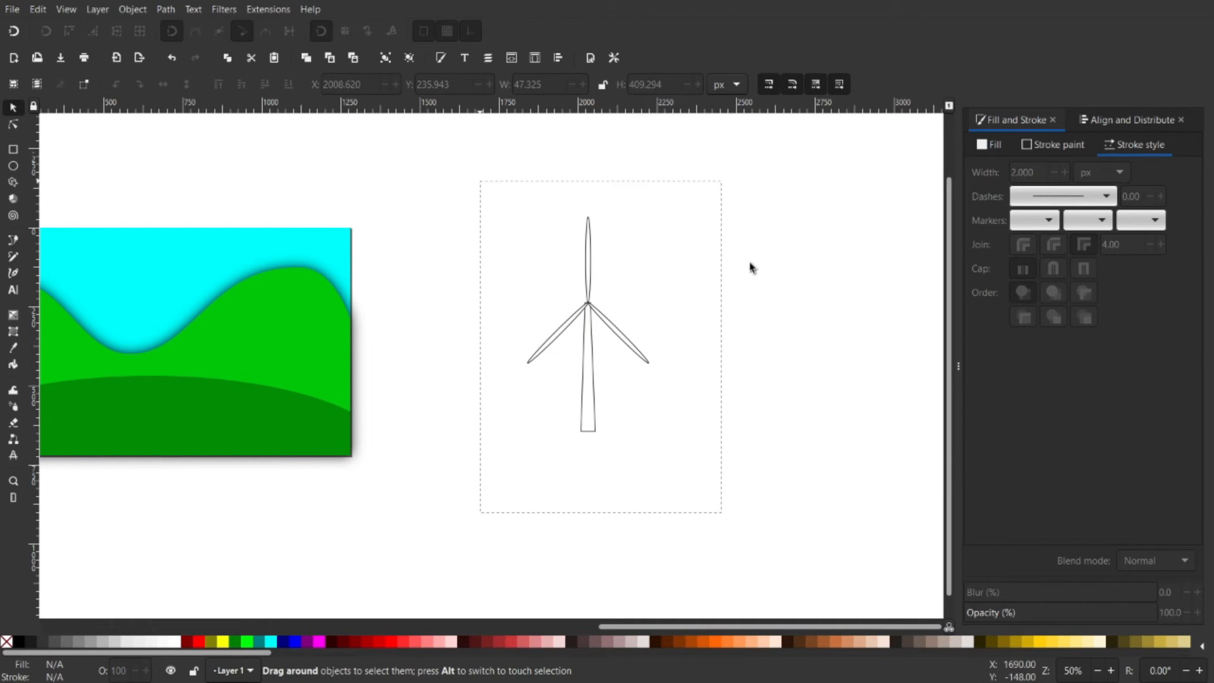
drag(751, 268, 743, 276)
key(Escape)
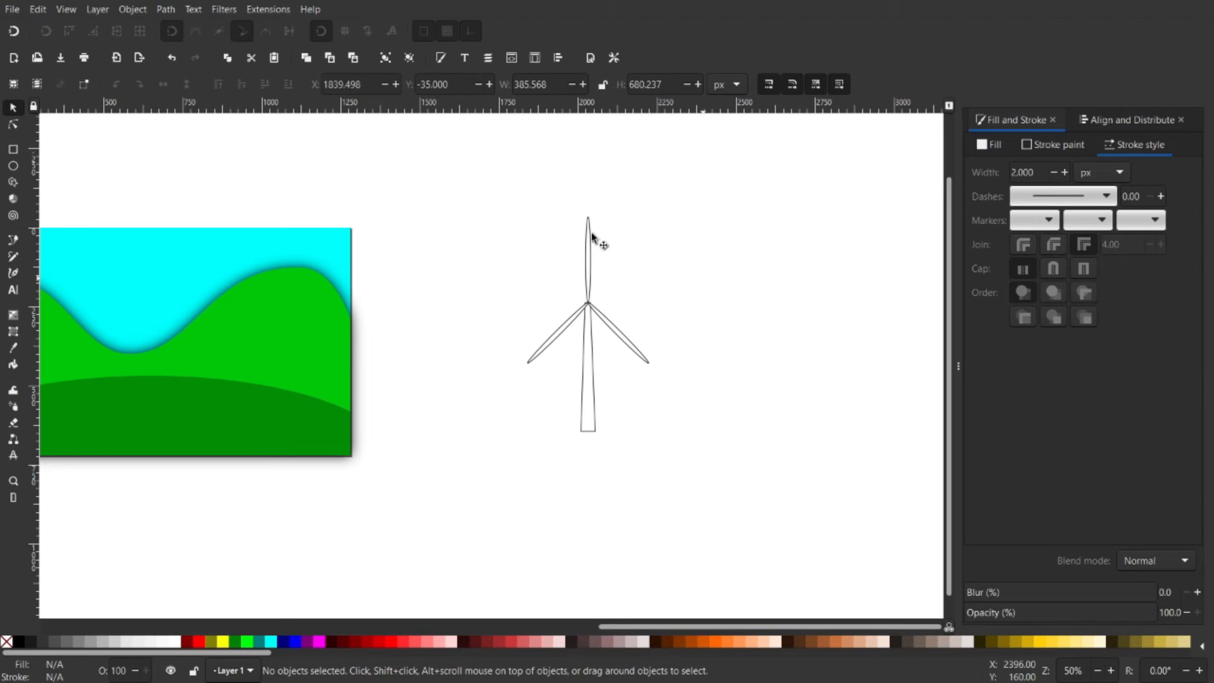
Try to shorten the top blade and scale down the lower-right blade toward the hub, and undo both changes
click(585, 214)
drag(586, 211, 589, 243)
click(639, 352)
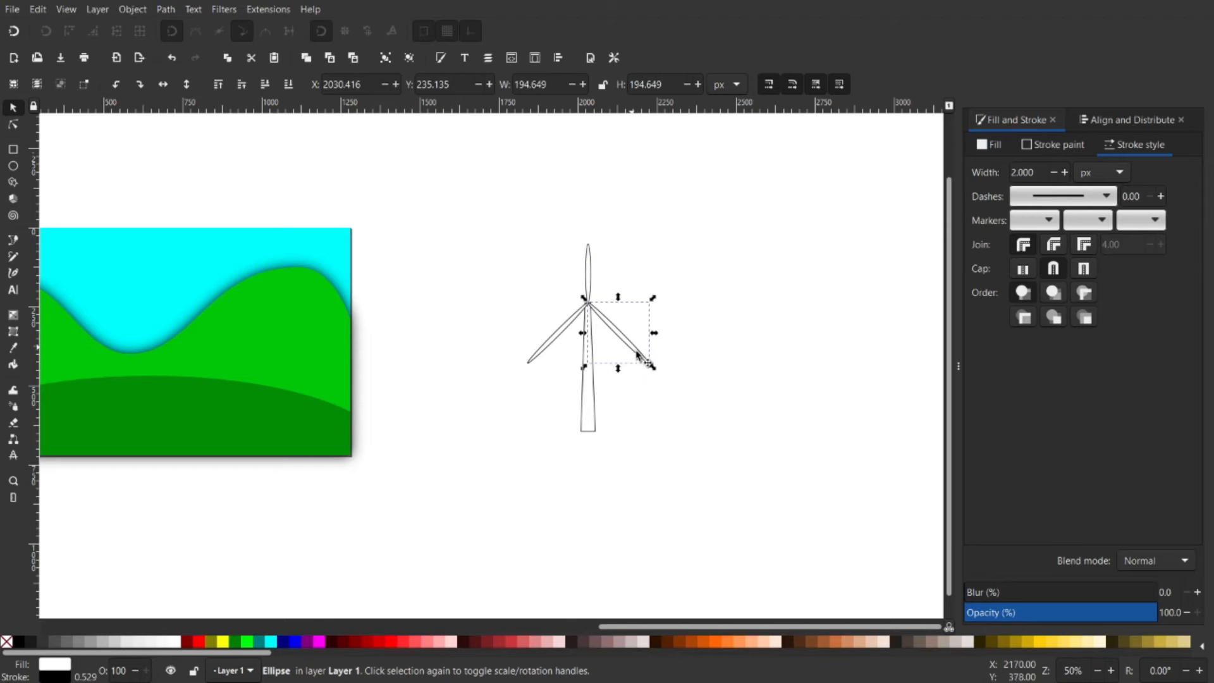
drag(654, 372, 633, 358)
key(ctrl+z)
key(ctrl)
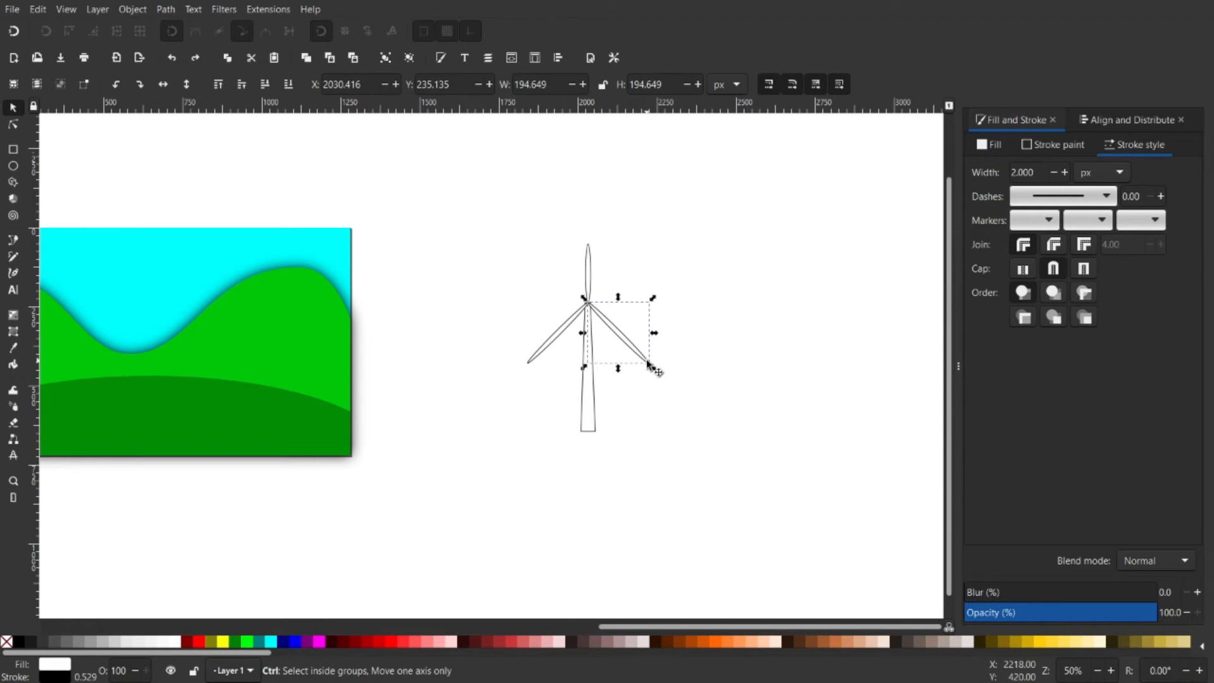
key(ctrl+z)
key(Escape)
Scale the top, lower-right and lower-left blades down to about 66% each, keeping their inner tips at the hub
click(593, 223)
drag(583, 213, 587, 246)
click(611, 328)
drag(652, 370, 632, 352)
click(554, 339)
drag(533, 365, 547, 358)
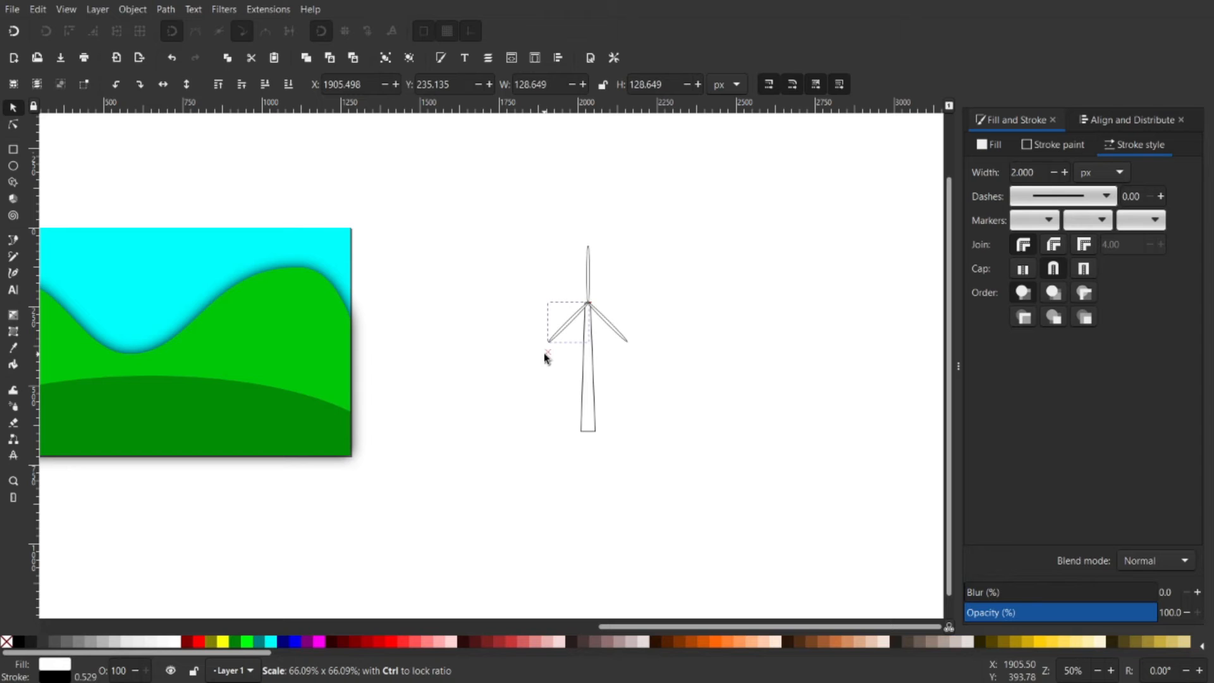
drag(612, 354, 612, 354)
Group the three blades and the tower into one windmill object
click(554, 442)
mouse_move(722, 485)
mouse_down()
mouse_move(514, 230)
mouse_move(485, 211)
mouse_up()
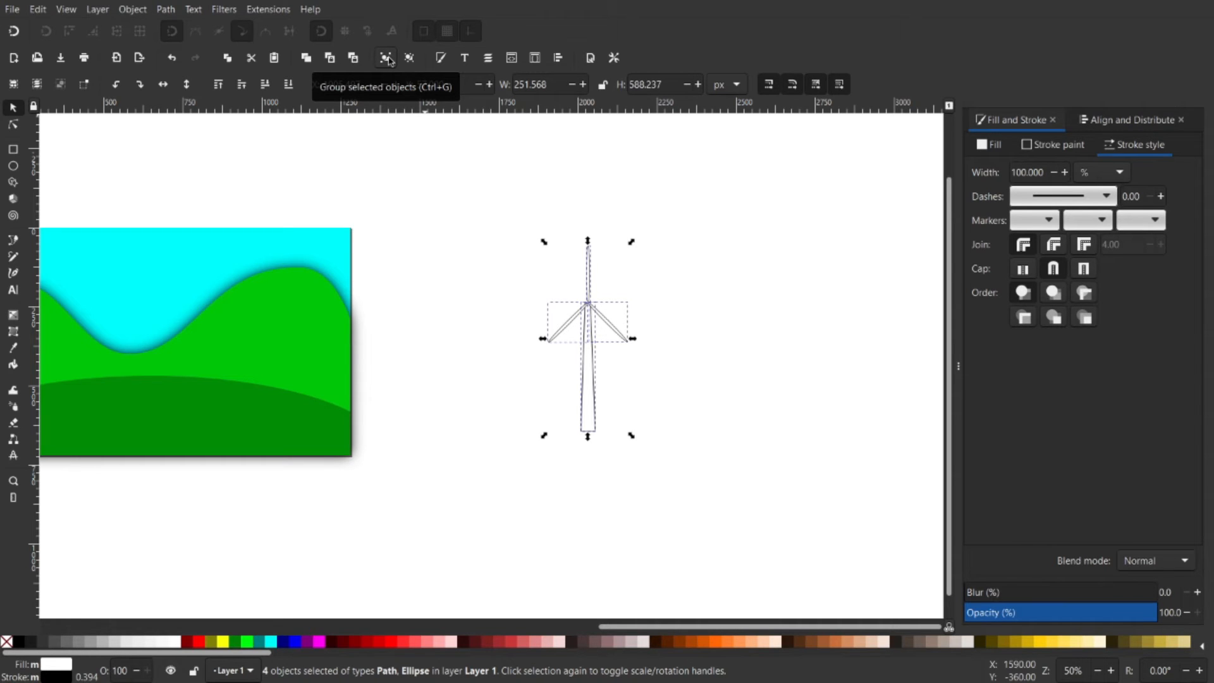
key(ctrl+g)
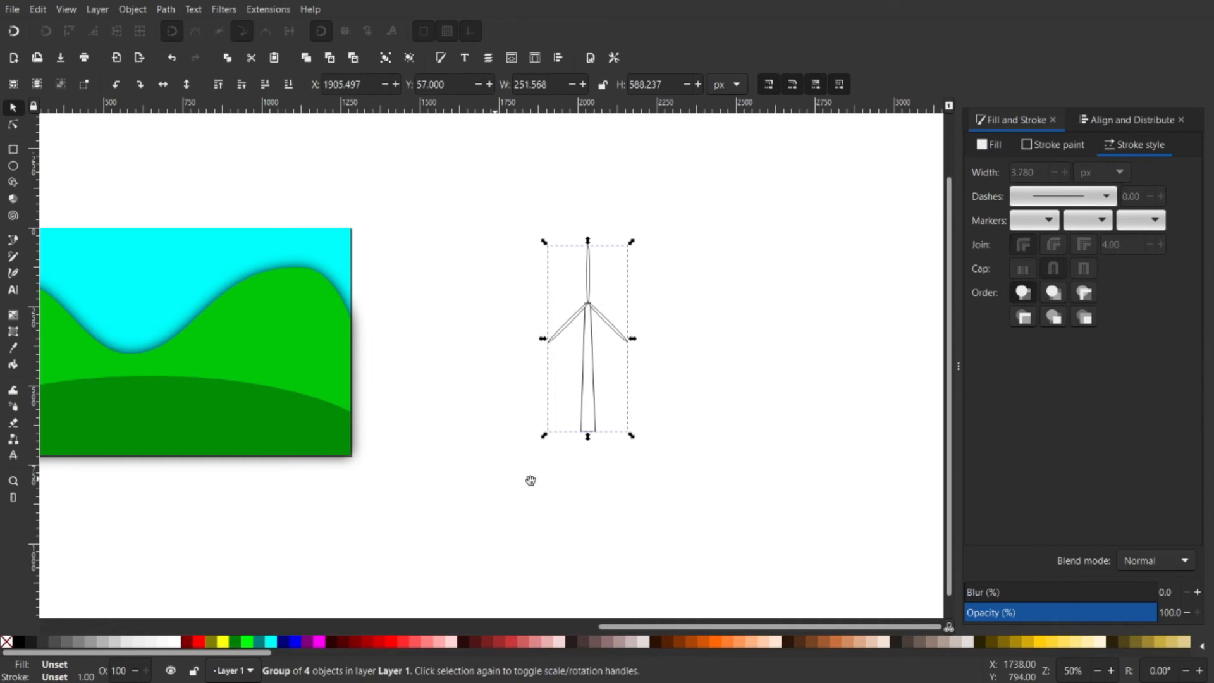
Move the windmill group onto the landscape's right-hand hill and scale it down to about 195 × 456 px
scroll(495, 480, left, 4)
drag(699, 325, 386, 292)
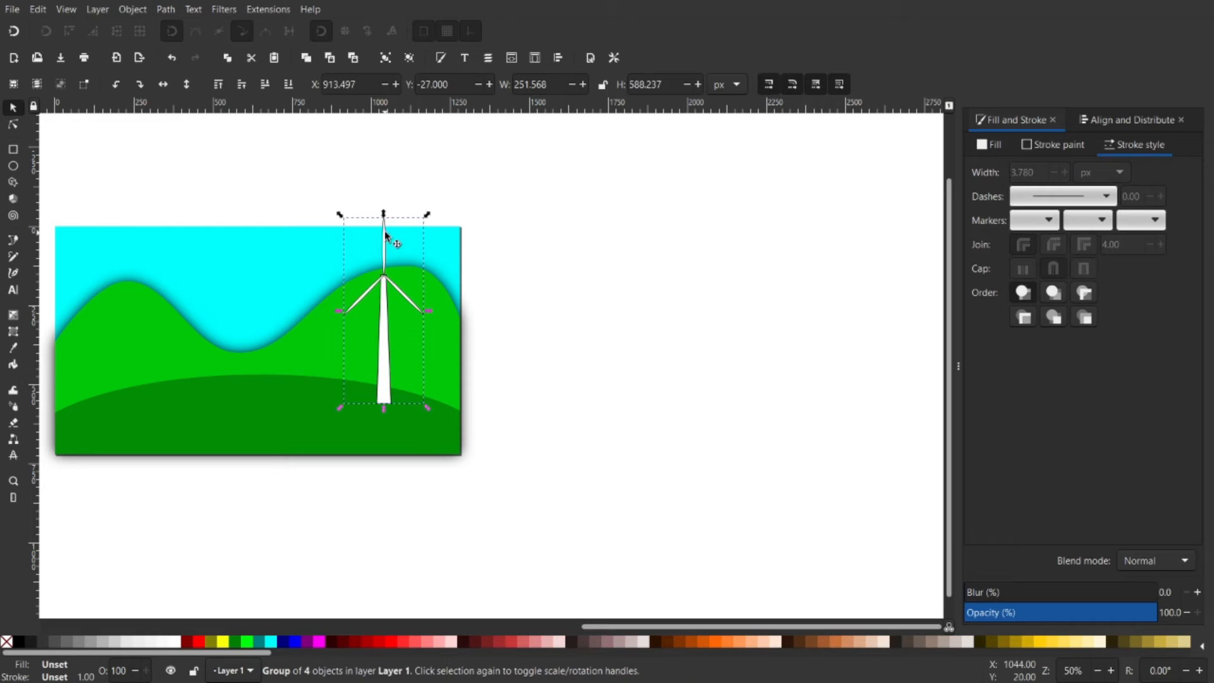
drag(384, 215, 385, 258)
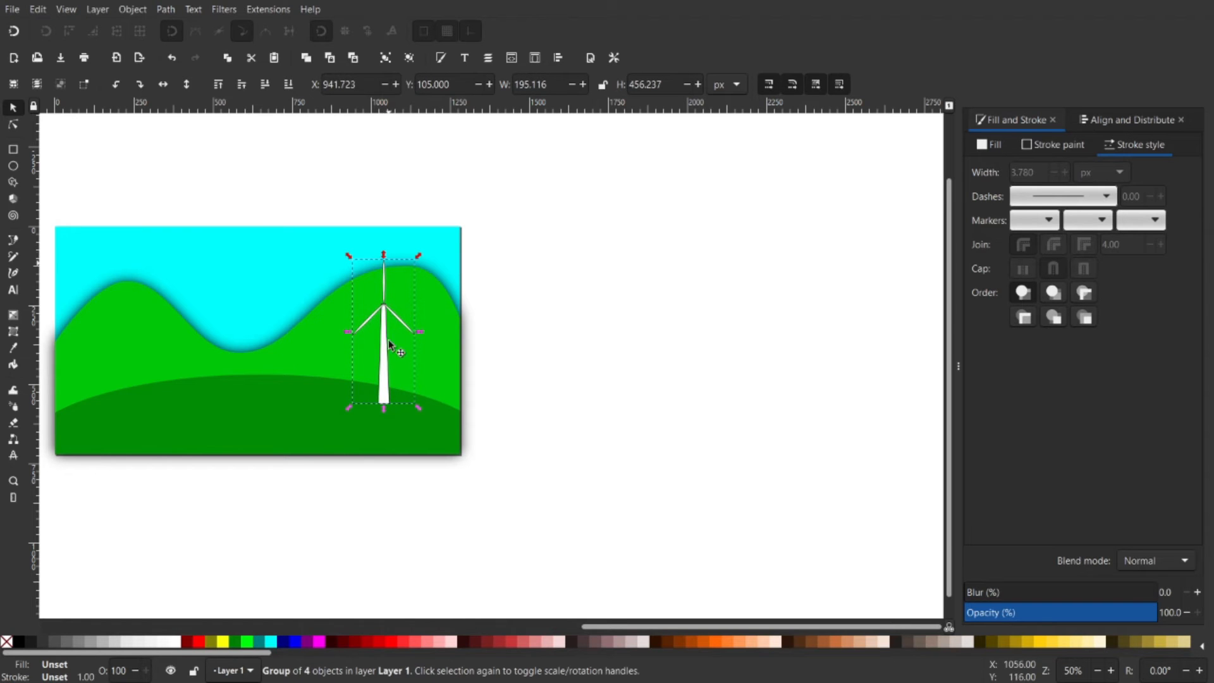
Duplicate the windmill, place the copy on the landscape's left-hand hill, and scale it down to about 103 × 241 px
ctrl+scroll(402, 364, up, 1)
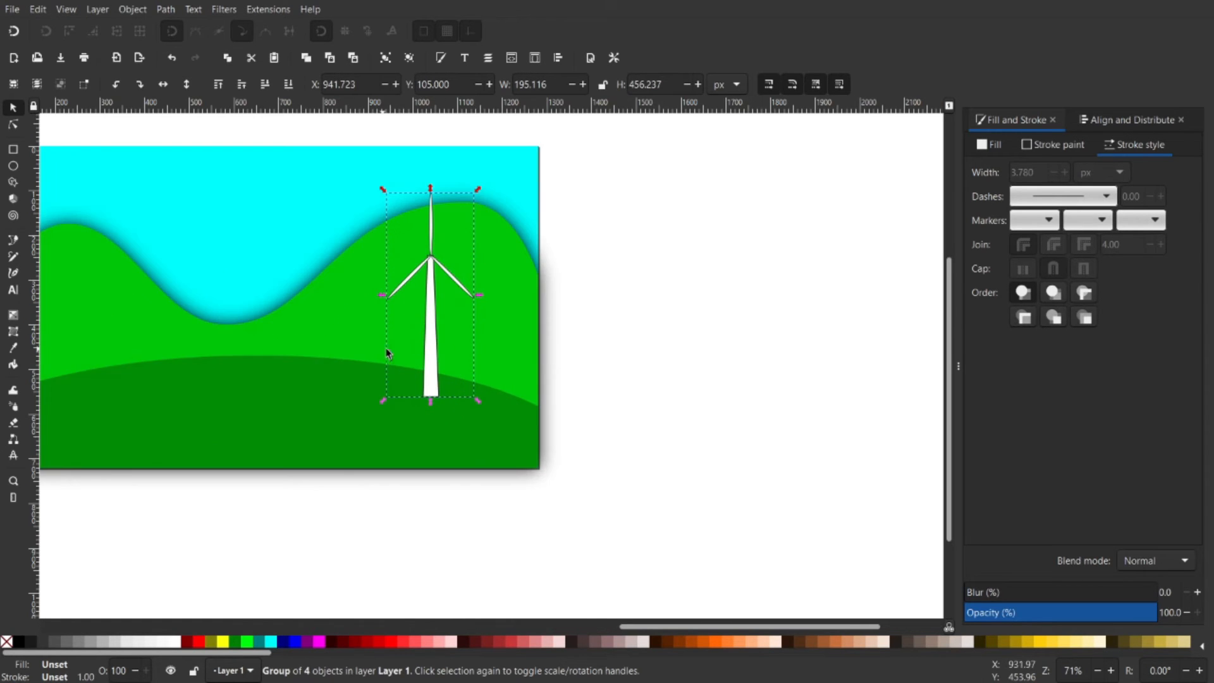
drag(472, 350, 491, 358)
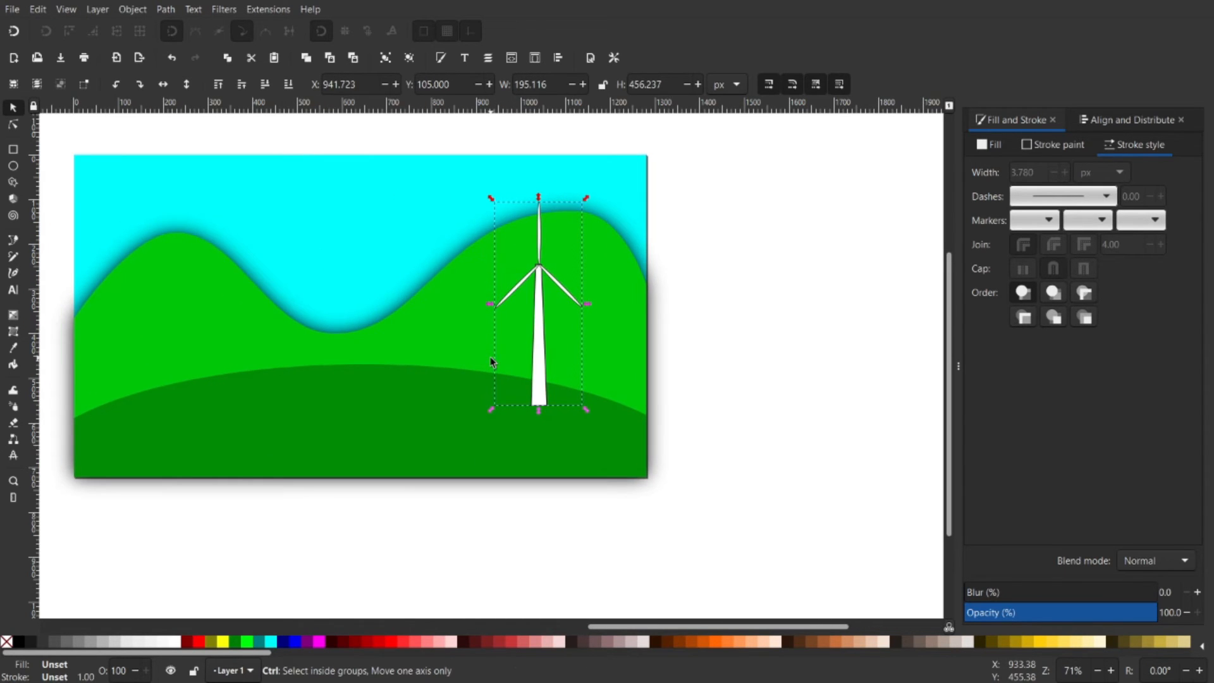
key(ctrl+d)
drag(538, 372, 157, 362)
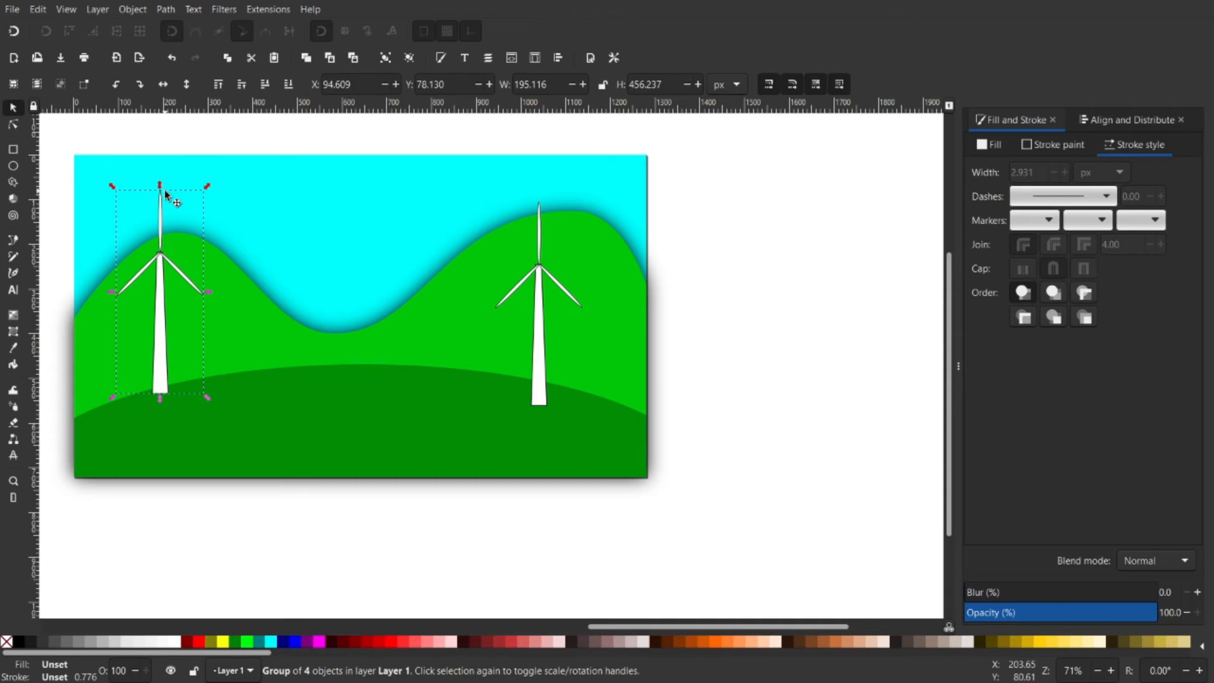
drag(160, 191, 161, 289)
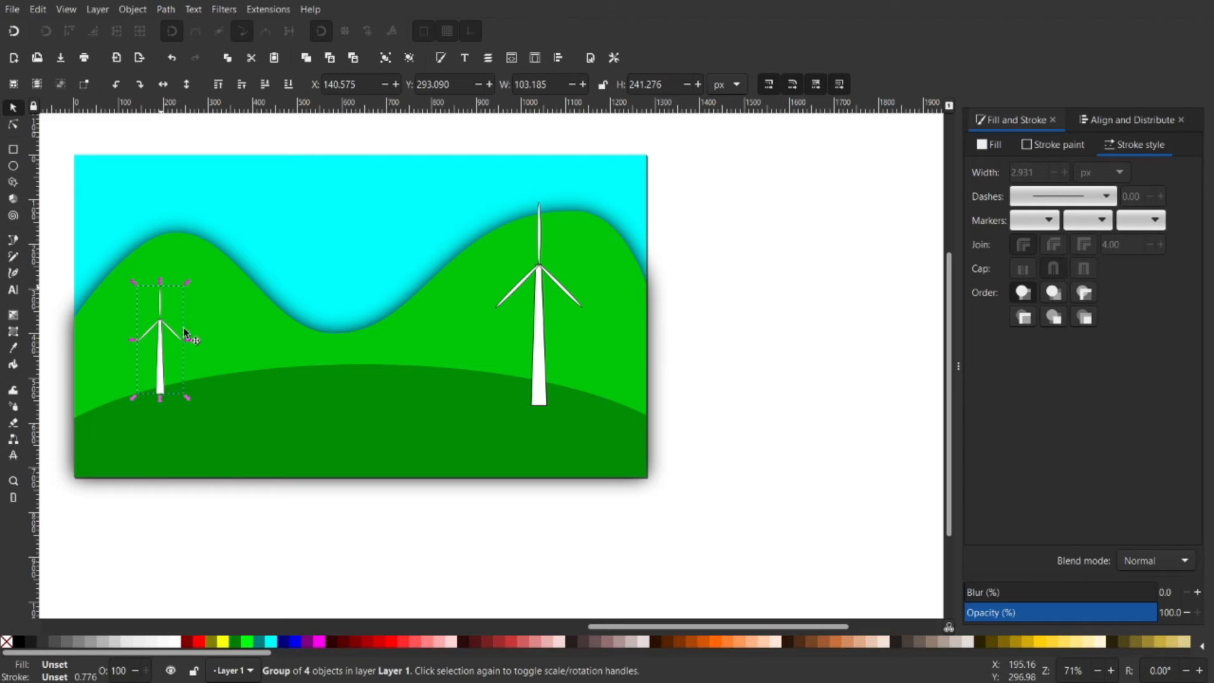
drag(289, 410, 325, 408)
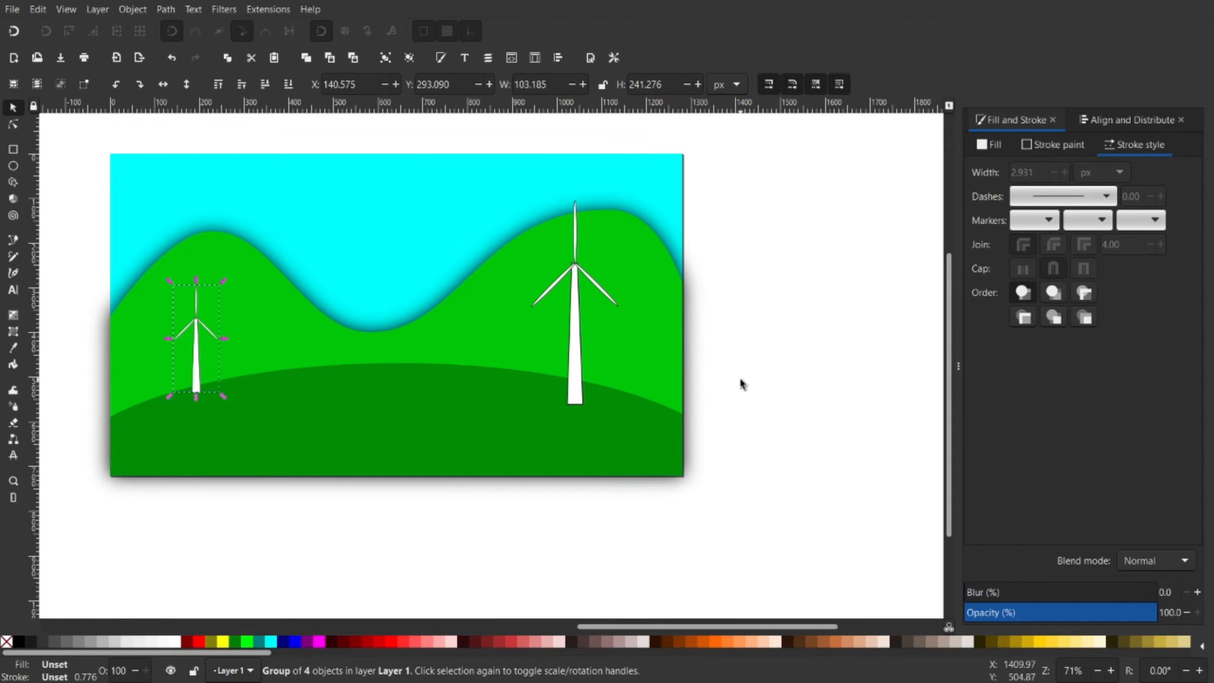
key(Escape)
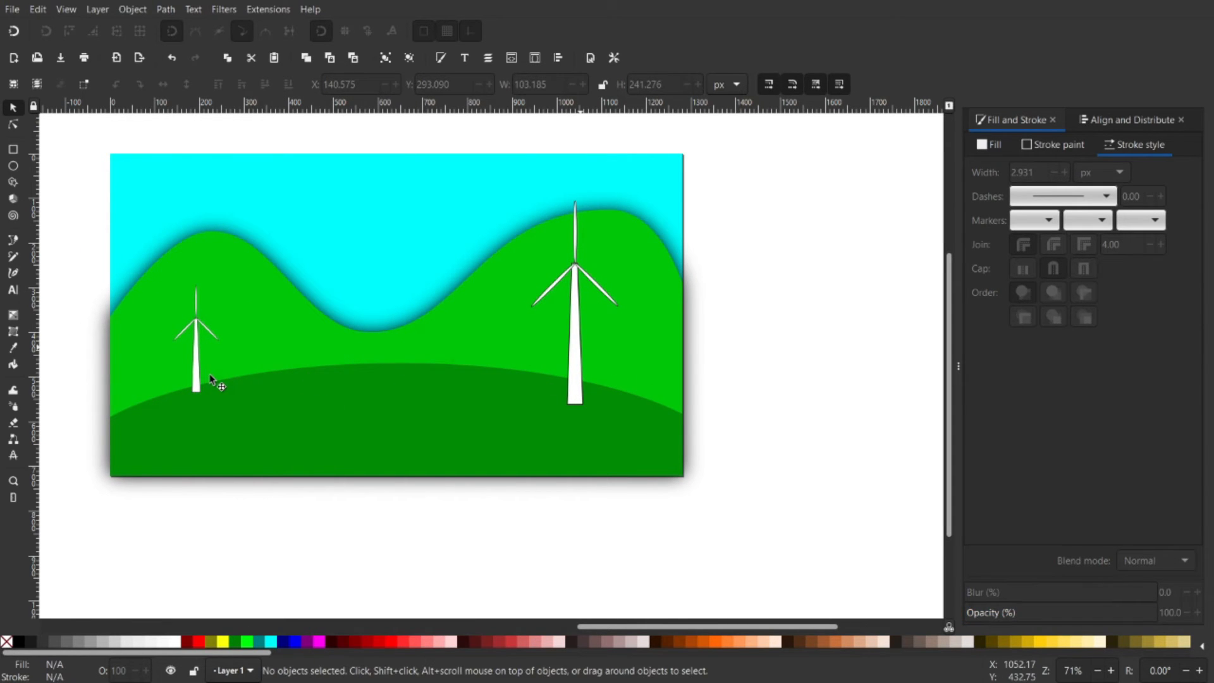
click(580, 347)
shift+click(195, 378)
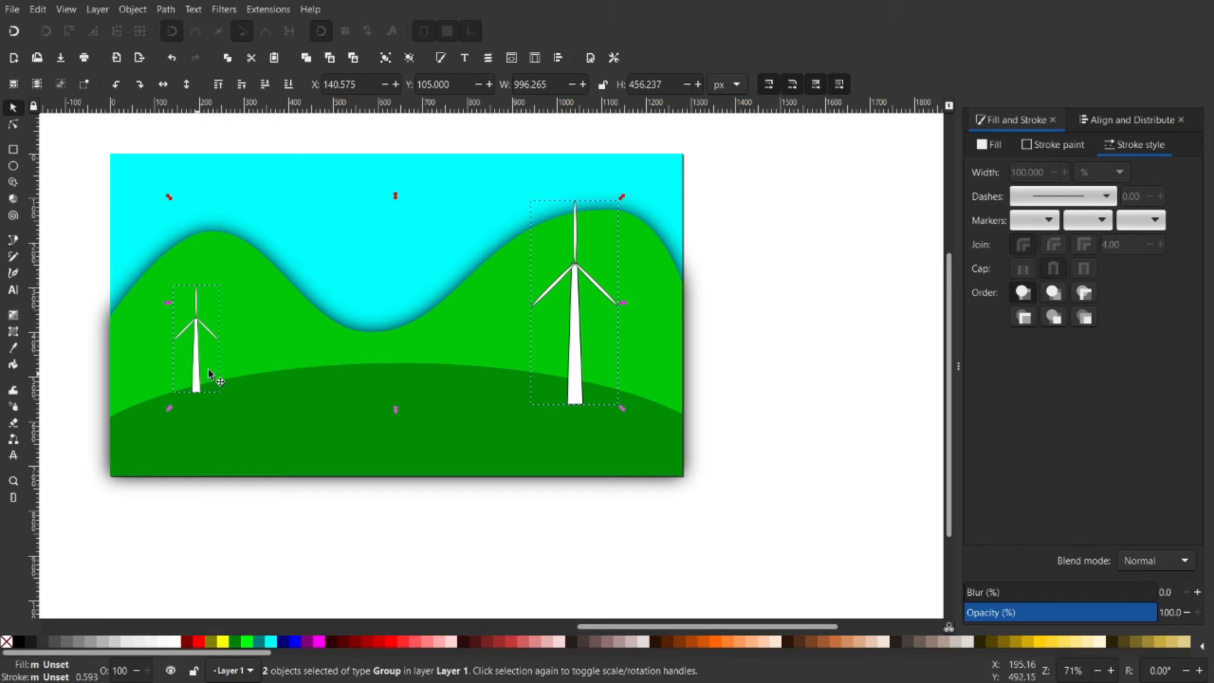
key(Escape)
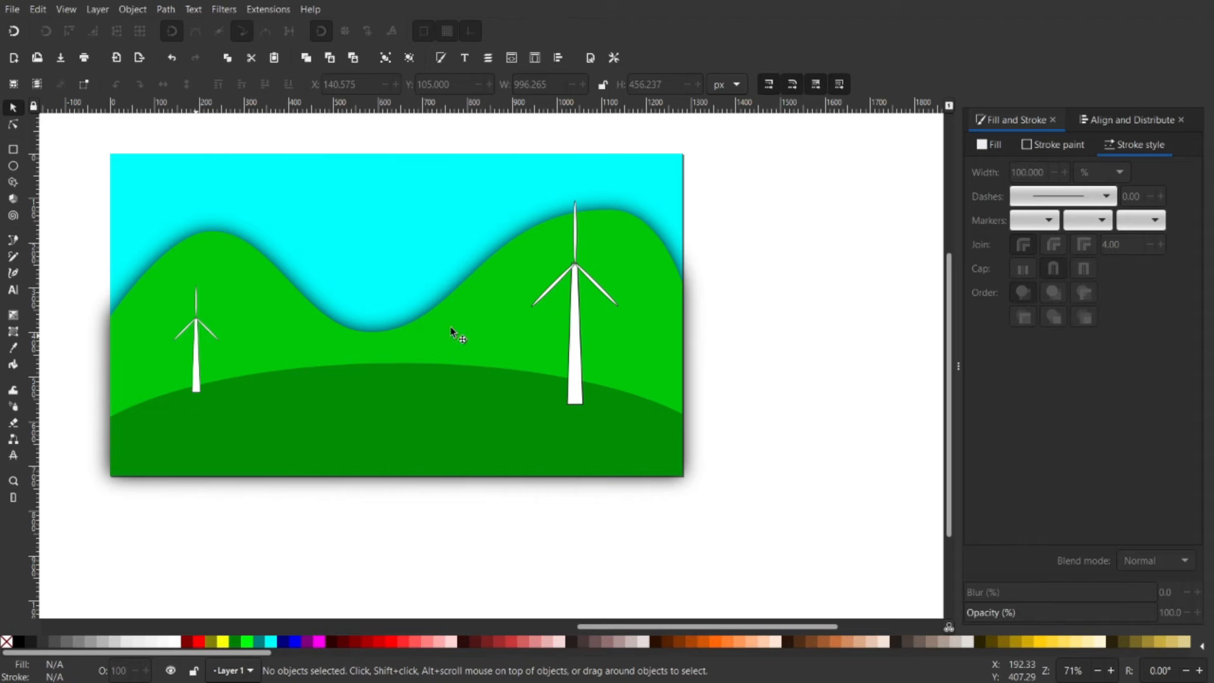
click(570, 352)
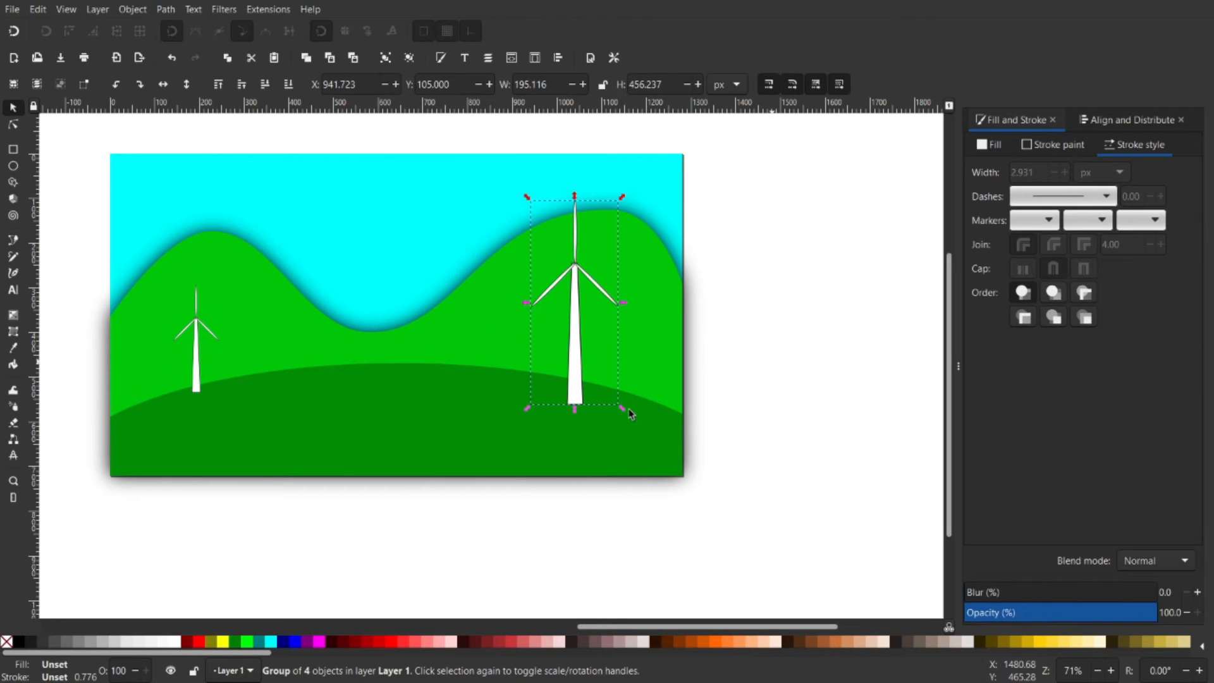
key(Escape)
Draw a dark green upright ellipse about 206 × 613 px and place it on the empty canvas beside the landscape
drag(705, 420, 476, 454)
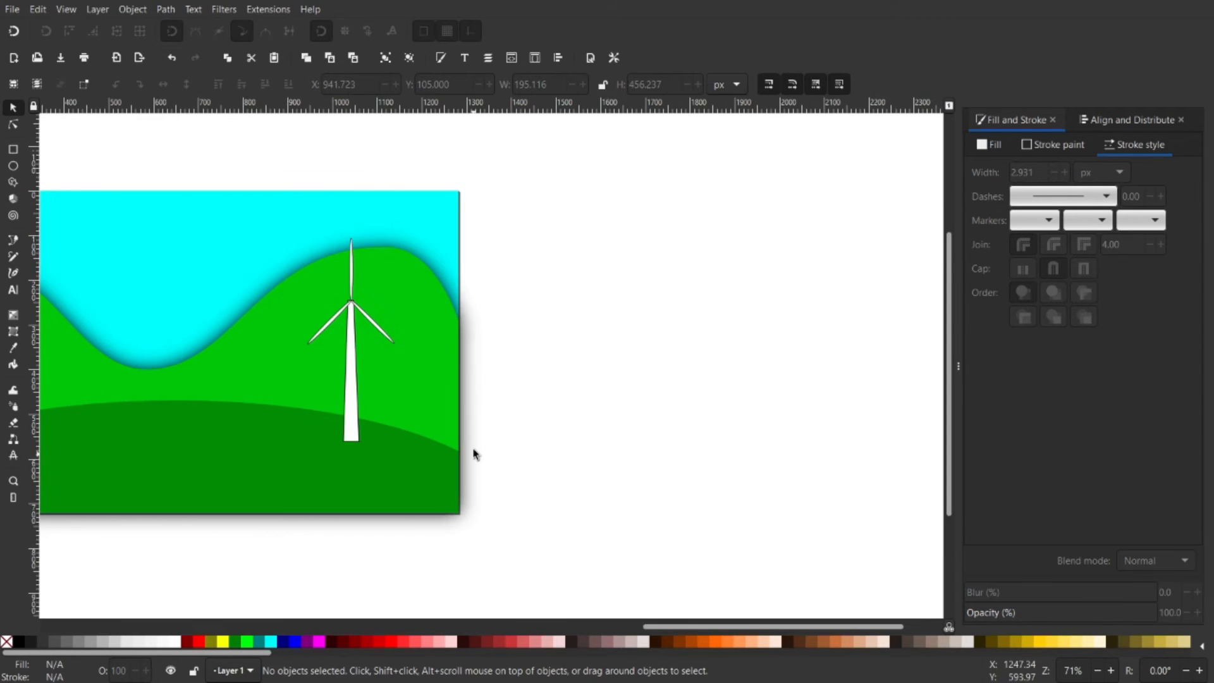
scroll(474, 450, down, 2)
drag(578, 481, 510, 488)
scroll(501, 441, up, 2)
drag(454, 431, 475, 448)
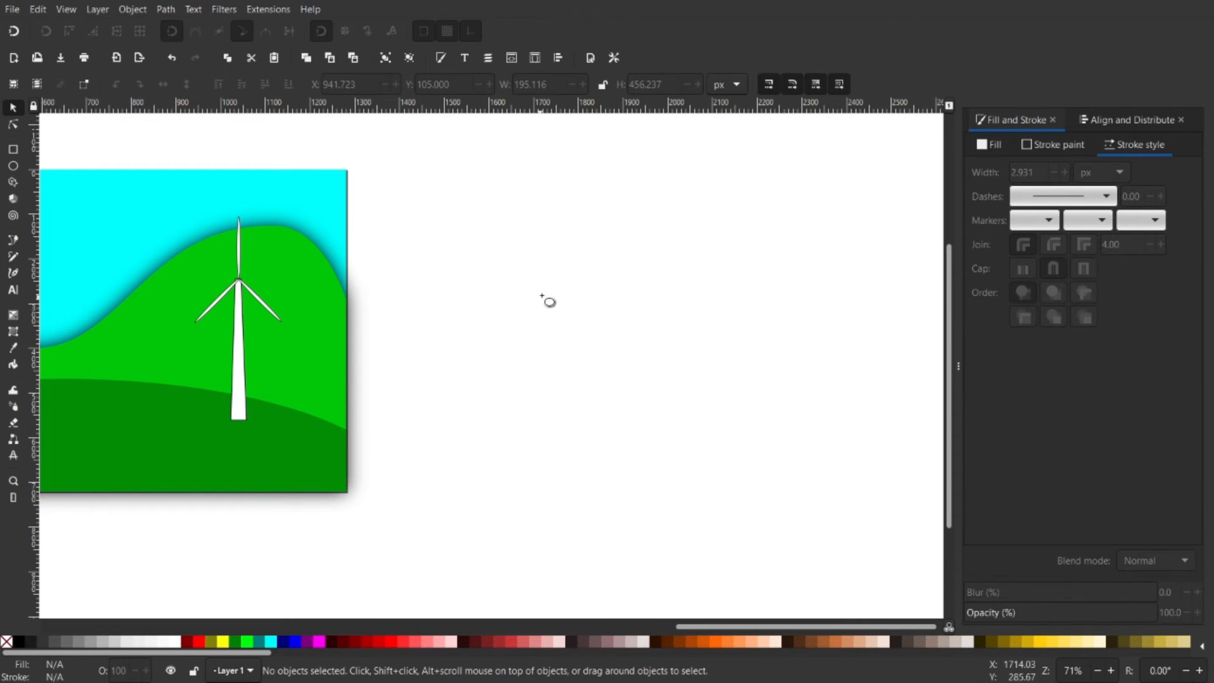
key(e)
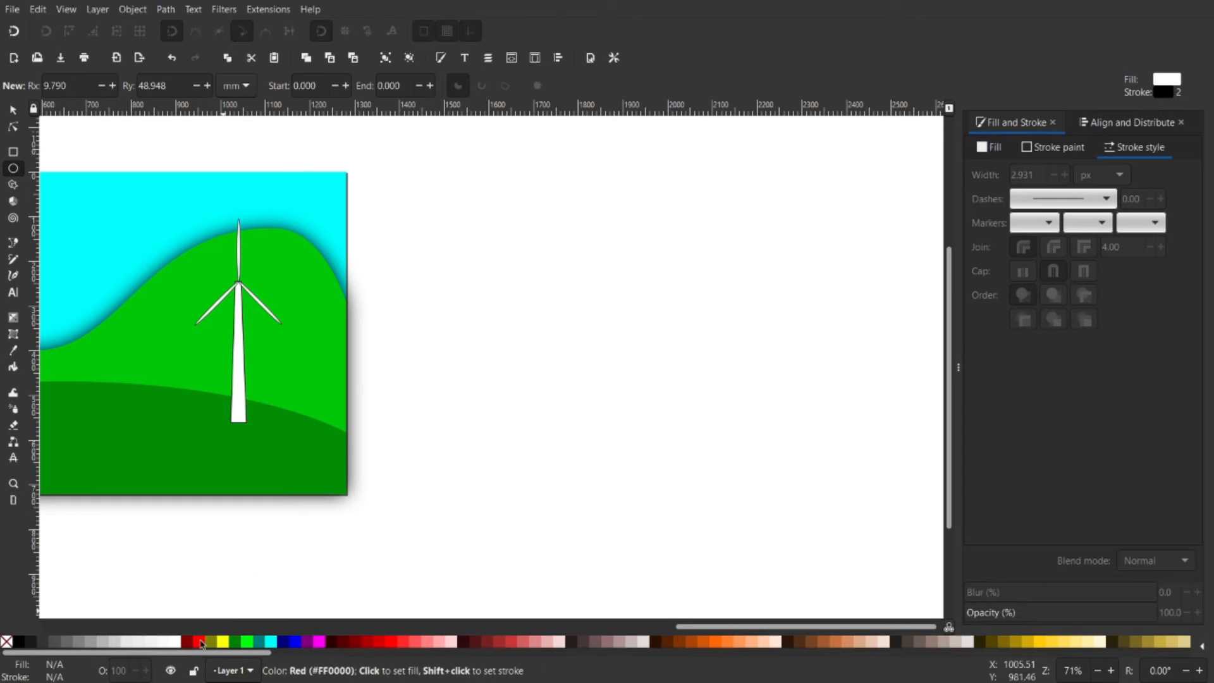
click(247, 642)
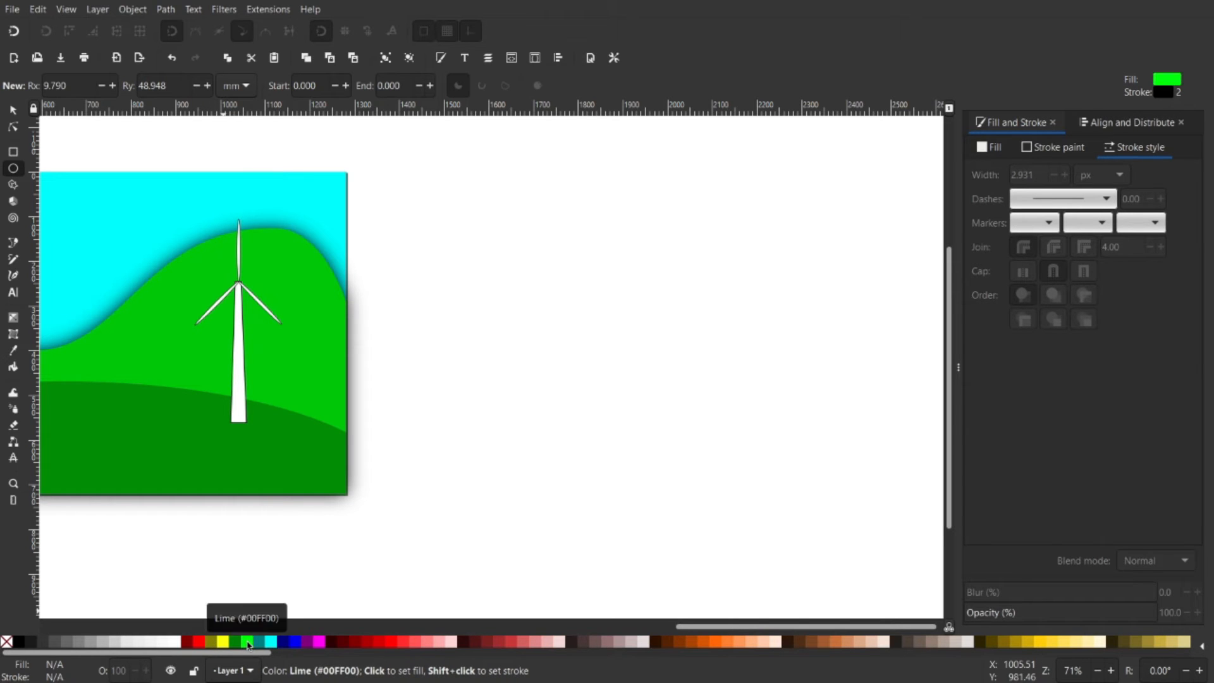
click(234, 642)
drag(514, 418, 499, 406)
drag(588, 216, 633, 355)
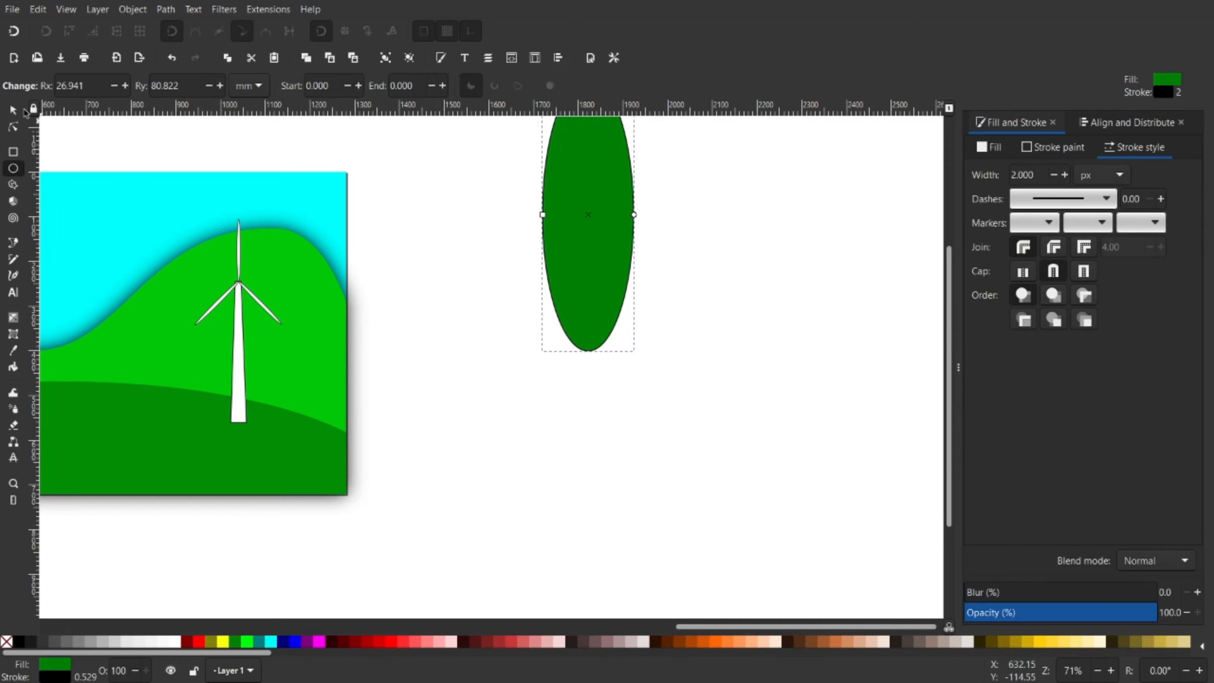
key(s)
drag(612, 189, 581, 288)
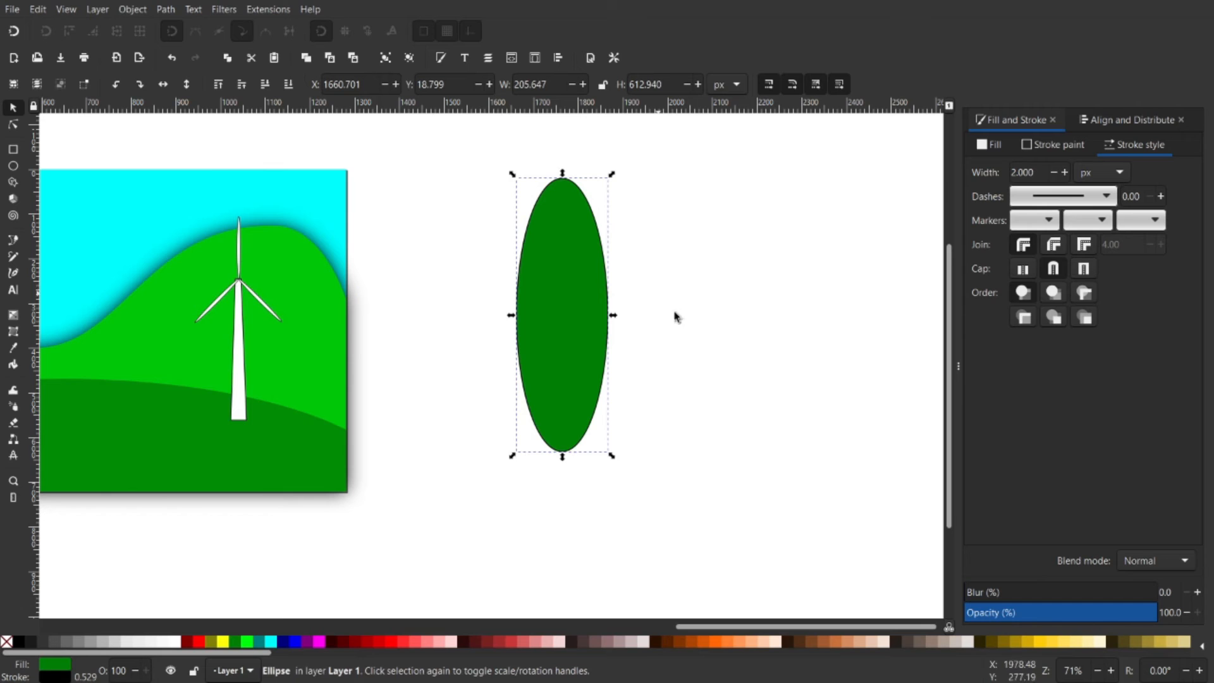
click(571, 463)
Draw a closed four-sided trunk outline beside the green ellipse, narrowing towards the top, about 66 × 611 px
mouse_move(575, 529)
mouse_down()
mouse_move(580, 496)
mouse_move(446, 498)
mouse_up()
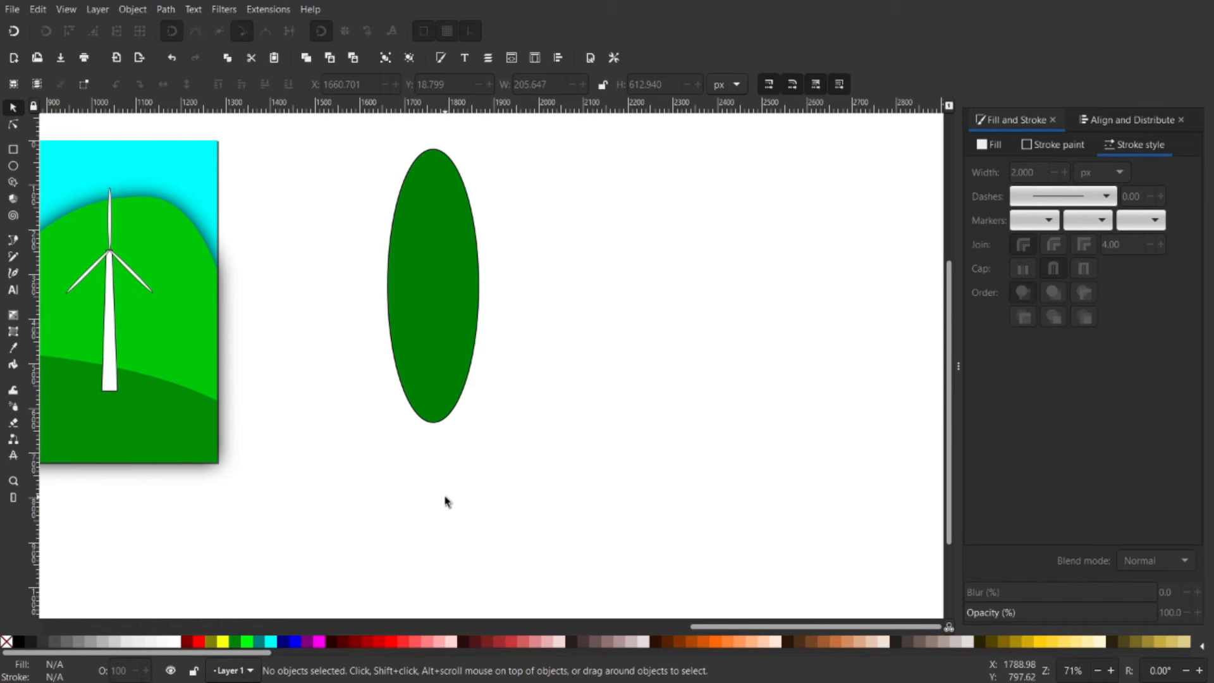
drag(560, 468, 530, 464)
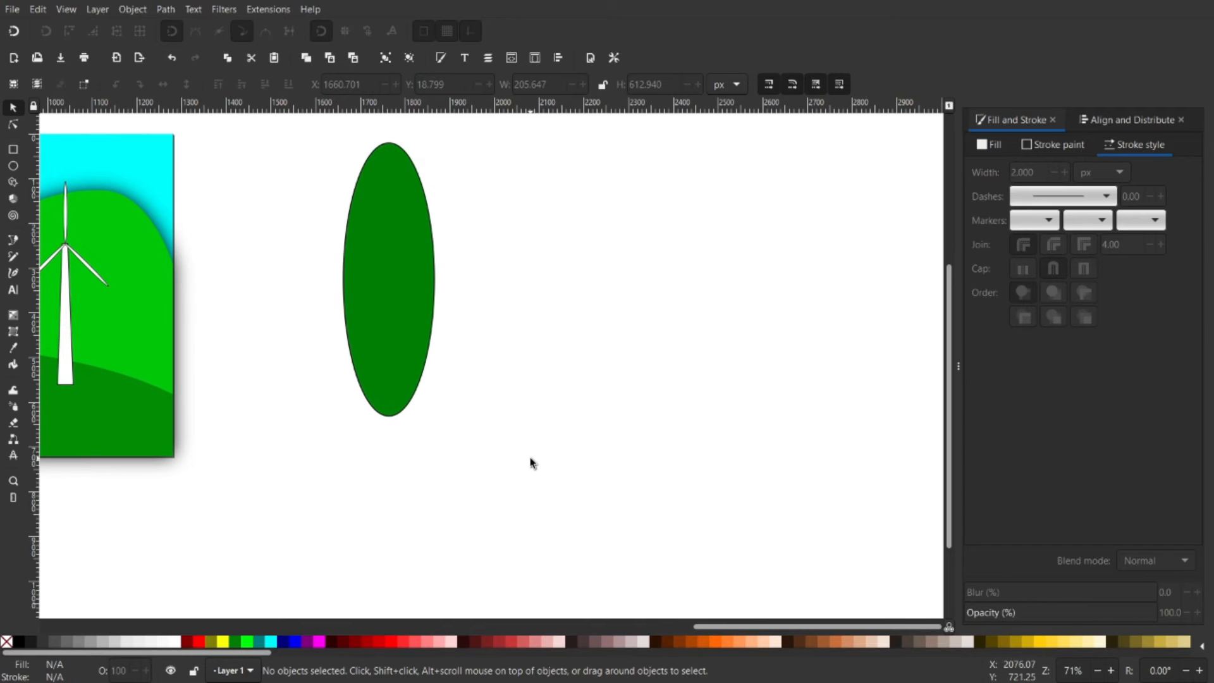
key(b)
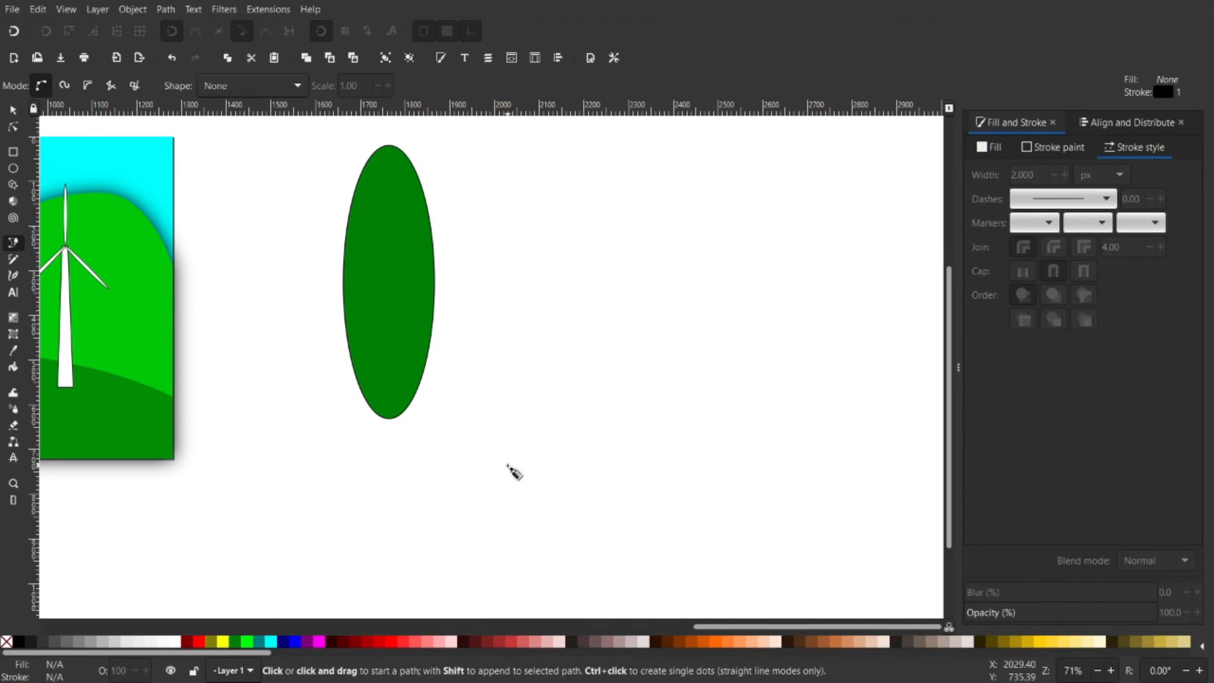
click(507, 484)
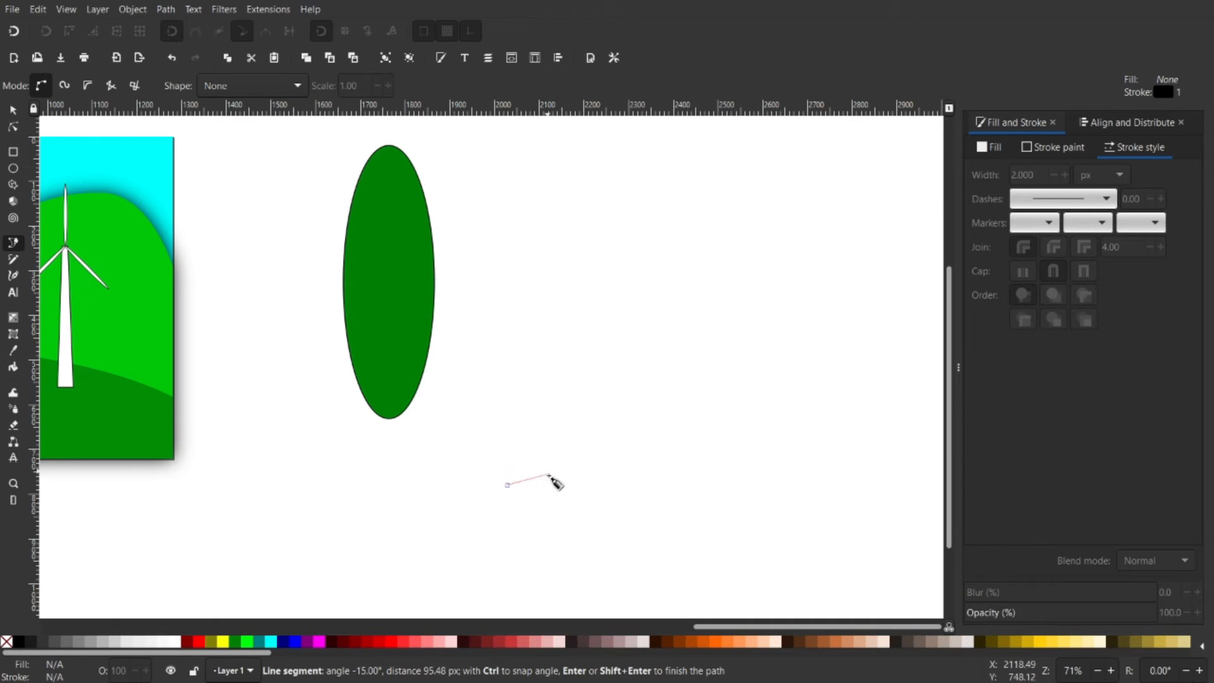
click(537, 484)
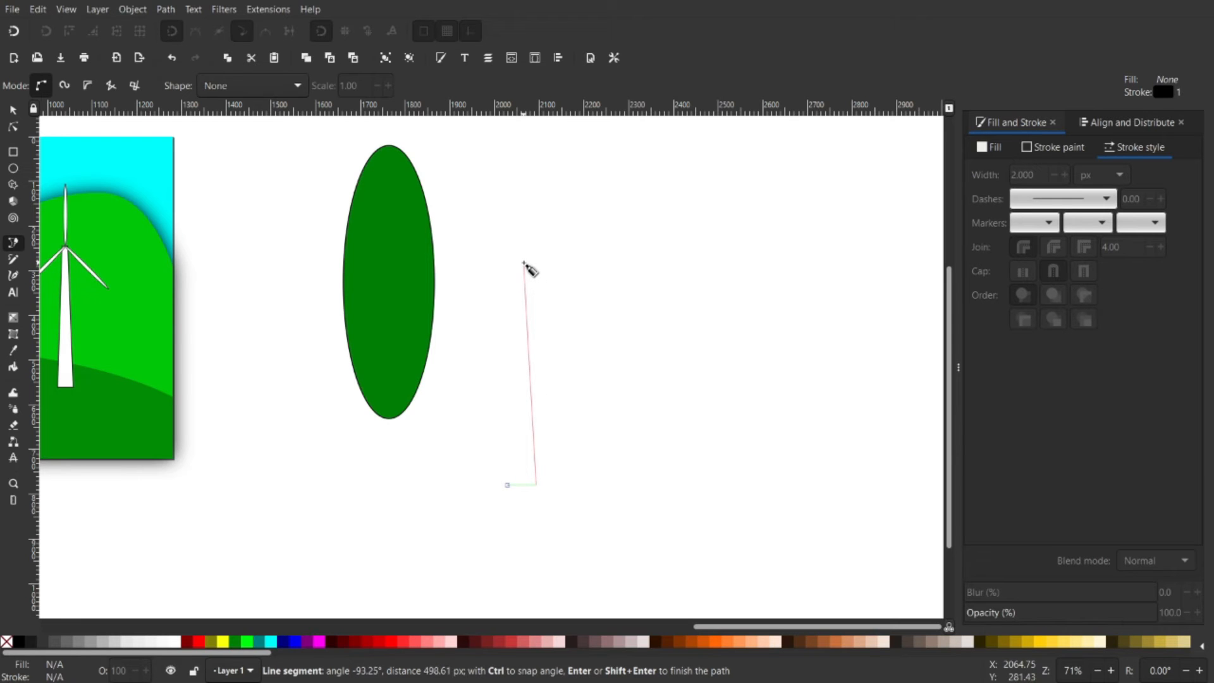
click(525, 215)
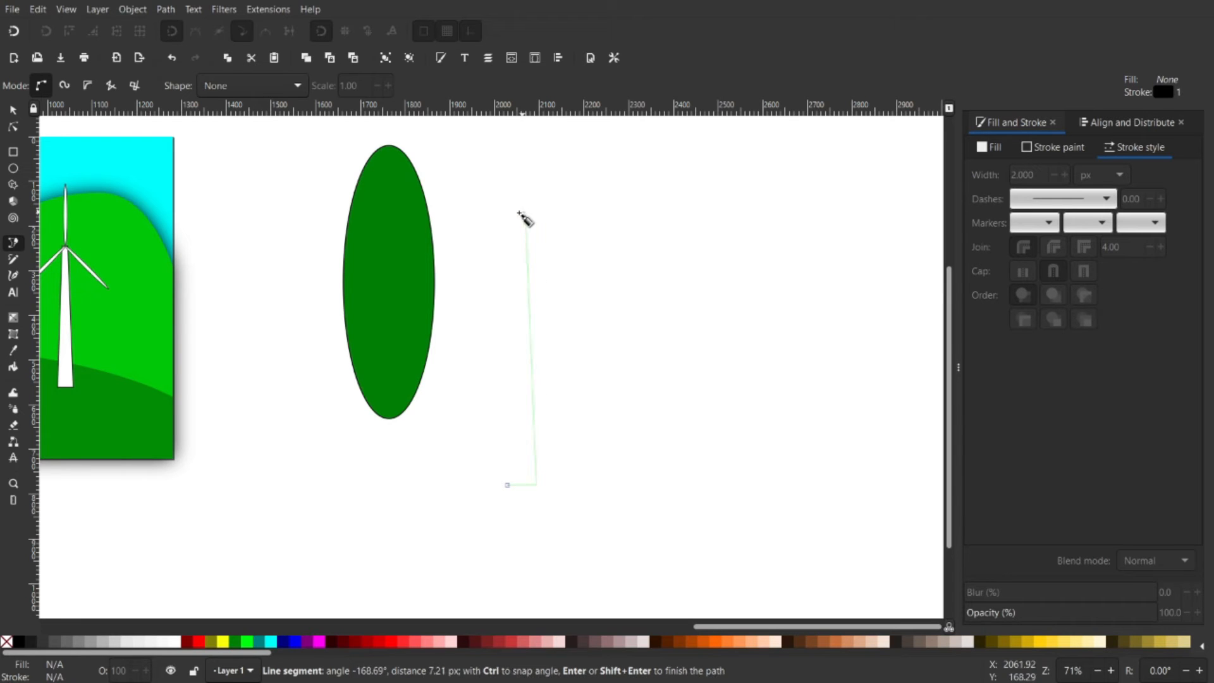
click(514, 212)
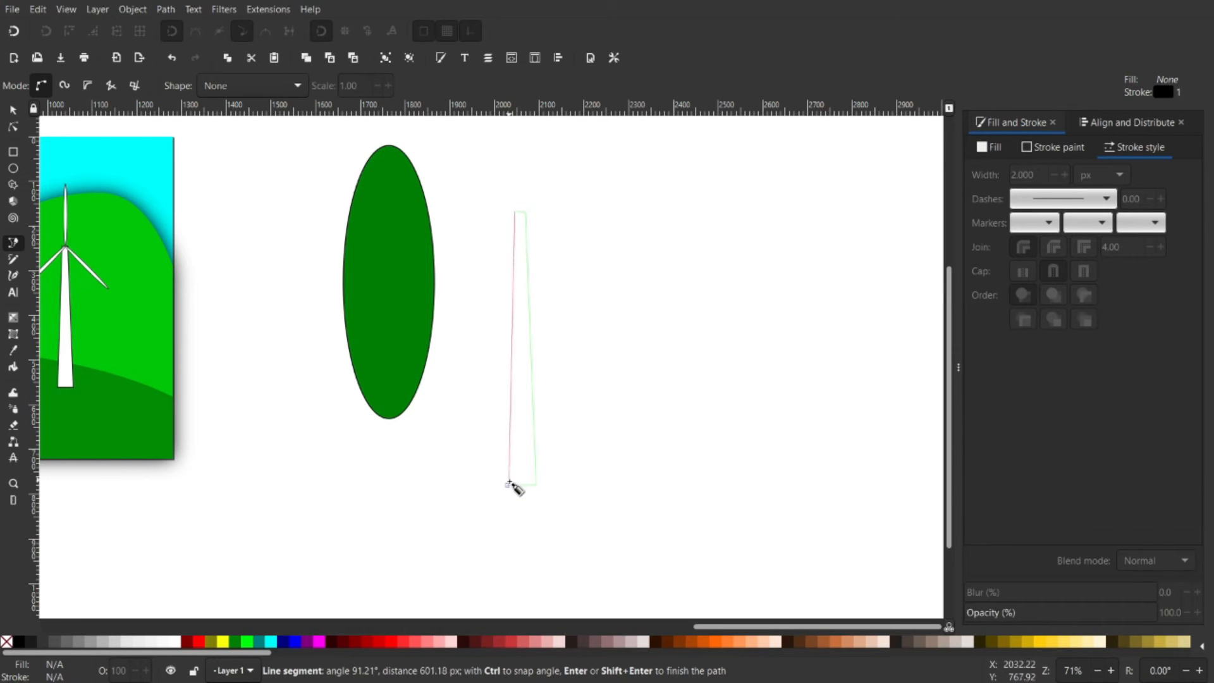
click(511, 487)
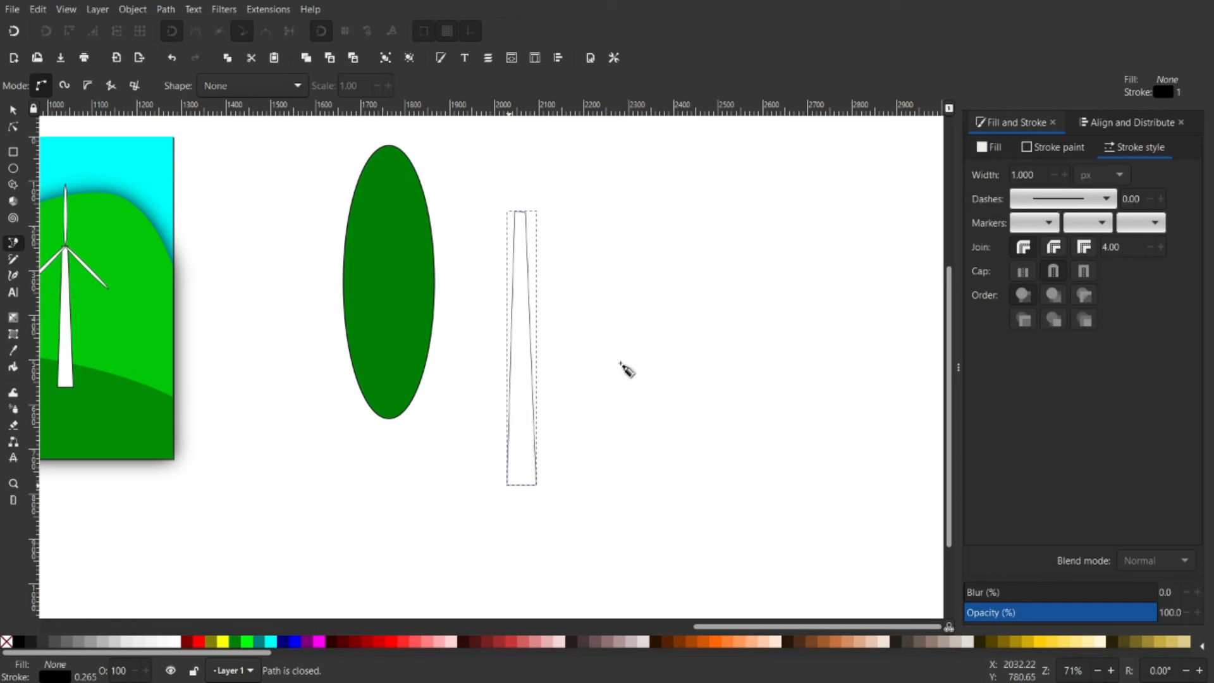
Align the trunk outline's two top nodes to a common horizontal line, relative to the last selected node
key(n)
drag(605, 154, 495, 226)
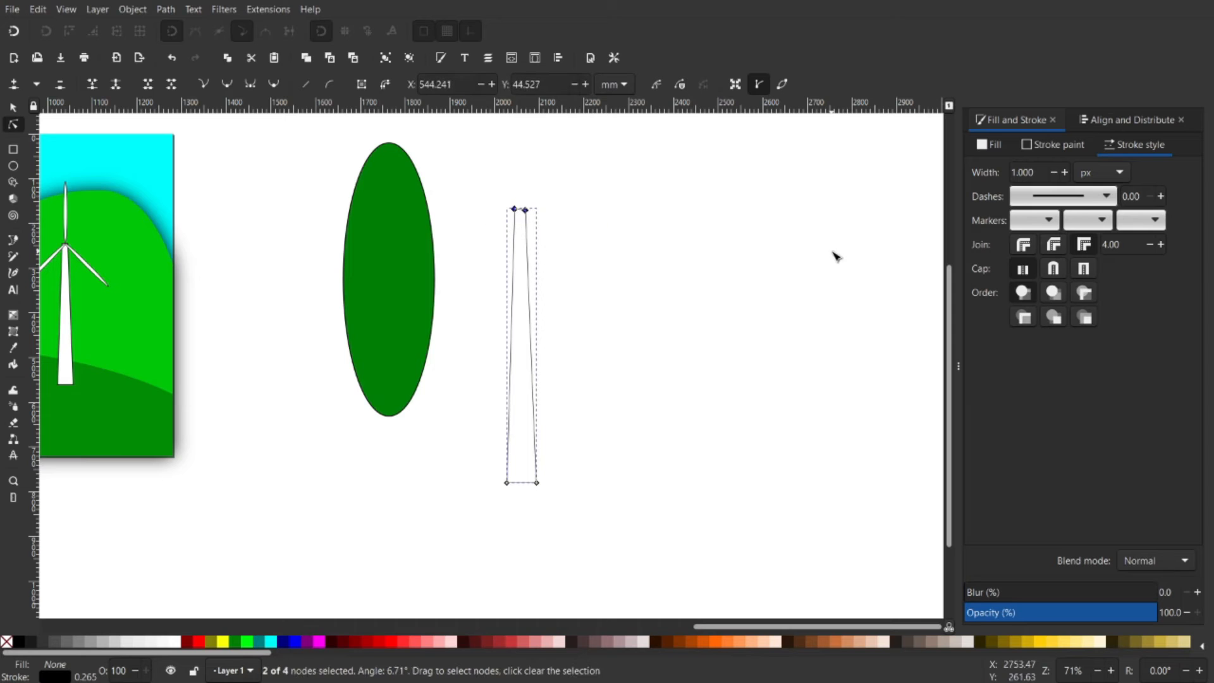
click(1100, 120)
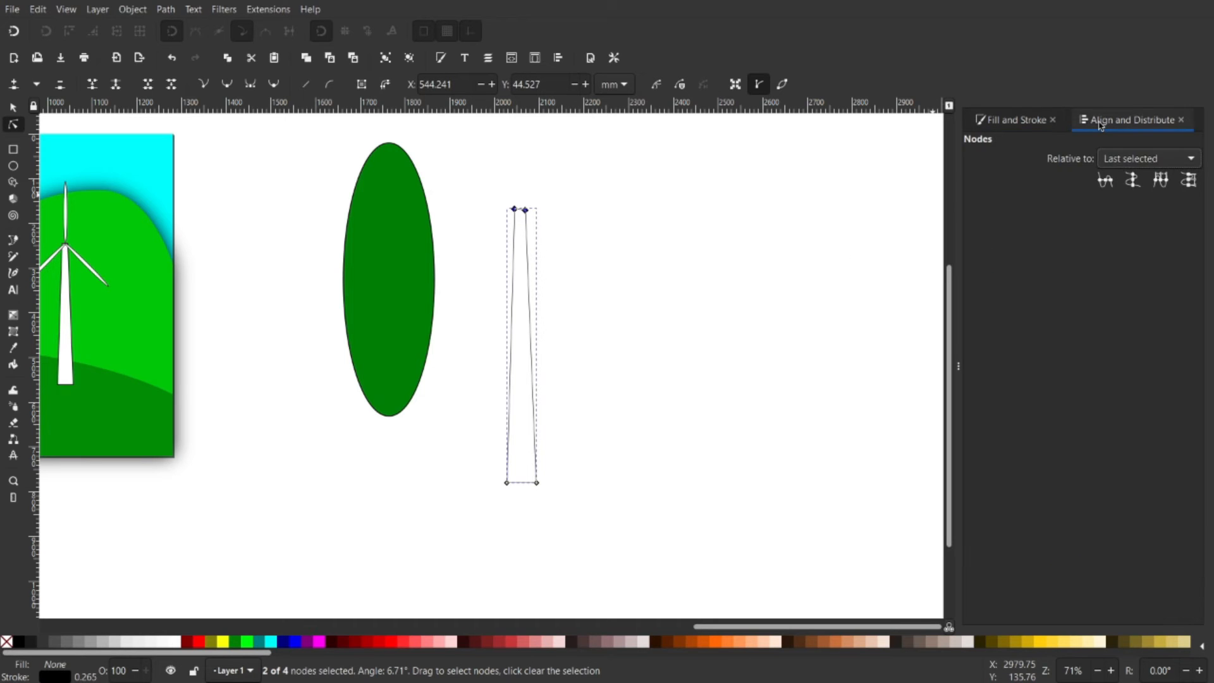
click(1154, 164)
click(1168, 160)
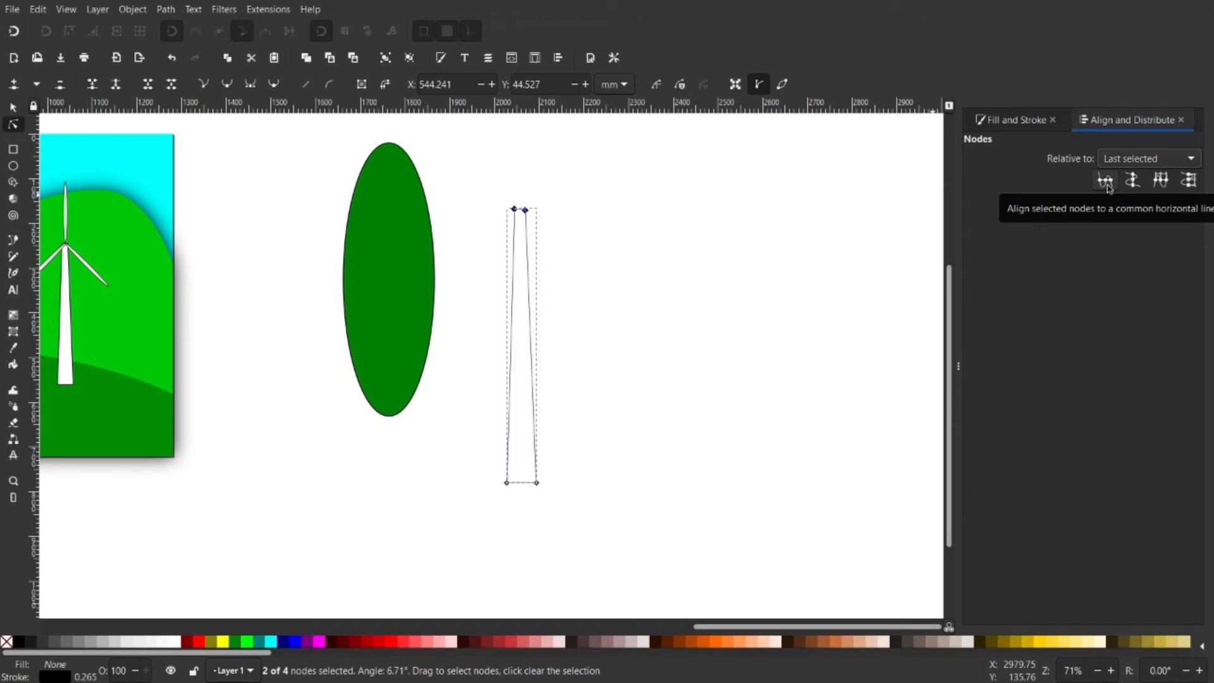
click(1108, 187)
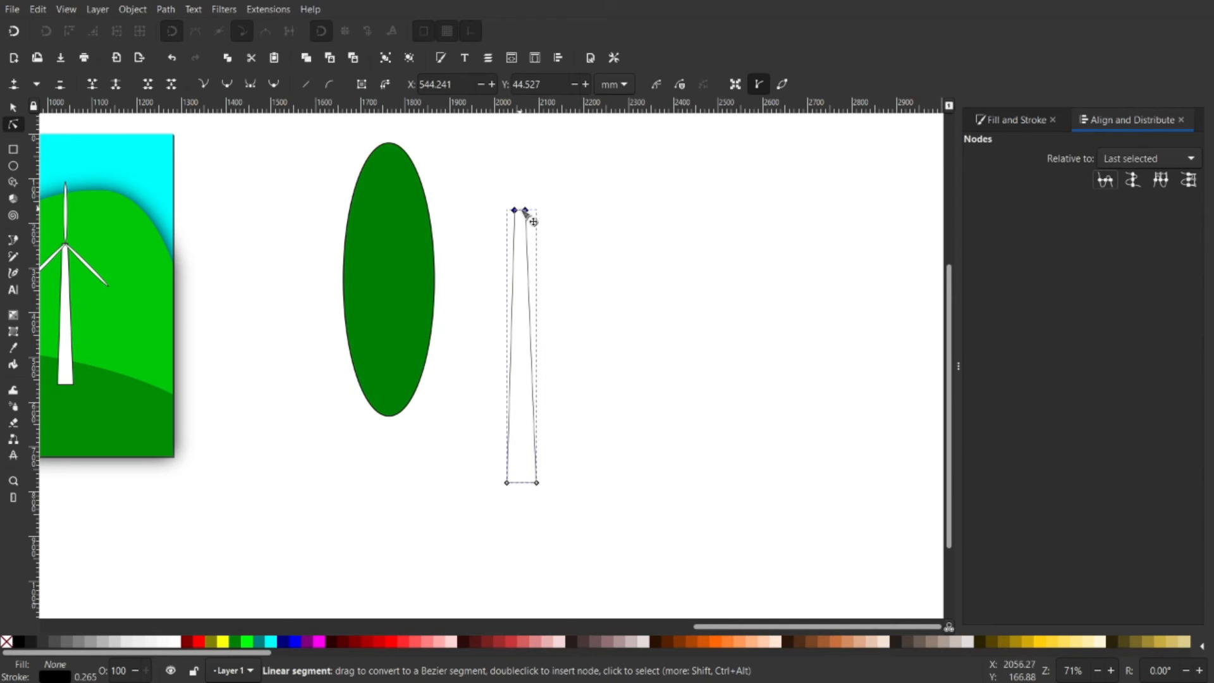
scroll(530, 215, up, 3)
scroll(525, 215, down, 3)
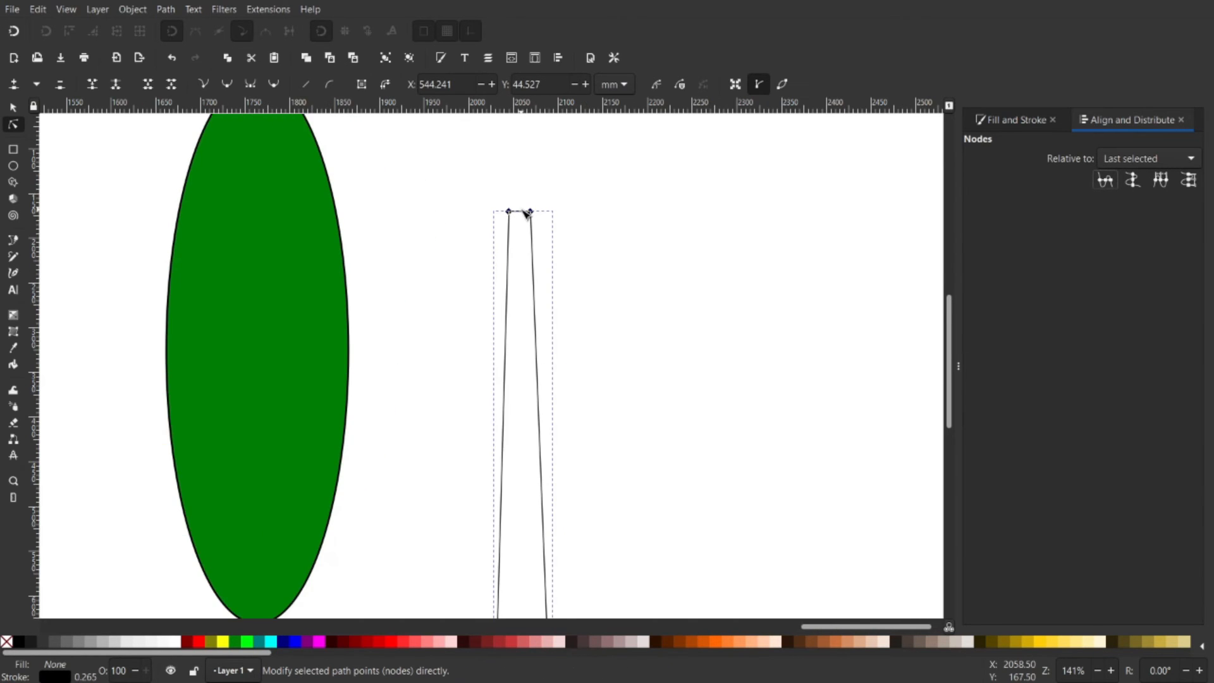
key(Escape)
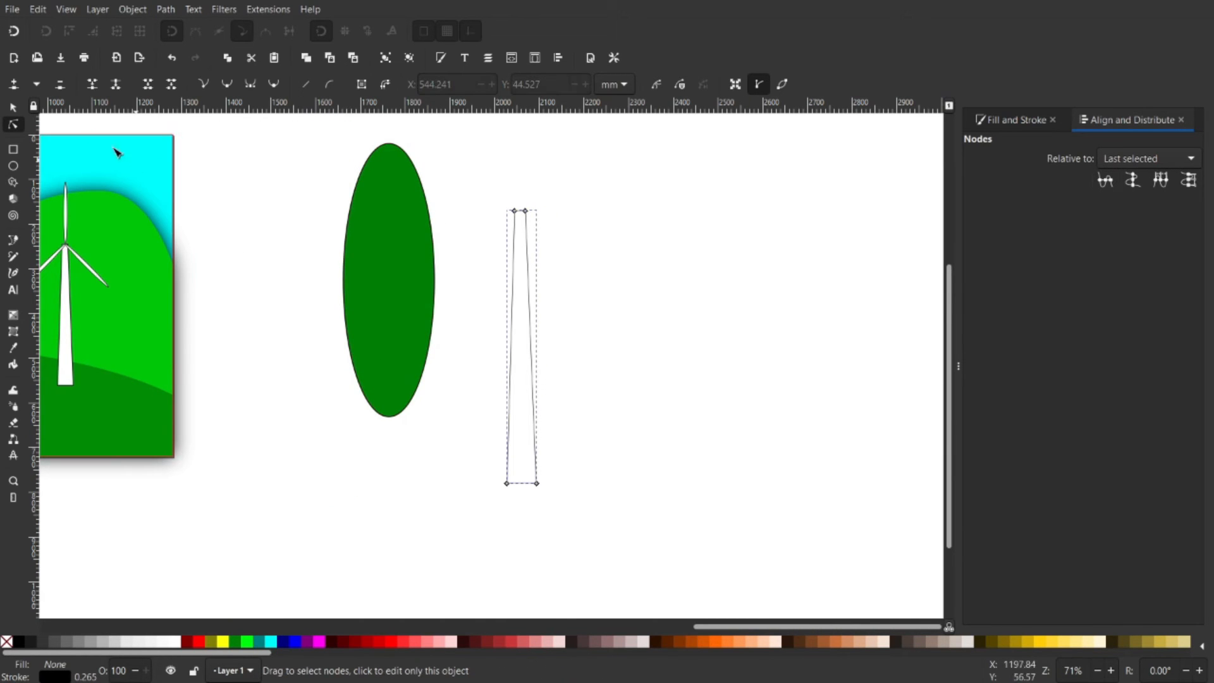
Fill the tapered trunk shape with dark brown
click(13, 109)
drag(274, 335, 288, 338)
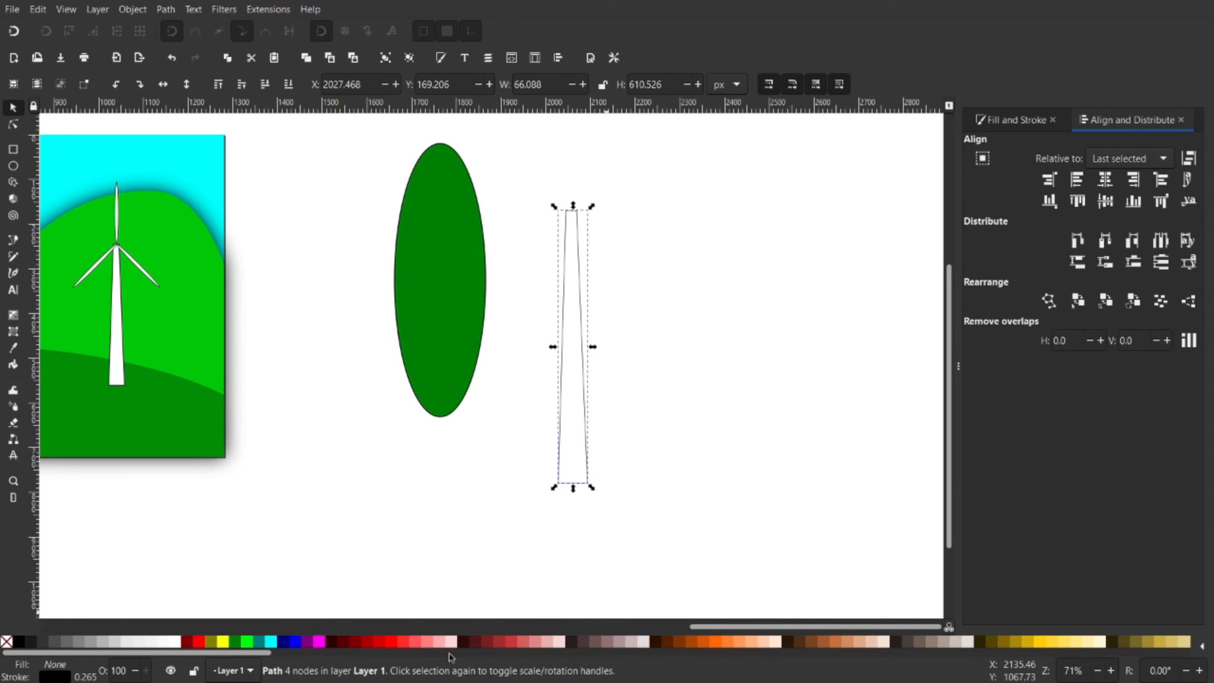
drag(260, 656, 307, 655)
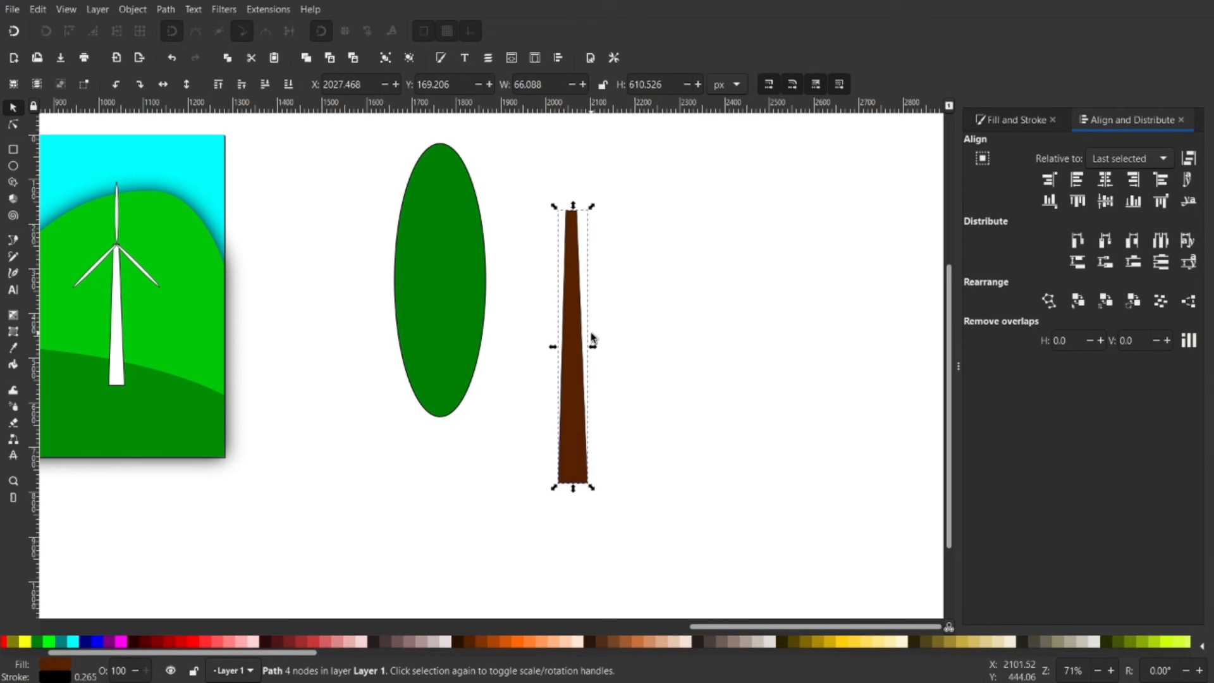
click(644, 245)
Draw a dark brown horizontal rectangle about 374 × 85 px to the right of the trunk and convert it to a path
drag(644, 243, 561, 275)
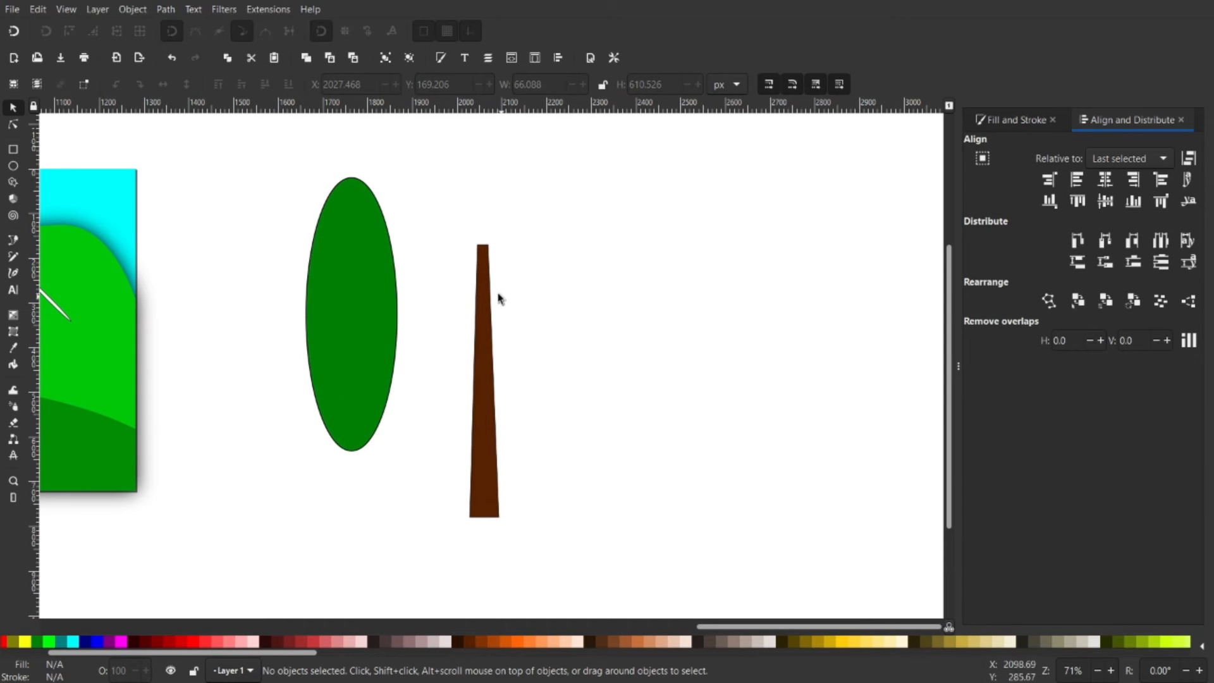
key(r)
drag(591, 264, 758, 302)
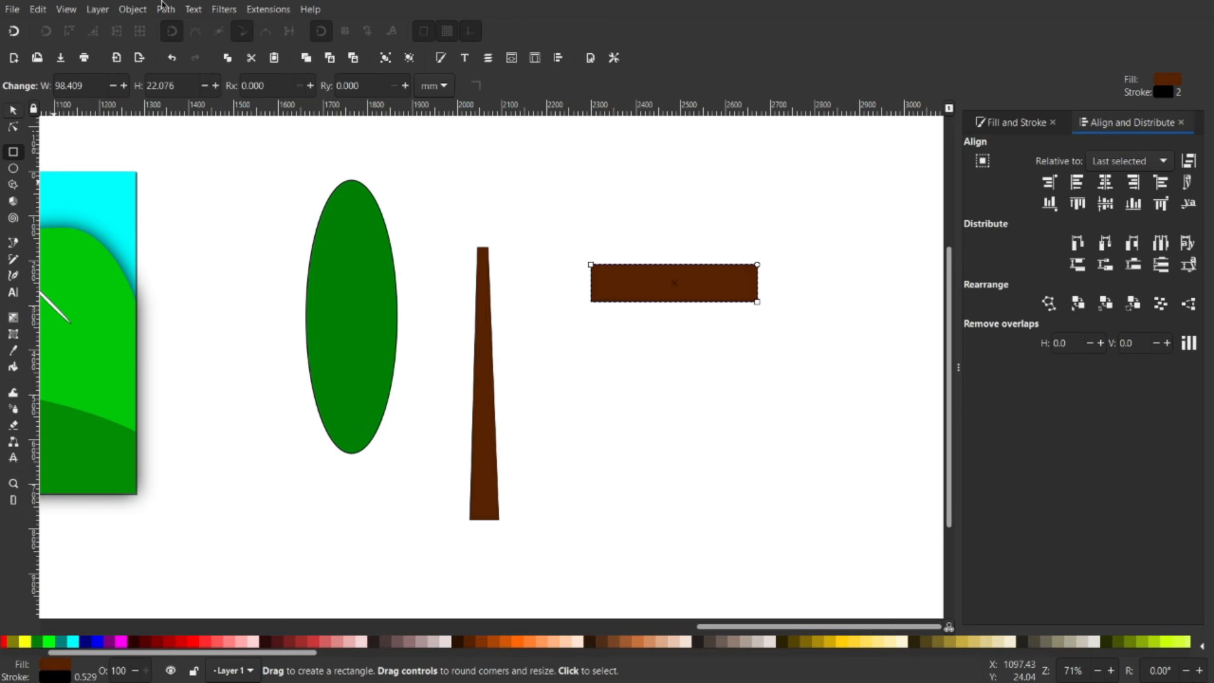
key(s)
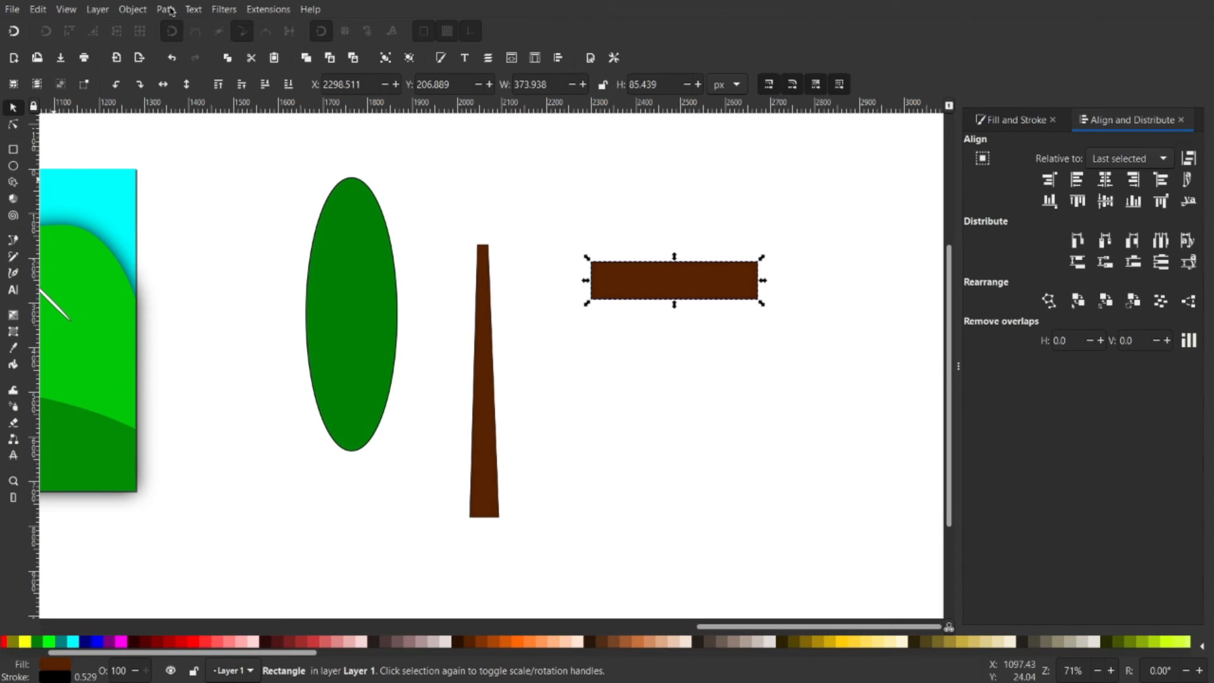
click(170, 10)
click(177, 26)
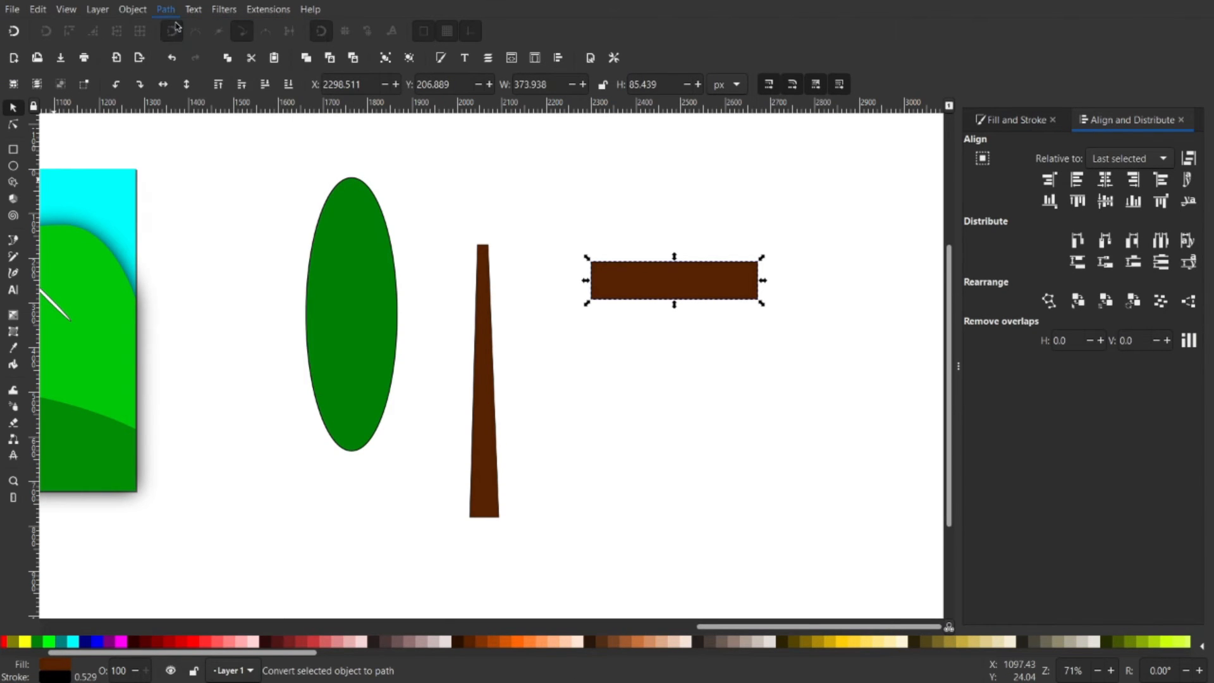
Join the brown rectangle's two right-hand nodes into one node, turning it into a pointed branch shape
key(n)
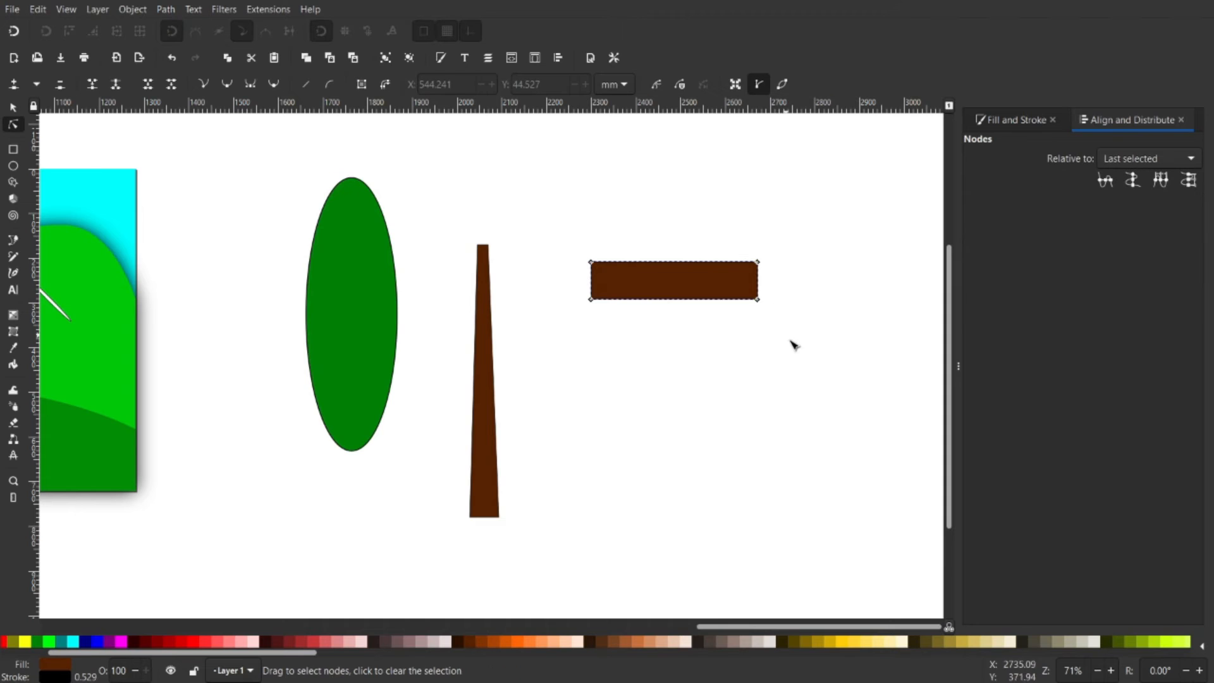
drag(850, 429, 738, 235)
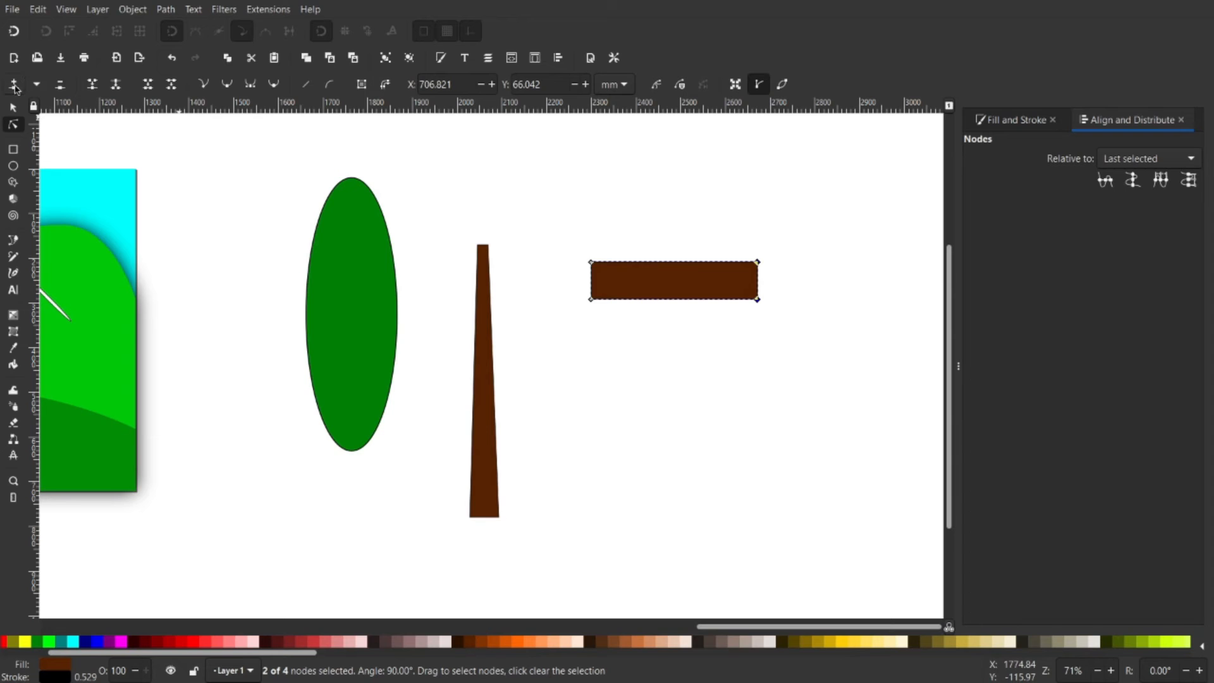
click(93, 85)
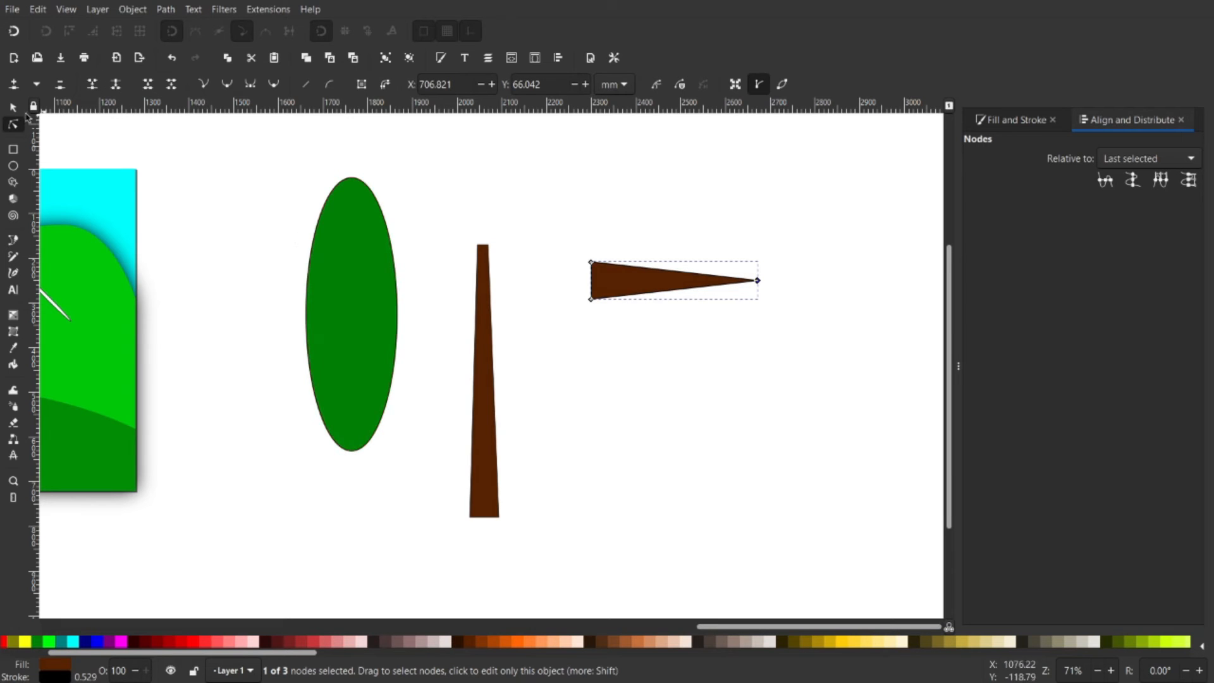
Narrow the branch's wide end by bringing its two left-hand nodes closer together, making the branch about 35 px thick
drag(550, 187, 614, 358)
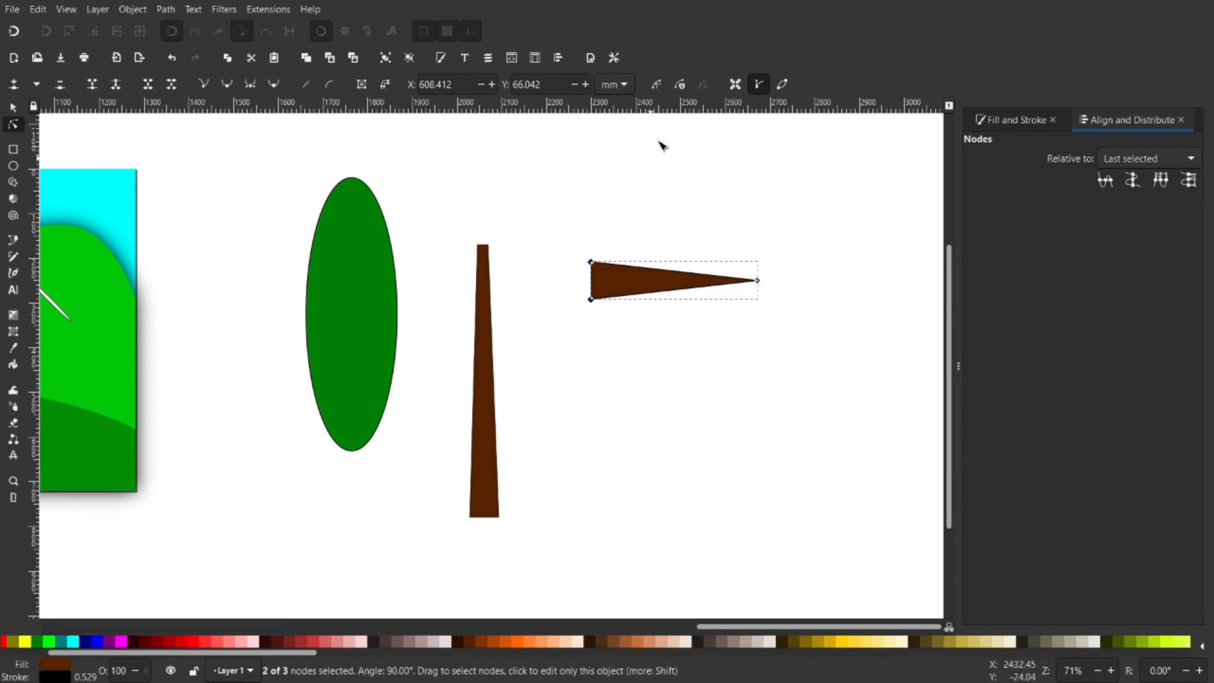
click(736, 85)
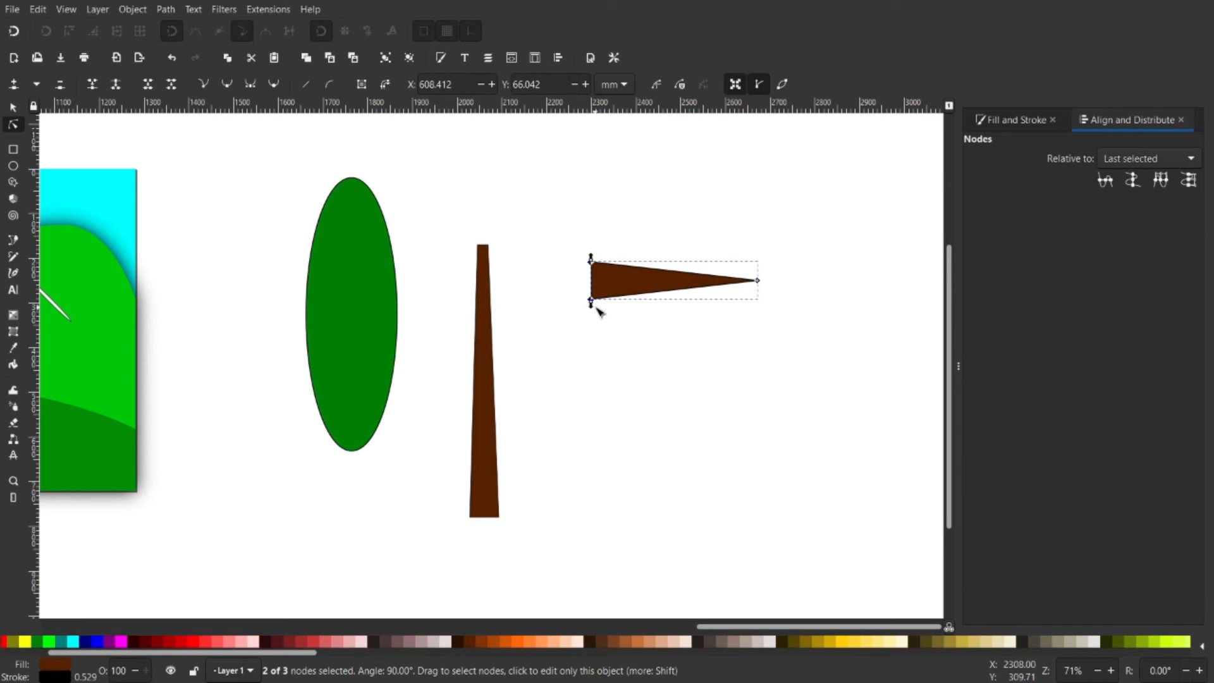
mouse_move(592, 305)
mouse_down()
mouse_move(590, 282)
mouse_move(595, 307)
mouse_move(593, 292)
mouse_up()
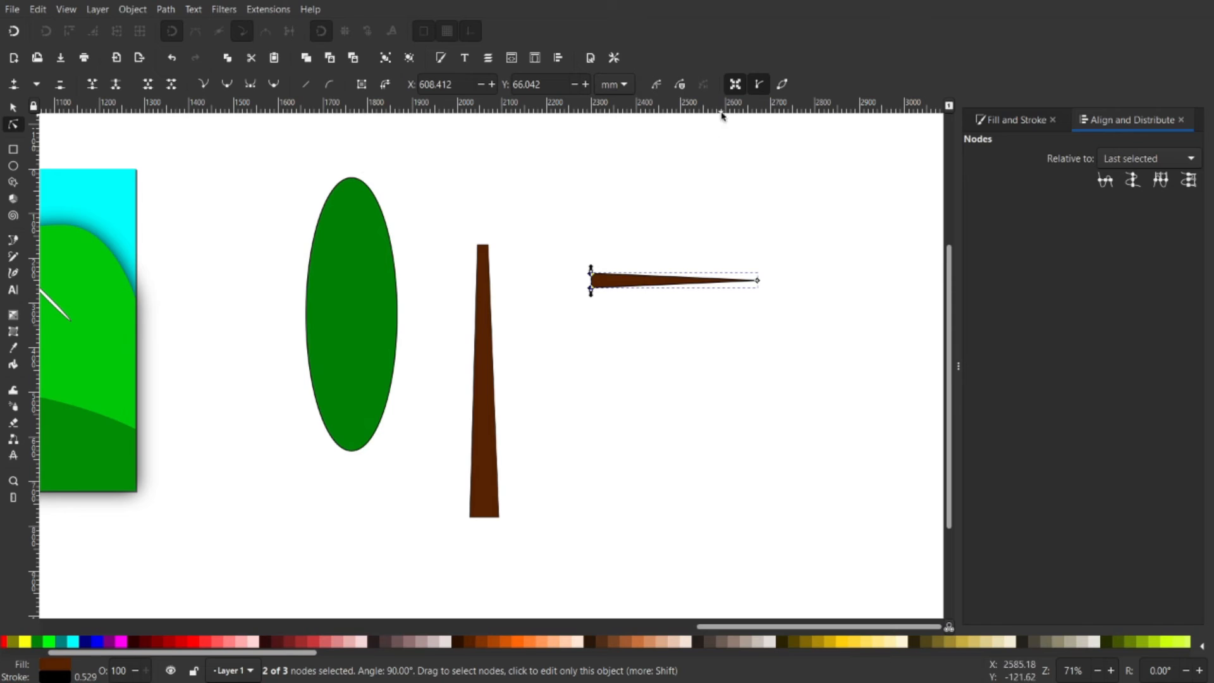
click(736, 86)
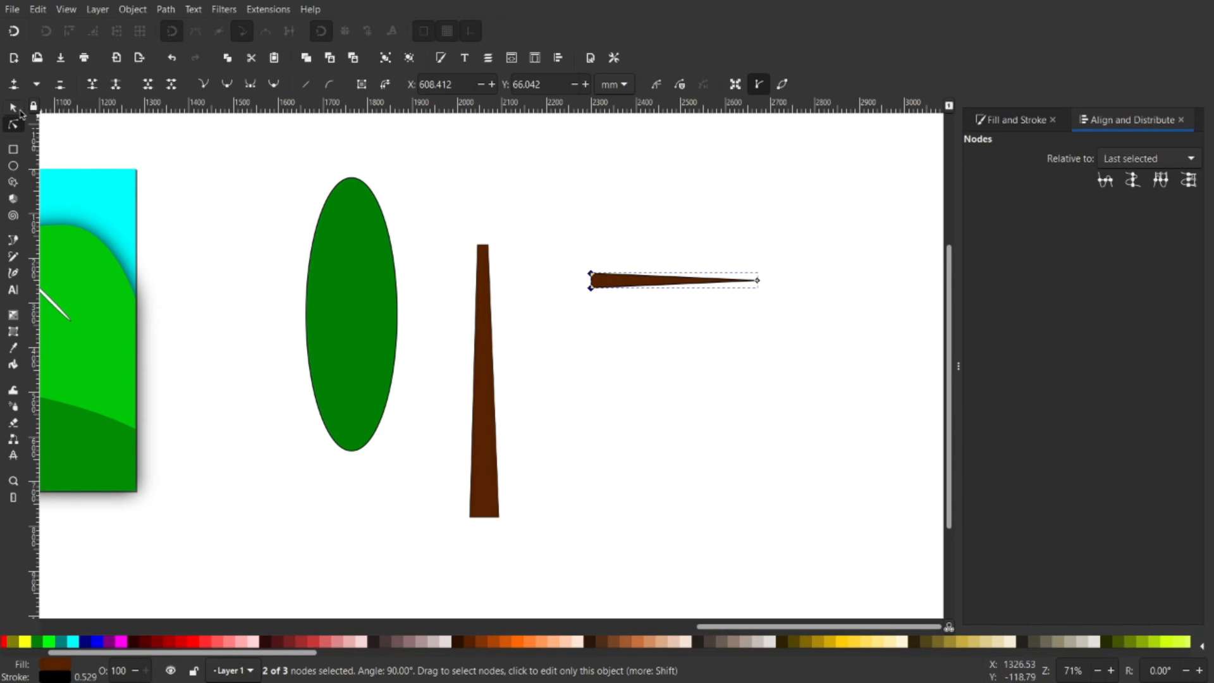
Attach the branch to the trunk's right side, slanting it upward and scaling it proportionally to about 175 × 101 px
key(s)
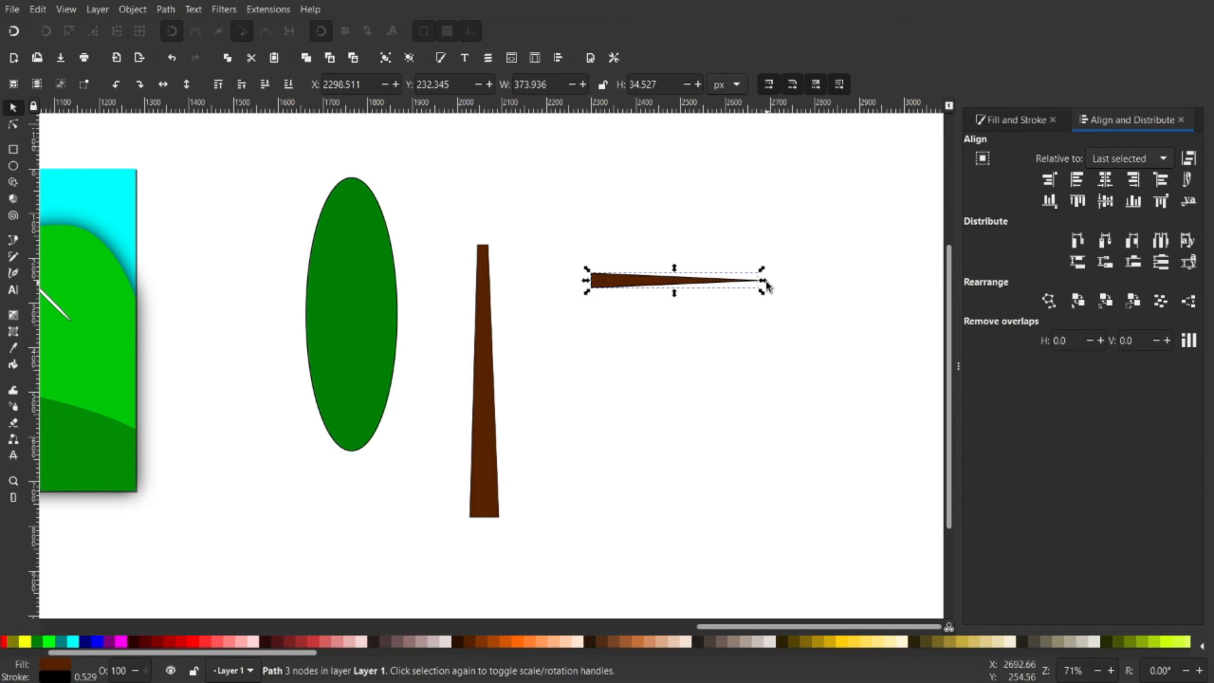
mouse_move(763, 285)
mouse_down()
mouse_move(732, 282)
mouse_move(763, 289)
mouse_move(754, 283)
mouse_up()
drag(622, 281, 511, 438)
click(515, 442)
drag(650, 427, 641, 388)
drag(527, 443, 535, 352)
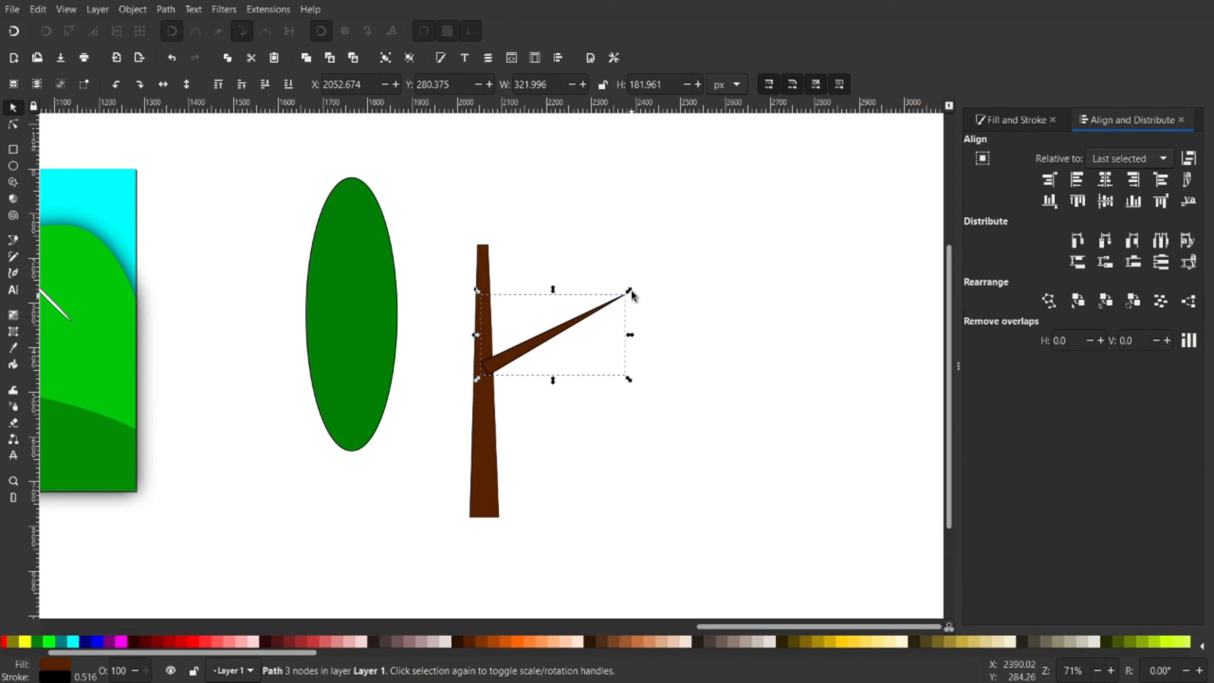
drag(629, 291, 563, 327)
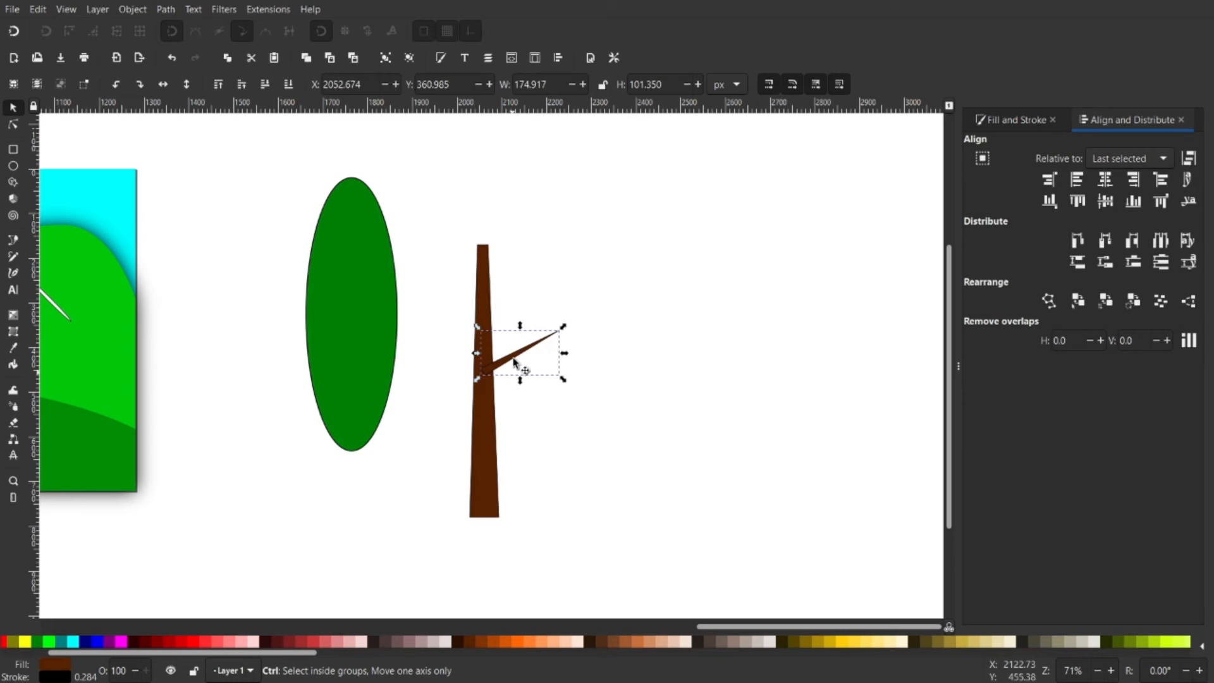
Mirror a copy of the branch onto the trunk's left side, and duplicate the branch pair higher up the trunk
key(ctrl+d)
key(h)
drag(545, 365, 467, 370)
drag(618, 404, 355, 304)
key(ctrl+d)
drag(505, 344, 611, 307)
click(547, 292)
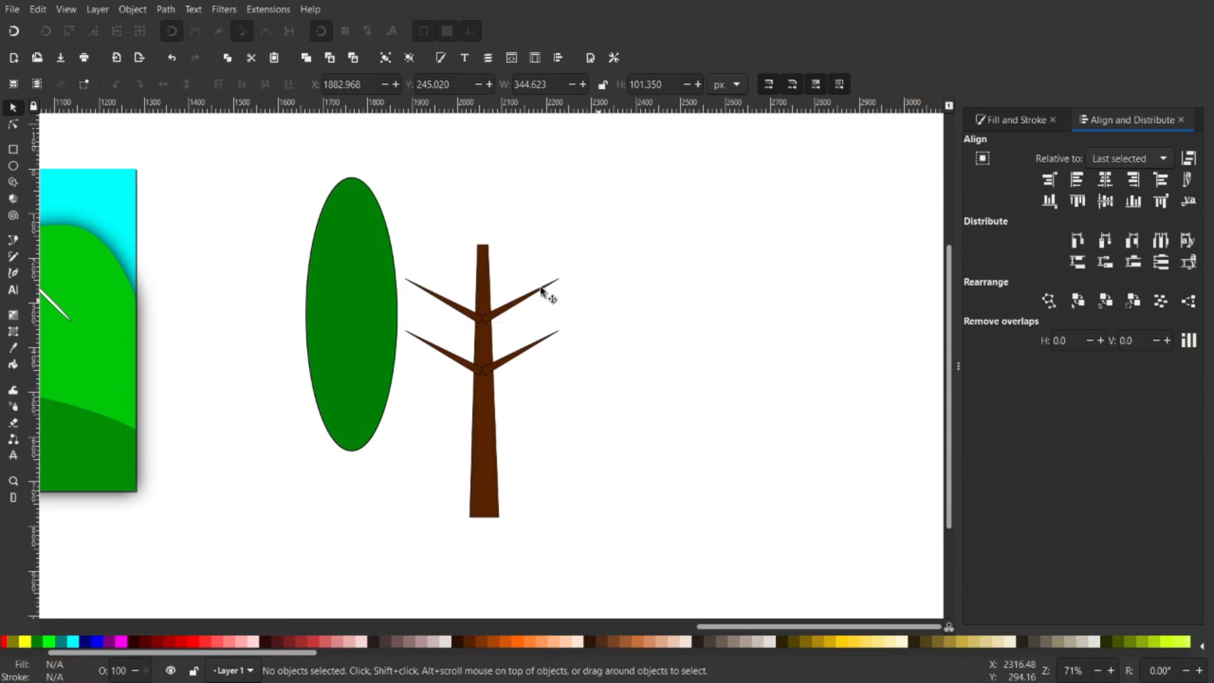
Shrink the upper right branch and enlarge the upper left branch to about 248 px wide so the pair looks uneven
click(558, 282)
drag(565, 276, 539, 291)
click(450, 311)
drag(400, 281, 372, 265)
click(473, 278)
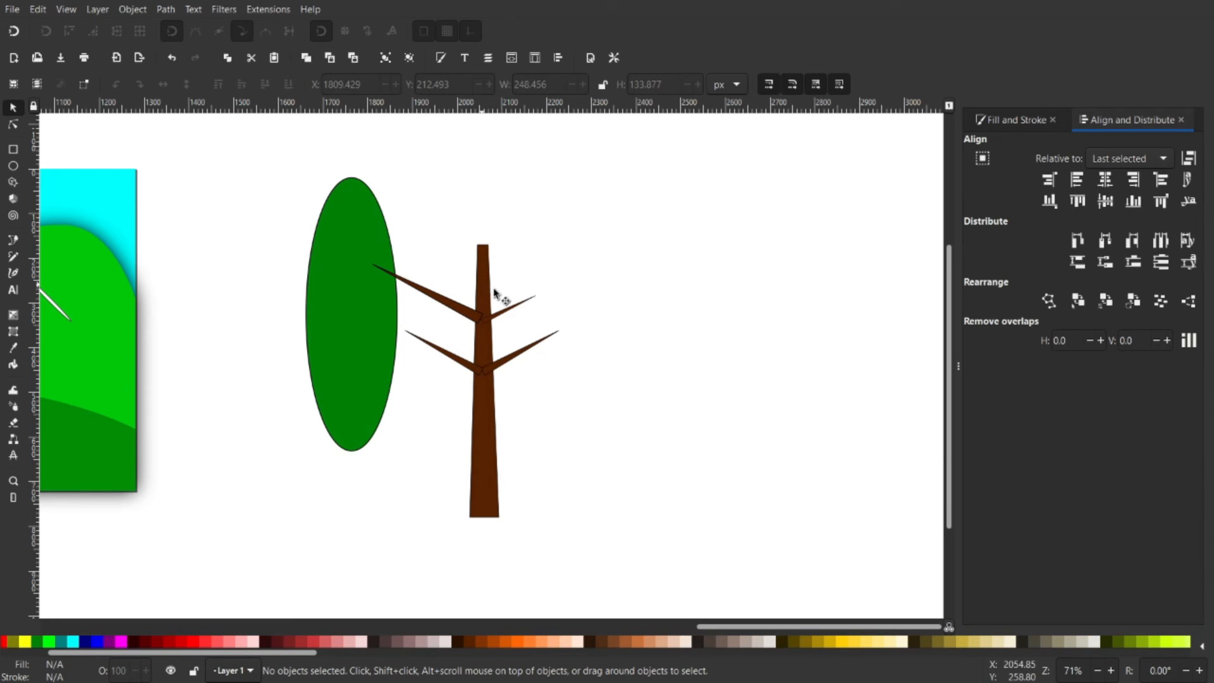
click(488, 289)
click(572, 364)
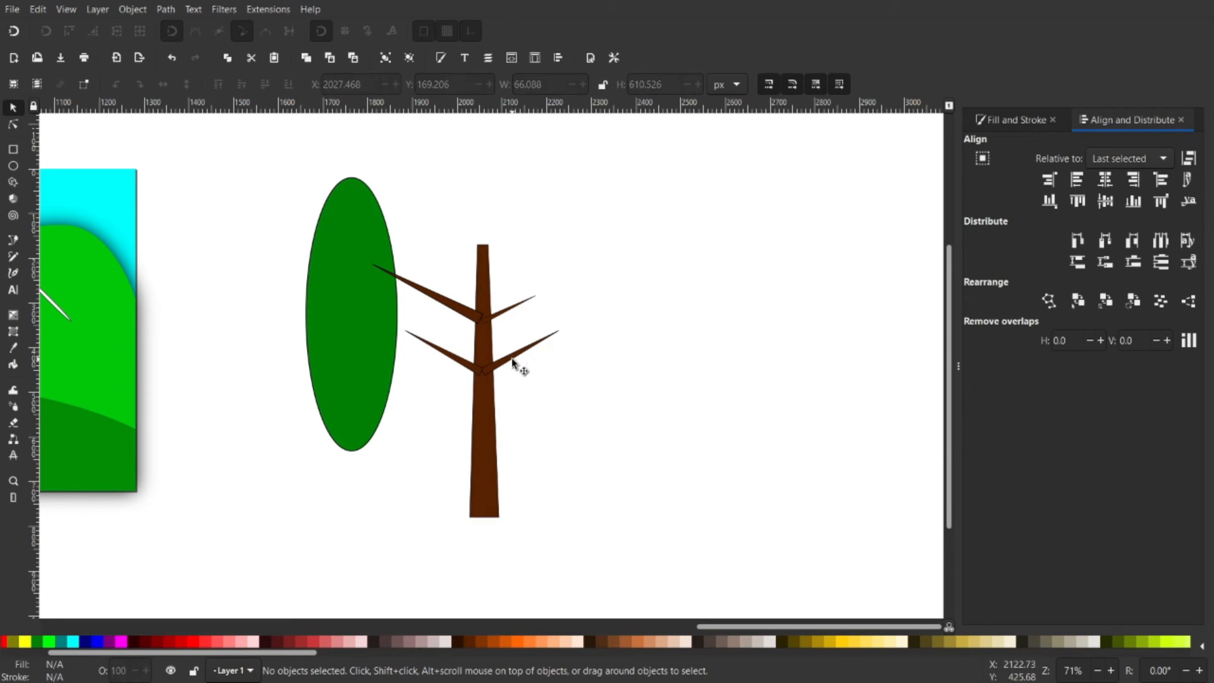
Duplicate the lower right branch near the trunk's top and rotate the copy to a steeper upward angle
click(513, 361)
key(ctrl+d)
drag(510, 367, 509, 266)
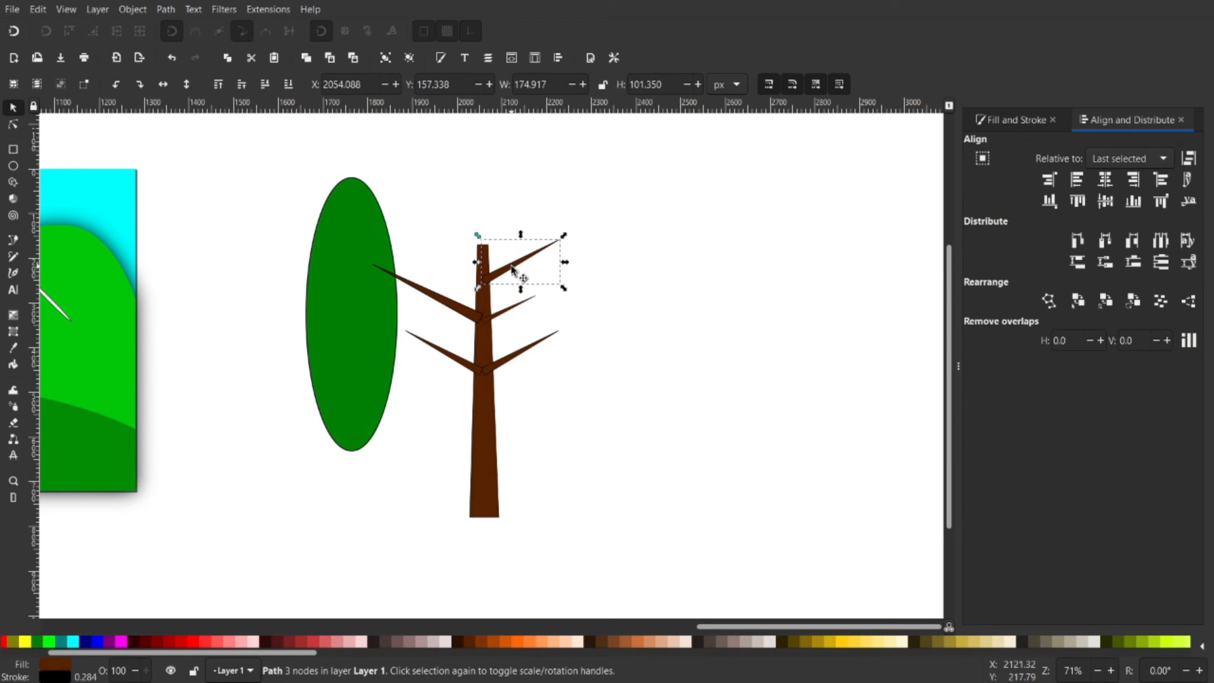
click(558, 243)
drag(564, 236, 512, 239)
click(513, 249)
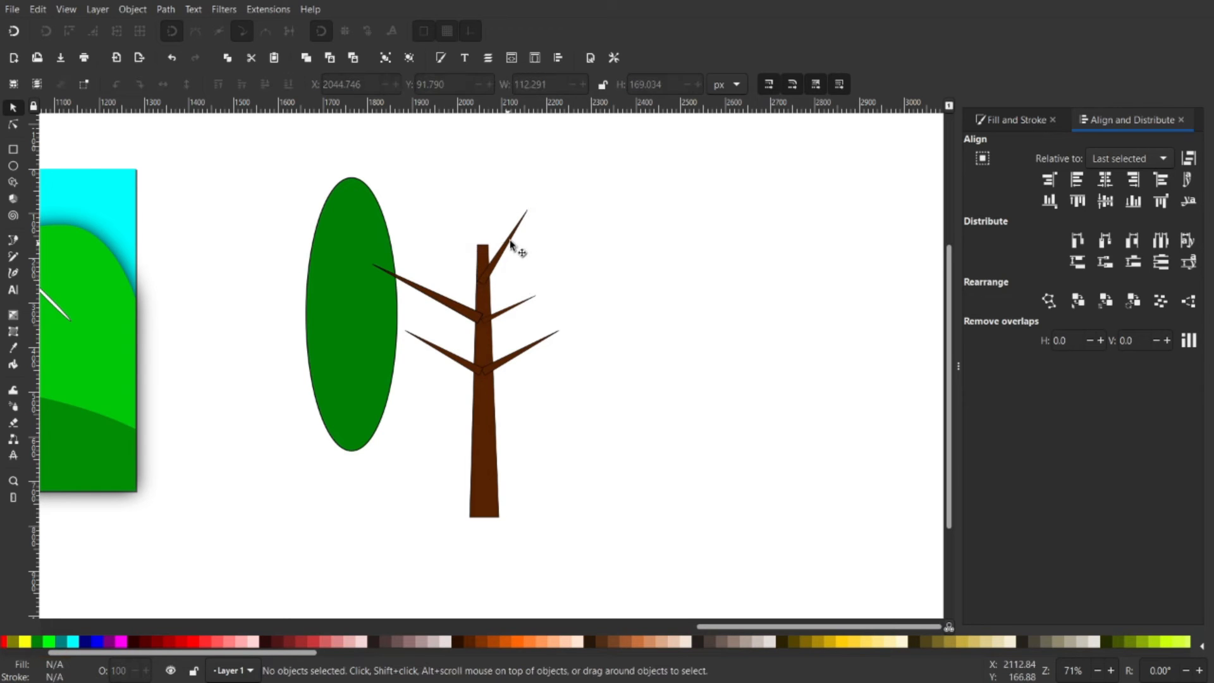
Duplicate the steep top branch, flip the copy horizontally and place it on the trunk's left side
click(511, 244)
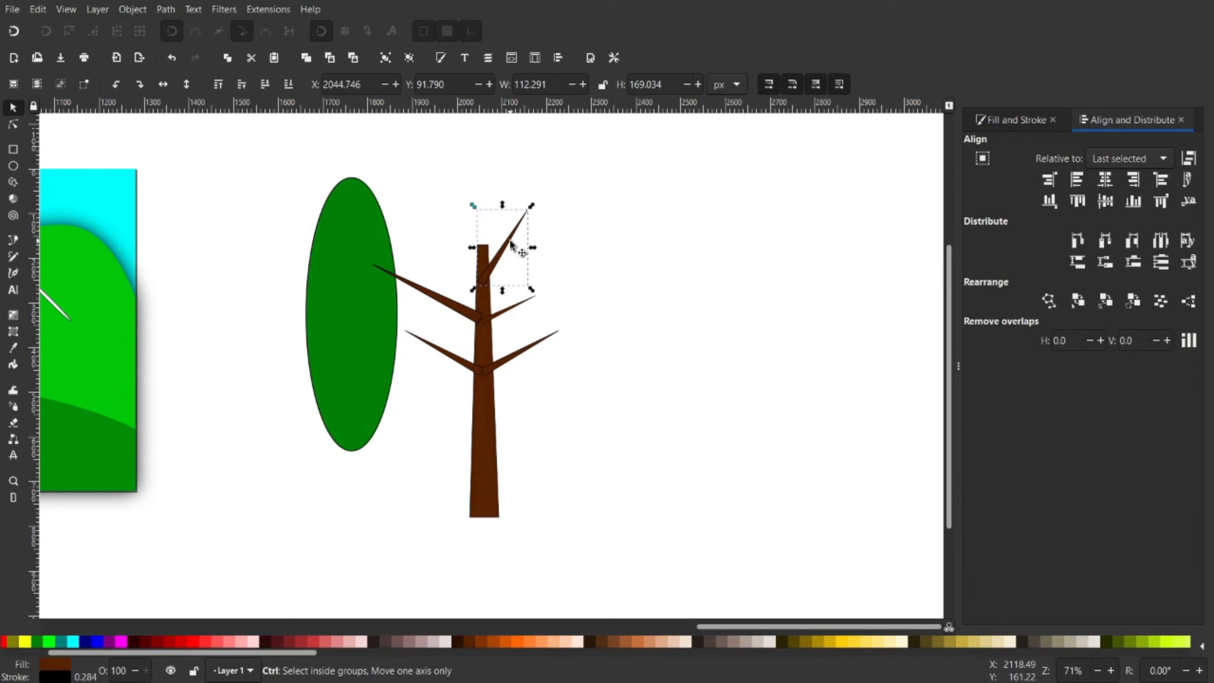
key(ctrl+d)
key(h)
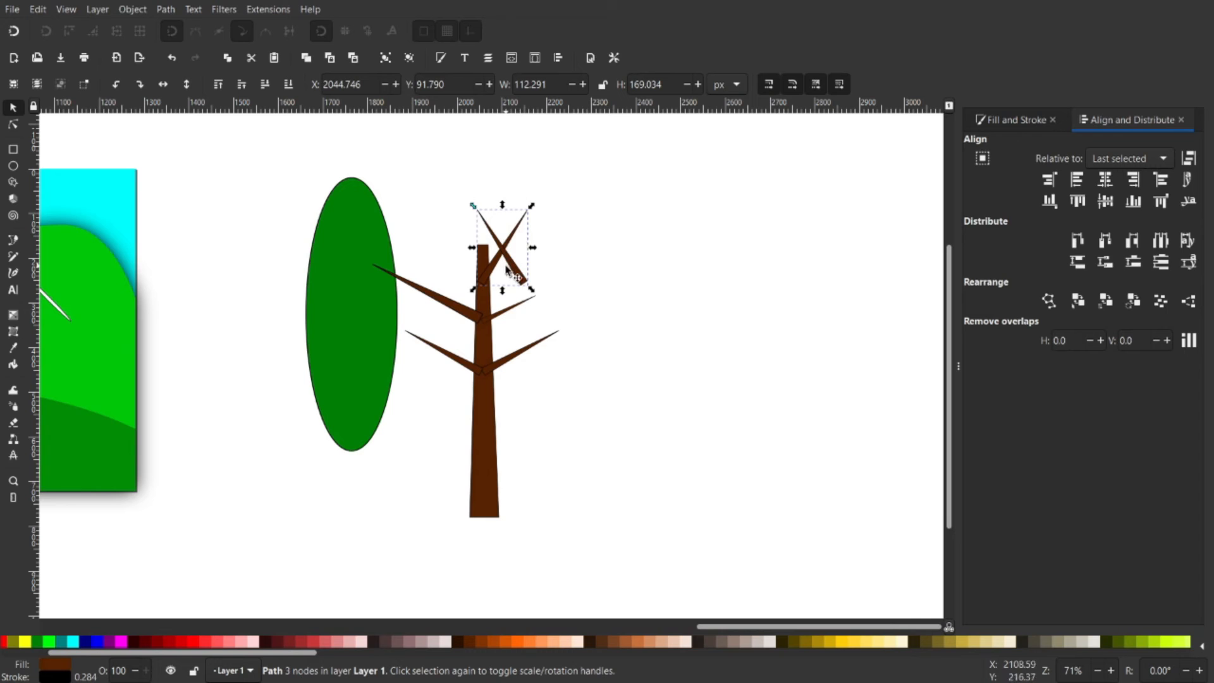
drag(518, 275, 473, 292)
drag(535, 479, 580, 460)
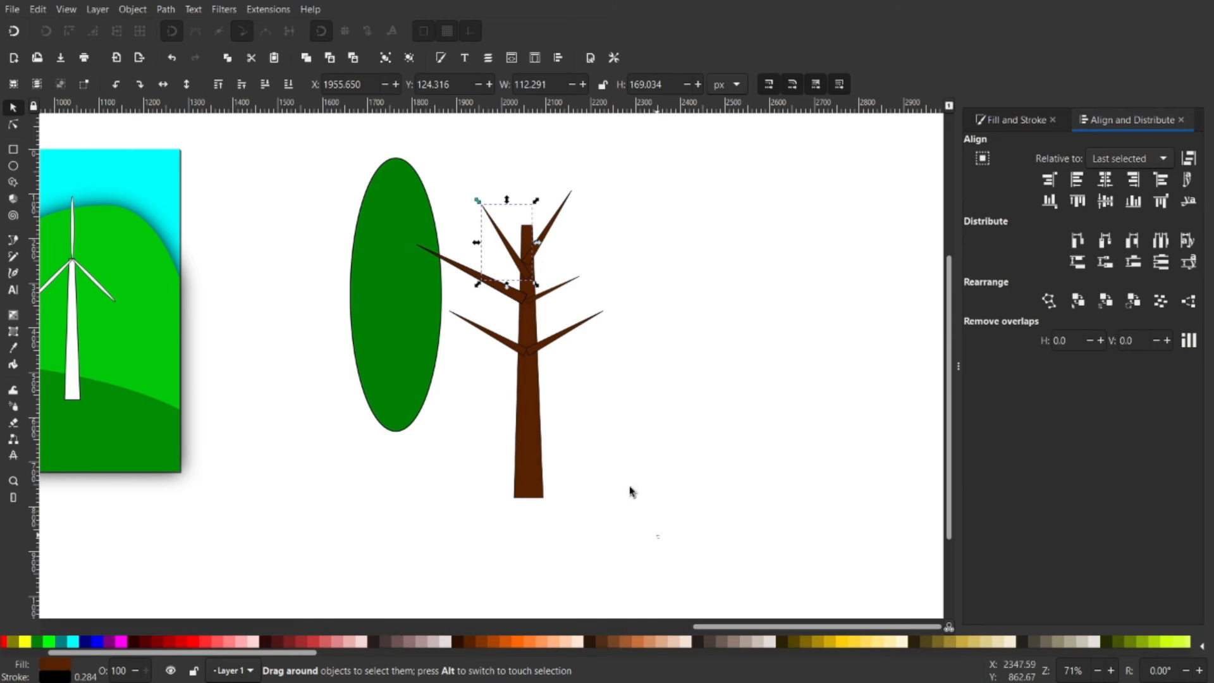
Unite the trunk and its six branches into a single path
drag(547, 375, 407, 165)
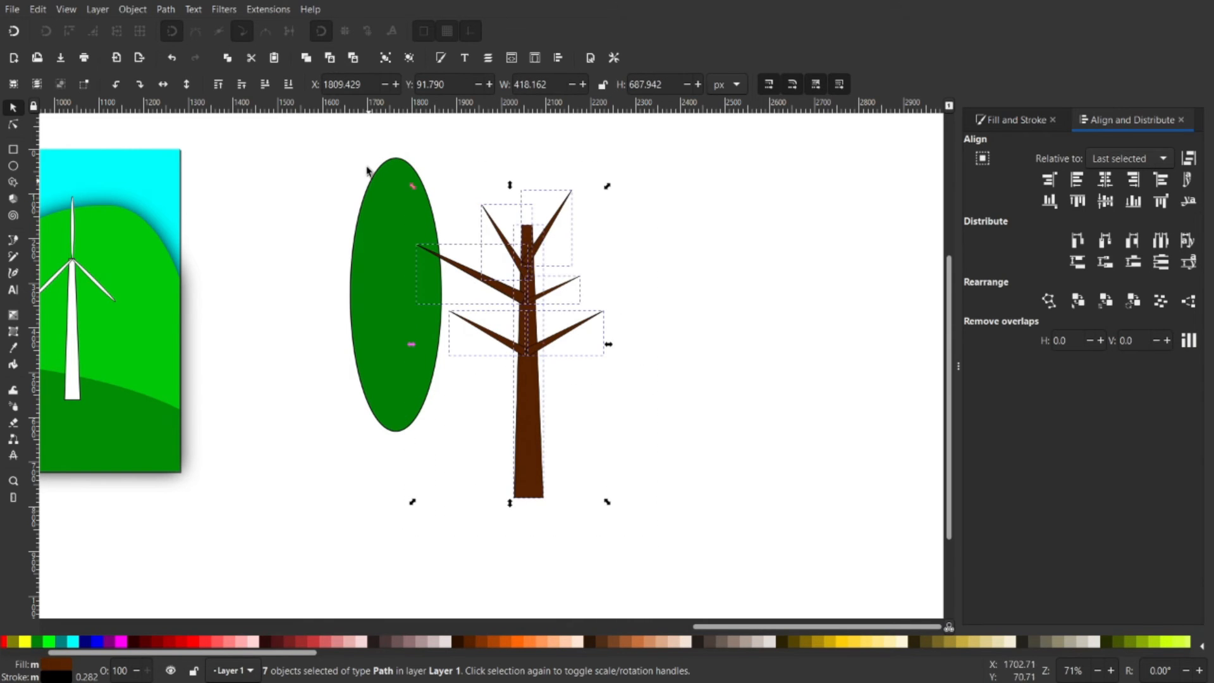
click(174, 10)
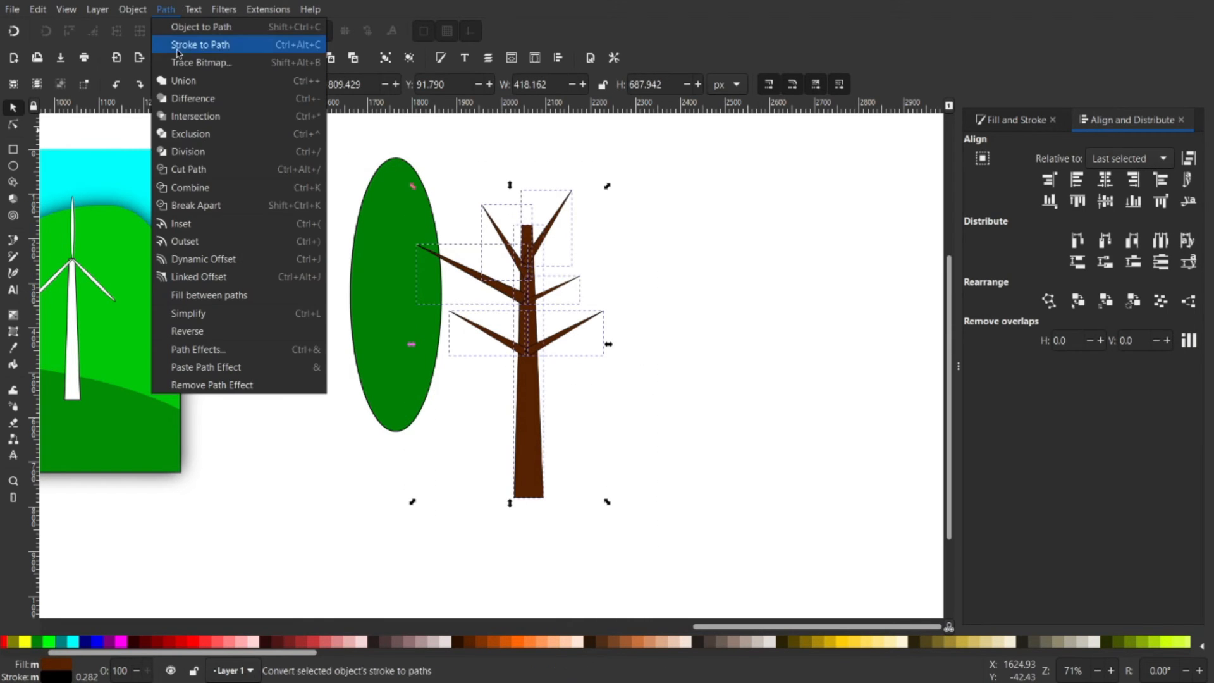
click(182, 81)
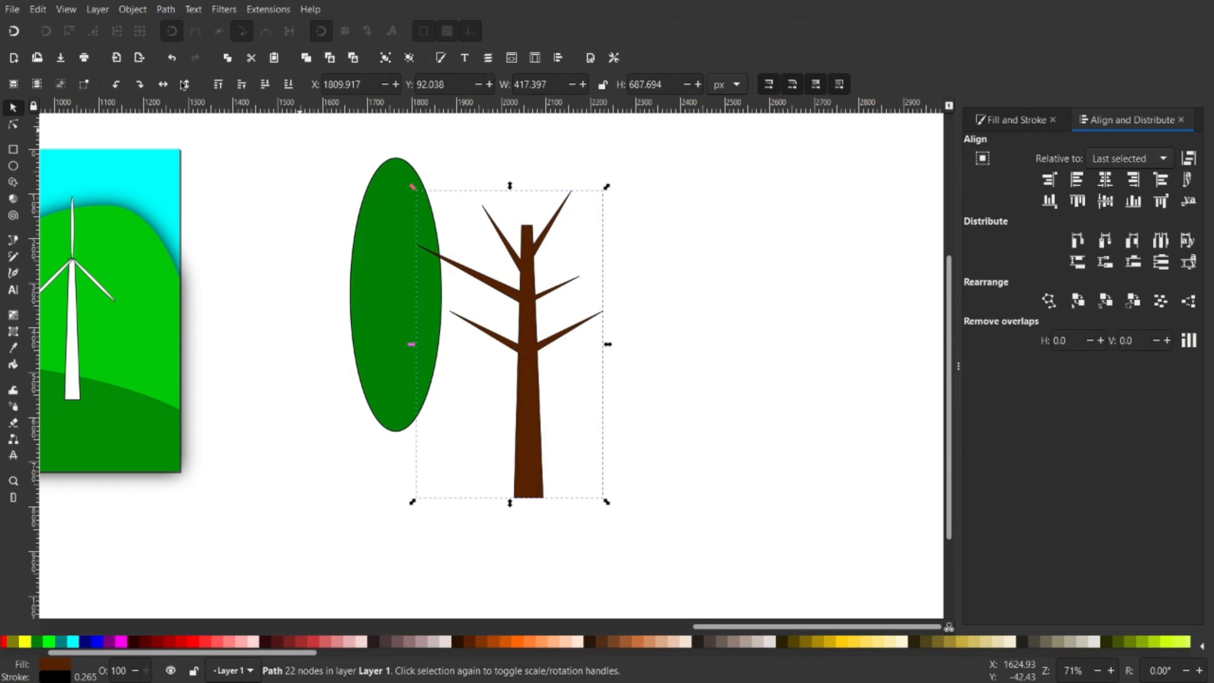
Try the narrow green ellipse as a crown over the branches, and delete it
click(407, 332)
ctrl+scroll(480, 355, down, 3)
drag(411, 359, 472, 337)
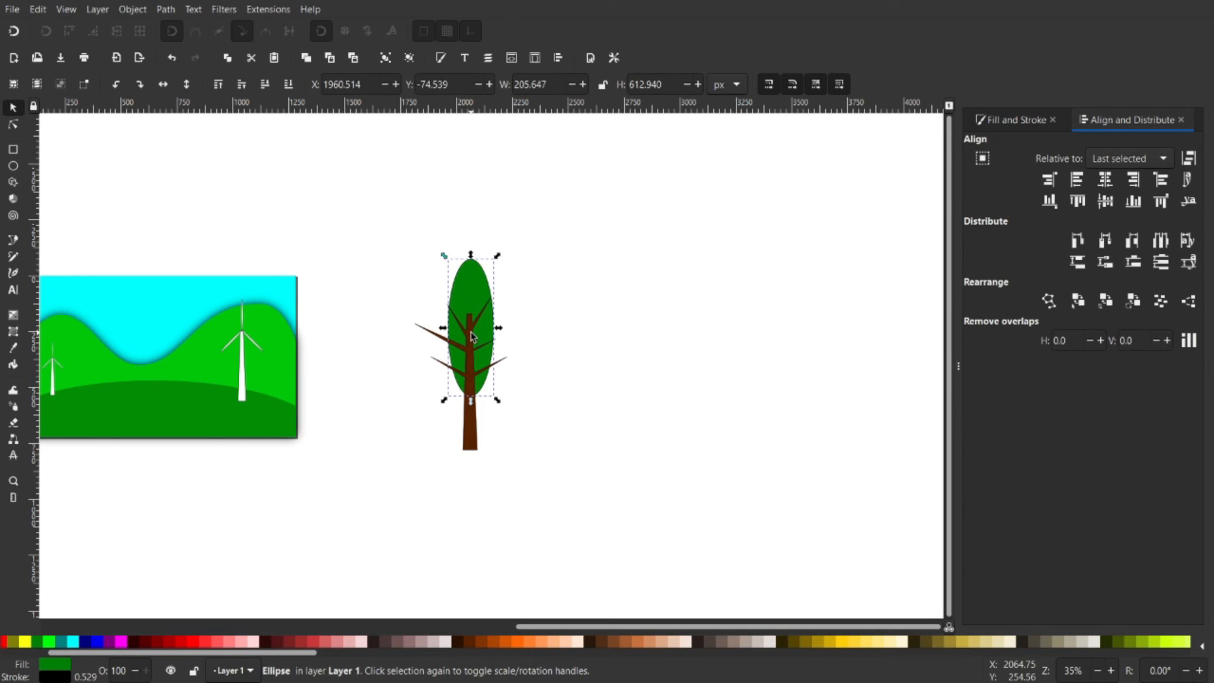
key(Delete)
Draw a circle about 505 px in diameter to the right of the bare tree and fill it with green
key(e)
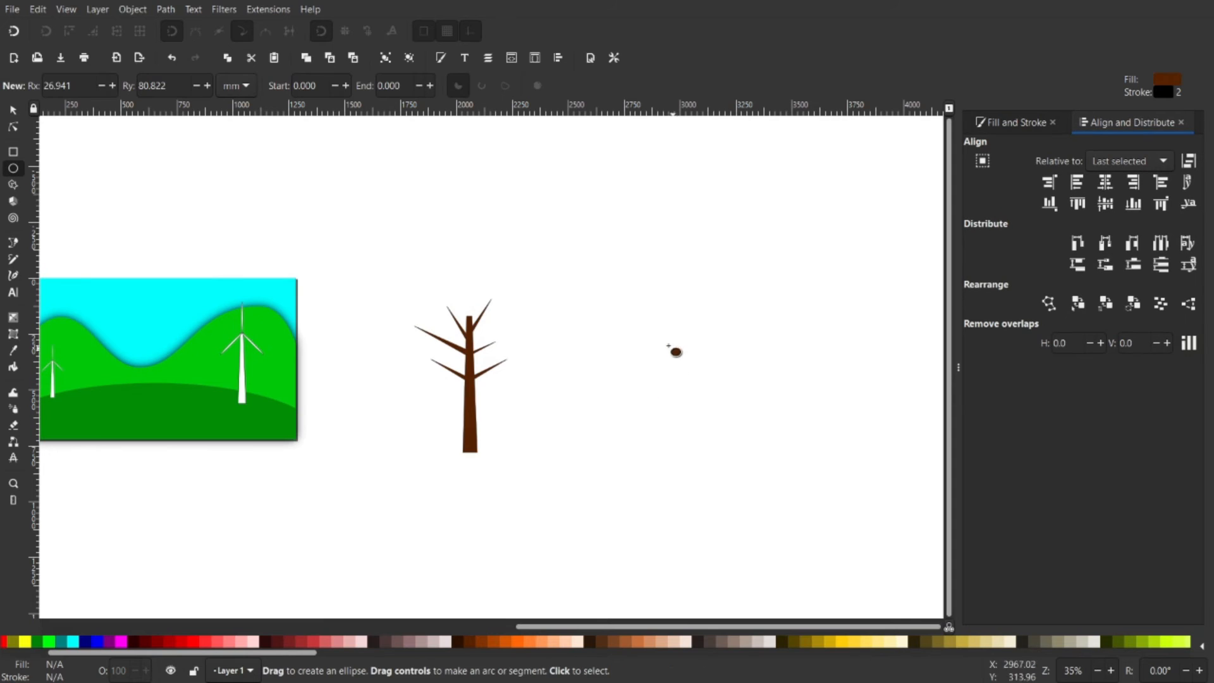
drag(630, 322, 687, 383)
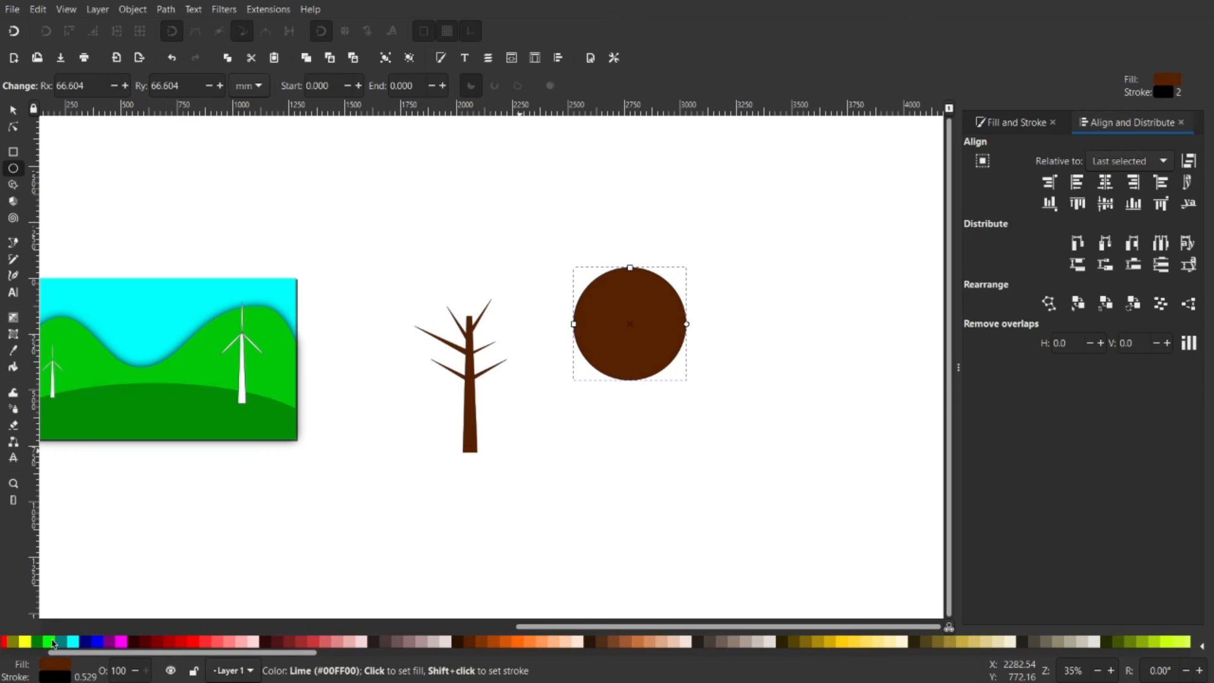
click(40, 643)
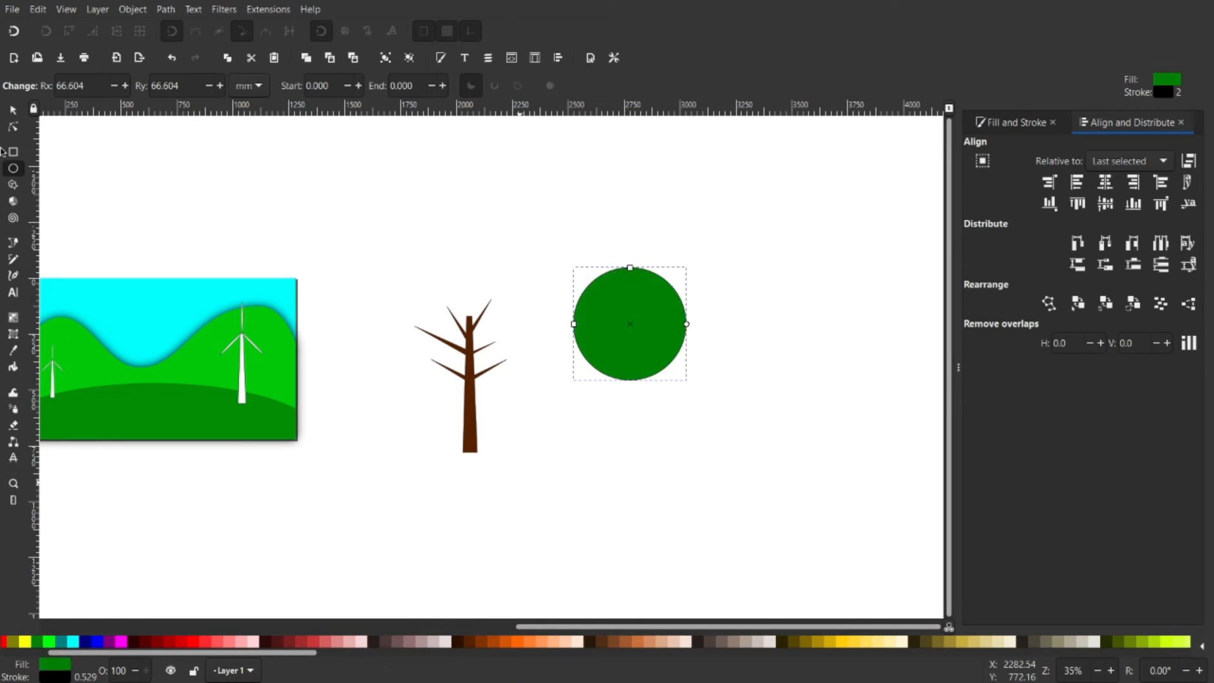
Move the green circle over the branches and lower it behind the trunk as the tree's crown
key(s)
drag(637, 330, 476, 336)
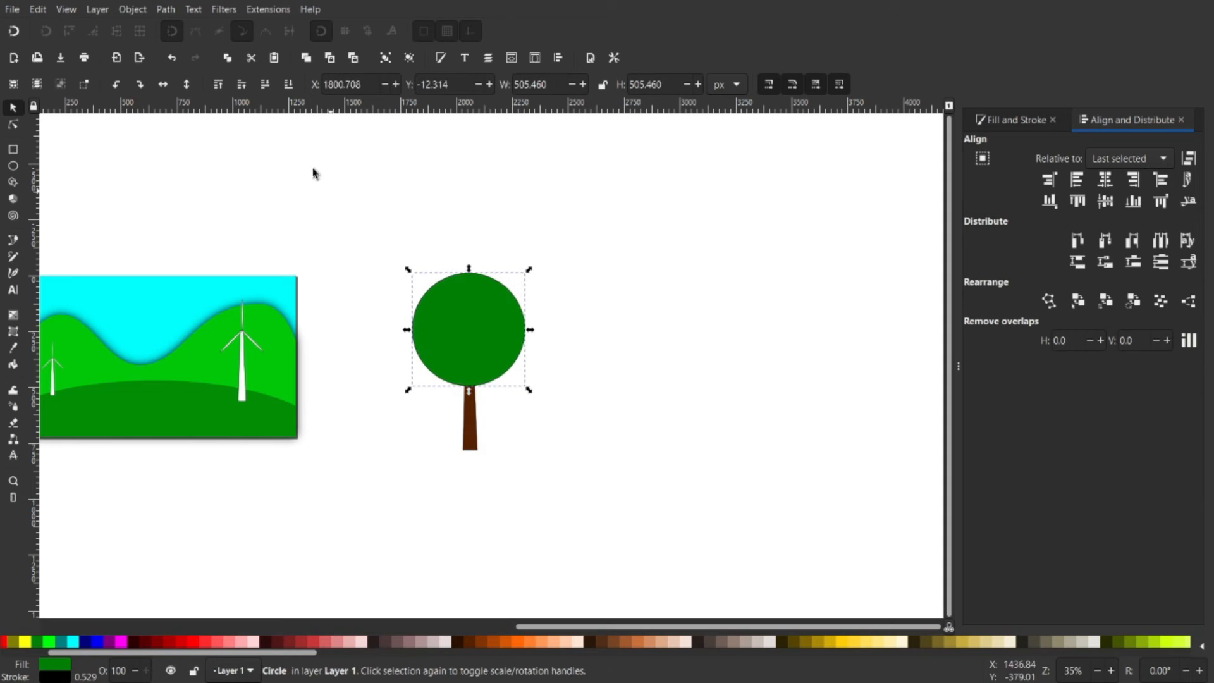
click(265, 85)
scroll(468, 348, up, 1)
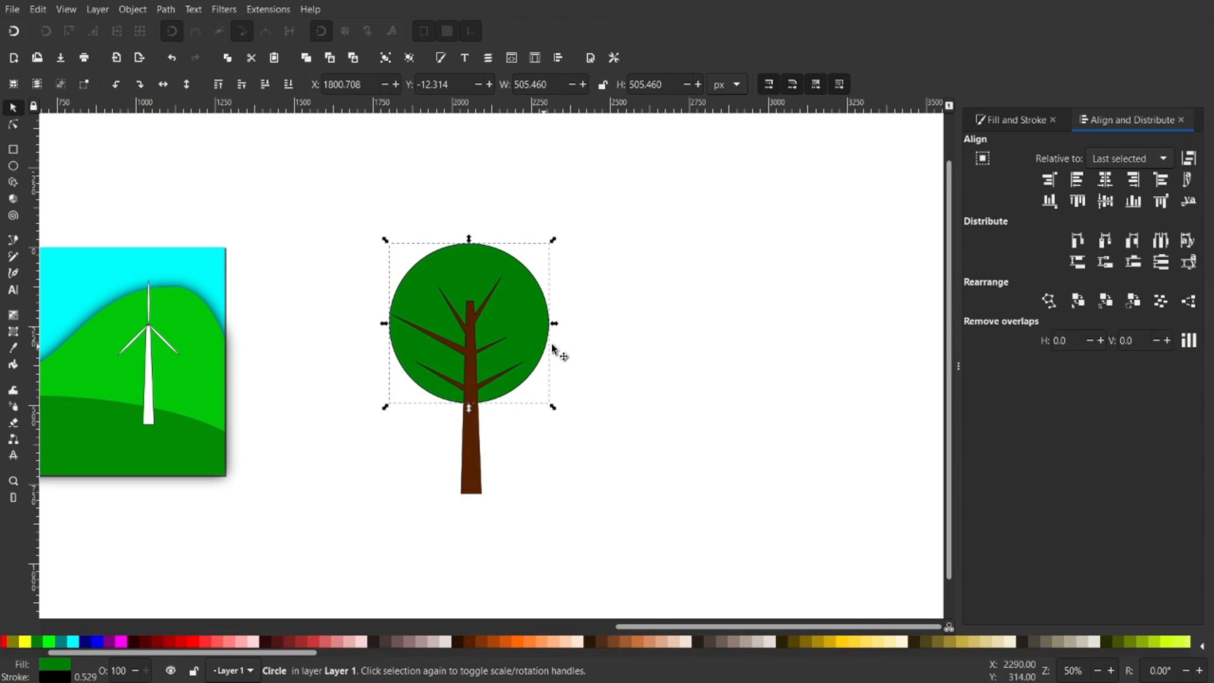
Enlarge the round crown proportionally to about 593 px and centre it around the branches
drag(565, 327, 530, 287)
drag(532, 288, 535, 290)
Group the round crown with the trunk
drag(635, 521, 303, 181)
key(ctrl)
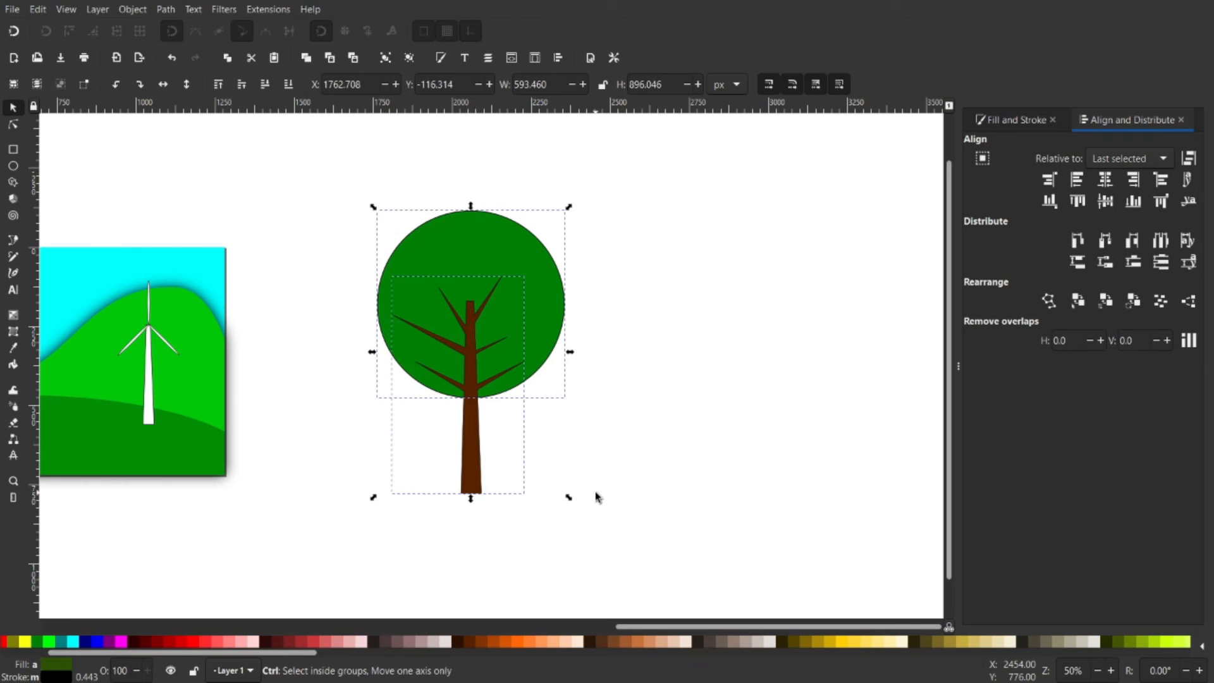
key(ctrl+g)
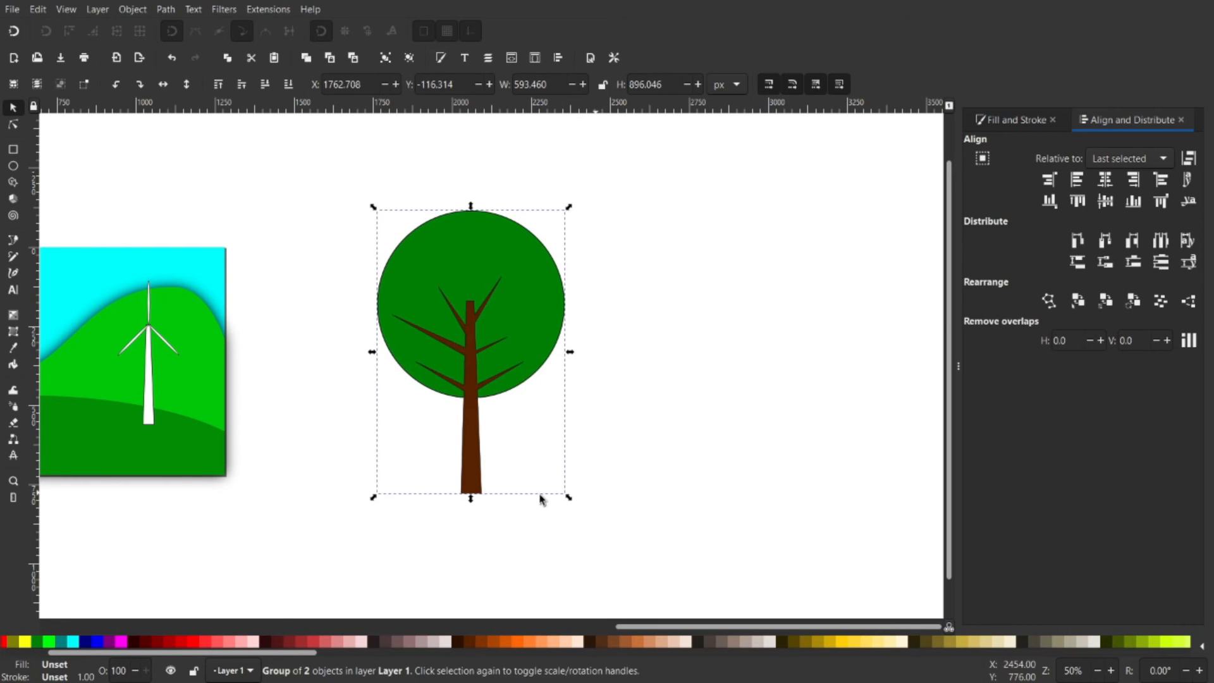
Ungroup the tree into separate crown and trunk objects
scroll(542, 496, down, 2)
scroll(415, 491, down, 2)
scroll(414, 491, left, 3)
scroll(526, 421, up, 2)
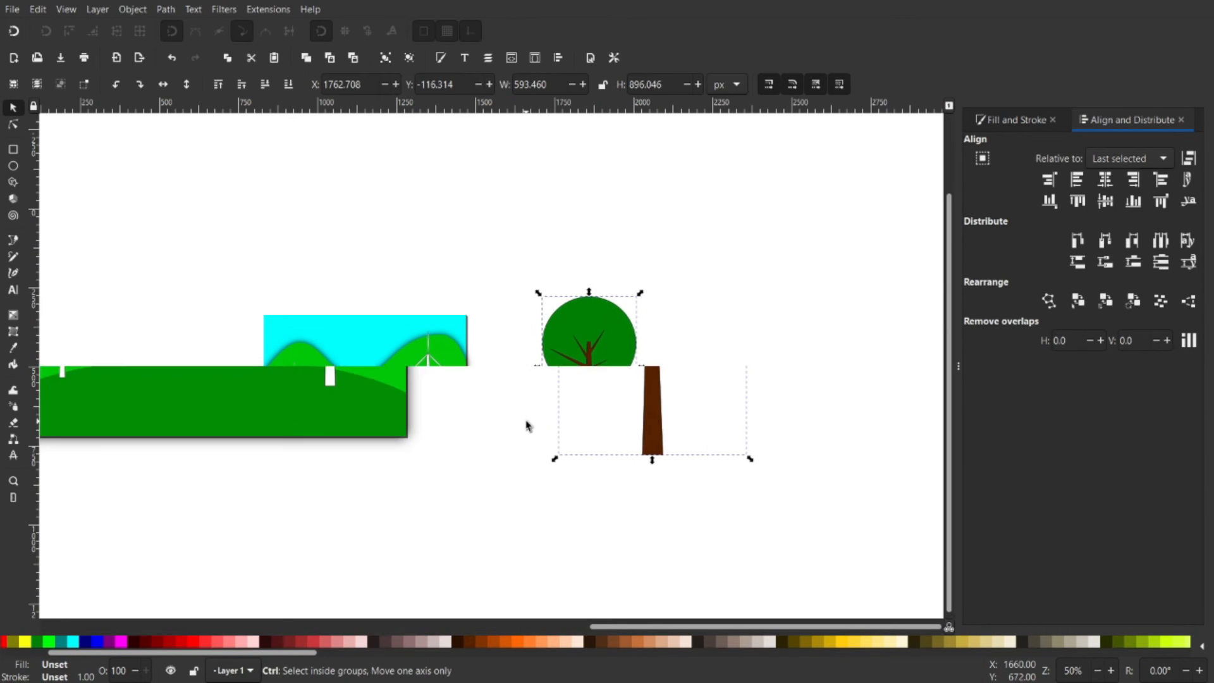
drag(669, 363, 610, 384)
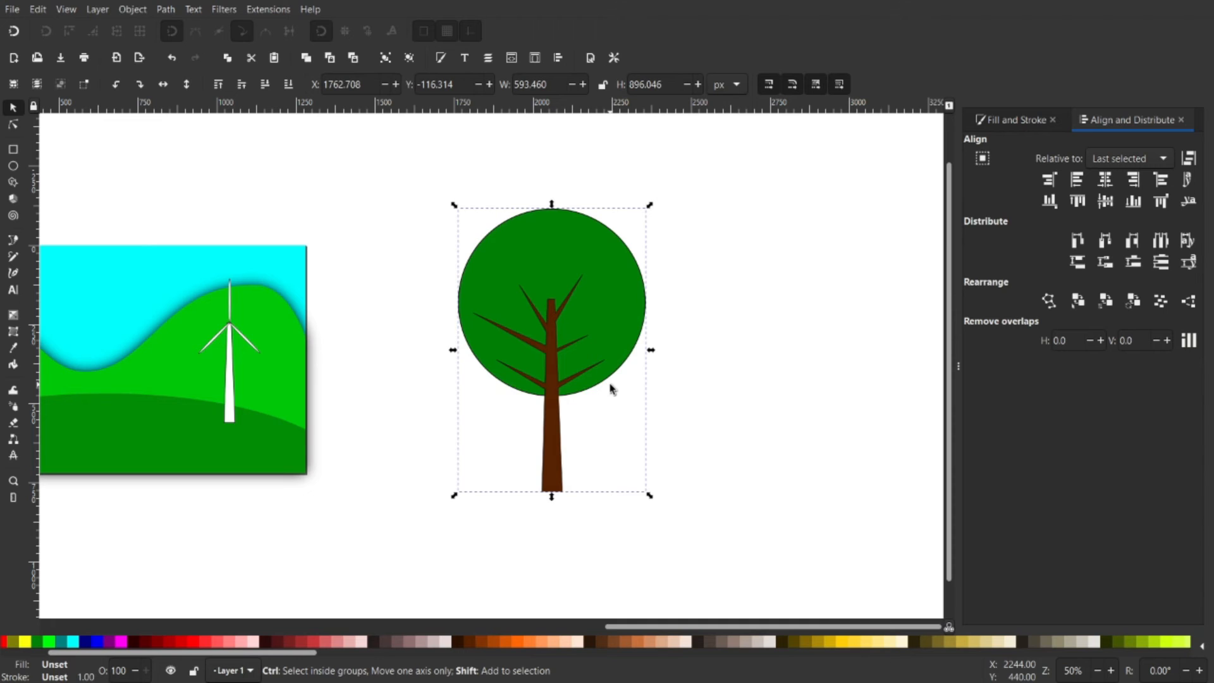
key(ctrl+shift+g)
key(Escape)
Stretch the round crown upward into an oval about 687 px tall
click(611, 324)
drag(583, 344, 547, 435)
scroll(547, 434, down, 1)
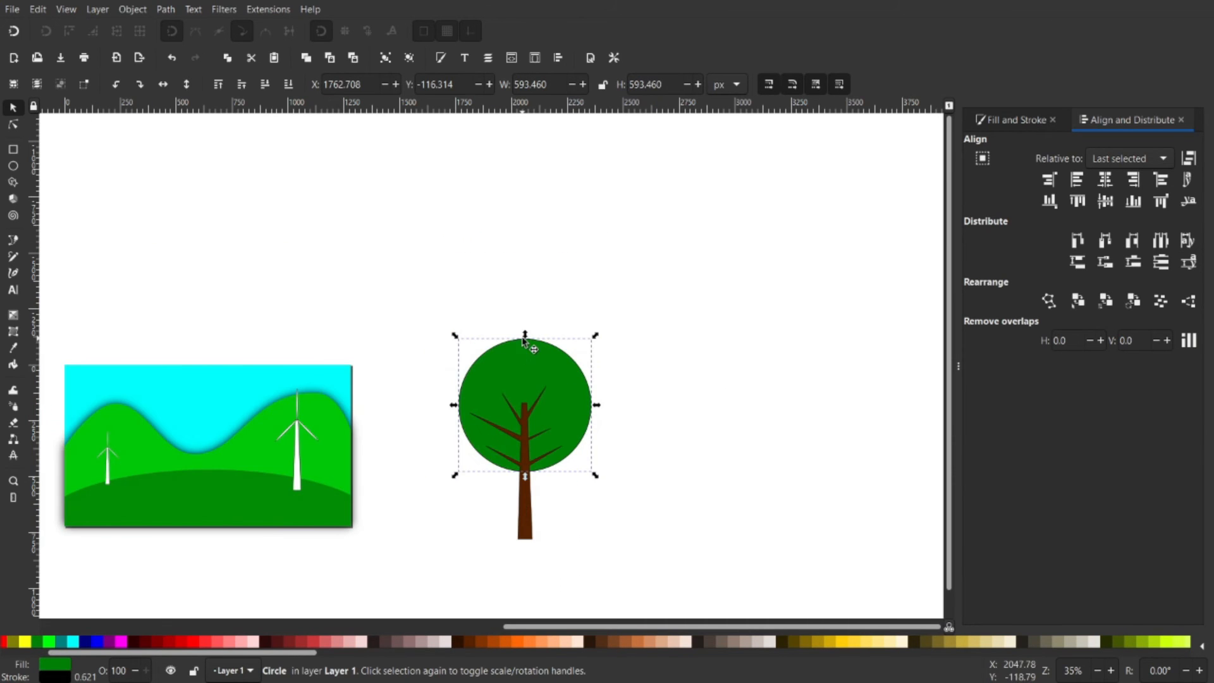
mouse_move(522, 309)
mouse_down()
mouse_move(515, 215)
mouse_move(521, 328)
mouse_move(520, 316)
mouse_up()
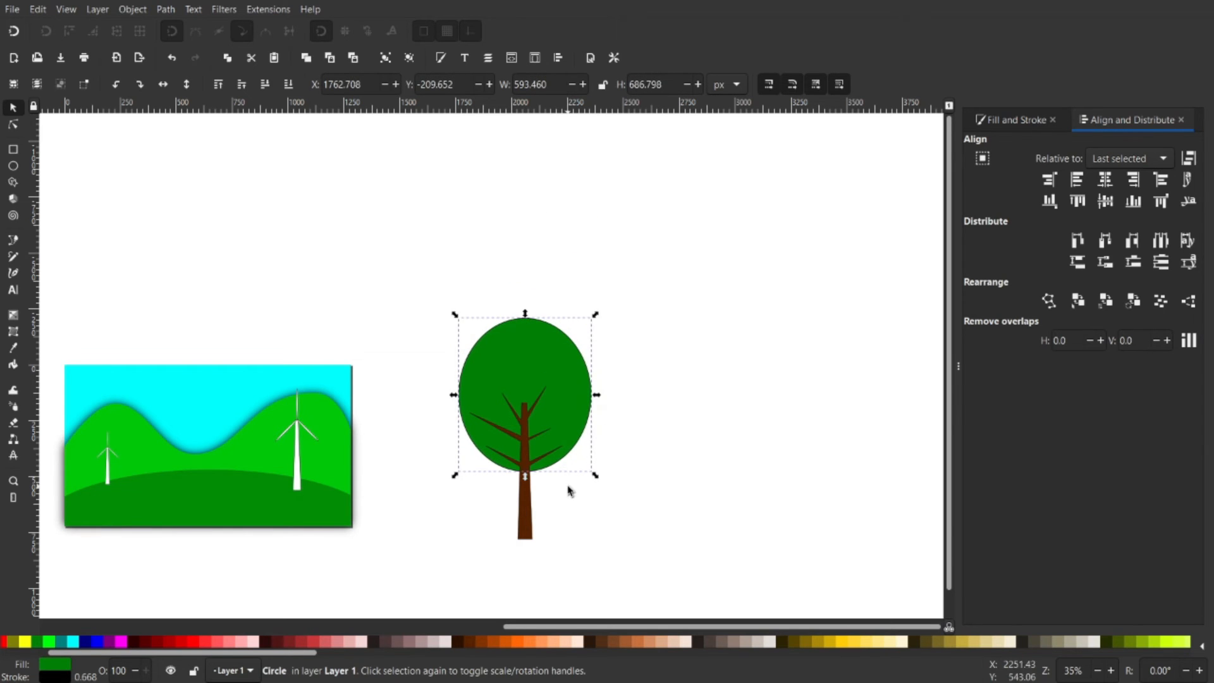
Rotate the oval crown 90° so it is wider than tall, and move it down over the branches
drag(587, 514, 595, 502)
mouse_move(692, 550)
mouse_down()
mouse_move(507, 312)
mouse_move(467, 287)
mouse_move(691, 420)
mouse_move(570, 339)
mouse_up()
click(569, 335)
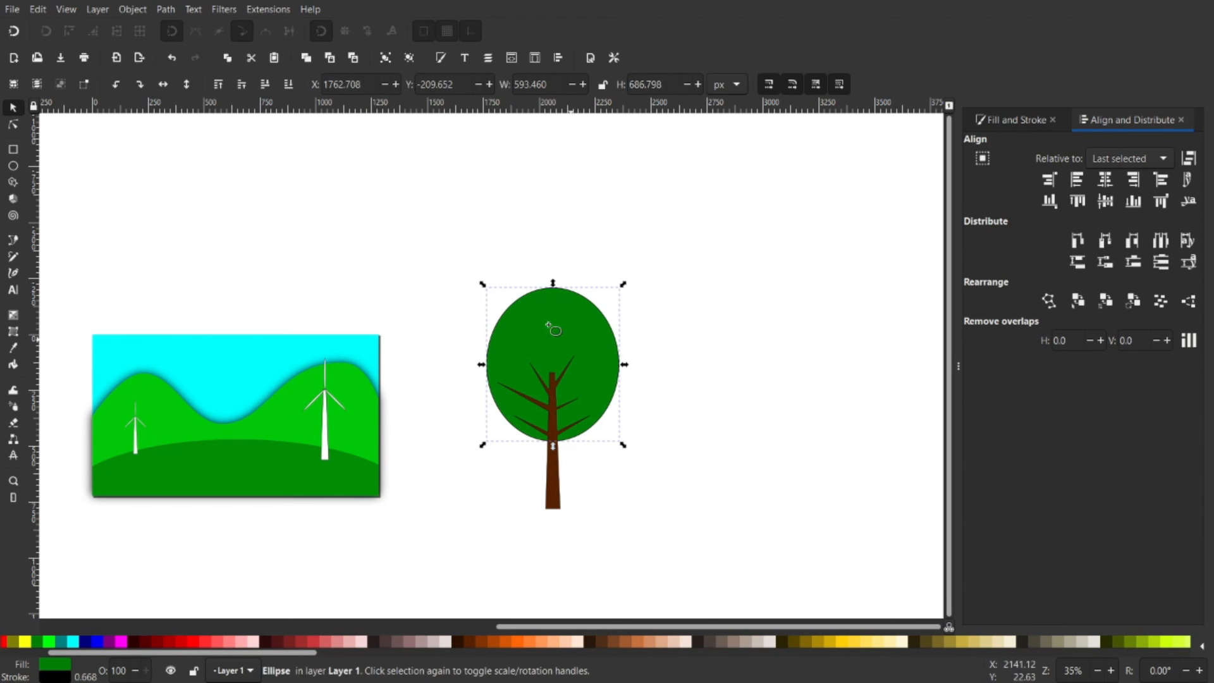
key(e)
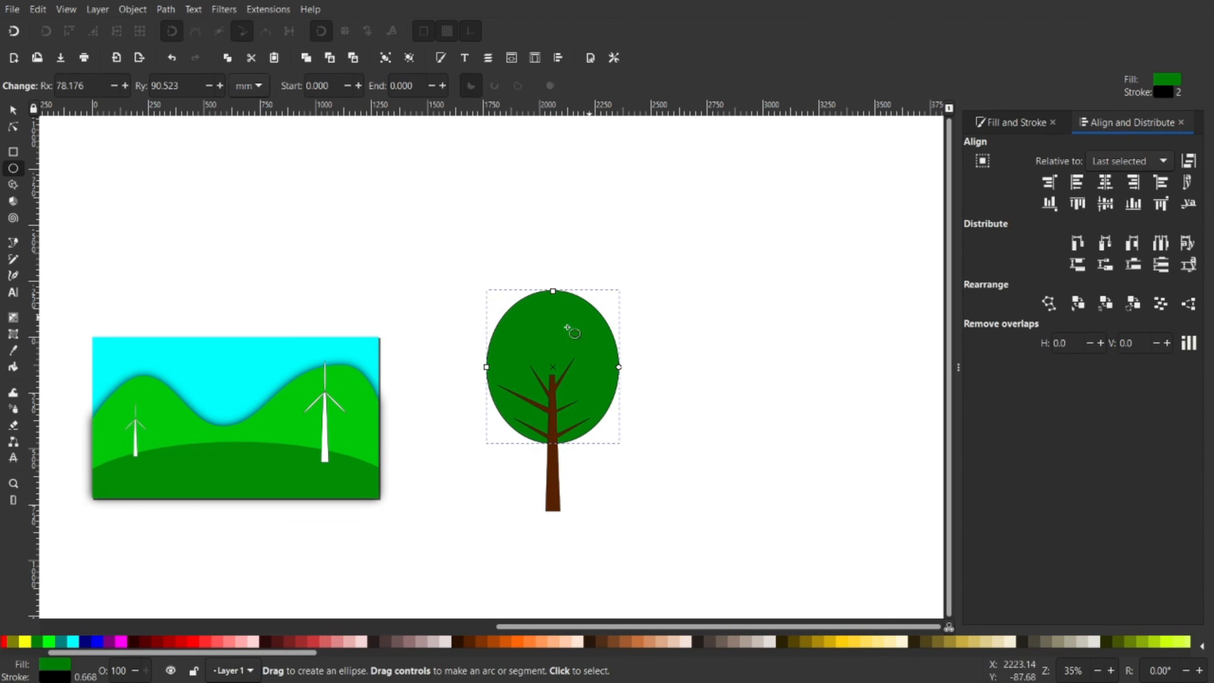
click(18, 118)
click(595, 342)
drag(623, 285, 624, 421)
drag(578, 325, 578, 338)
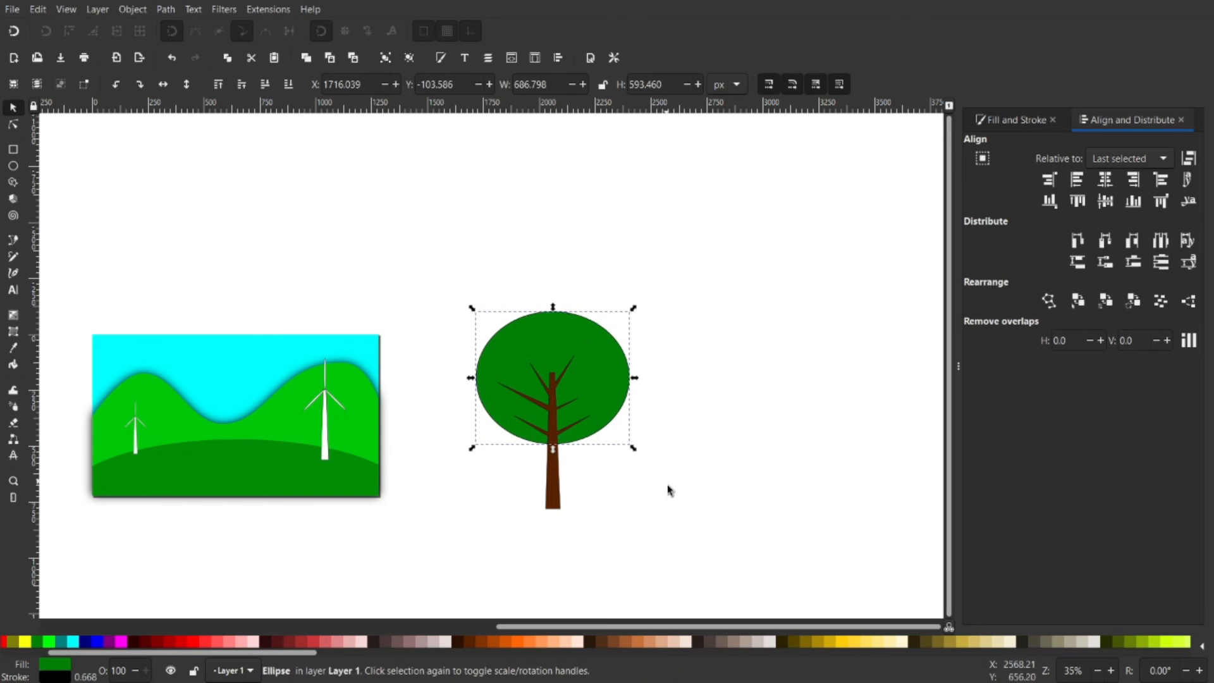
Group the oval crown with the trunk and move the tree onto the landscape, left of the large windmill
drag(670, 561, 443, 284)
key(ctrl+g)
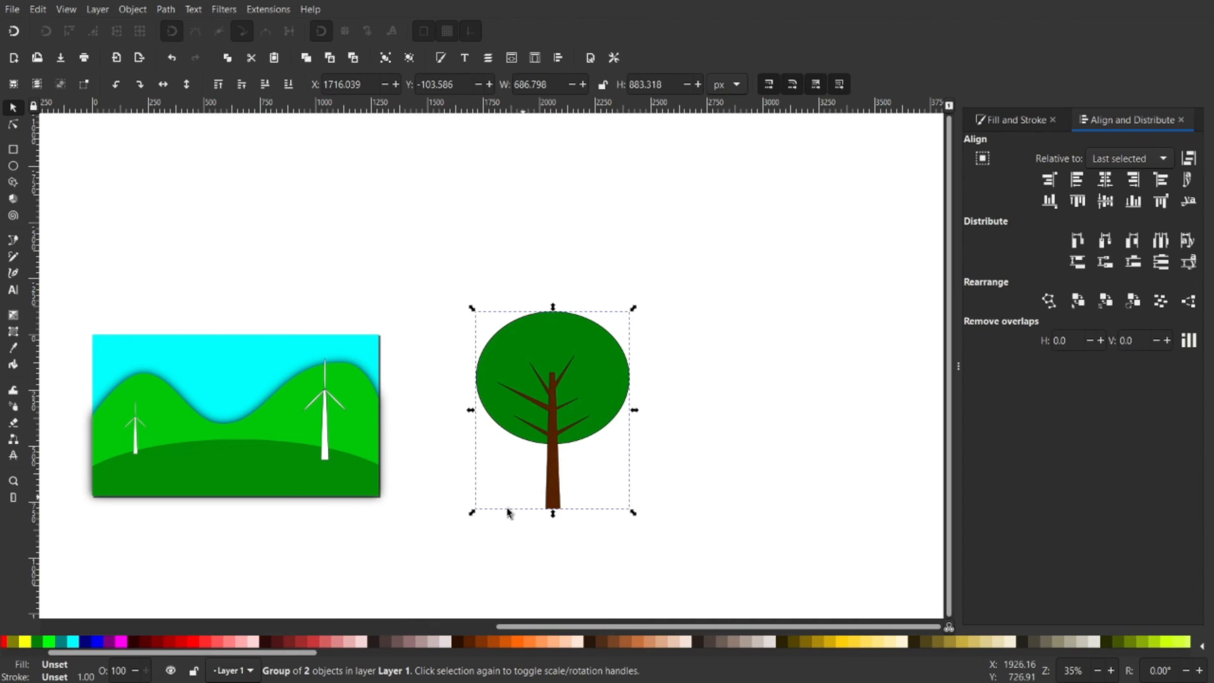
drag(439, 517, 508, 473)
drag(607, 378, 322, 326)
scroll(357, 410, up, 1)
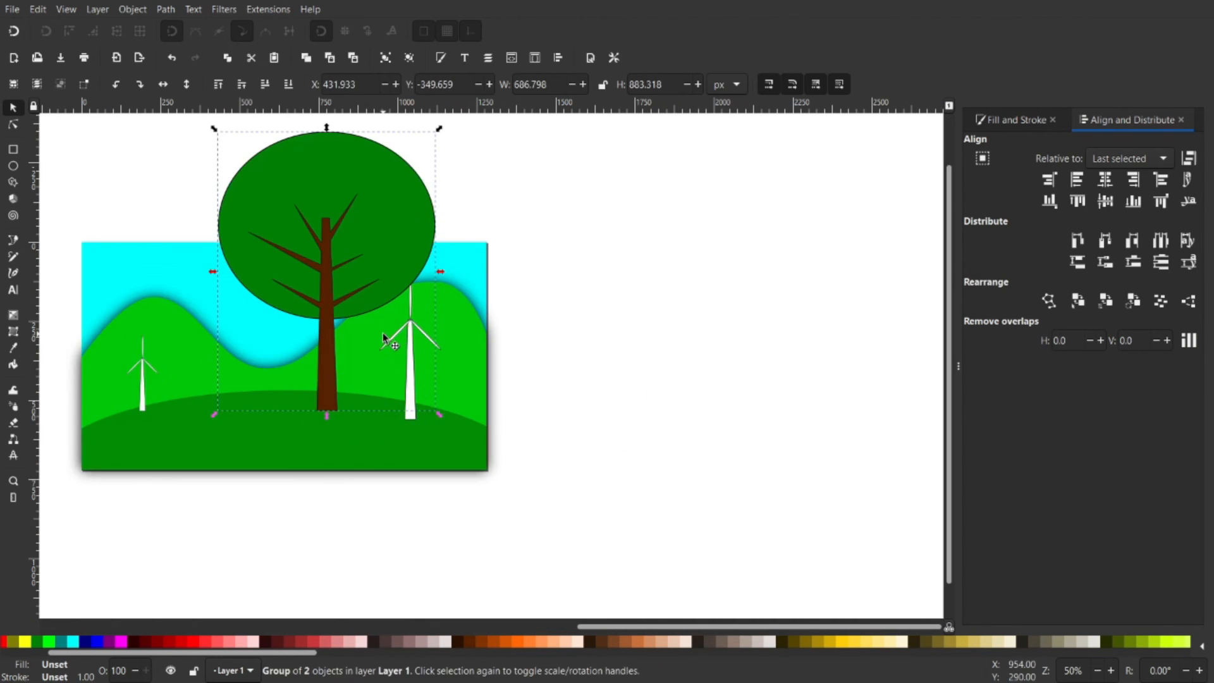
Shrink the tree to about 222 px wide and 285 px tall and stand it on the front hill beside the large windmill
drag(358, 283, 353, 352)
drag(321, 216, 335, 388)
drag(339, 448, 378, 492)
ctrl+scroll(458, 511, up, 1)
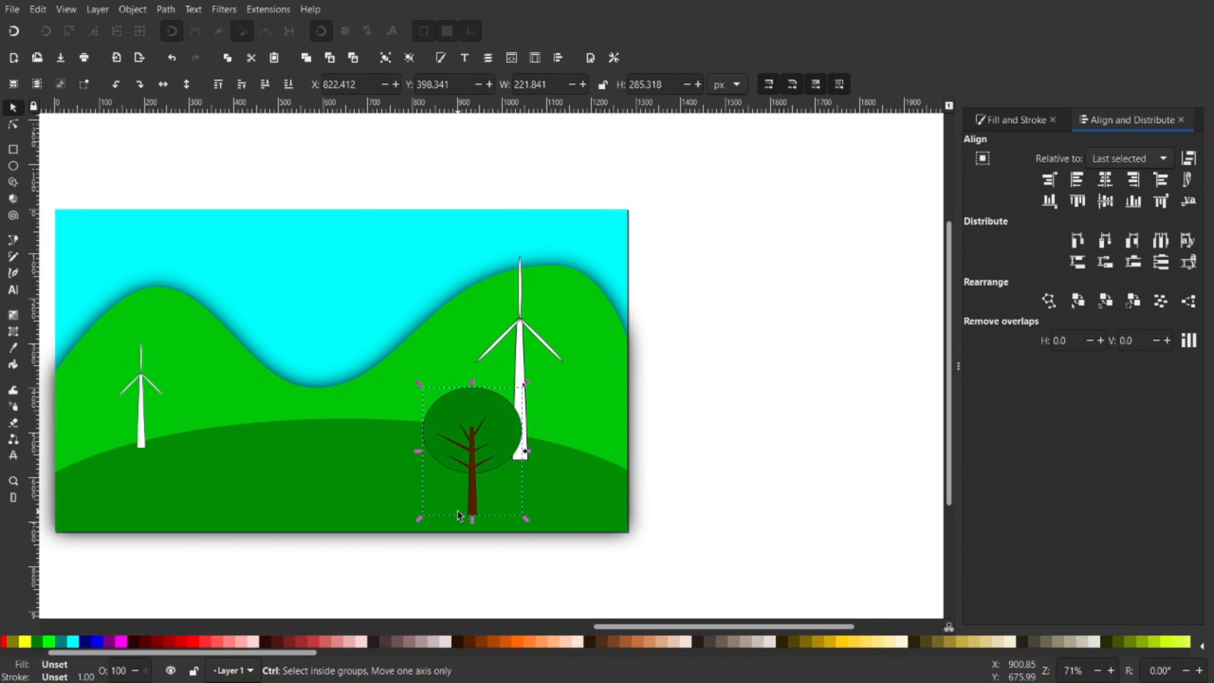
Duplicate the tree, place the copy beside the small windmill, and scale it down
key(ctrl+d)
drag(470, 441, 76, 415)
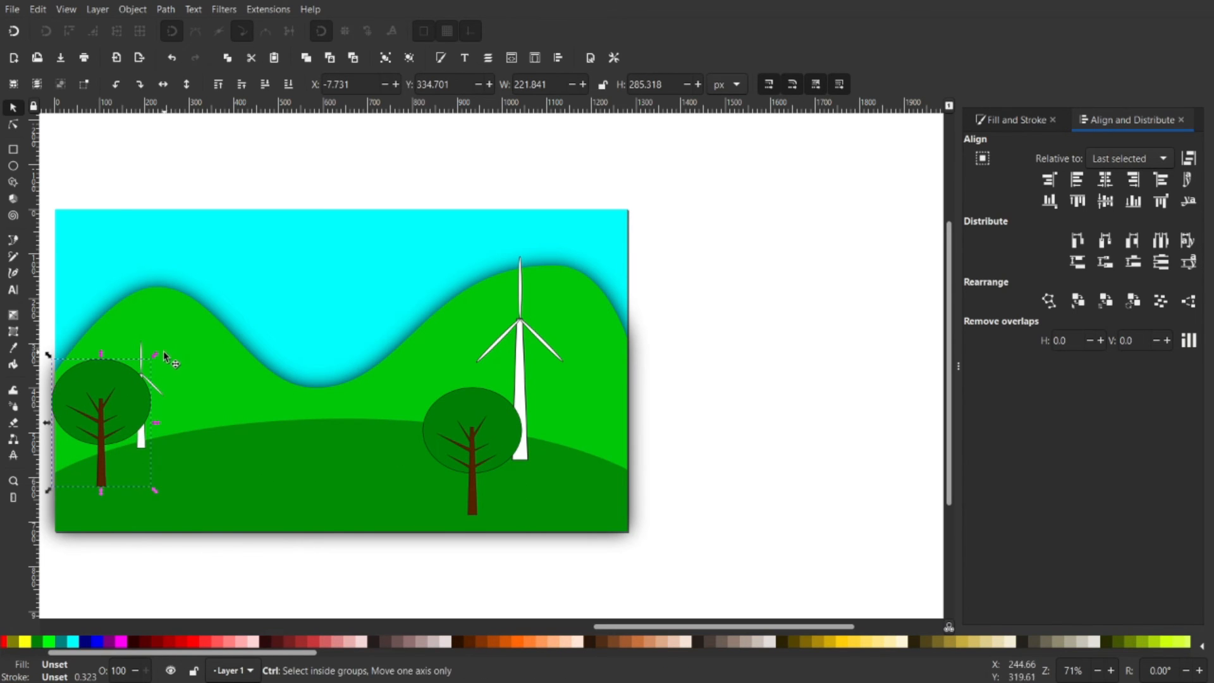
drag(152, 362, 275, 377)
Add a third tree on the crest of the front hill by duplication, shrunk to about 66 px wide and 85 px tall
key(ctrl+d)
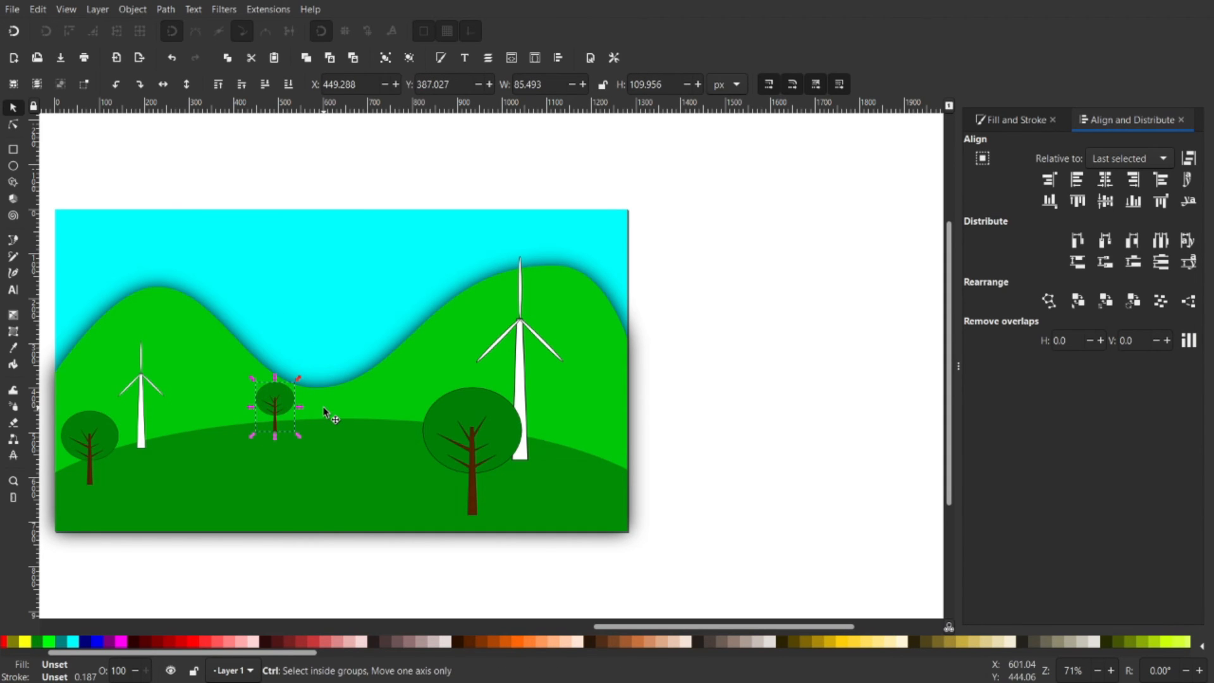
click(292, 404)
drag(276, 378, 276, 392)
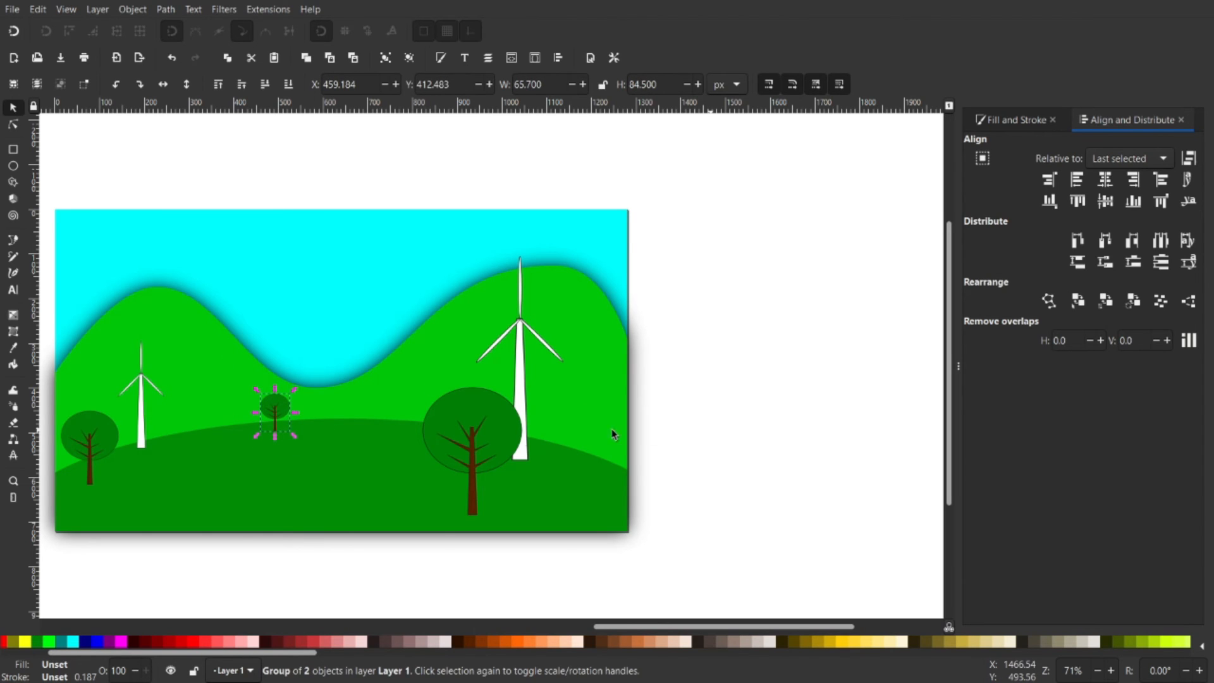
Duplicate the front hill and lower the copy behind the trees, the windmills and the original hill
key(Escape)
click(318, 479)
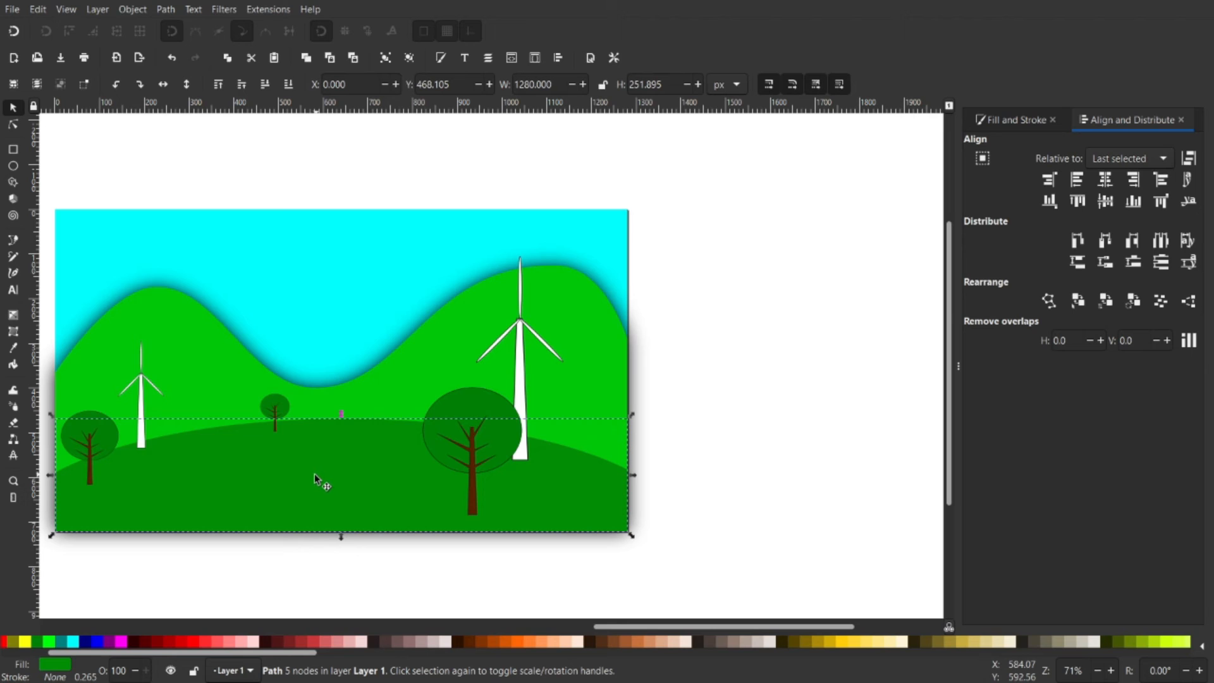
click(434, 336)
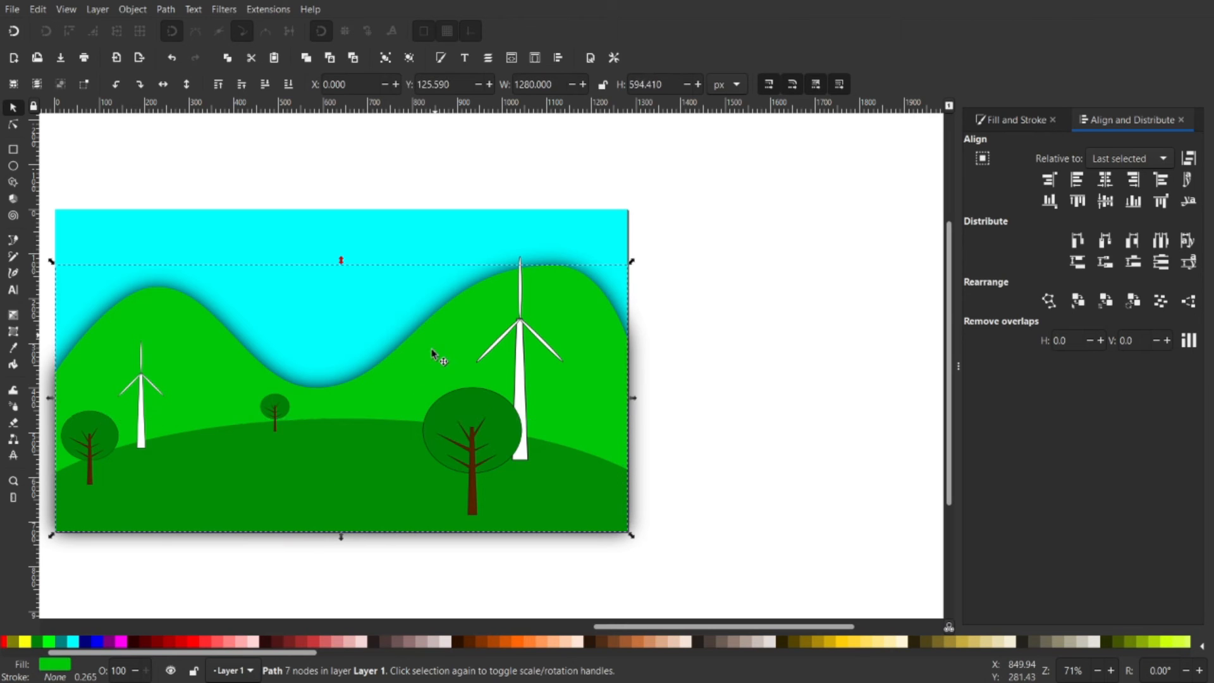
click(382, 470)
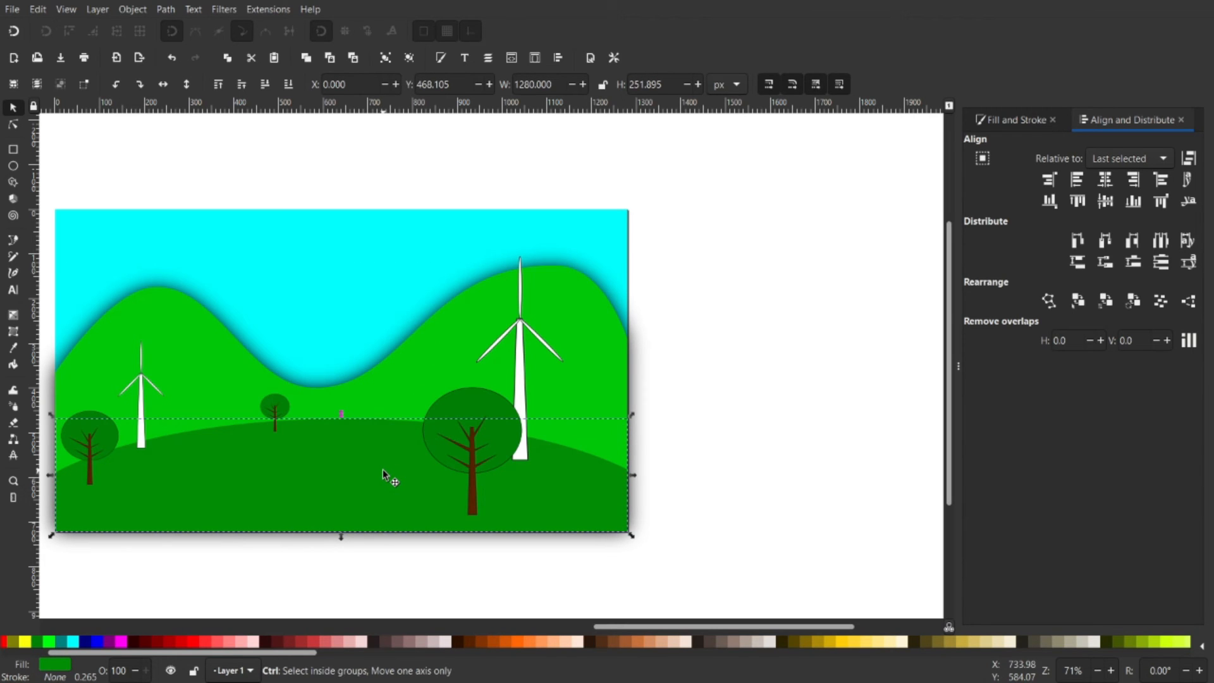
key(Home)
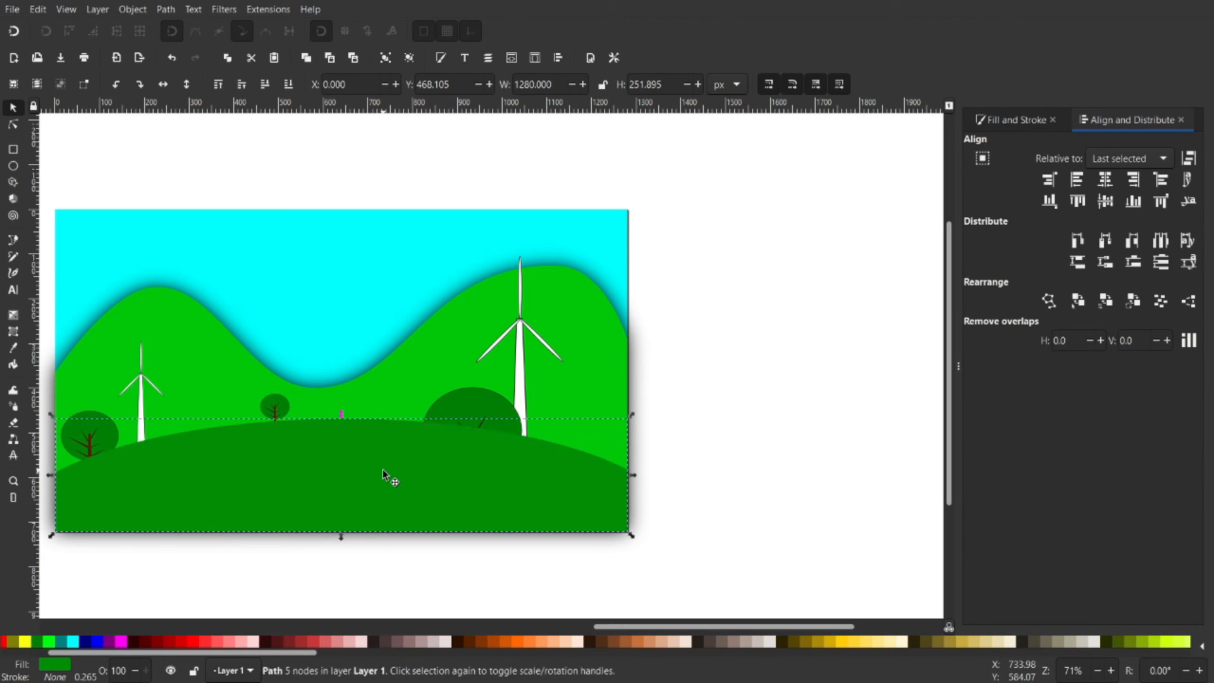
click(266, 85)
click(266, 85)
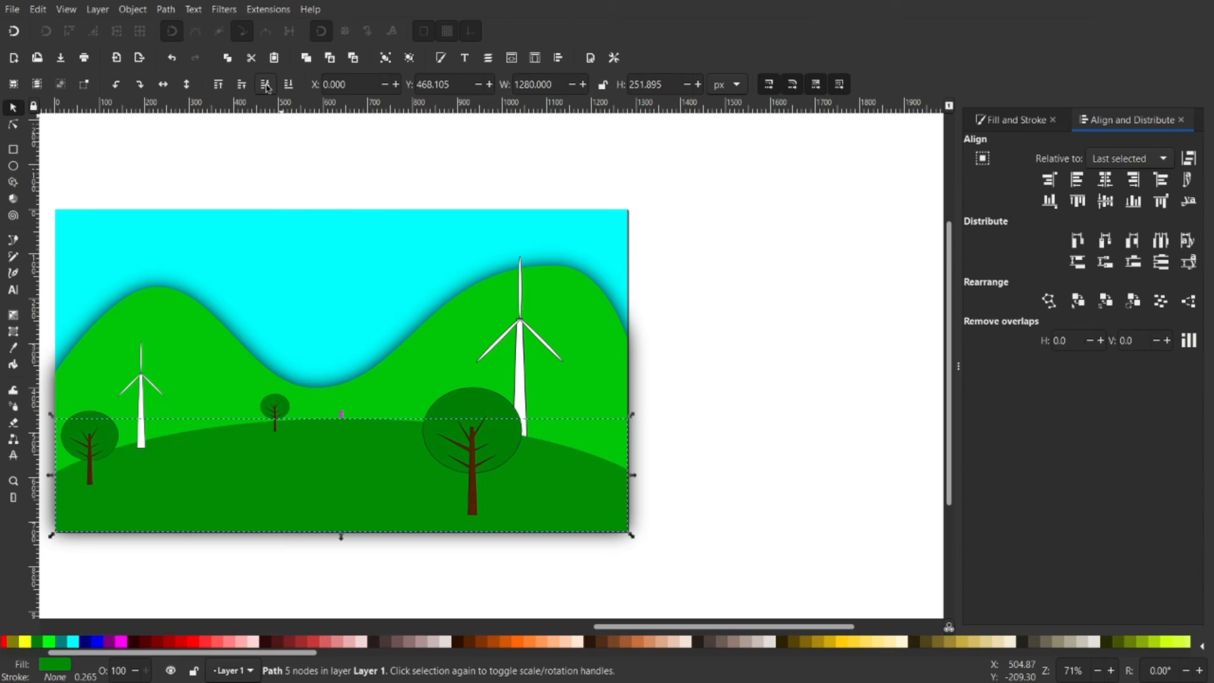
click(265, 84)
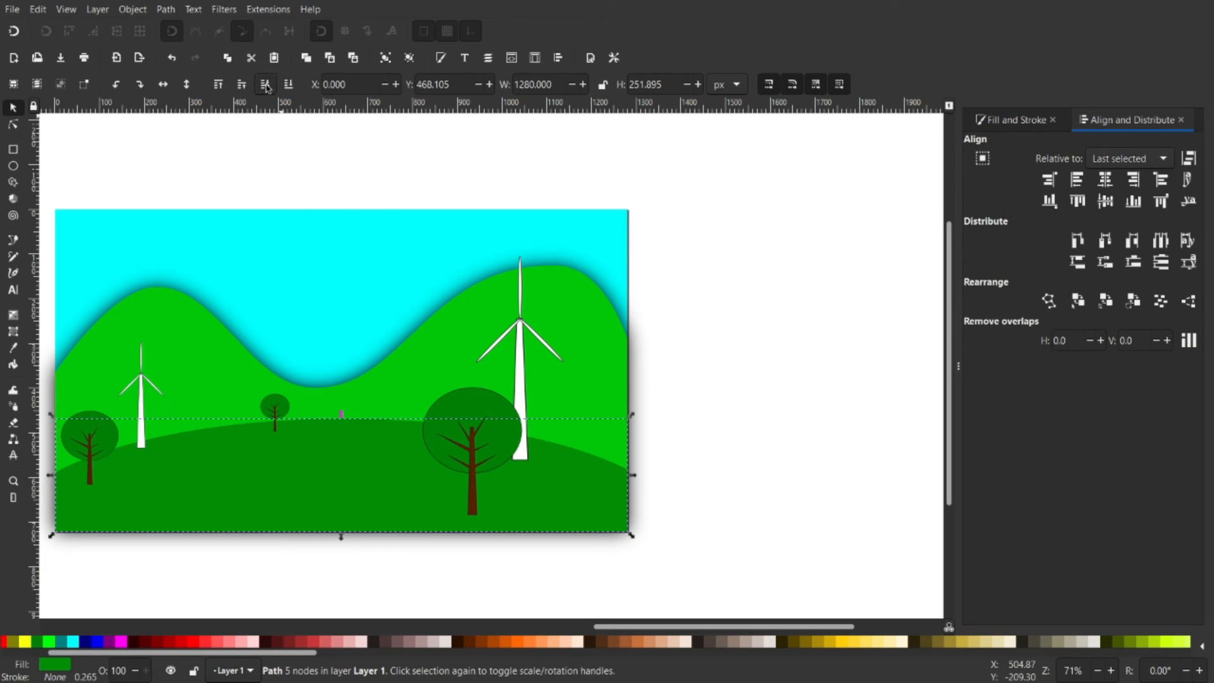
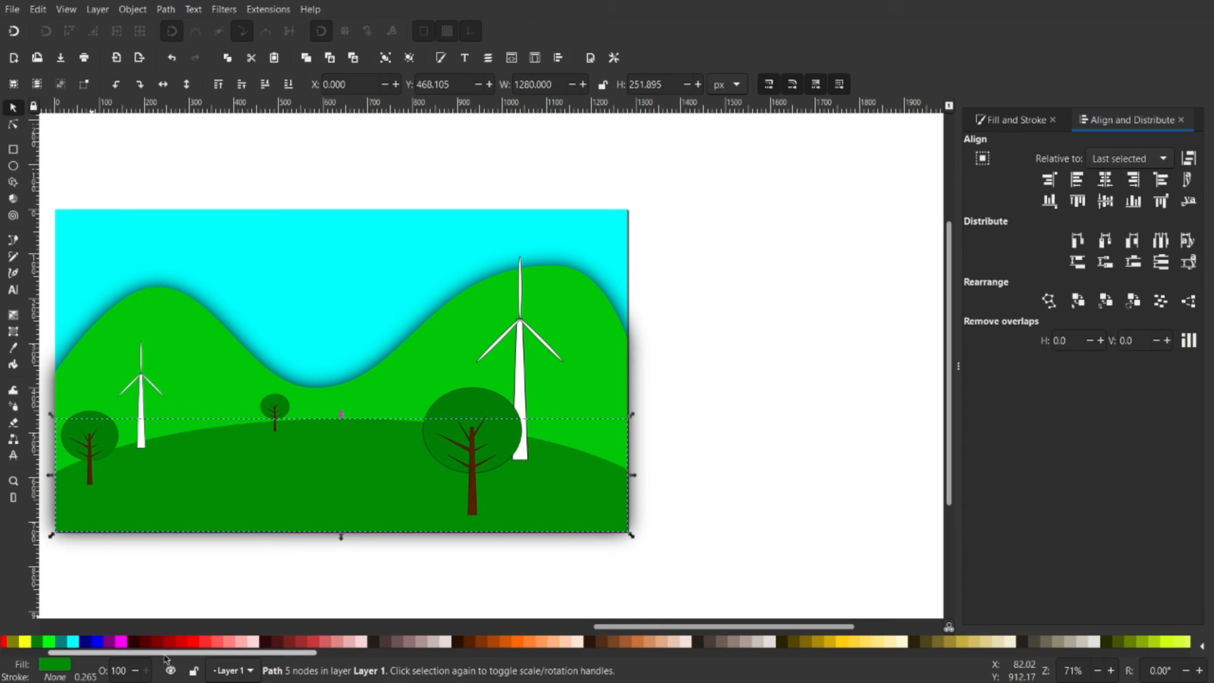
Give the front hill's copy a black outline and inspect the hill's edge up close
scroll(161, 658, left, 3)
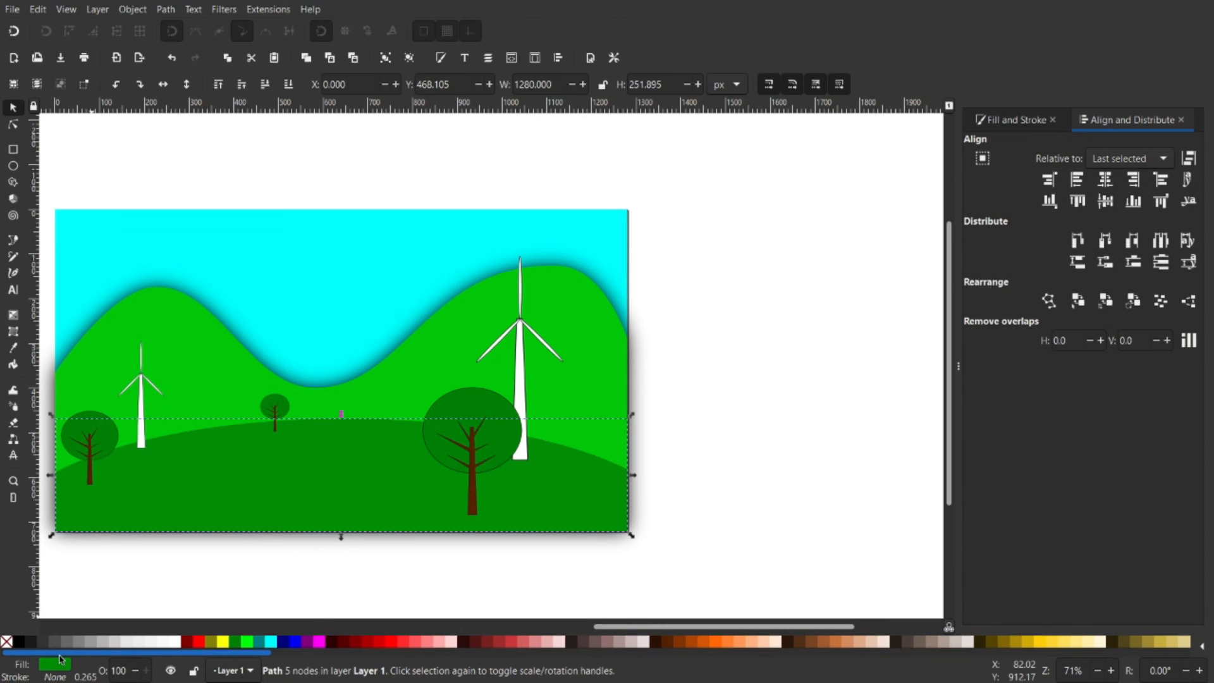
shift+click(21, 644)
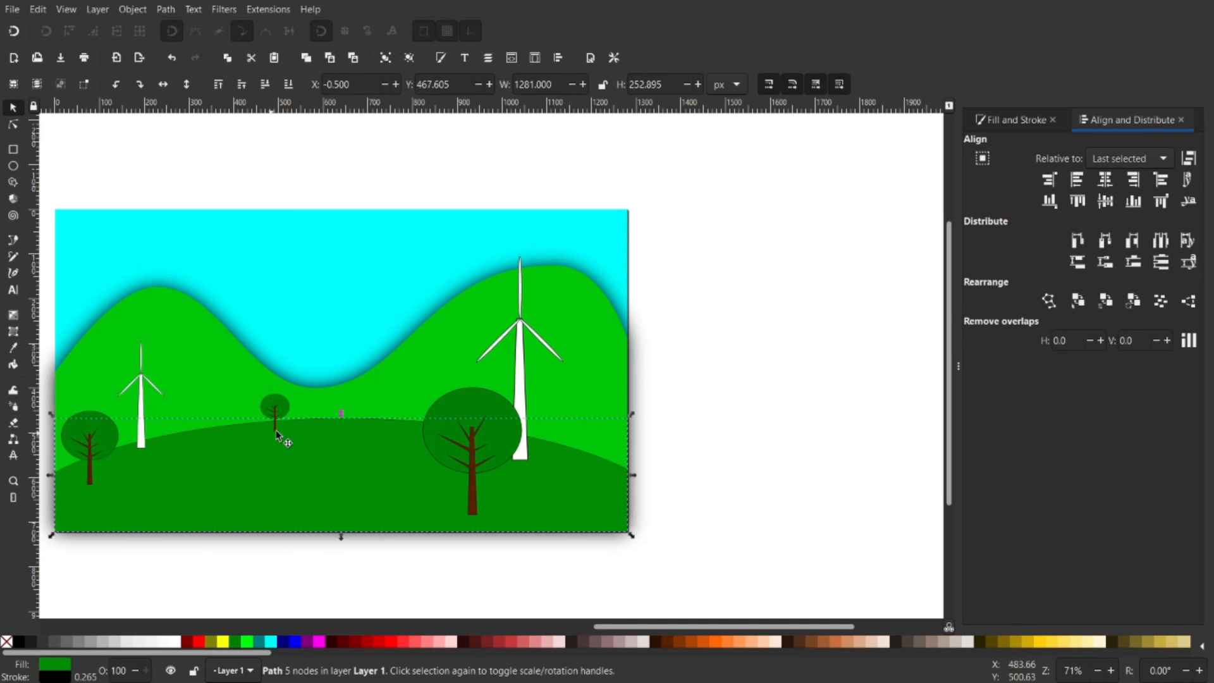
scroll(294, 415, up, 5)
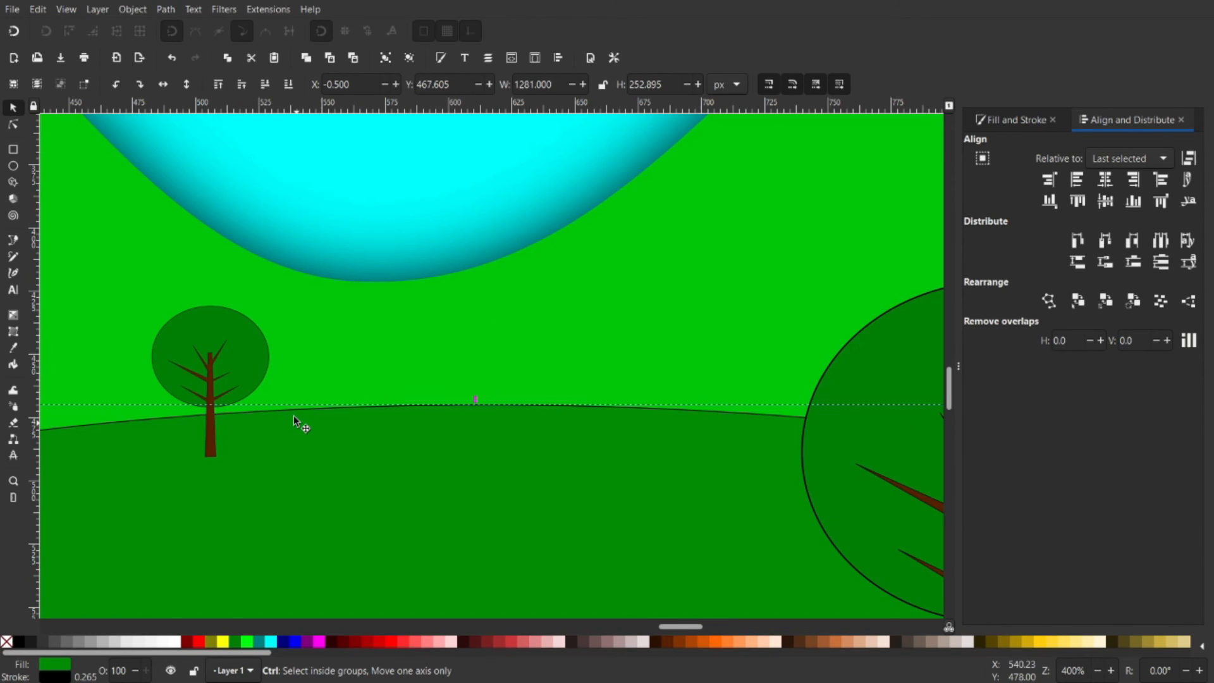
scroll(294, 416, up, 2)
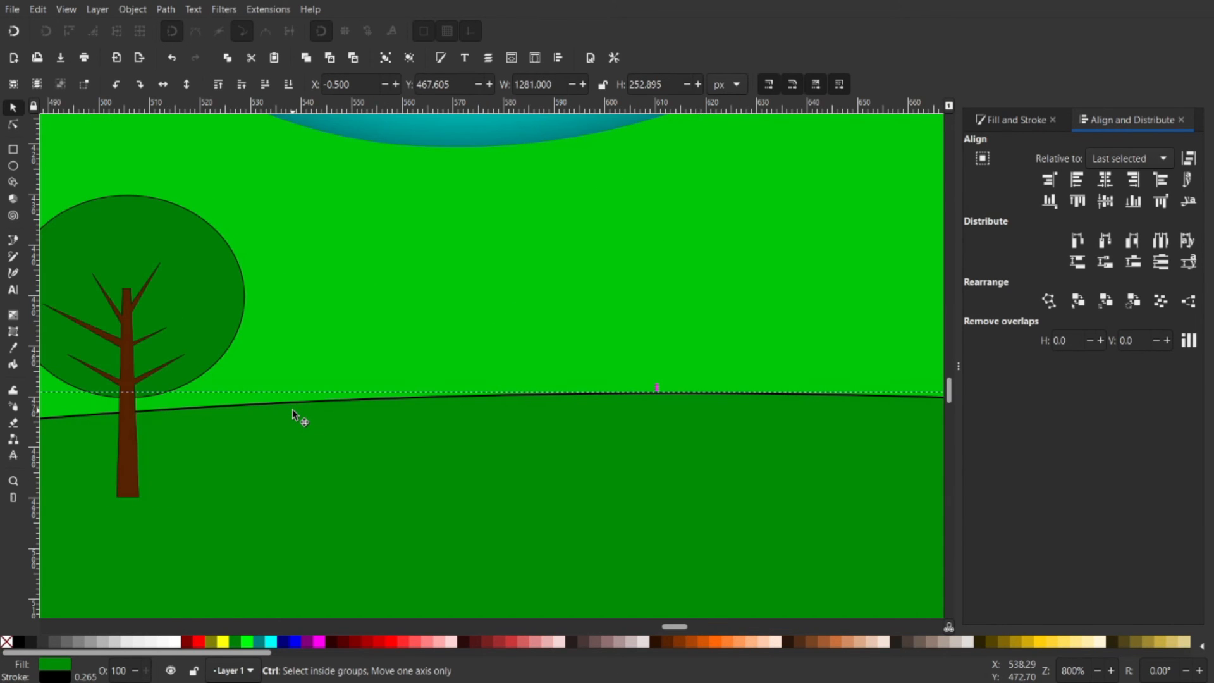
scroll(293, 416, down, 3)
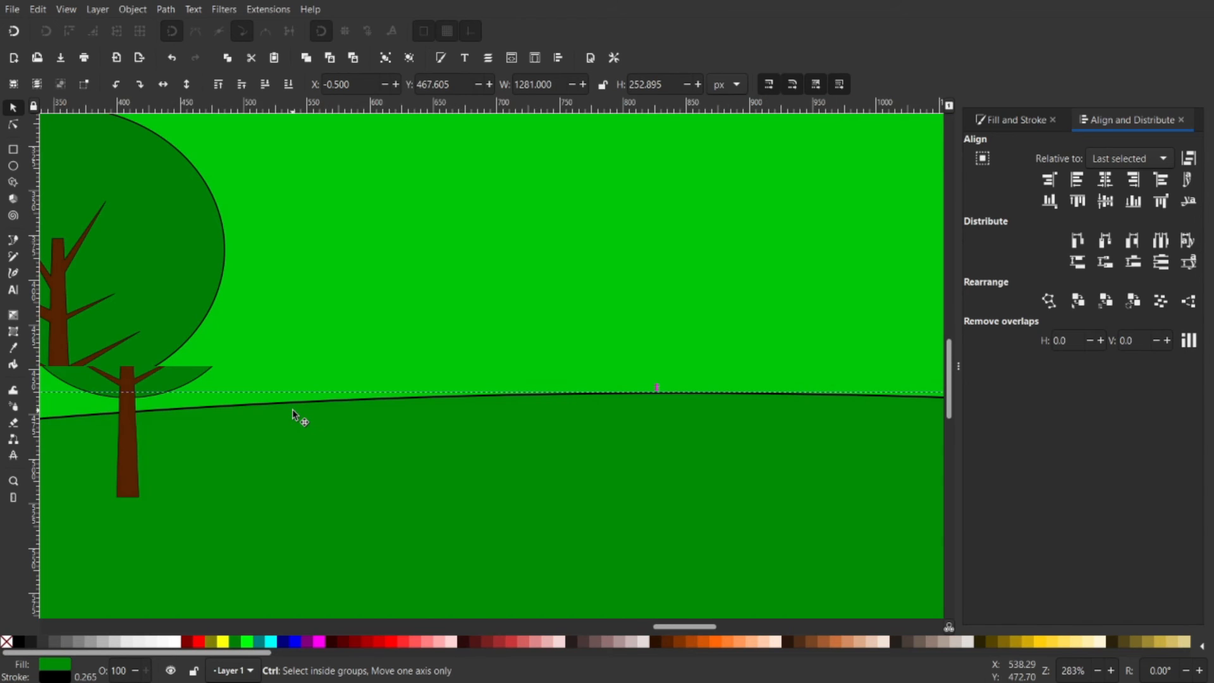
scroll(293, 415, down, 3)
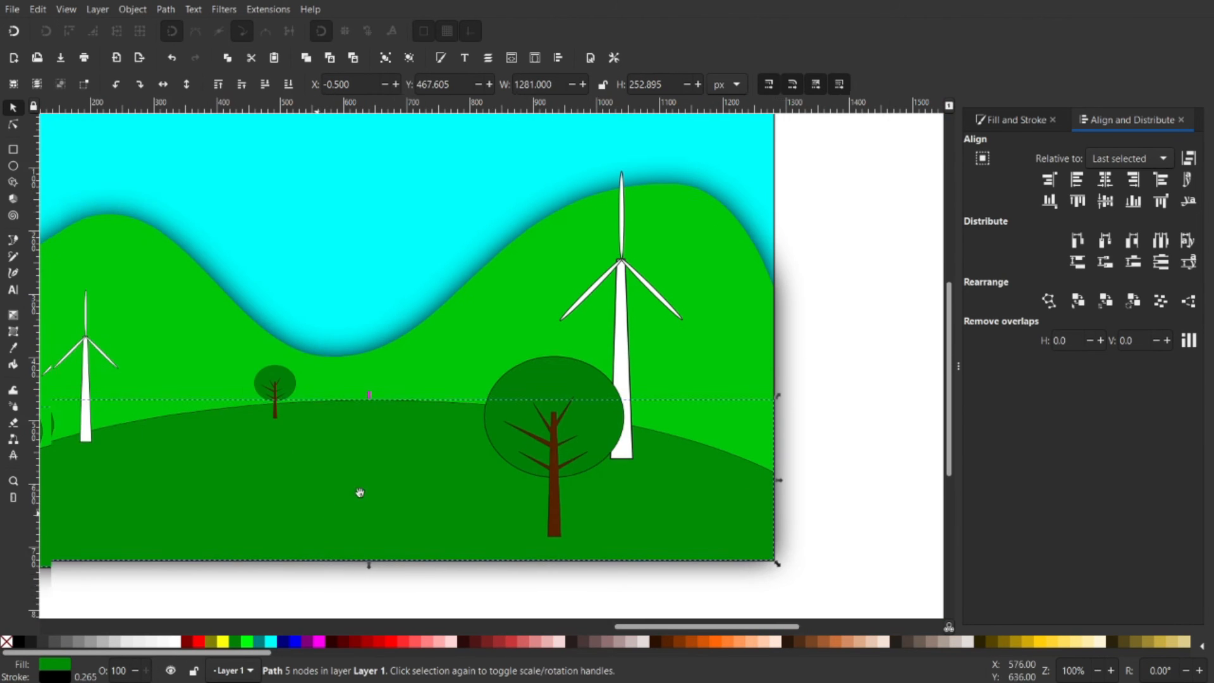
drag(360, 492, 370, 489)
scroll(412, 422, down, 2)
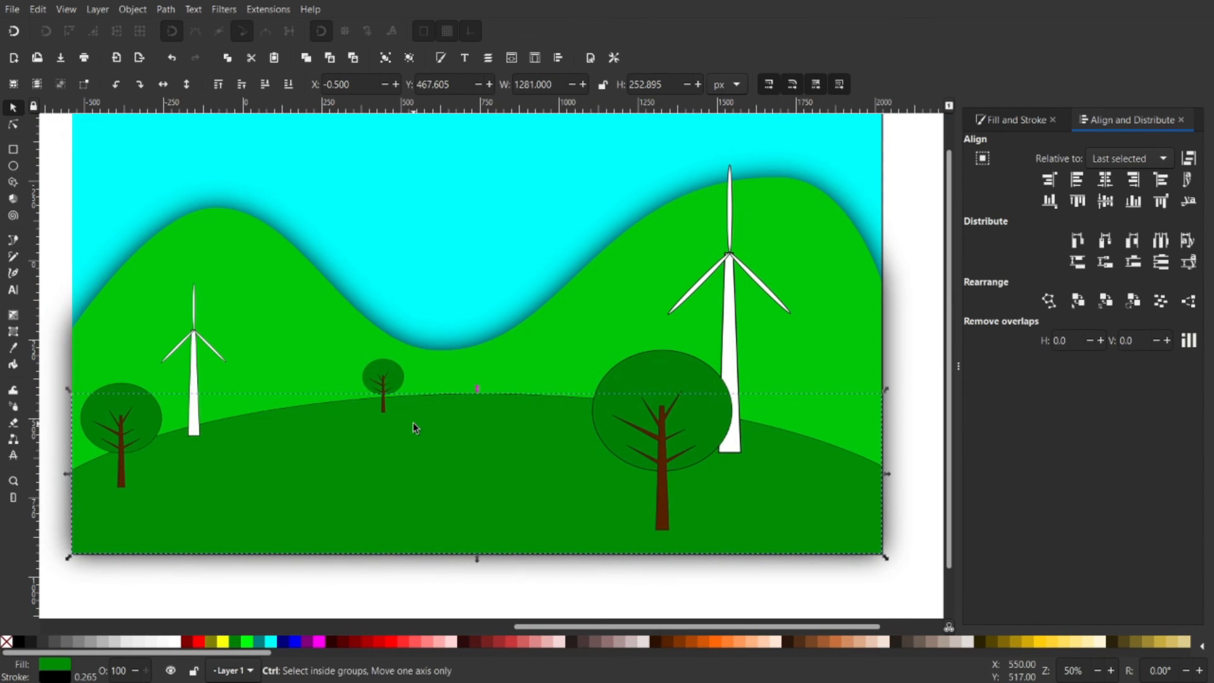
Select the copy beneath the front hill and stretch its upper edge upward to make it about 261 px tall
key(Escape)
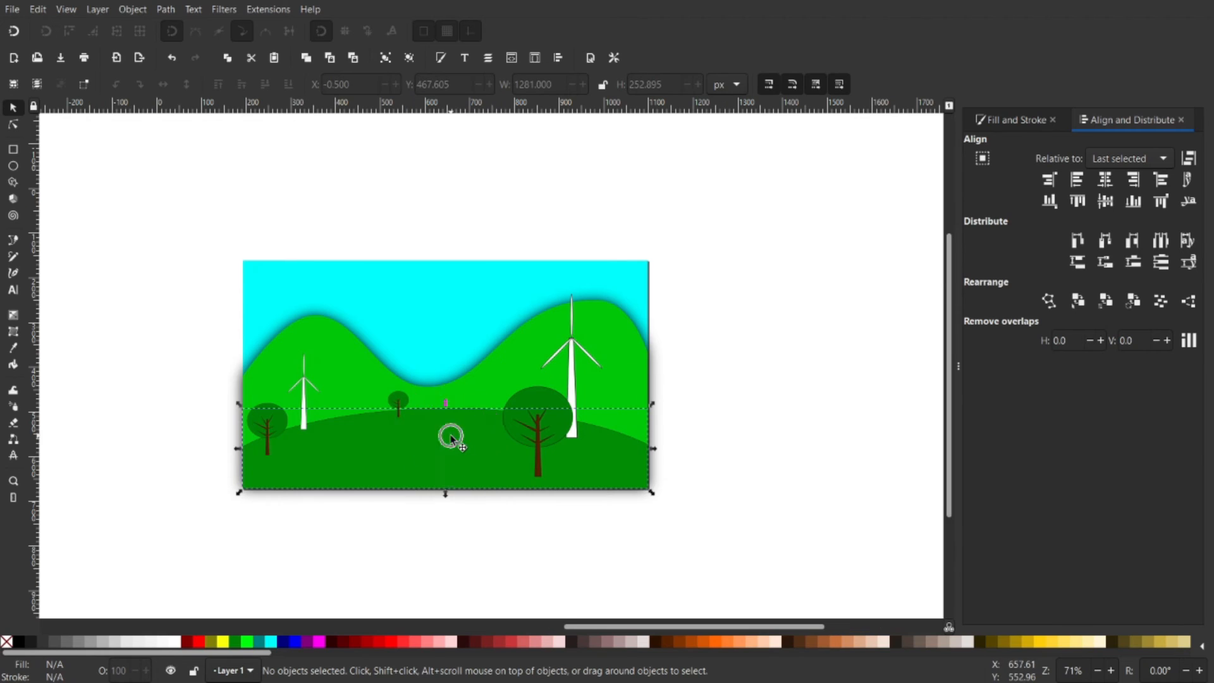
scroll(452, 439, up, 1)
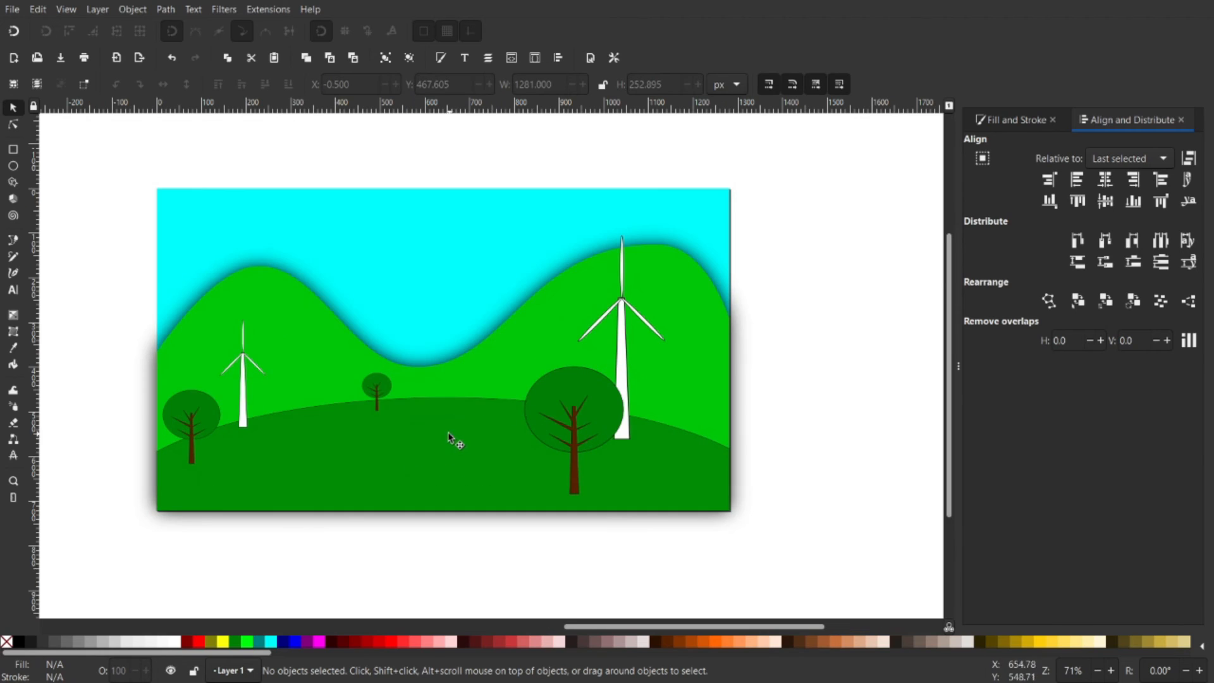
click(440, 466)
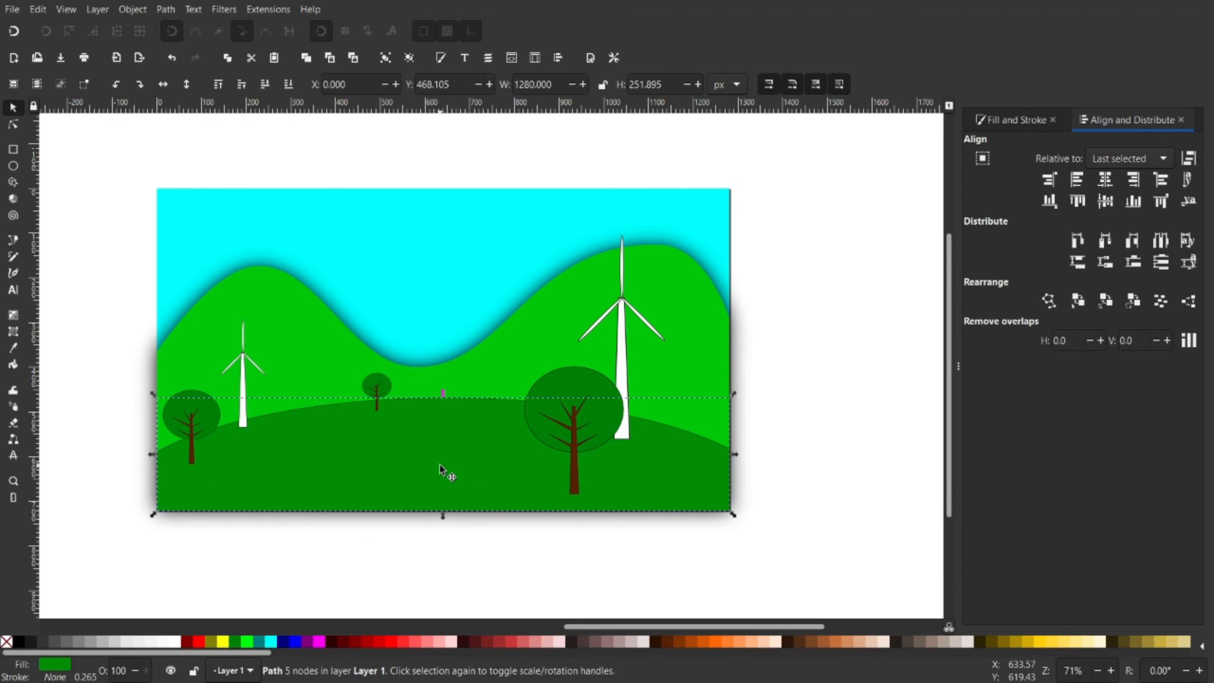
key(alt)
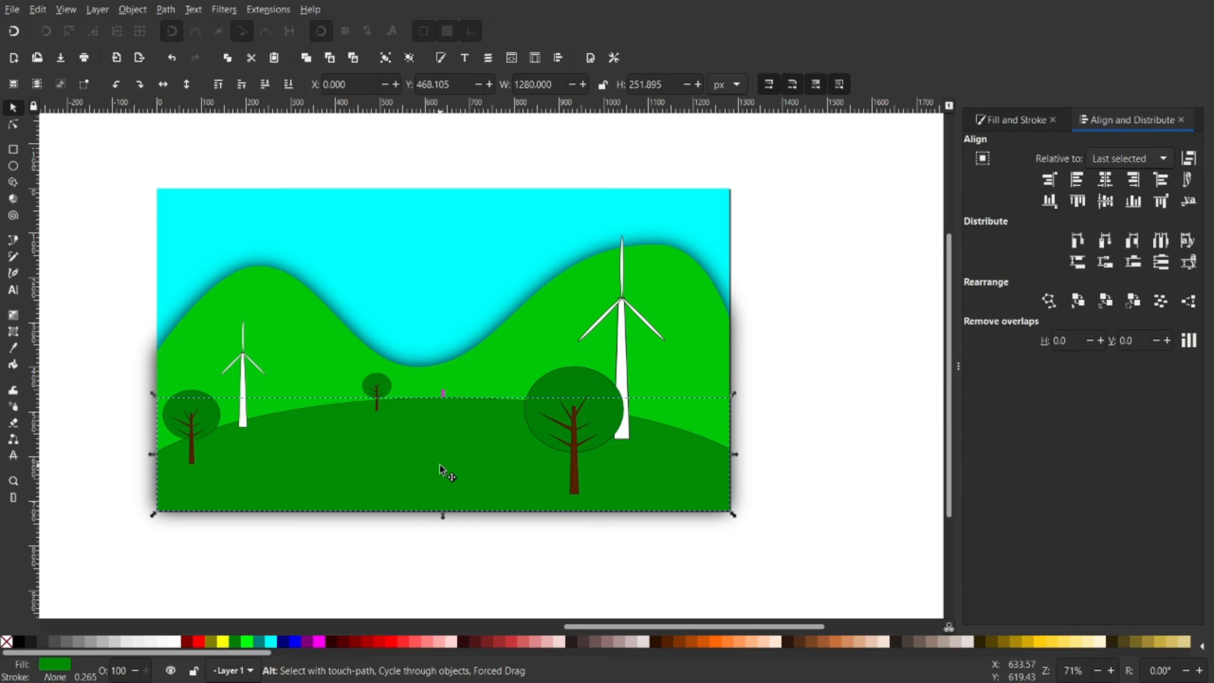
alt+click(440, 465)
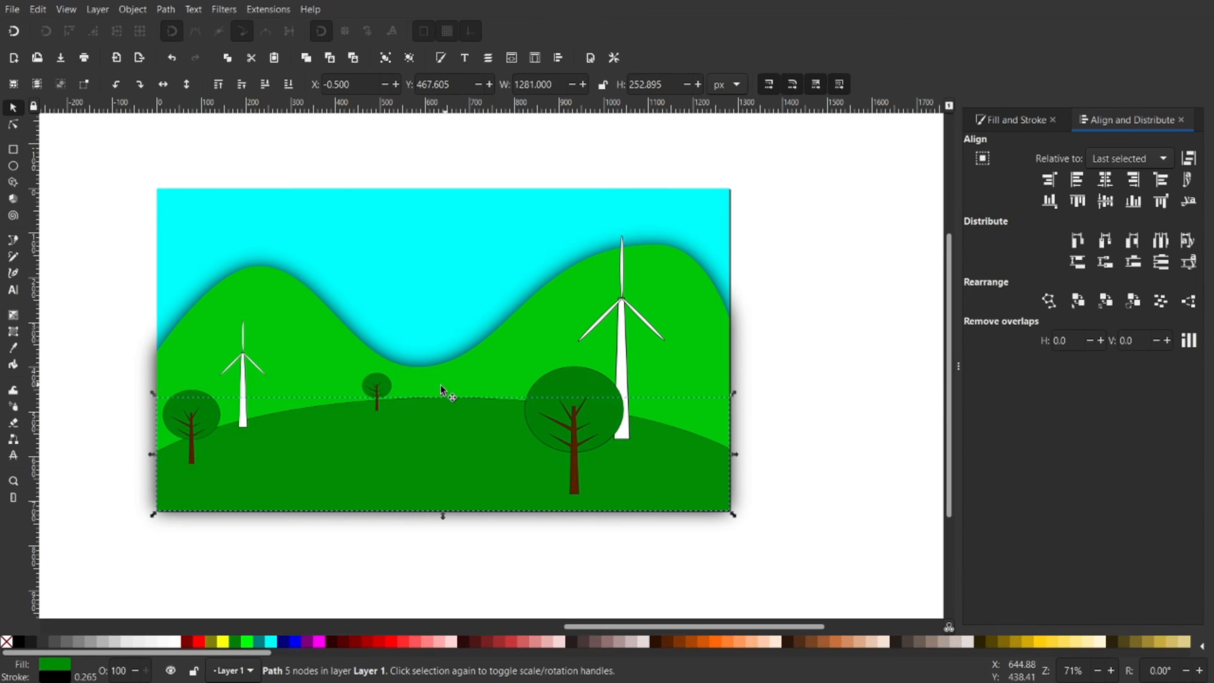
drag(442, 391, 444, 388)
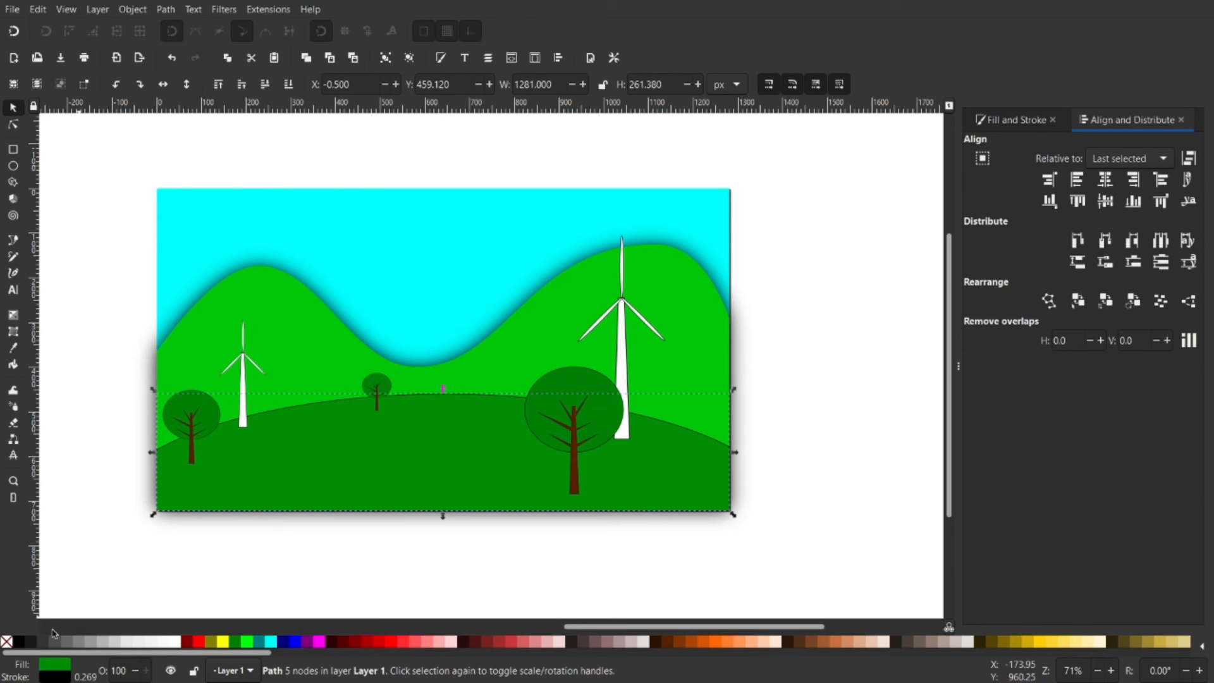
Fill the front hill's copy with black, remove its outline, and reduce its height to about 258 px
shift+click(15, 643)
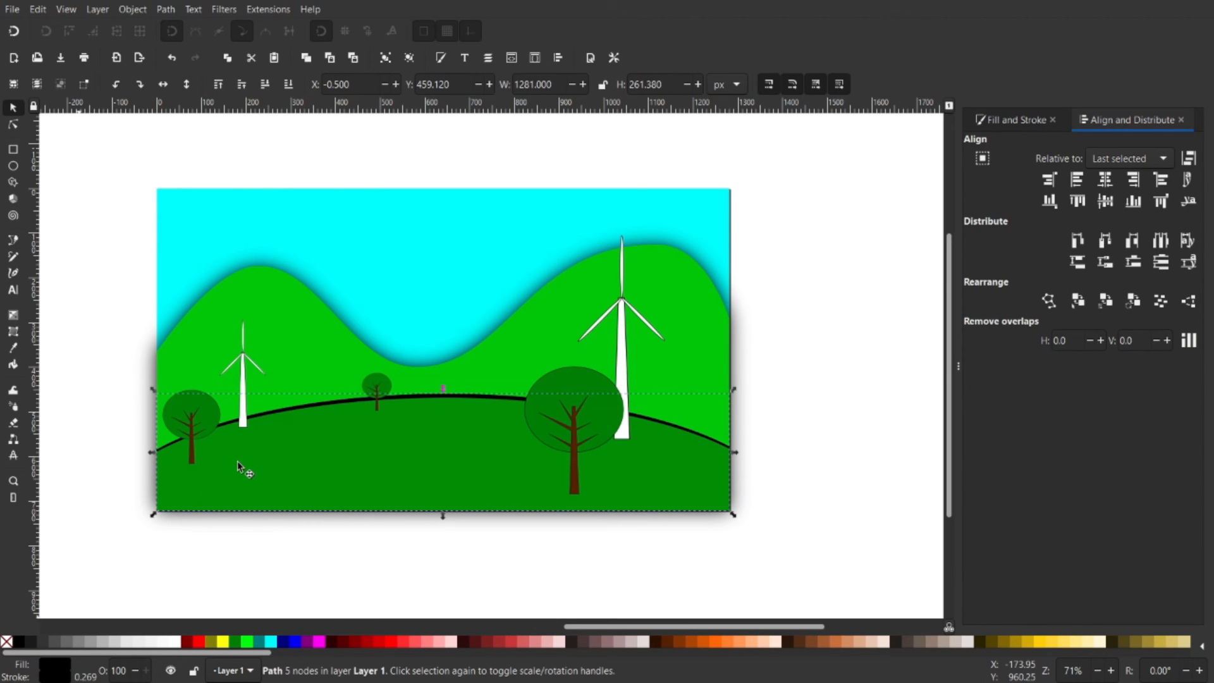
shift+click(6, 642)
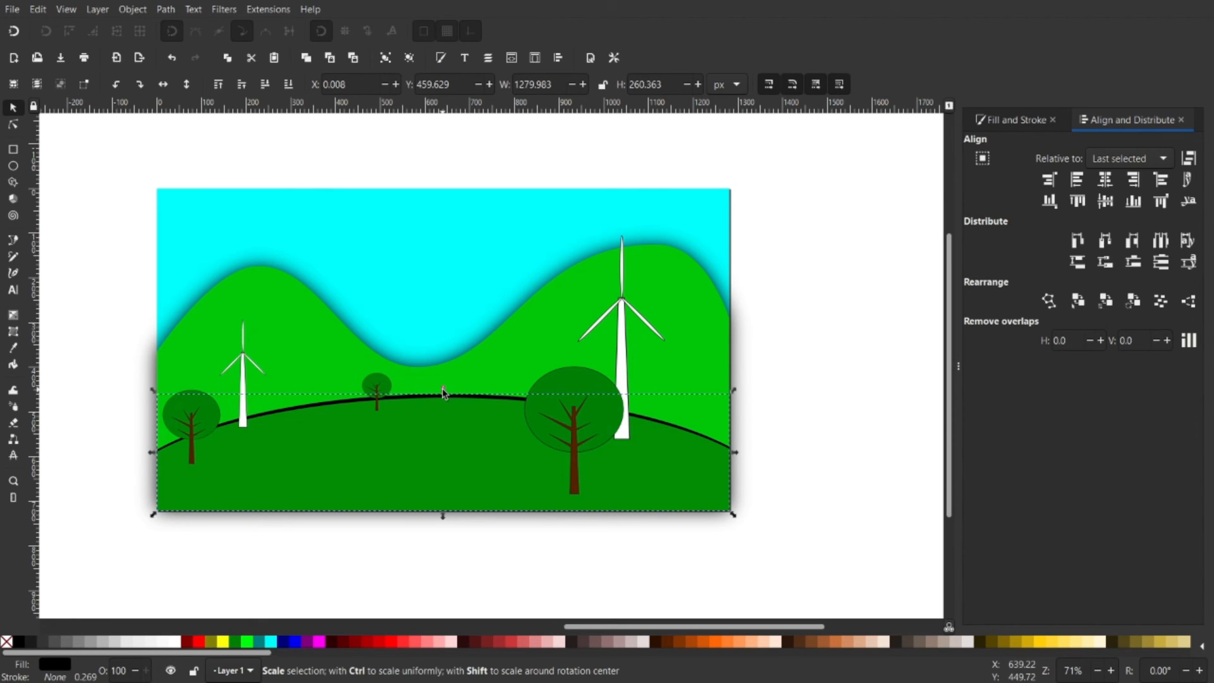
drag(445, 392, 461, 398)
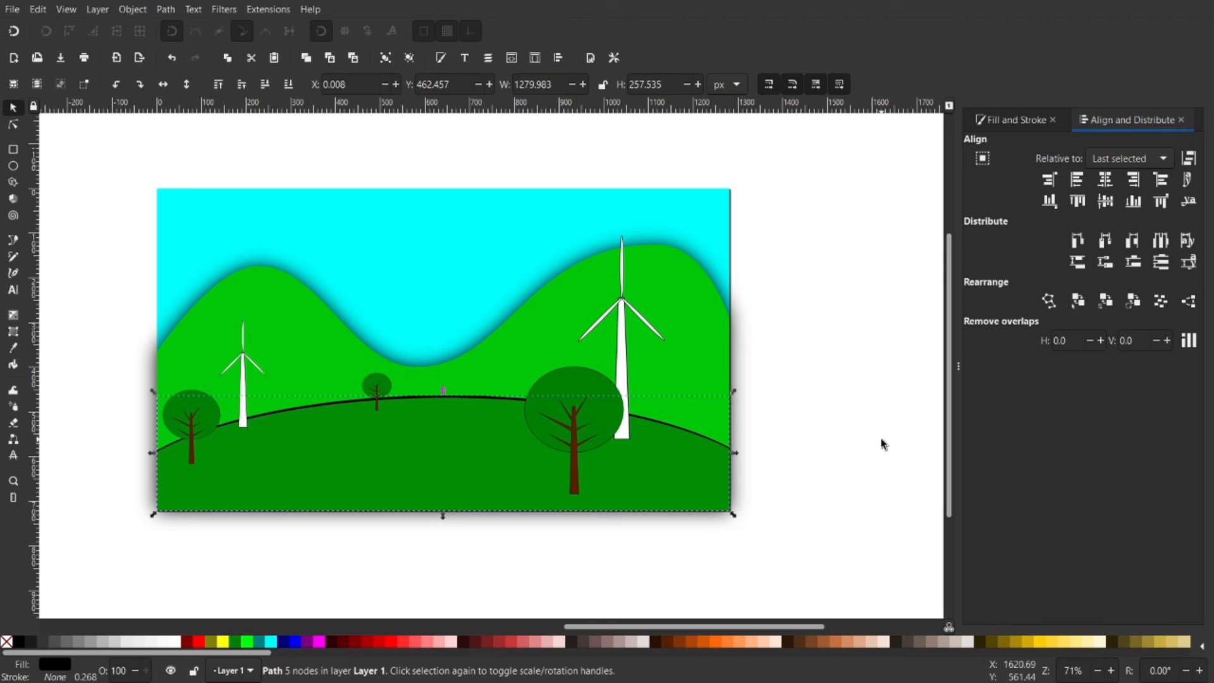
Blur the black hill copy by about 20.8% and squash the blurred shadow to about 328 px tall
click(1020, 122)
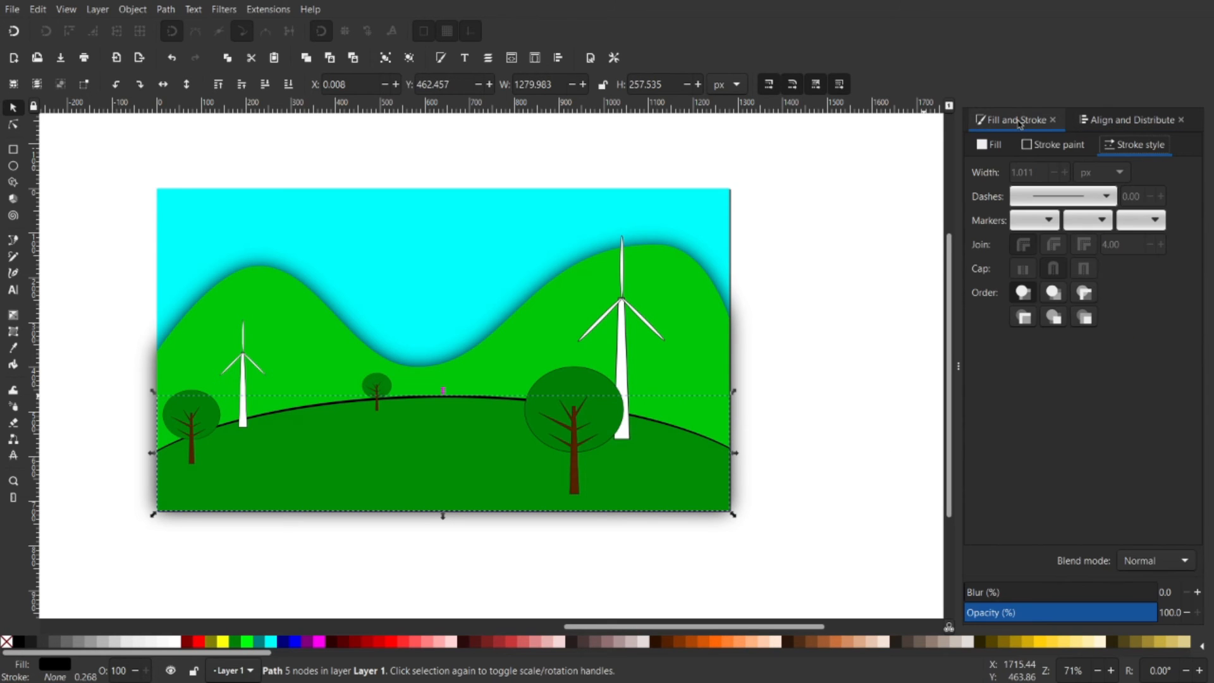
drag(986, 592, 1004, 592)
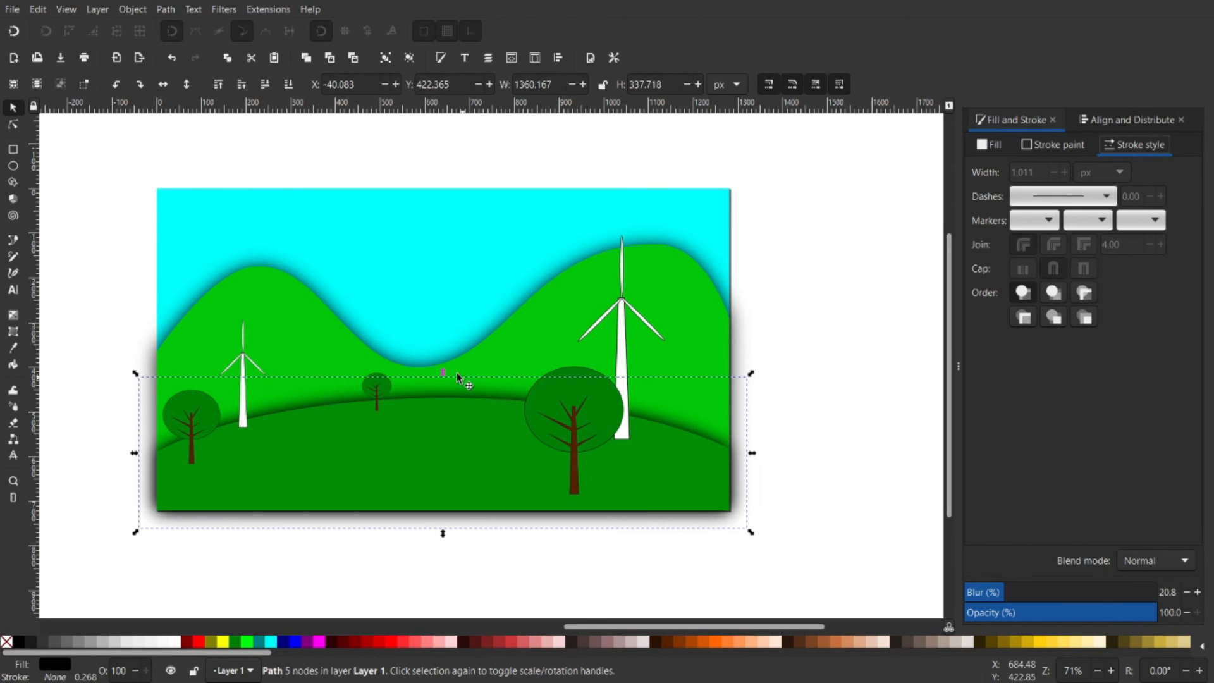
drag(443, 372, 451, 378)
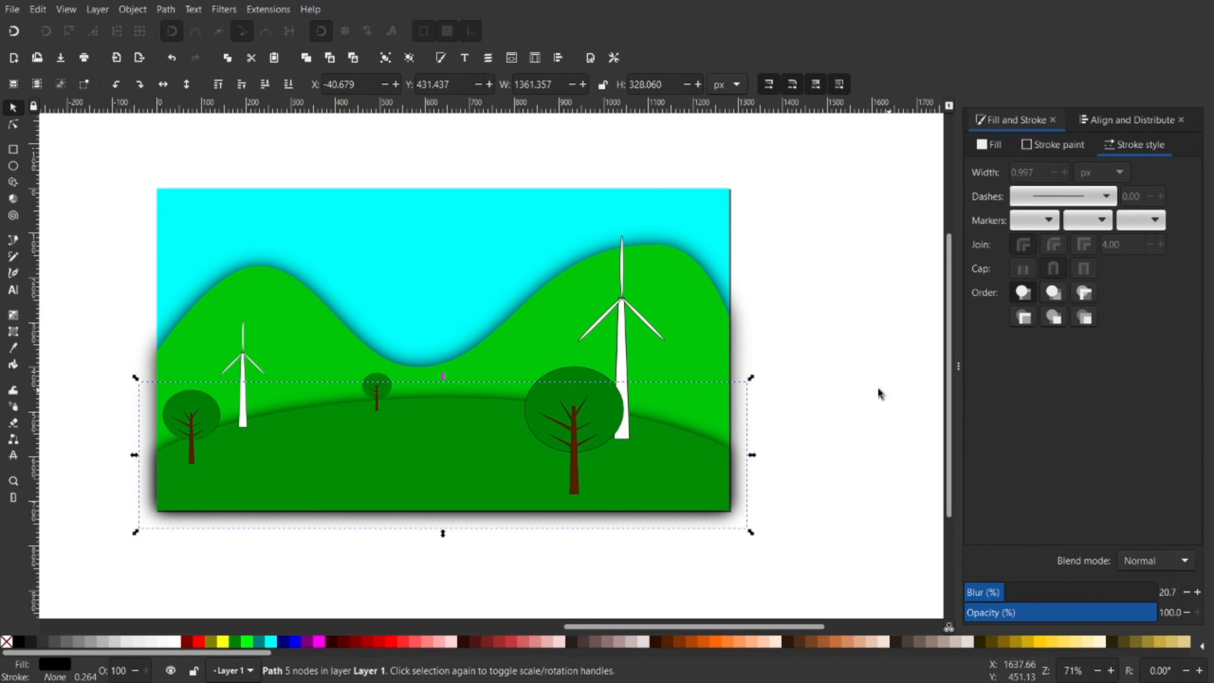
key(Escape)
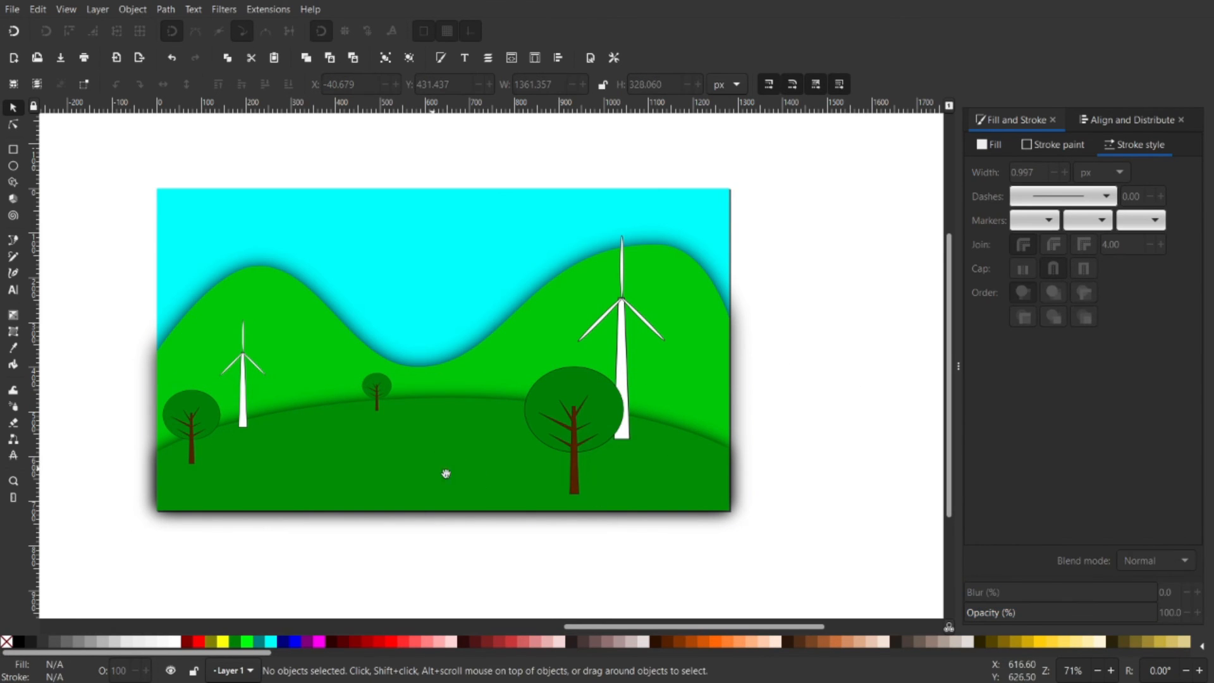
Duplicate the back hill, shift the copy about 396 px to the left, and flip it horizontally
key(ctrl+Left)
scroll(484, 404, up, 1)
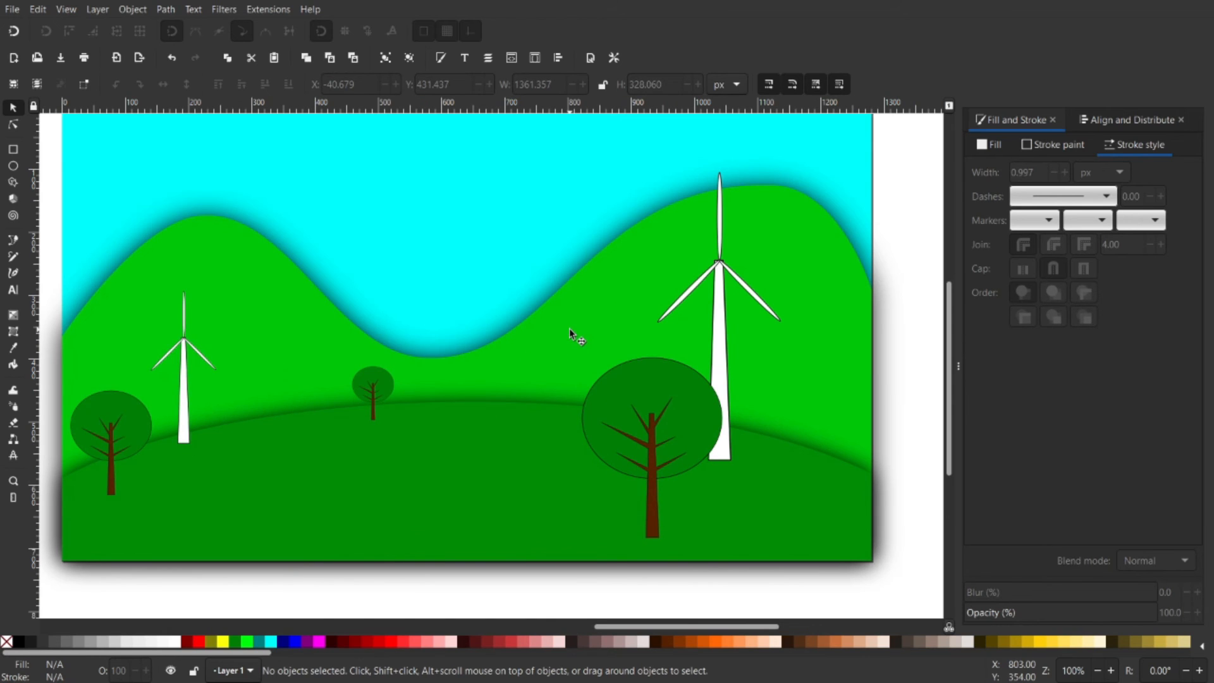
click(511, 424)
scroll(405, 446, down, 1)
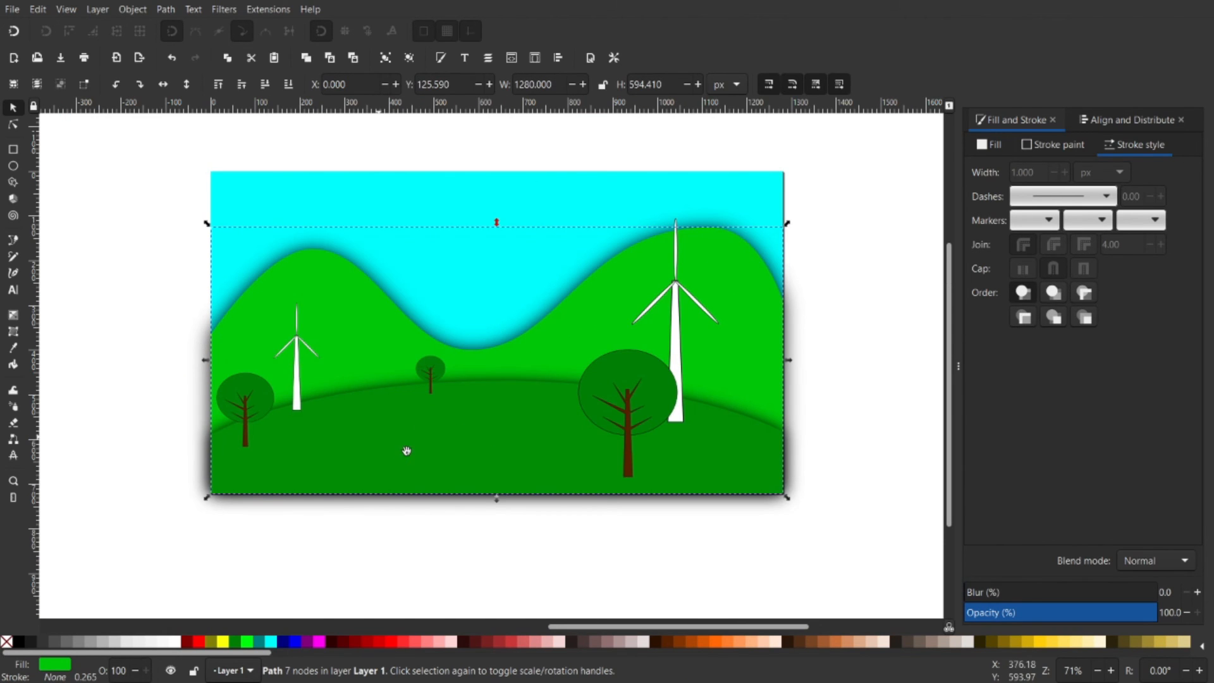
key(ctrl+Left)
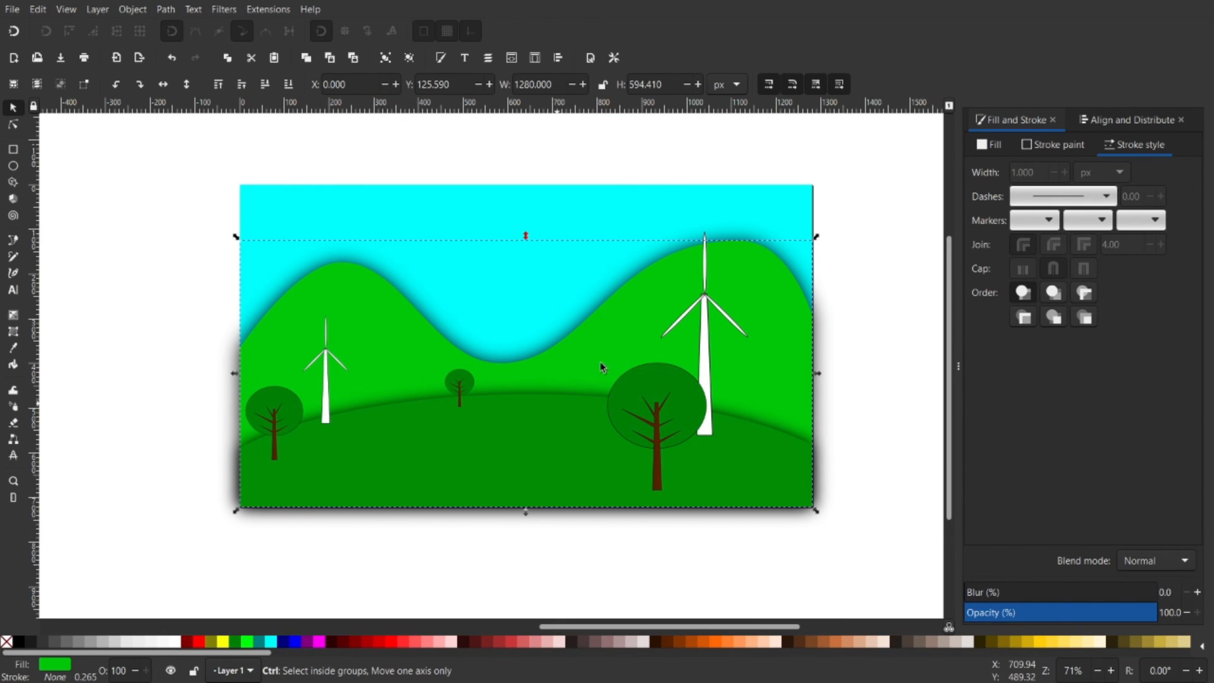
key(Home)
drag(741, 347, 586, 350)
key(h)
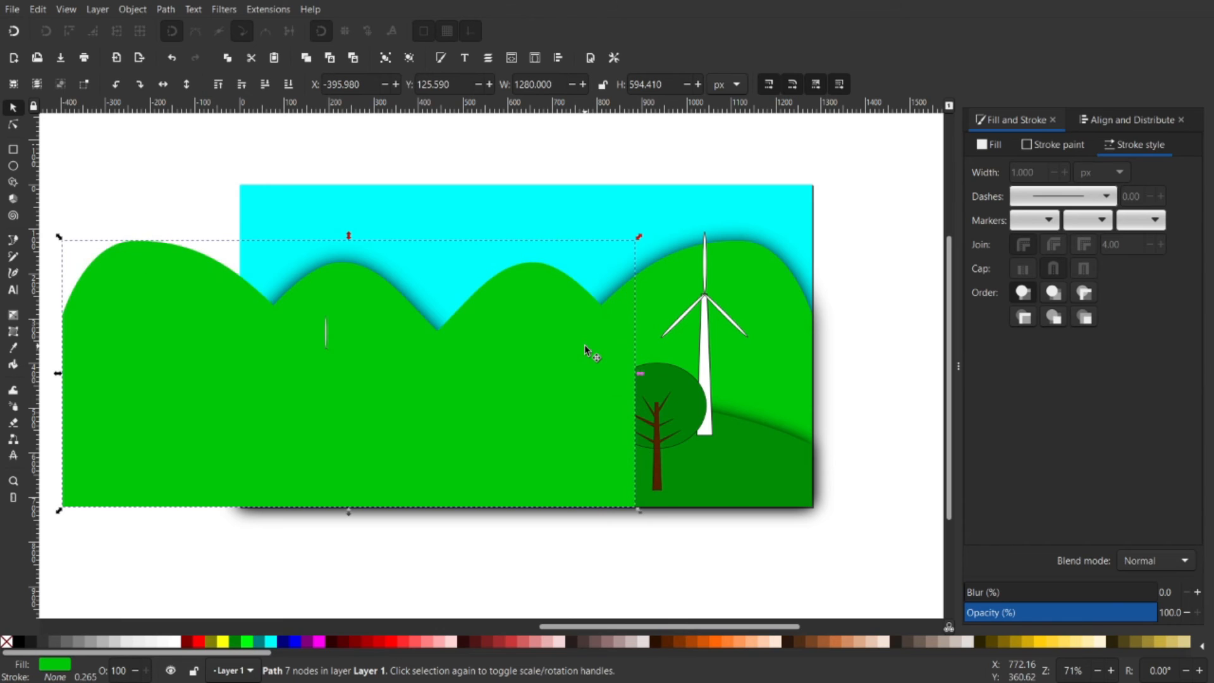
Squash the flipped hill copy to about 420 px tall and shift it to about X -498 px, Y 168 px
drag(564, 370, 554, 373)
drag(339, 238, 342, 318)
mouse_move(495, 393)
mouse_down()
mouse_move(493, 372)
mouse_move(568, 402)
mouse_move(516, 400)
mouse_up()
drag(445, 500, 479, 466)
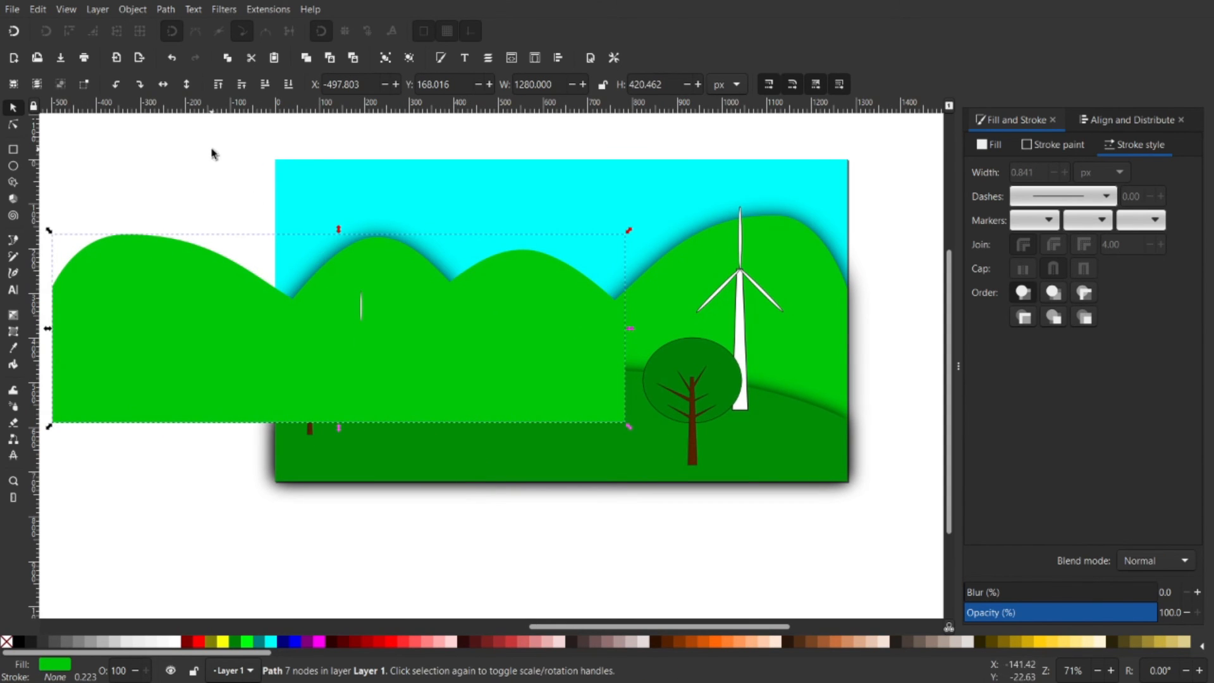
Lower the flipped hill behind the trees, small windmill and front hill with its shadow, and squash it to about 317 px tall
click(266, 86)
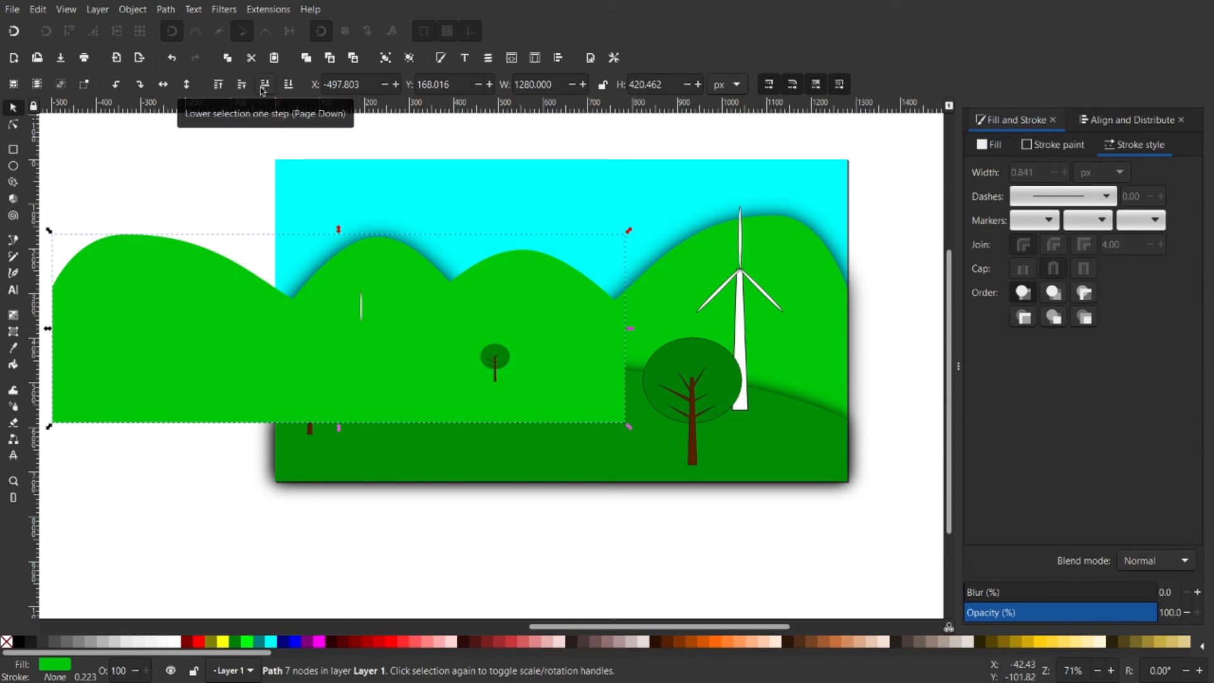
click(263, 86)
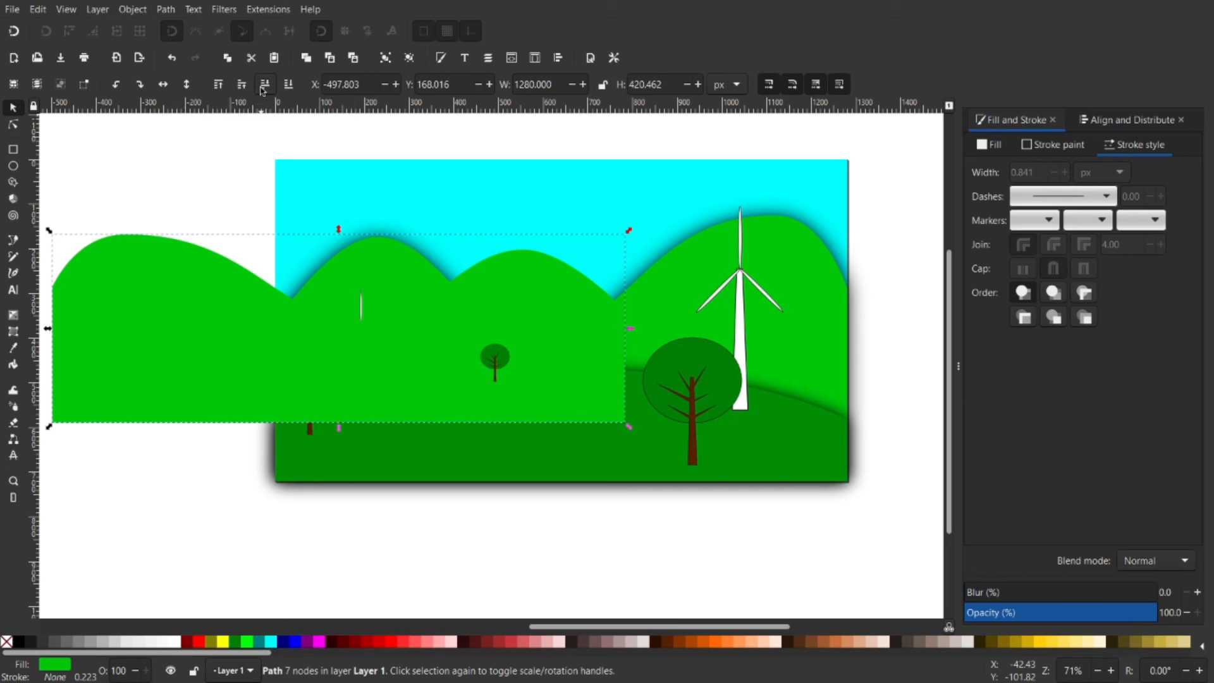
click(264, 90)
click(263, 89)
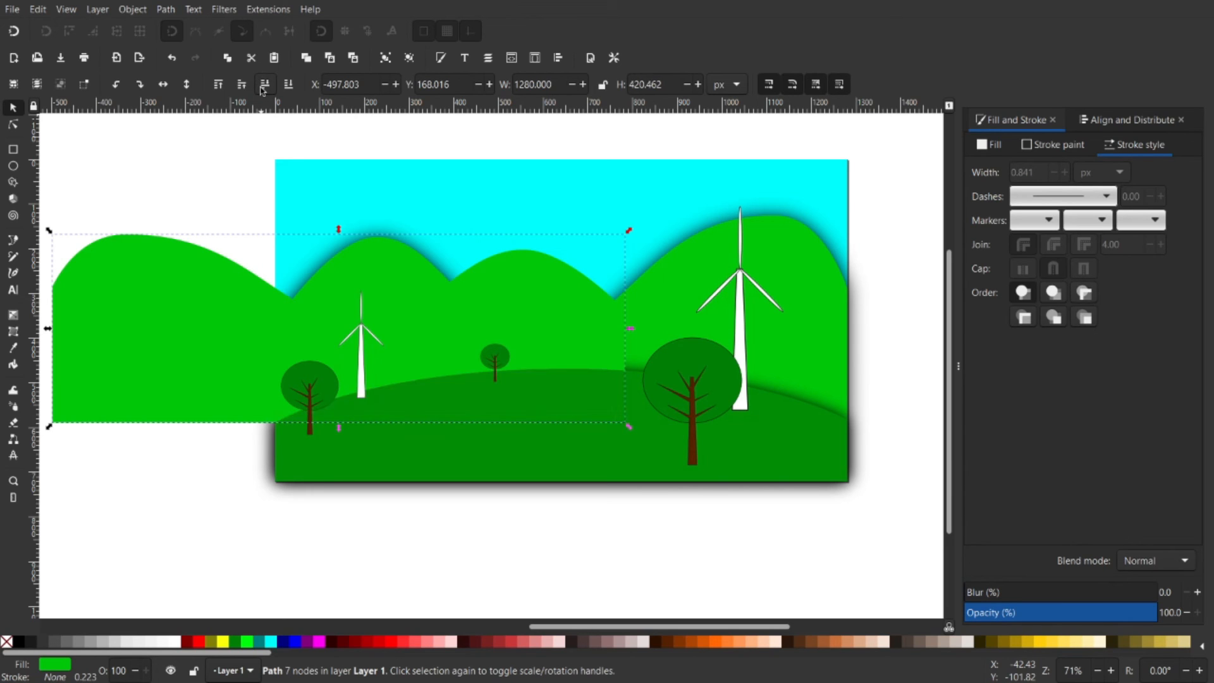
click(263, 89)
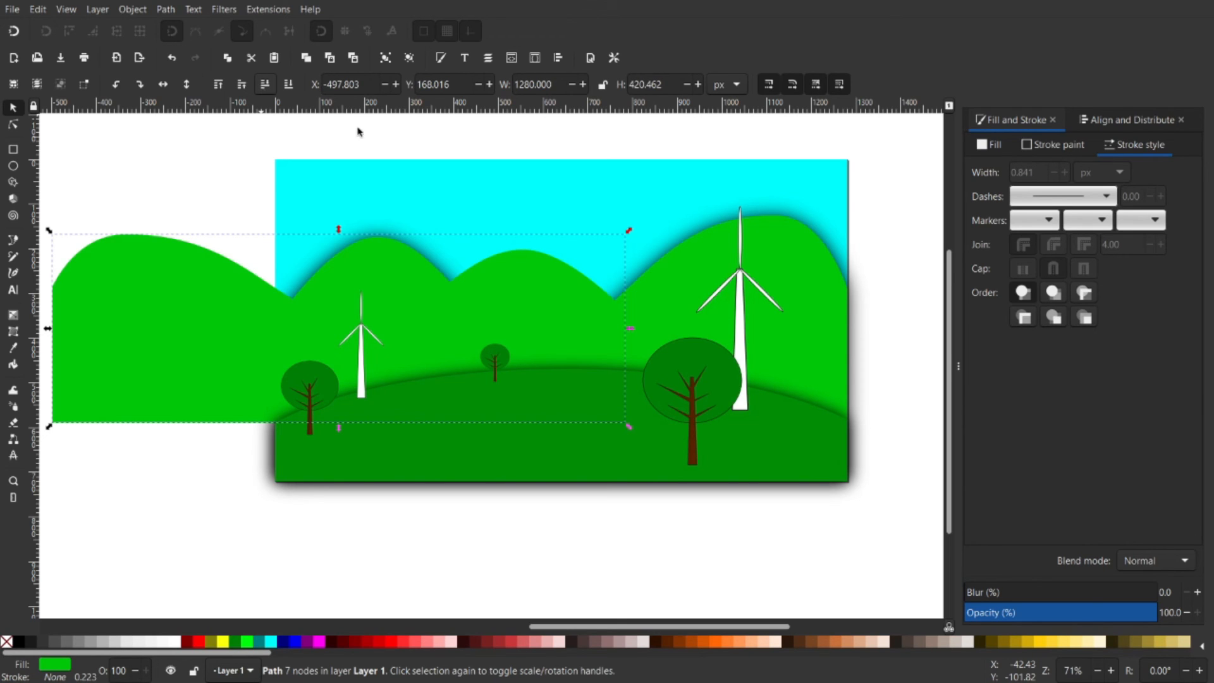
drag(339, 233, 352, 279)
drag(601, 399, 560, 385)
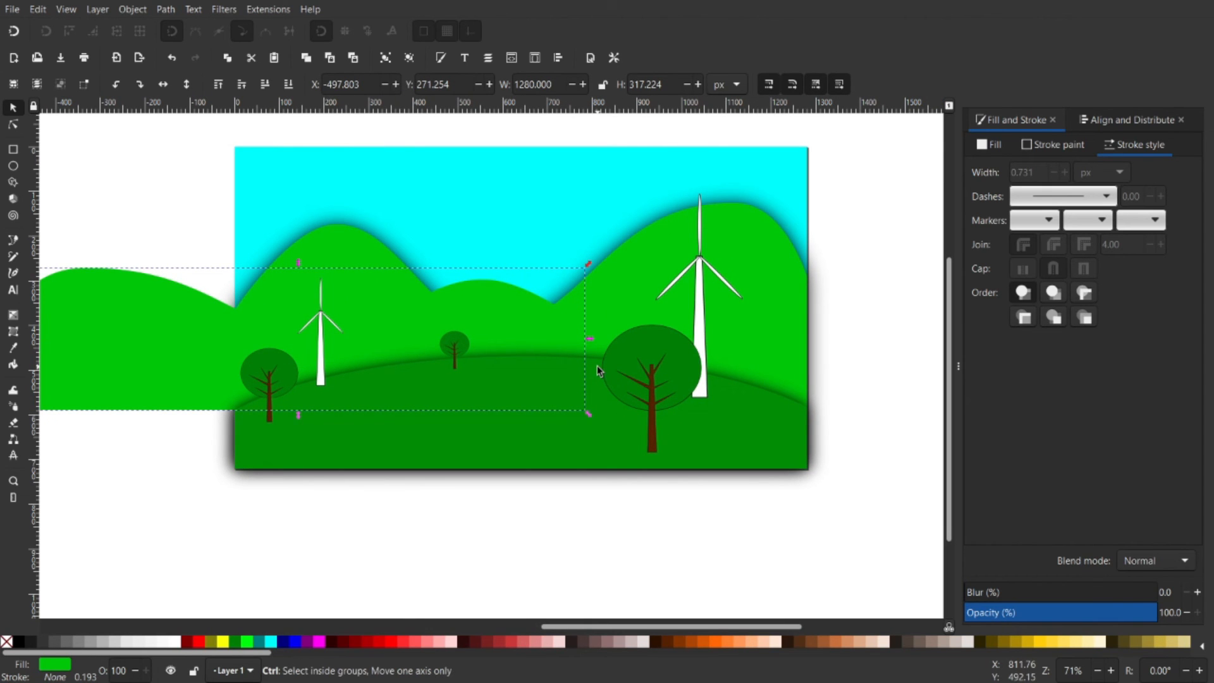
Duplicate the flipped middle hill, fill the copy with black, and stretch its upper edge to make it about 336 px tall
key(Home)
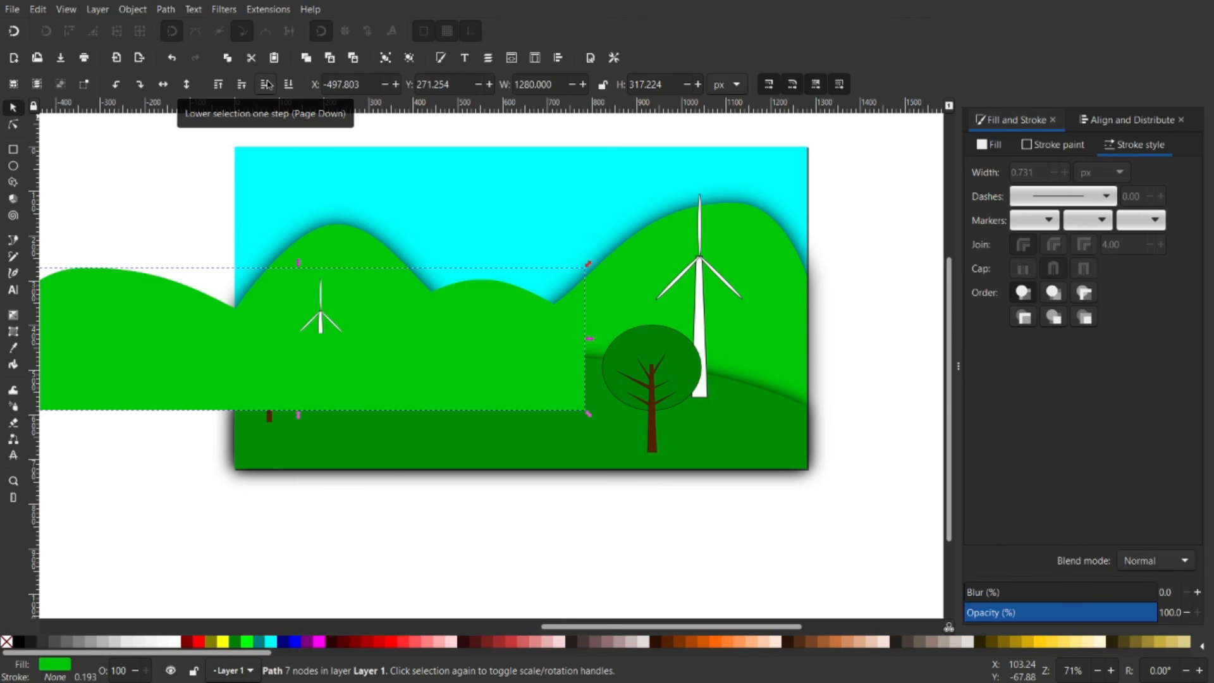
click(19, 642)
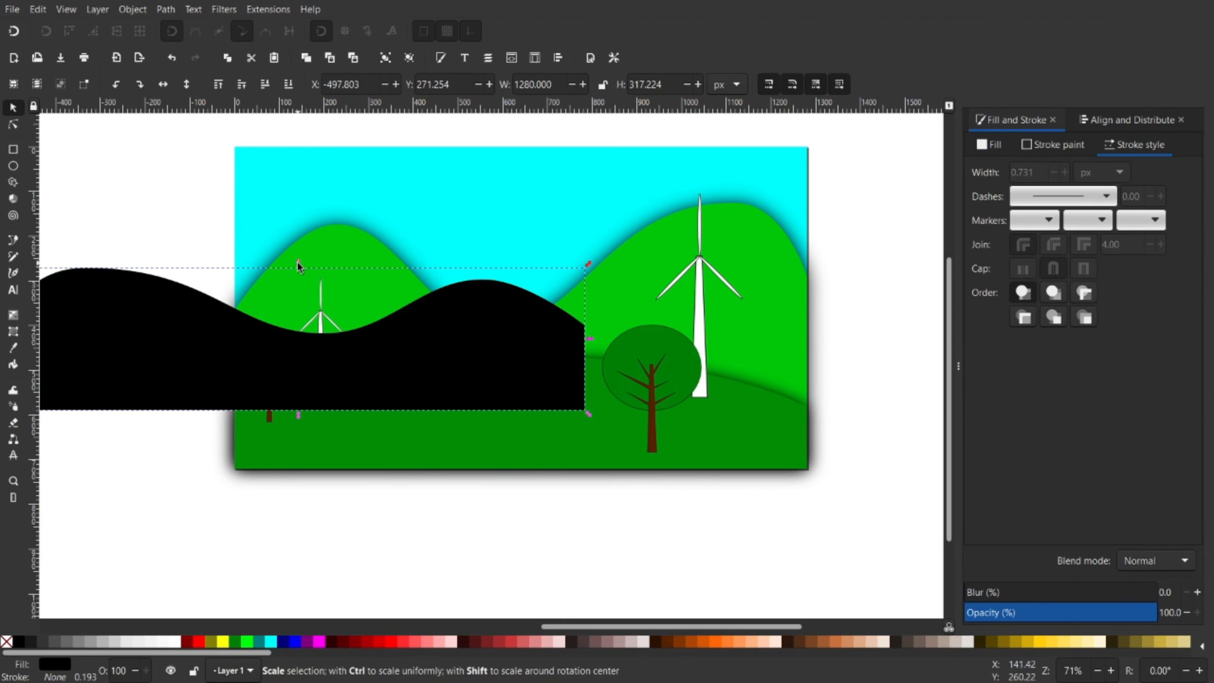
drag(297, 263, 296, 255)
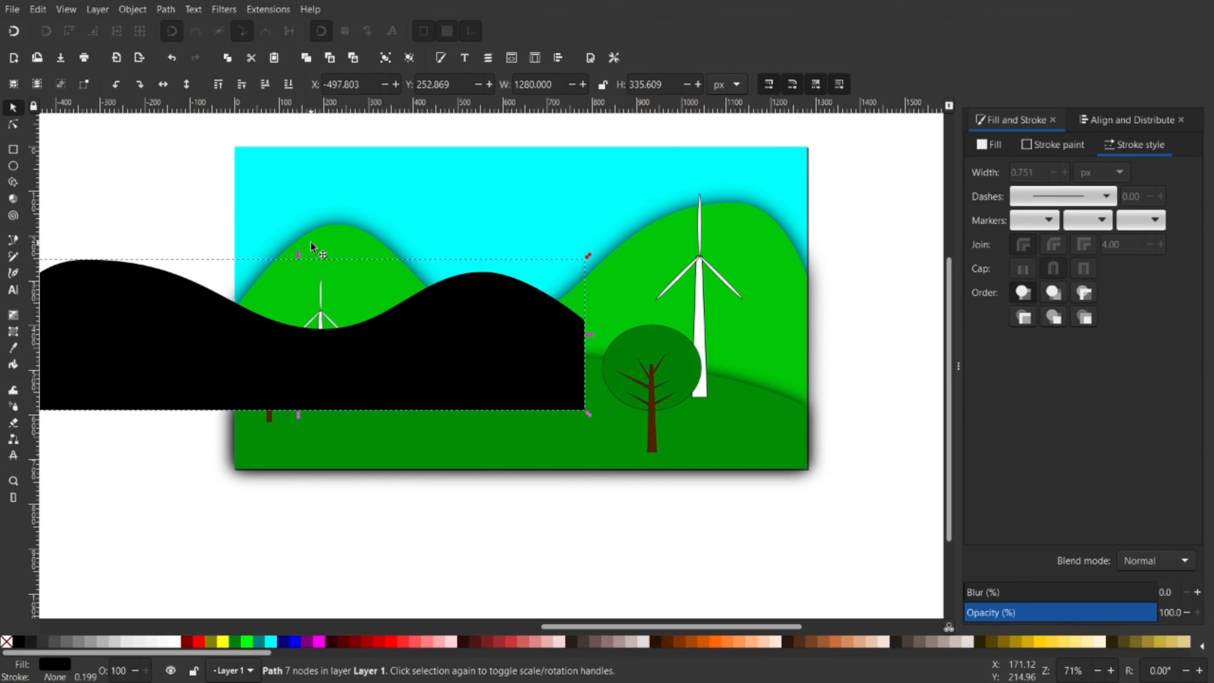
Lower the black copy behind the trees, small windmill, front hill and middle hill, and reduce its height to about 324 px
click(265, 86)
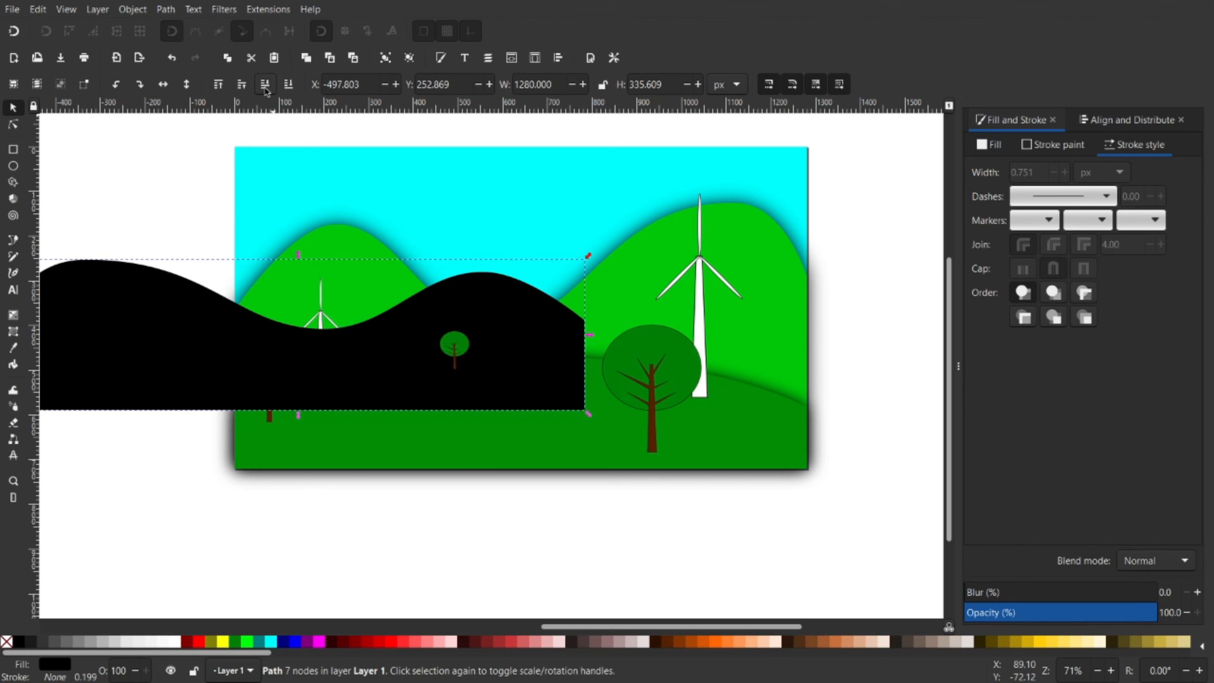
click(265, 86)
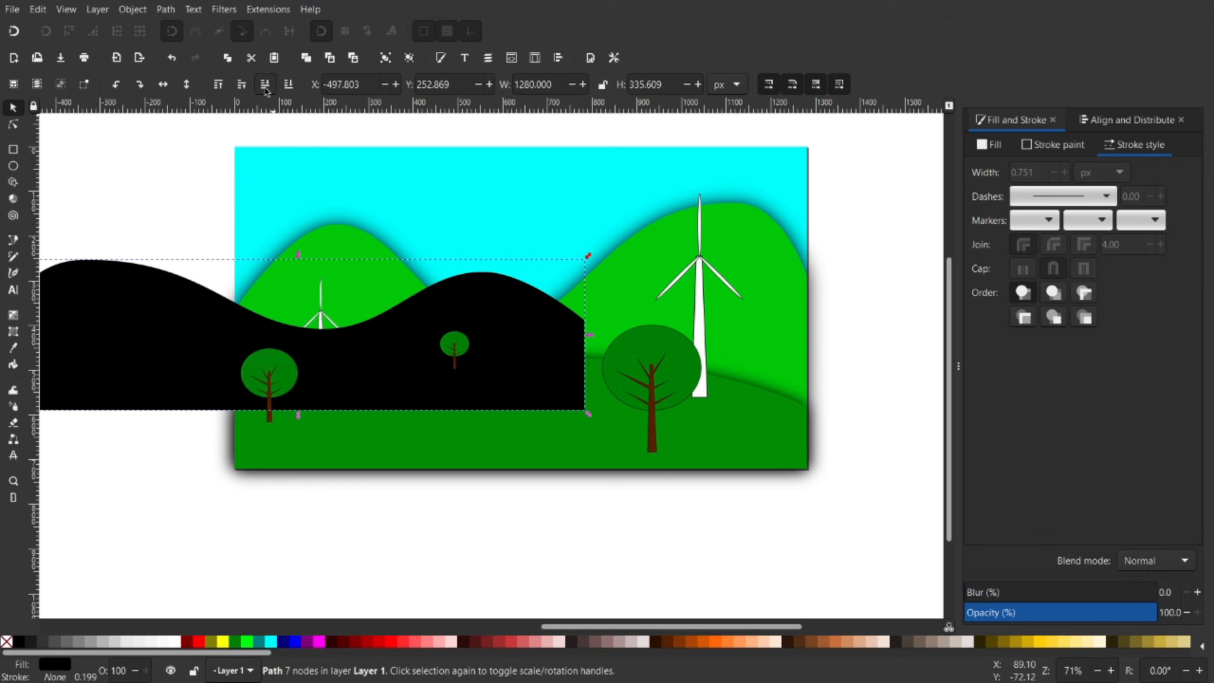
click(264, 86)
click(265, 86)
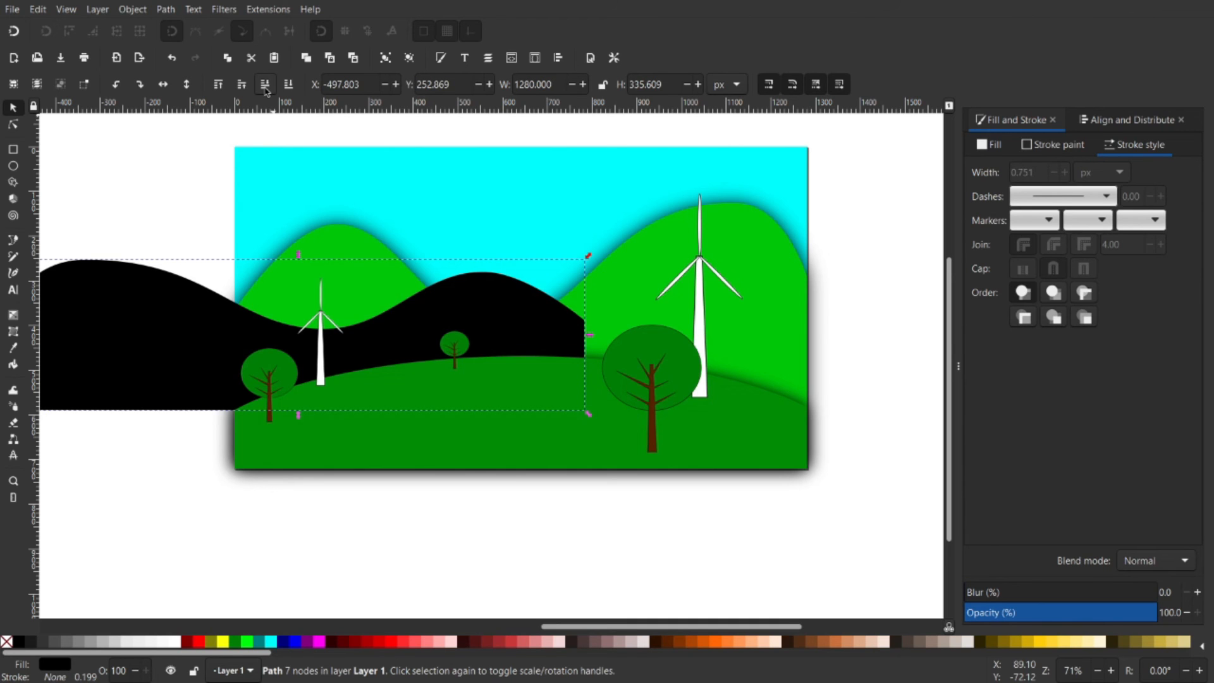
click(265, 86)
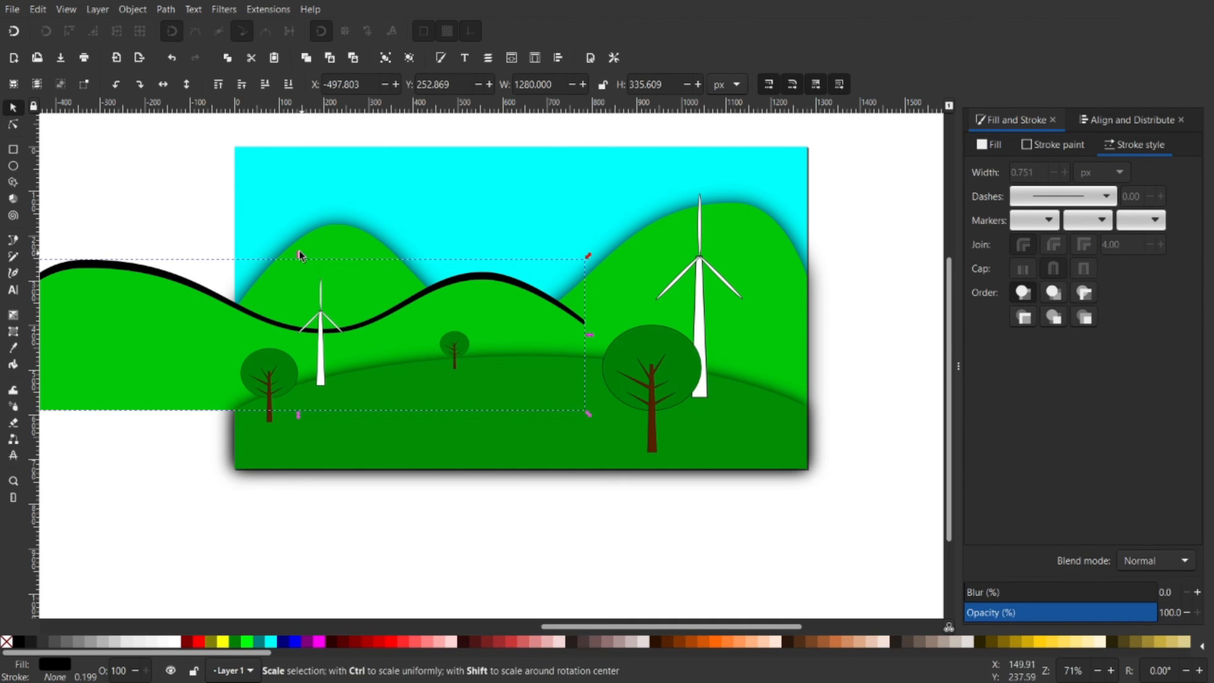
drag(297, 253, 298, 255)
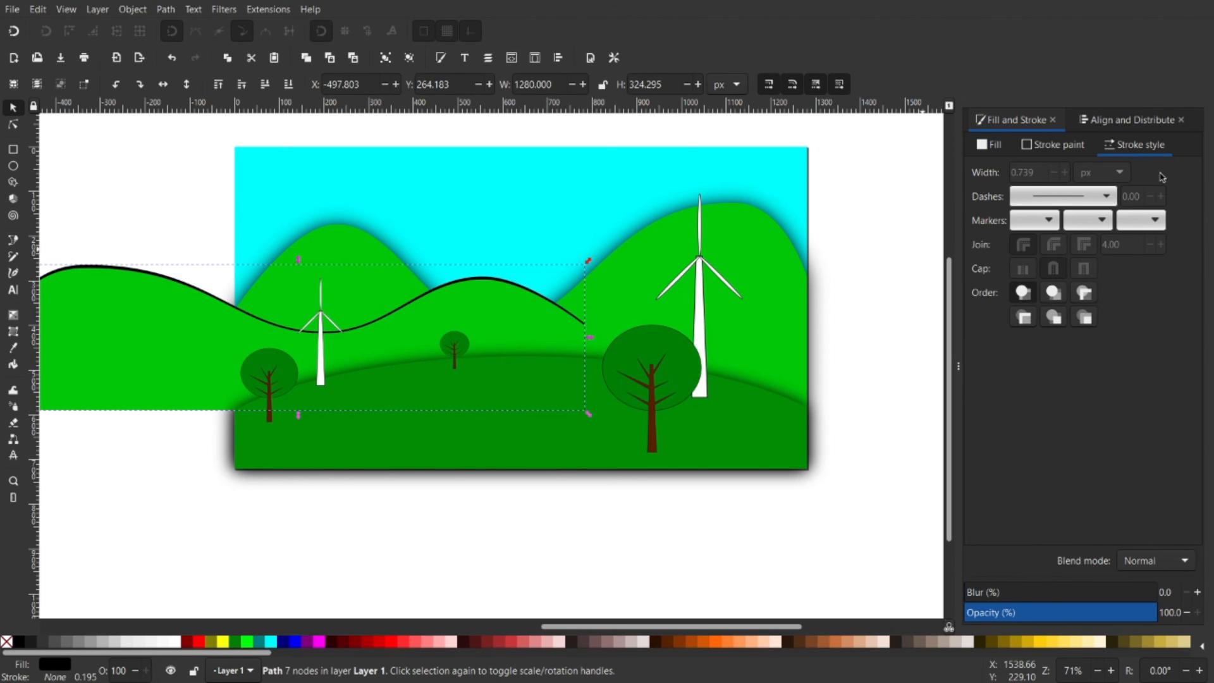
Blur the middle hill's black copy by about 16% and squash the blurred shadow to about 365 px tall
click(993, 146)
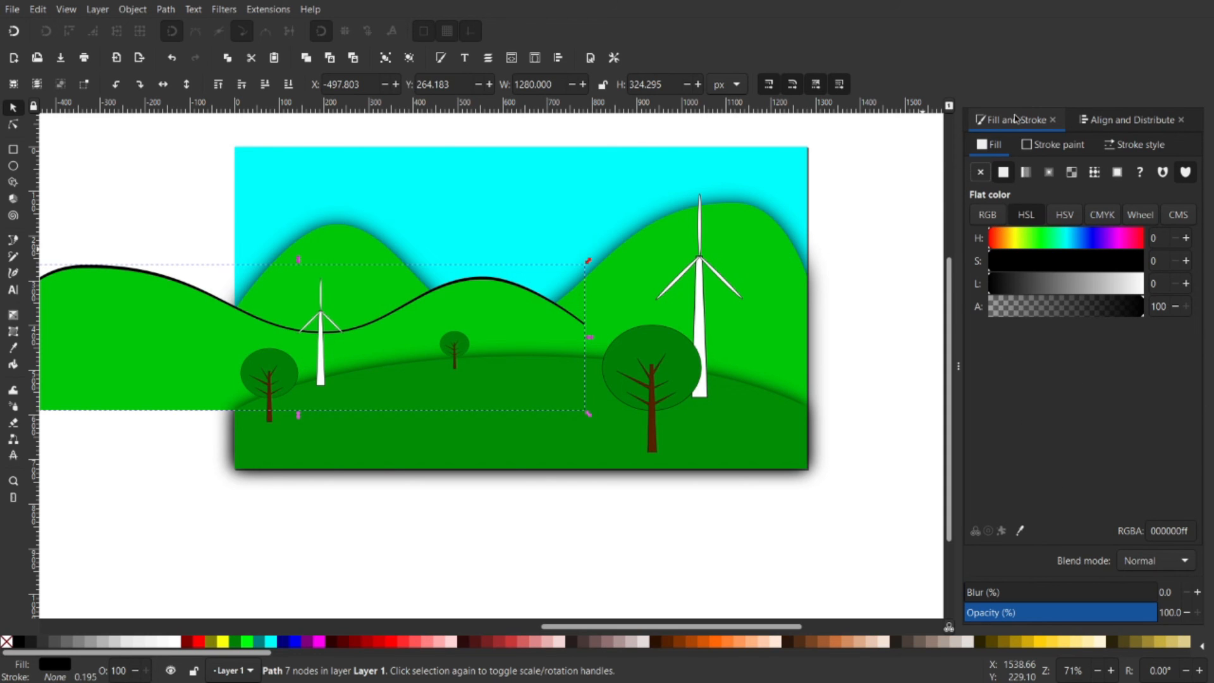
click(982, 589)
drag(988, 587, 995, 588)
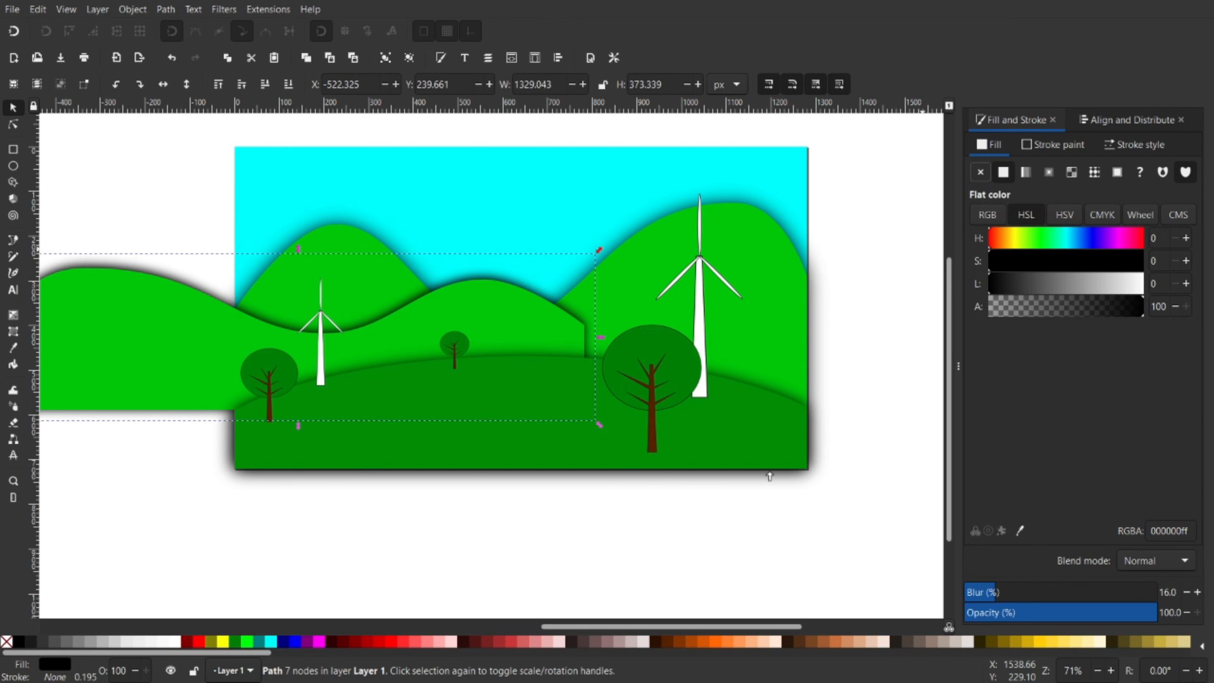
click(297, 251)
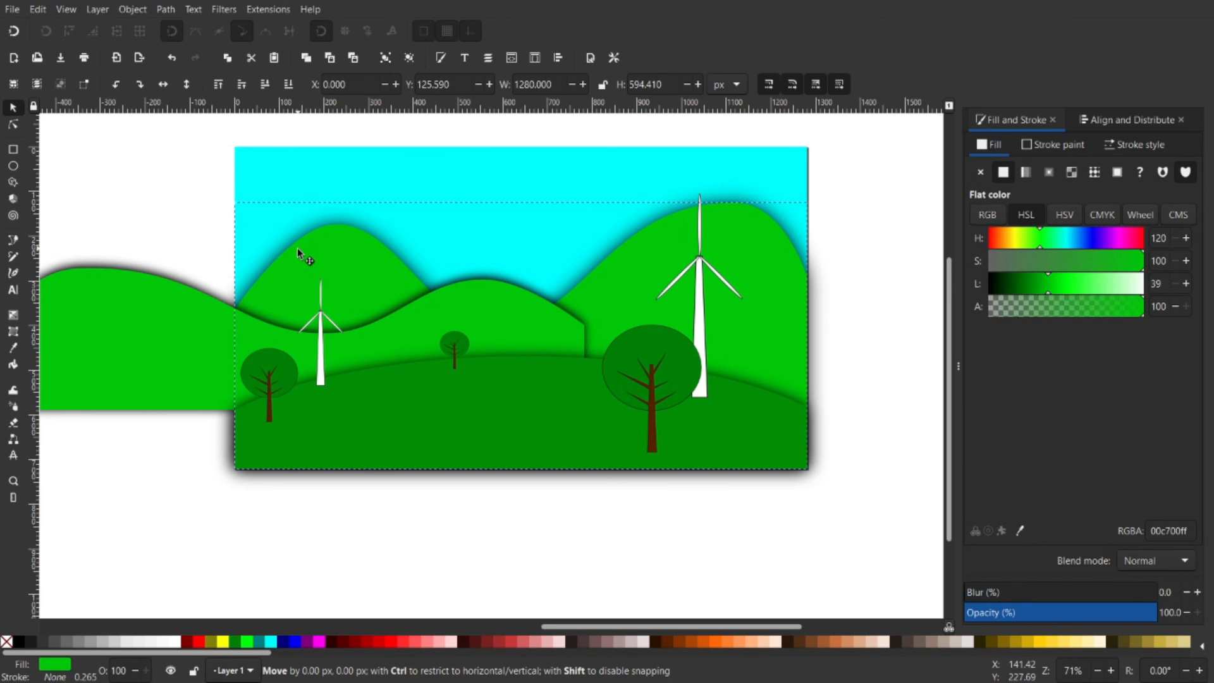
click(168, 310)
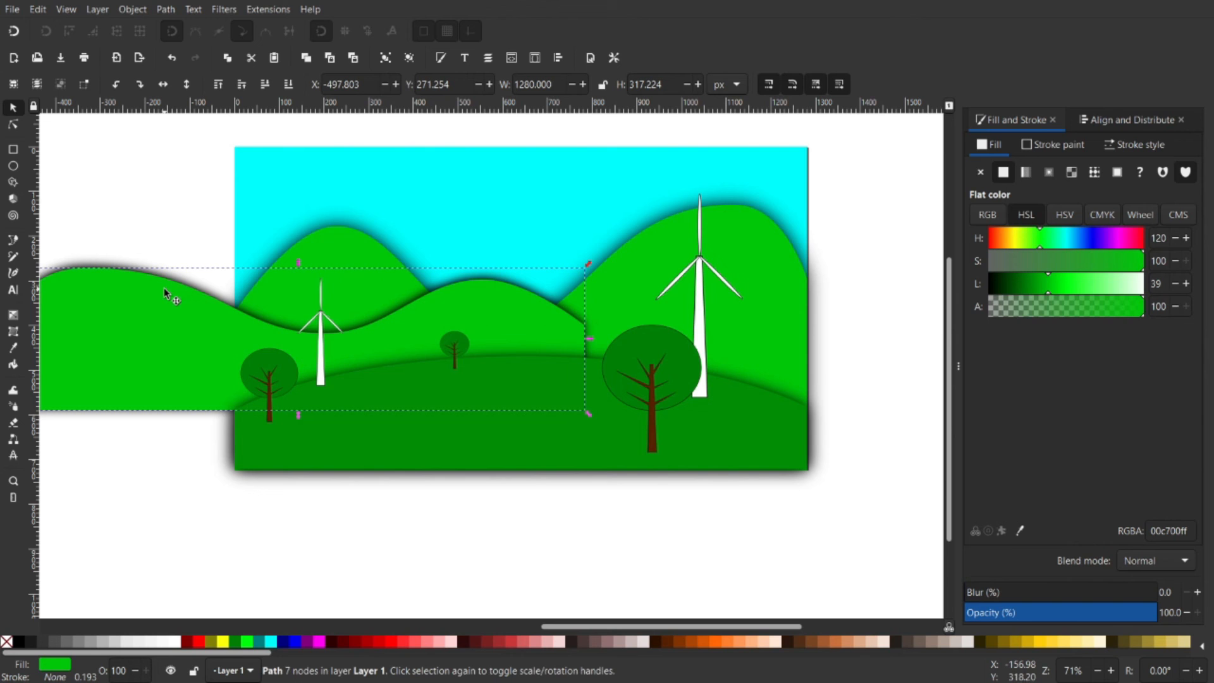
alt+click(174, 288)
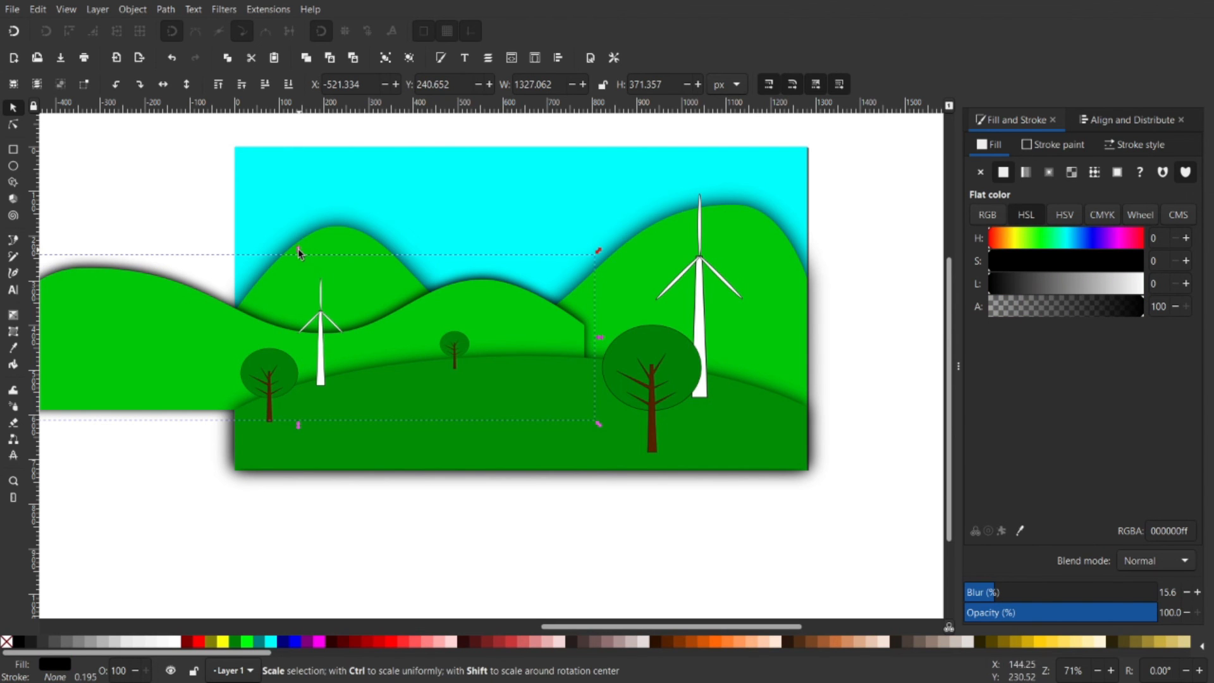
drag(298, 250, 316, 251)
drag(702, 393, 642, 375)
key(Escape)
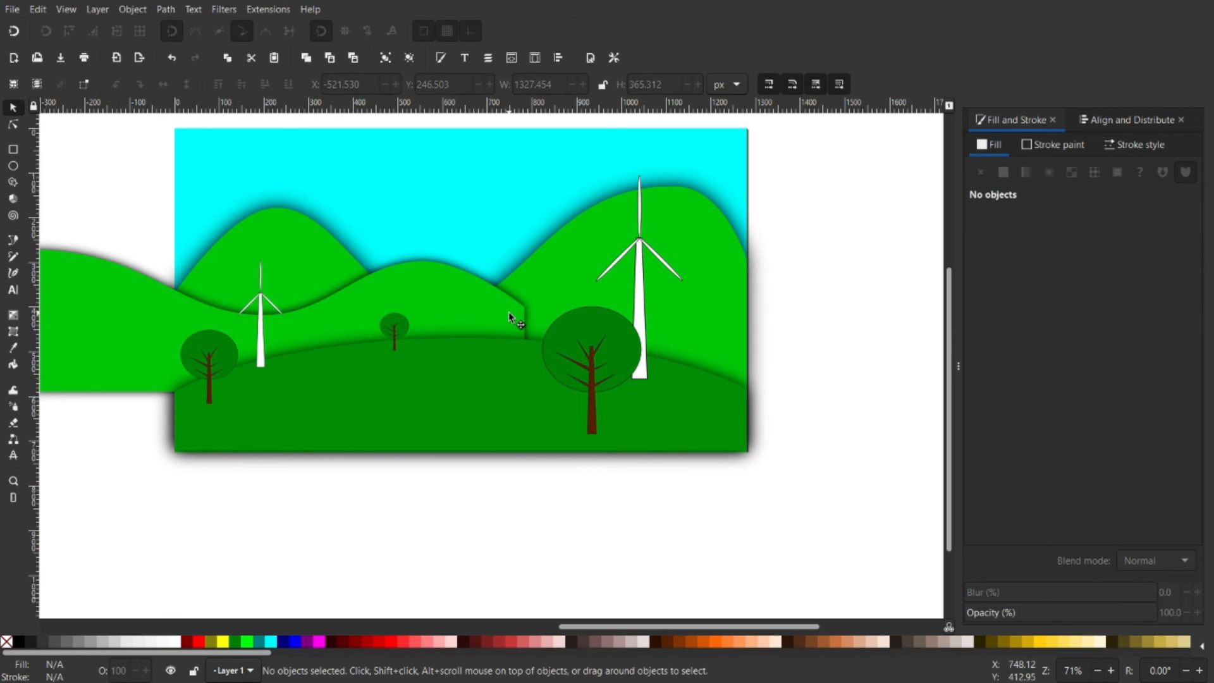
Move the middle hill's upper right corner node outward and down behind the large tree, widening the hill to about 1390 px
click(511, 317)
key(n)
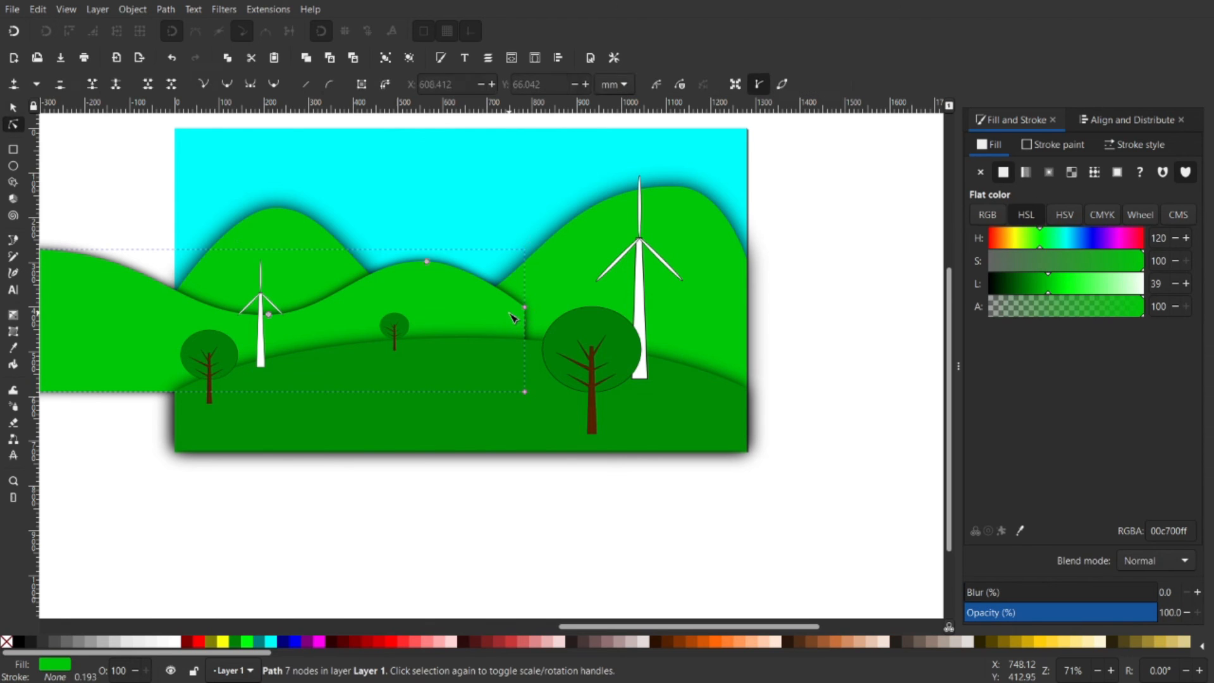
drag(570, 276, 516, 365)
drag(542, 311, 579, 341)
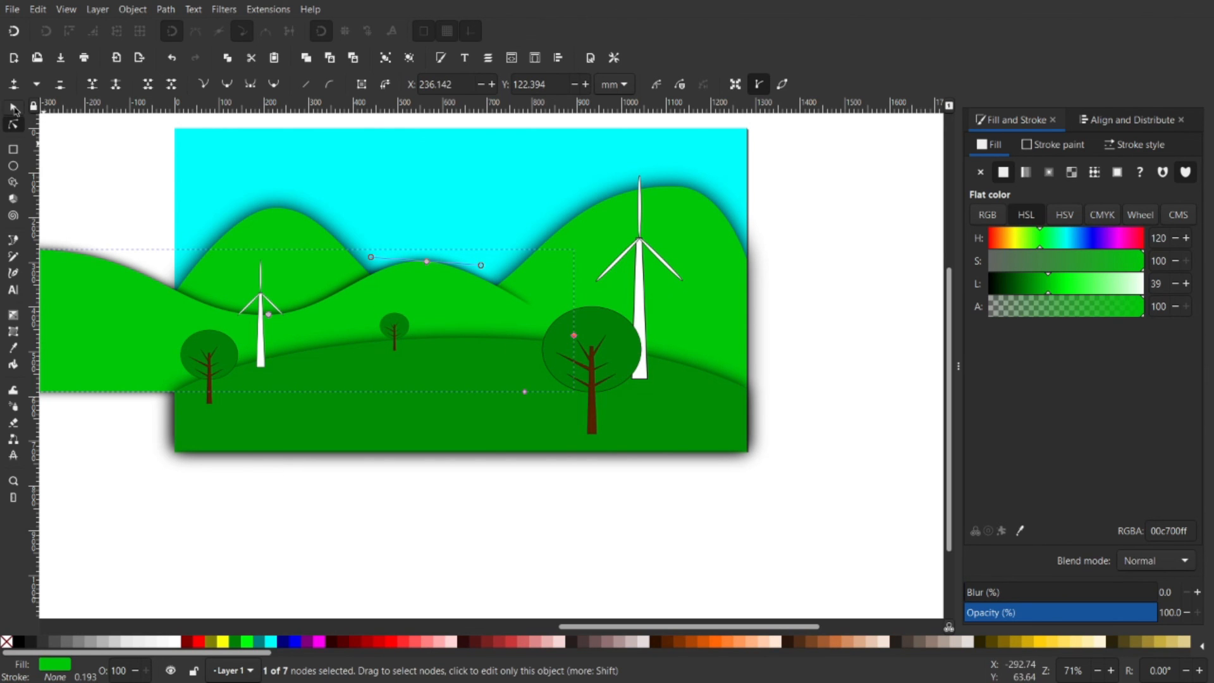
key(s)
scroll(347, 366, left, 3)
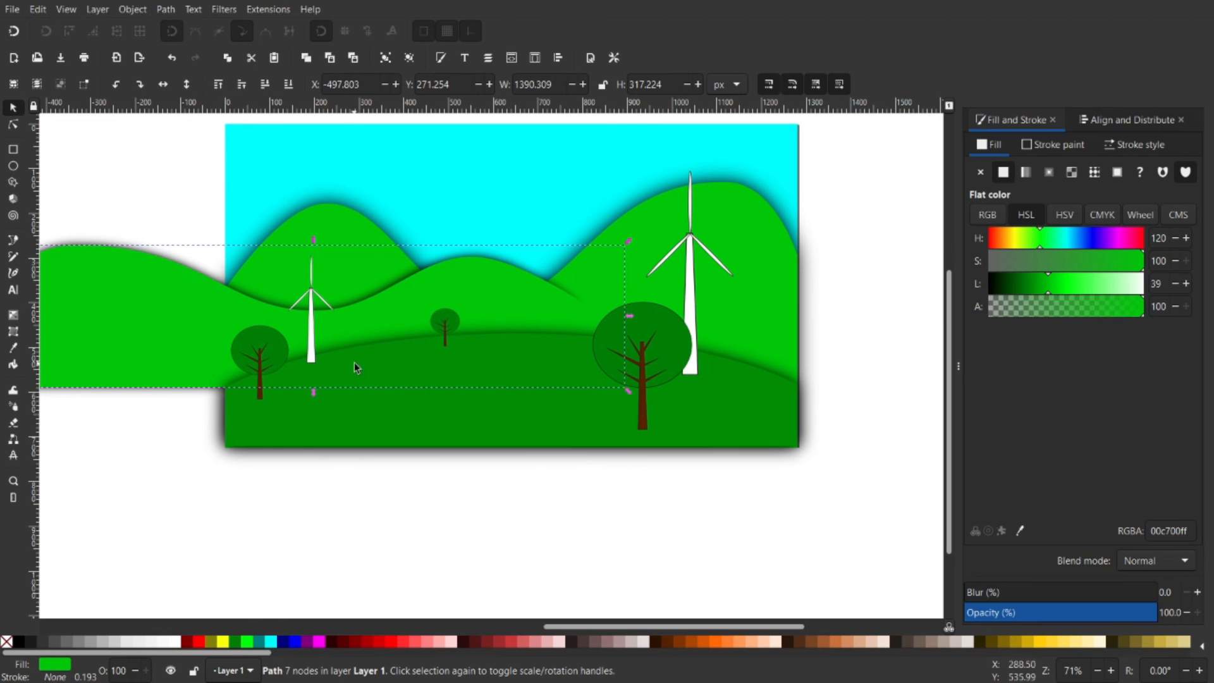
Replace the middle hill's blurred shadow with a black duplicate of the reshaped hill, stretched upward to about 334 px tall
alt+click(408, 286)
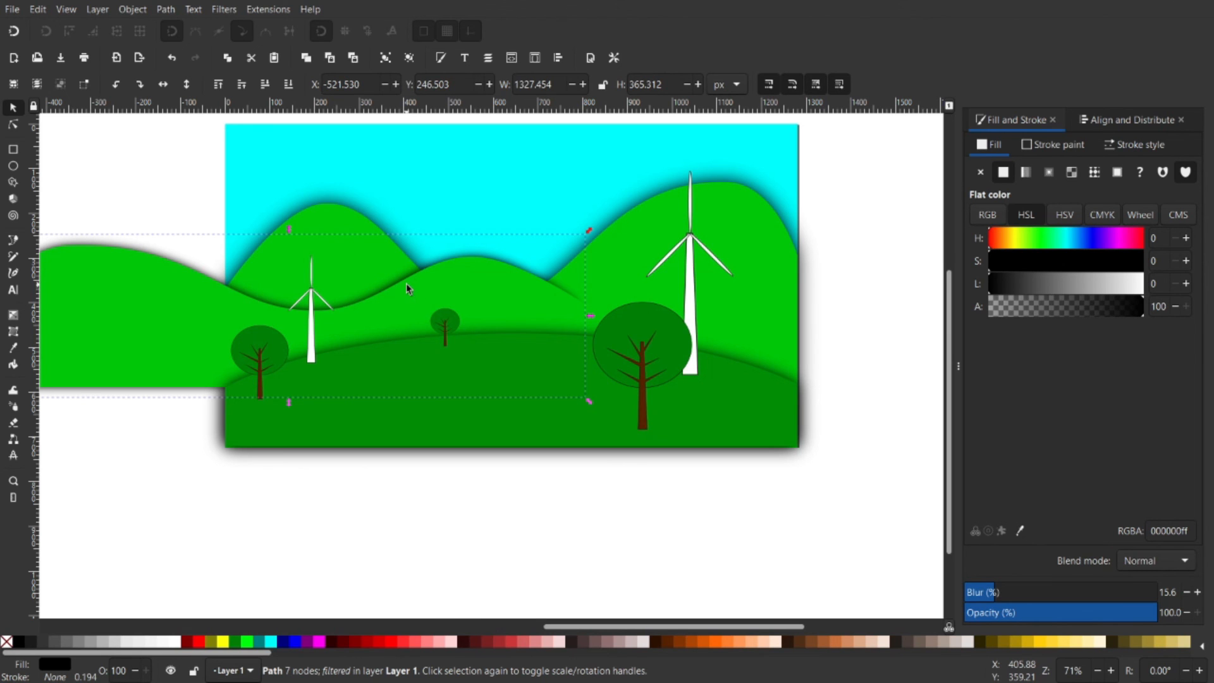
key(Delete)
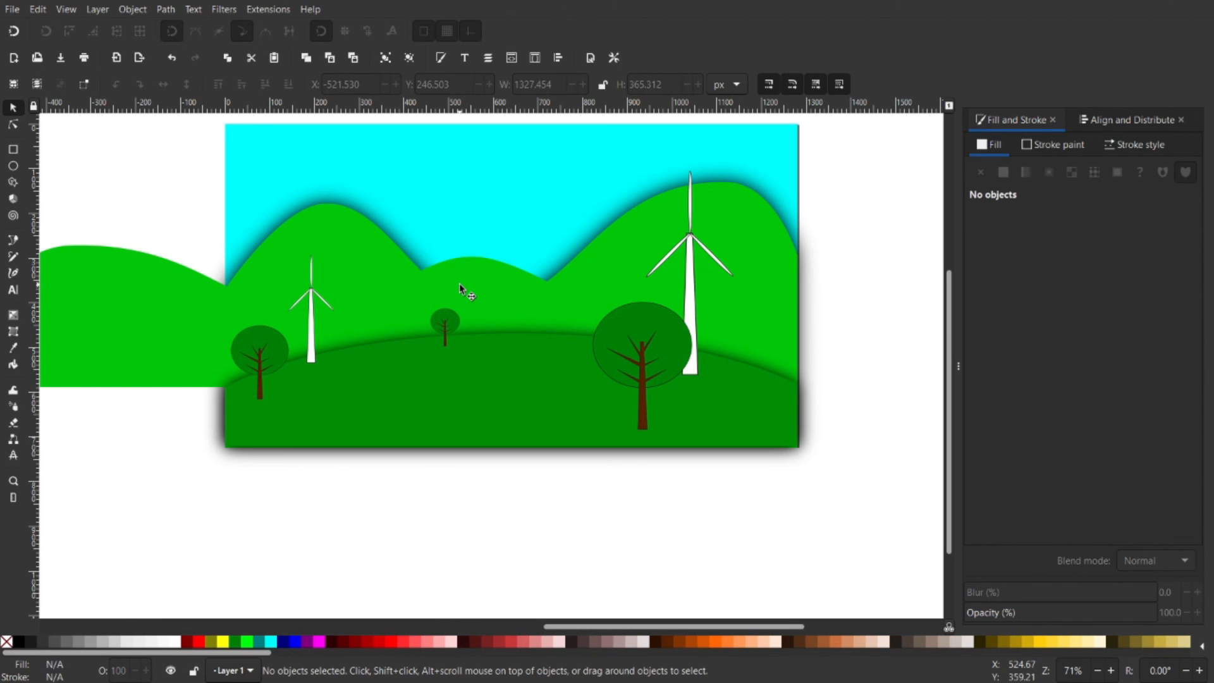
click(461, 286)
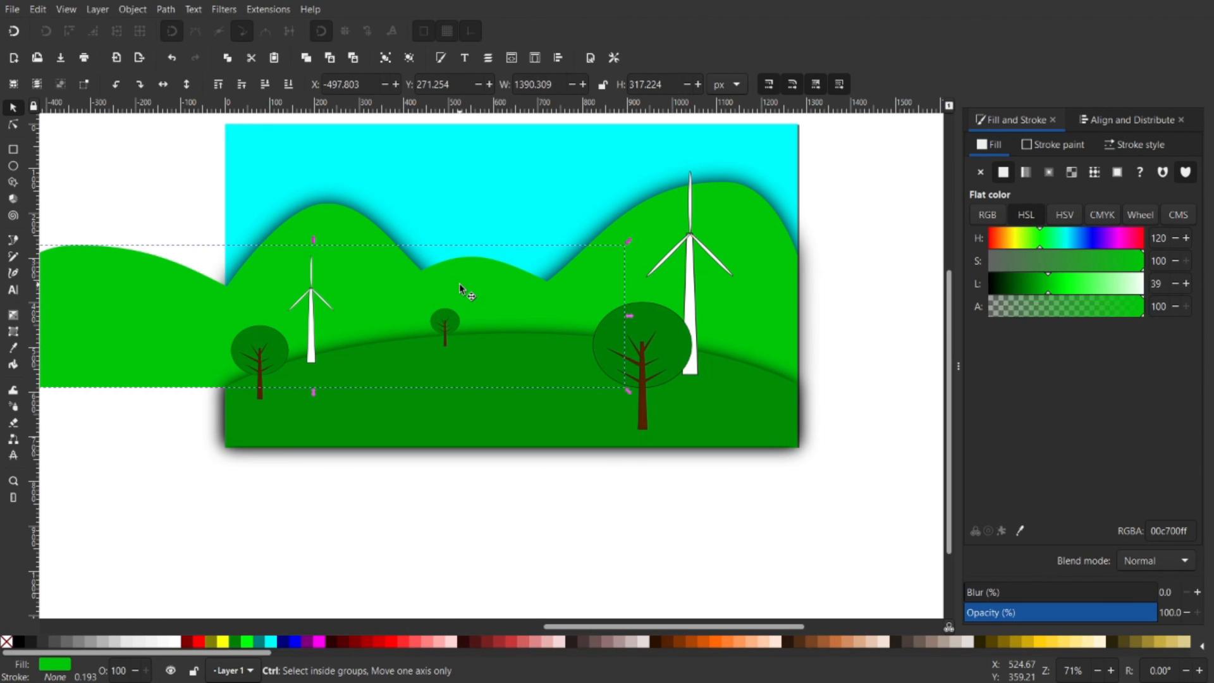
key(Home)
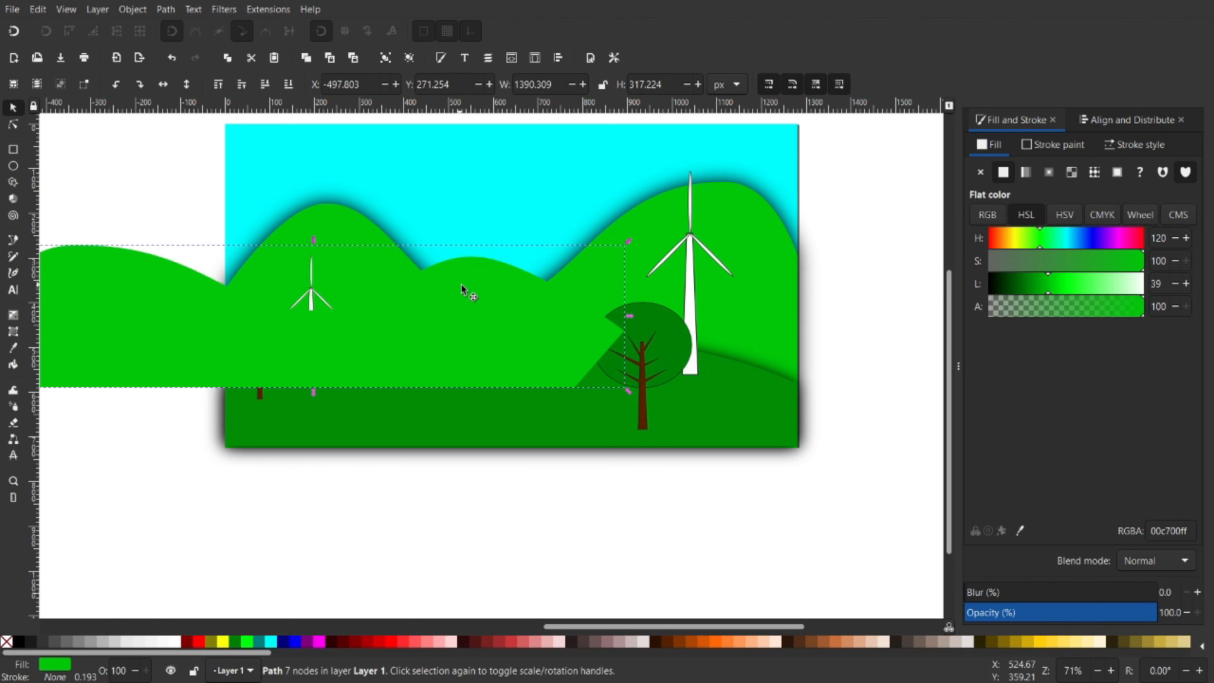
click(19, 642)
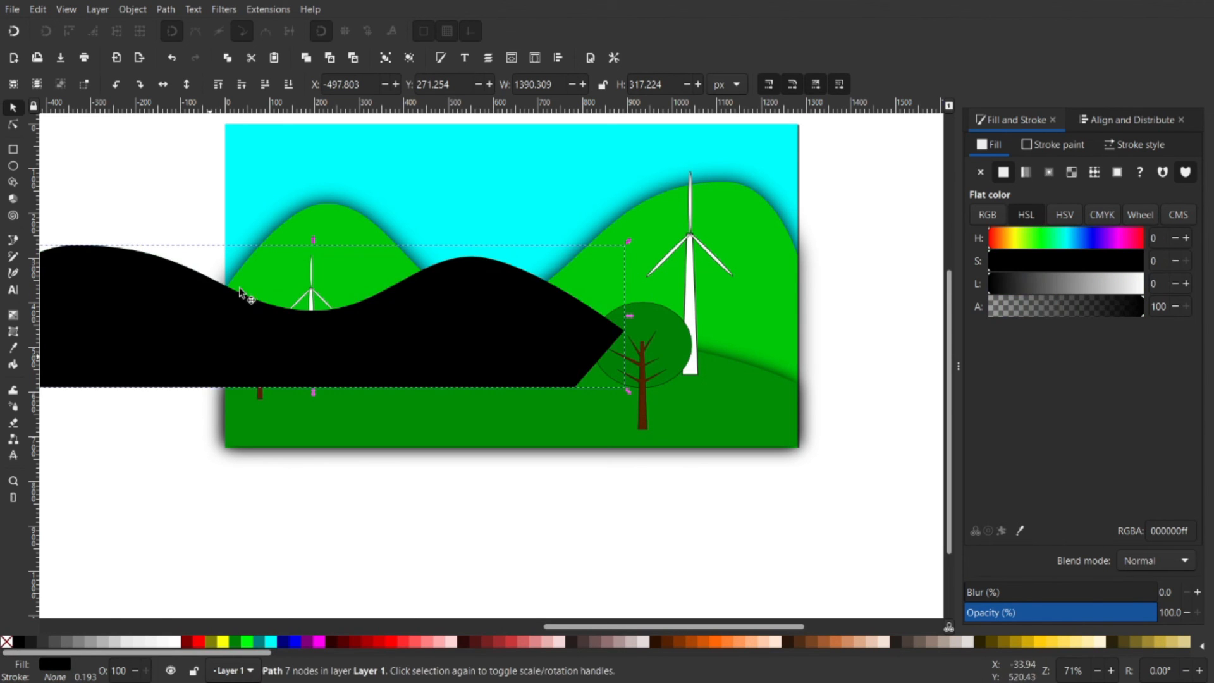
drag(313, 238, 312, 232)
Lower the new black copy behind the trees, small windmill, front hill and middle hill, and lower its upper edge slightly
click(265, 84)
click(265, 84)
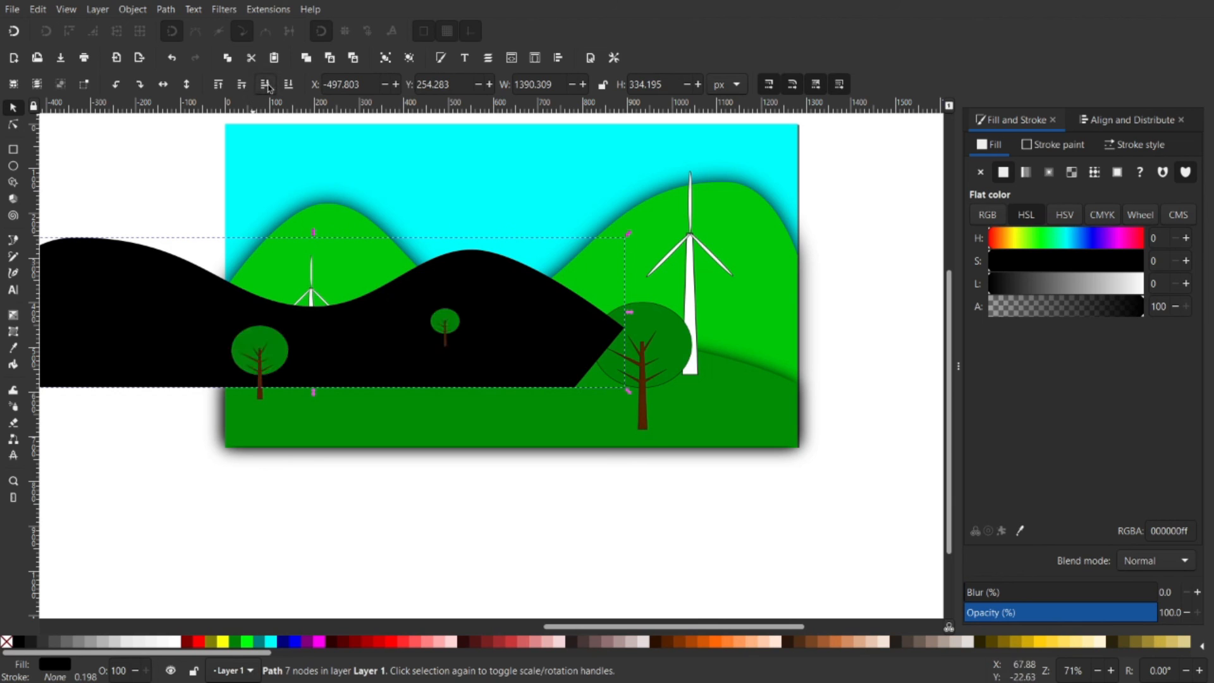
click(265, 84)
click(265, 84)
click(265, 84)
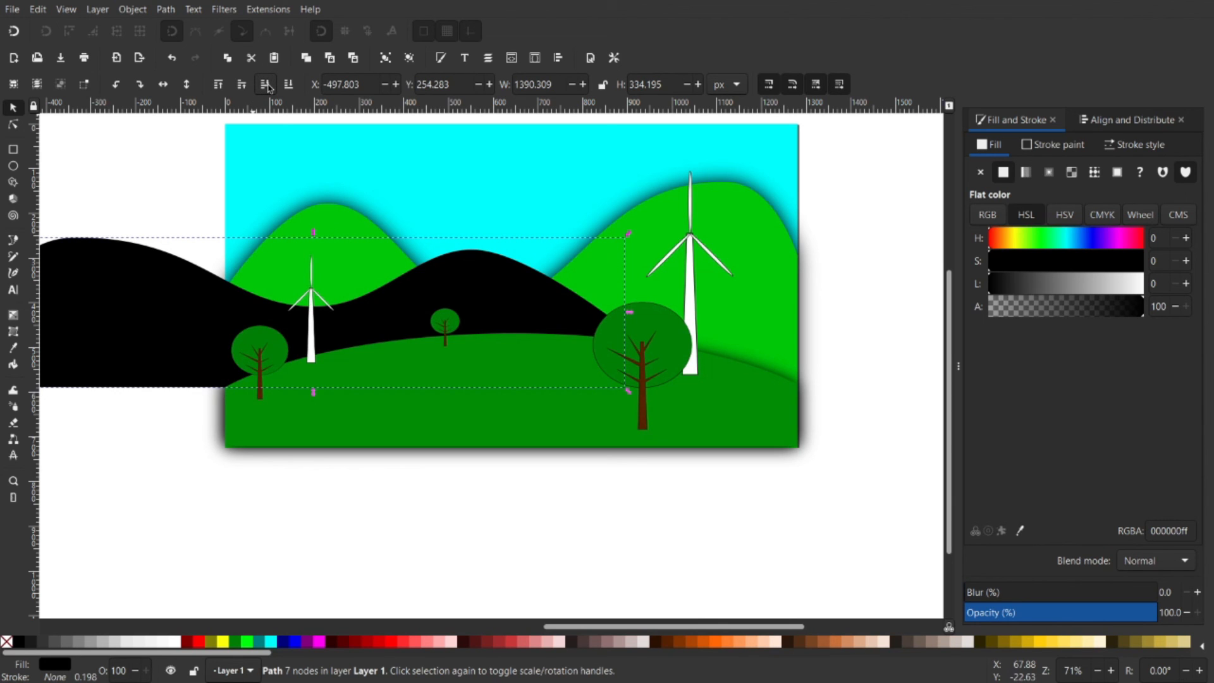
click(265, 85)
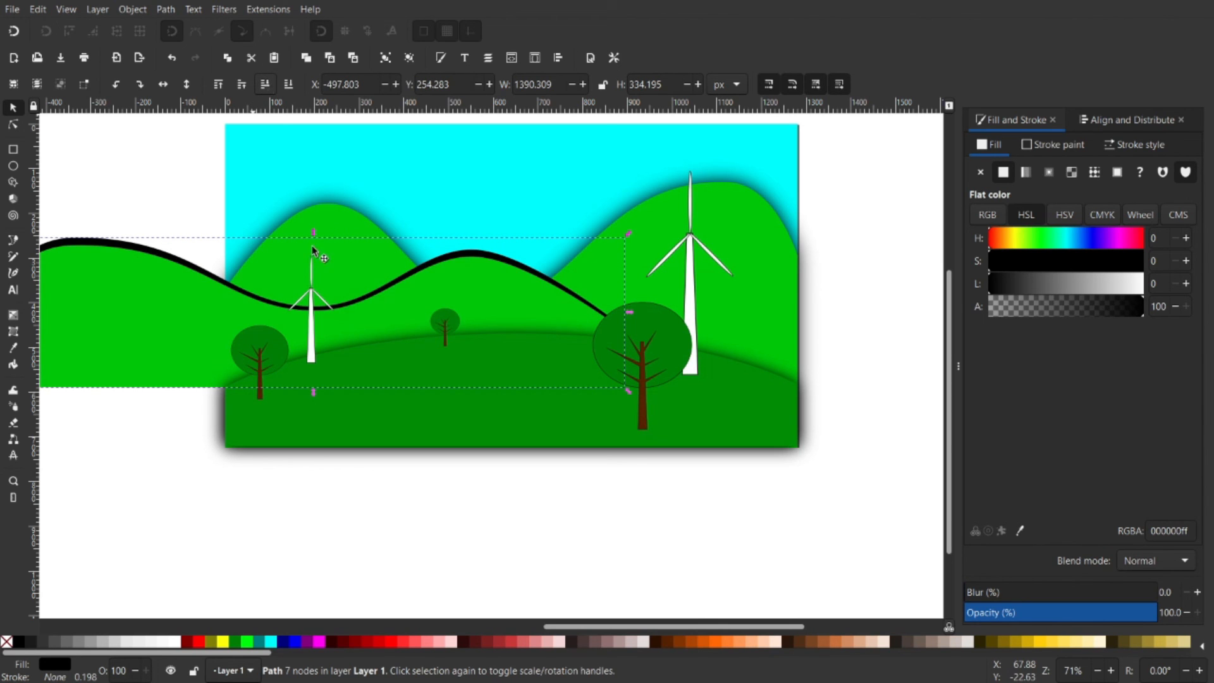
drag(312, 234, 312, 239)
Blur the reshaped hill's black copy by about 12.7% and deselect it
drag(974, 592, 989, 593)
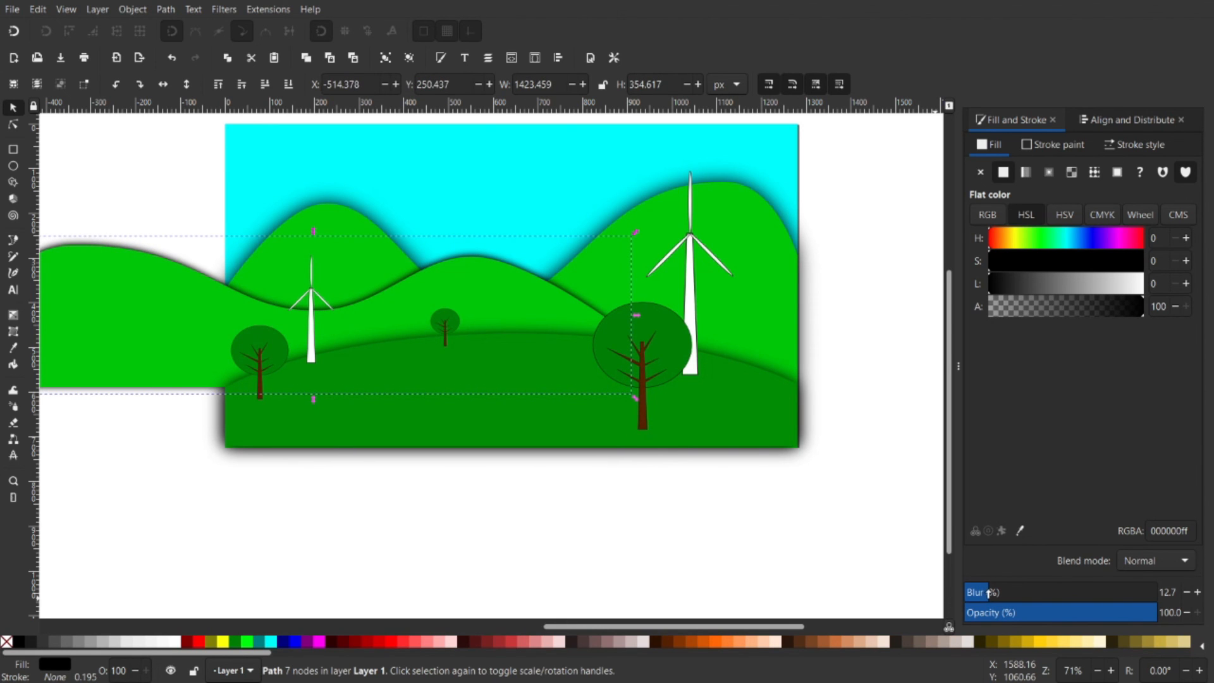
click(681, 506)
scroll(591, 383, down, 1)
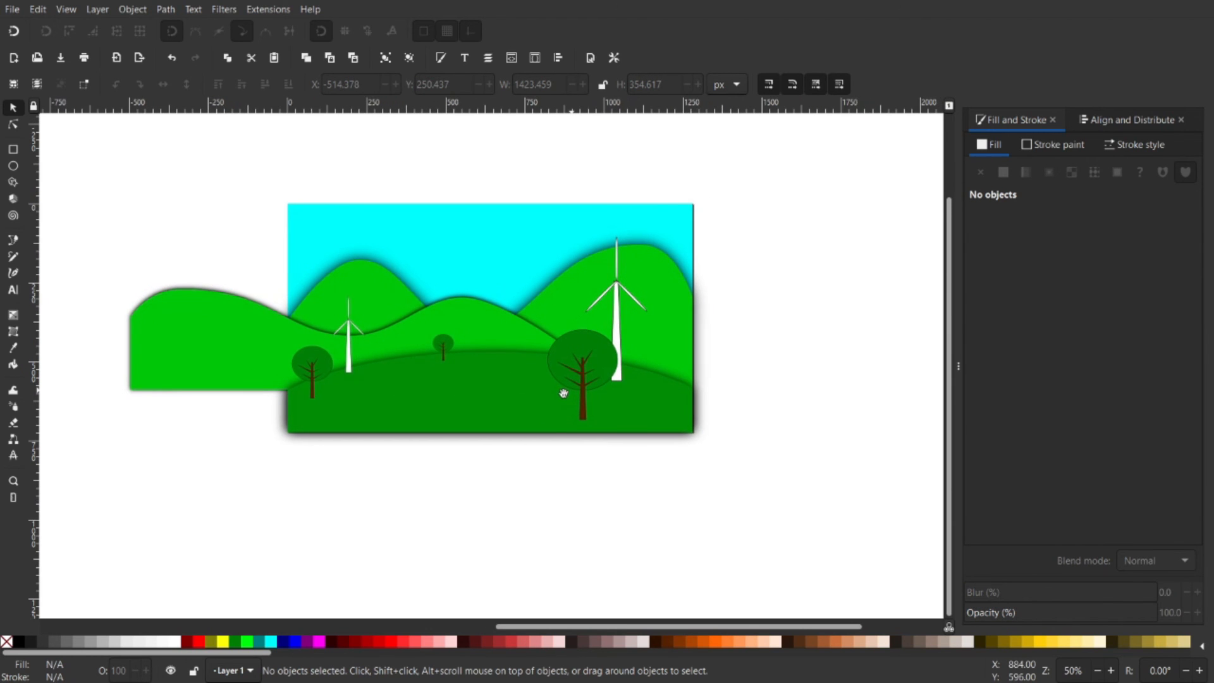
scroll(508, 412, up, 1)
drag(482, 509, 508, 498)
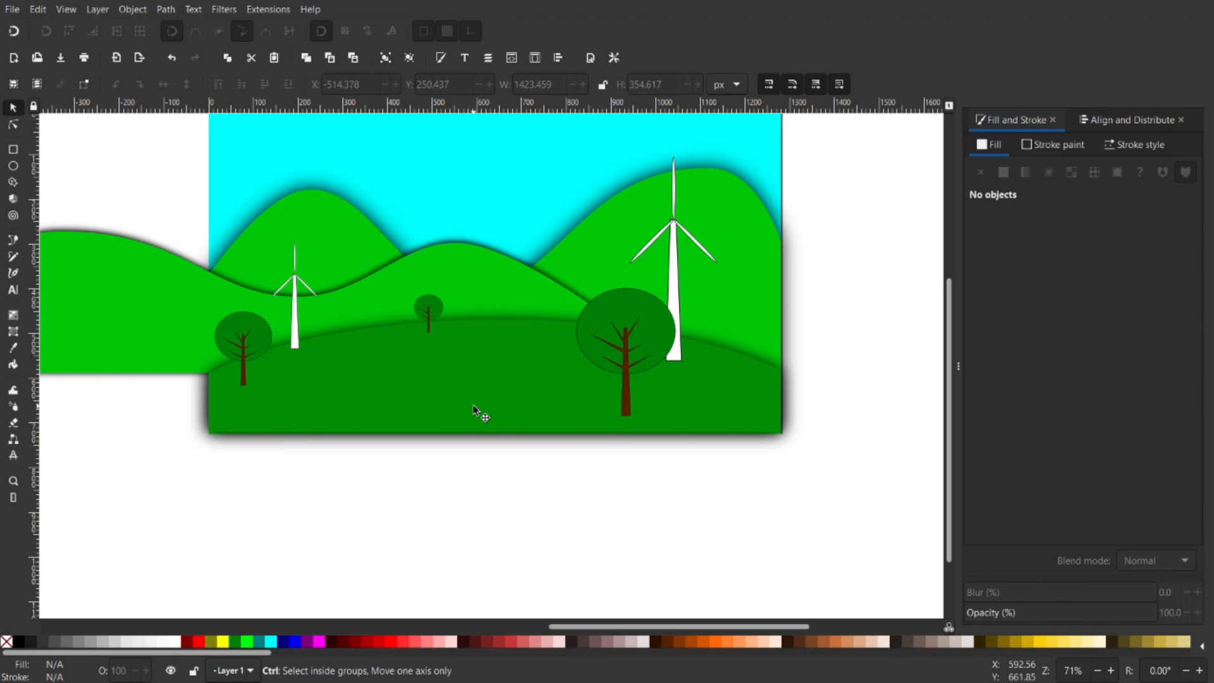
scroll(500, 408, down, 1)
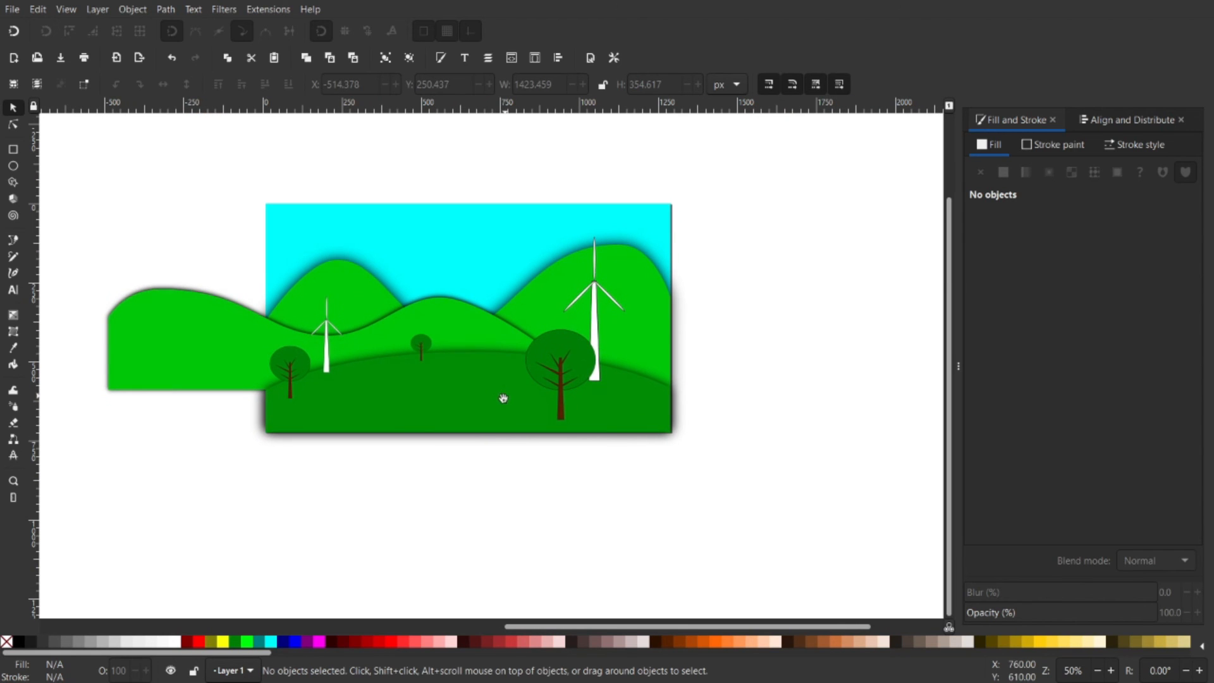
Duplicate the aqua sky rectangle, bring the copy in front of everything and convert it to a path
scroll(482, 397, up, 1)
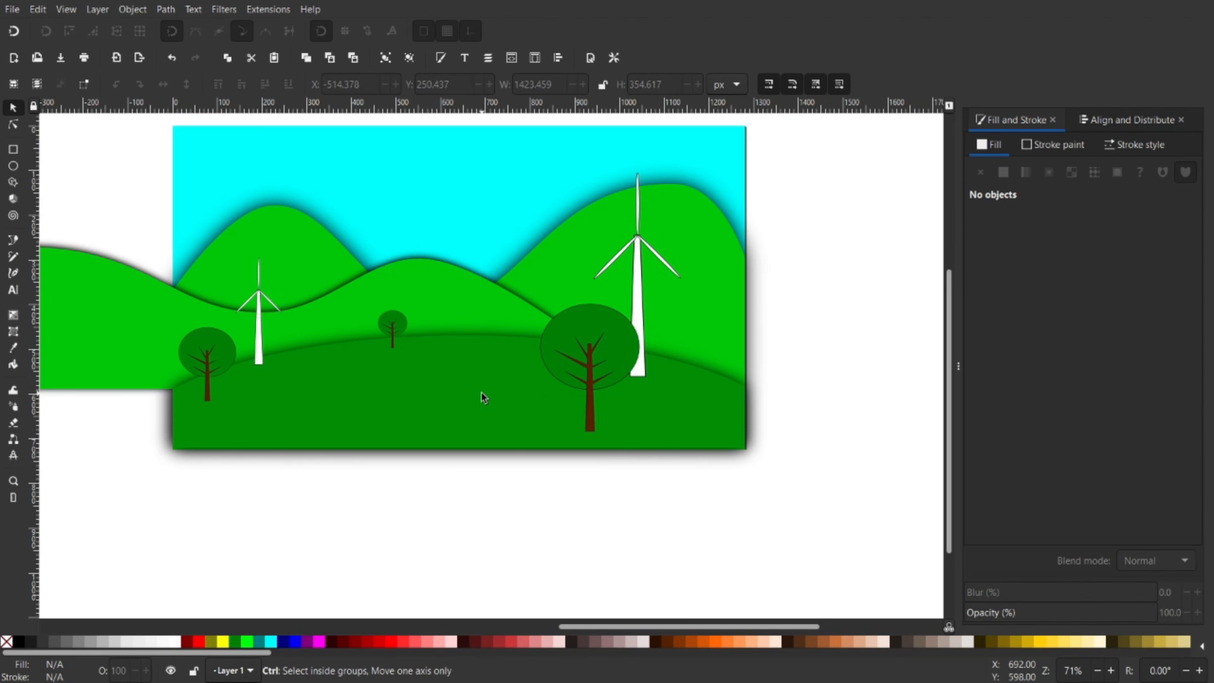
drag(572, 477, 559, 483)
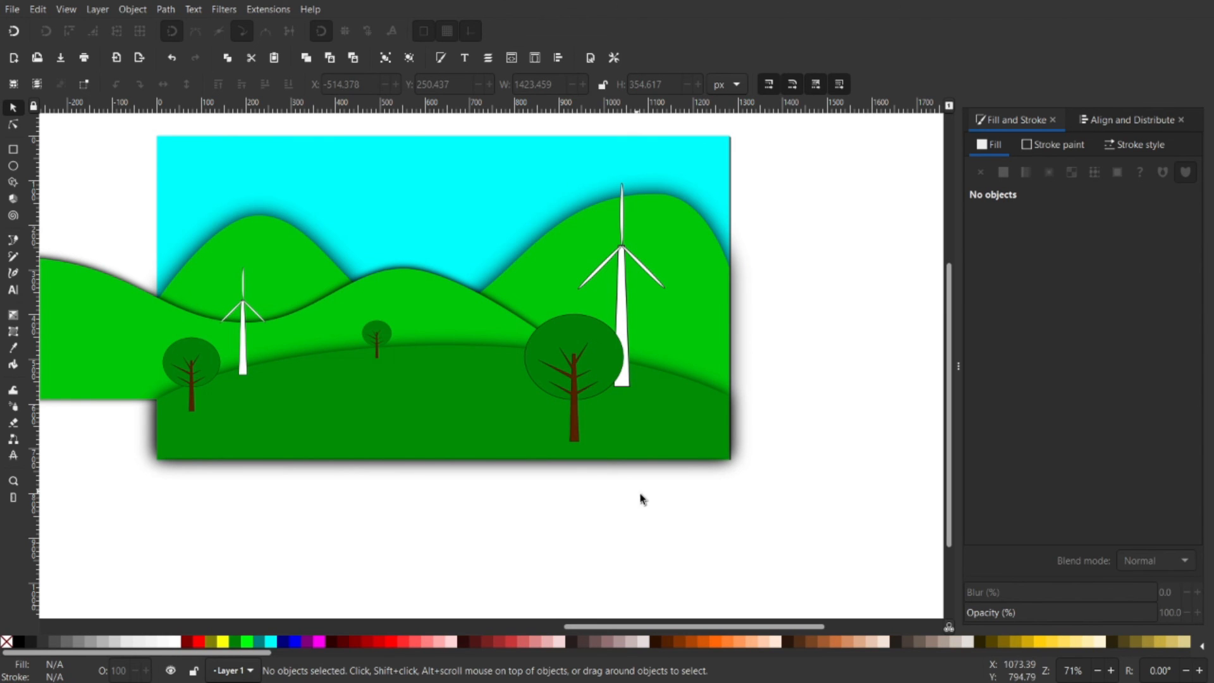
drag(658, 514, 652, 489)
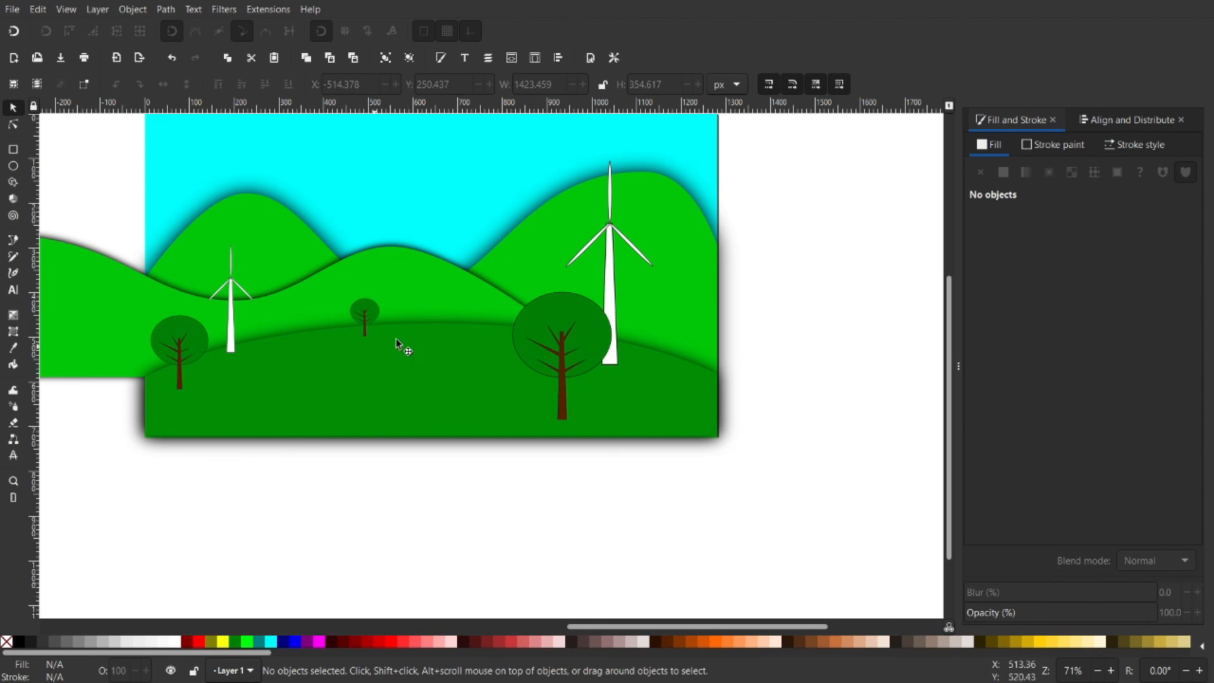
mouse_move(439, 269)
mouse_down()
mouse_move(442, 317)
mouse_move(414, 277)
mouse_up()
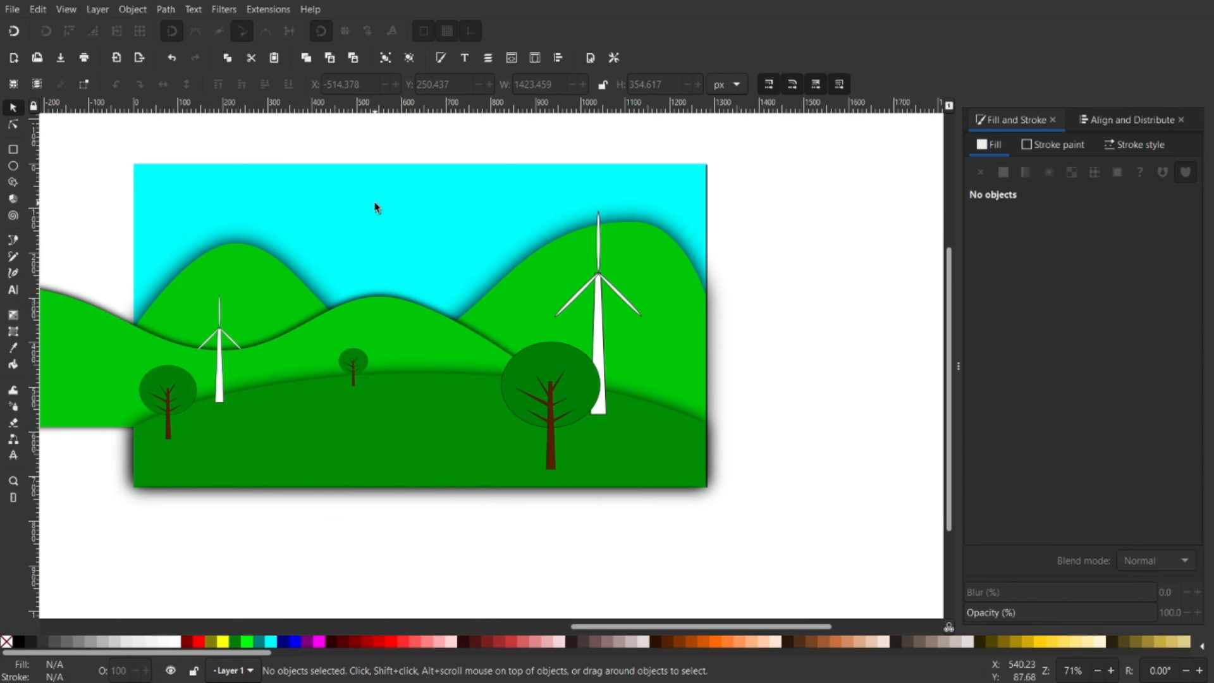
click(375, 205)
key(ctrl)
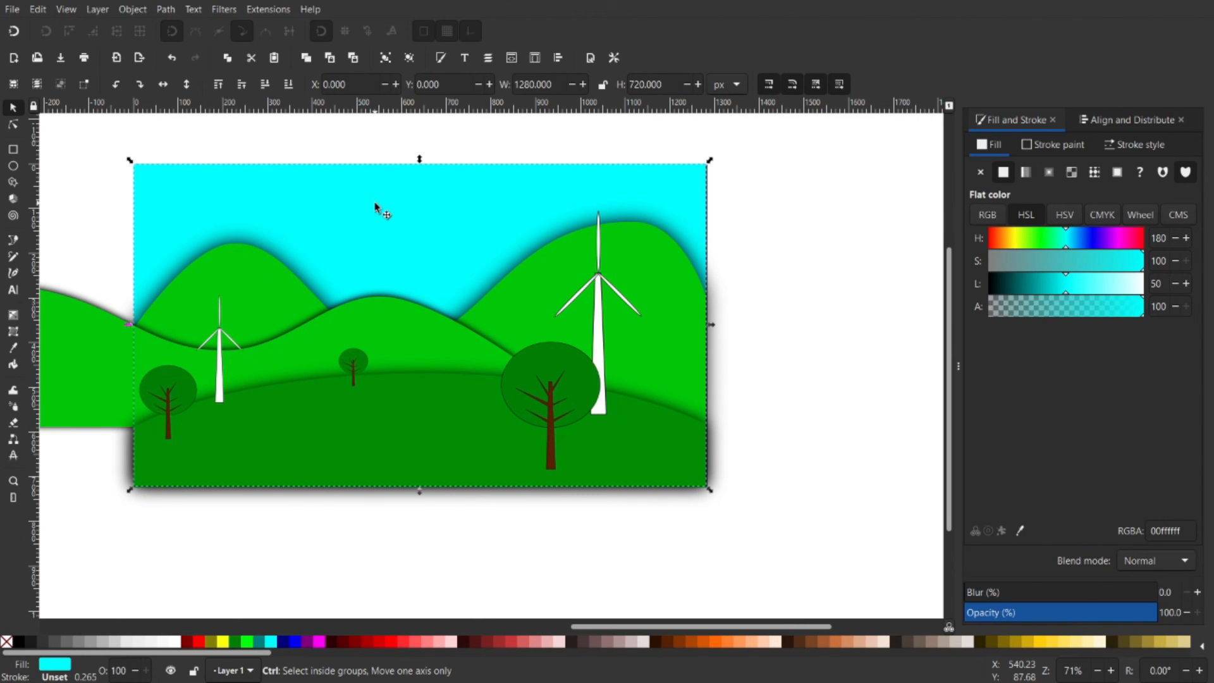
key(Home)
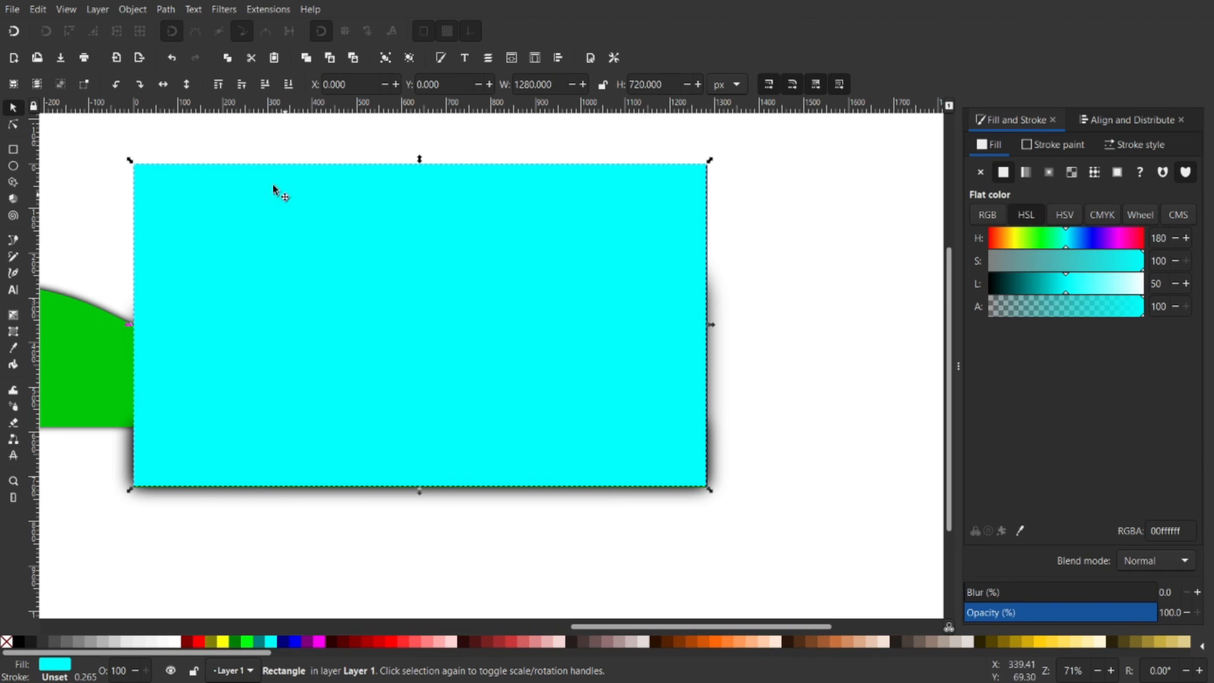
click(165, 10)
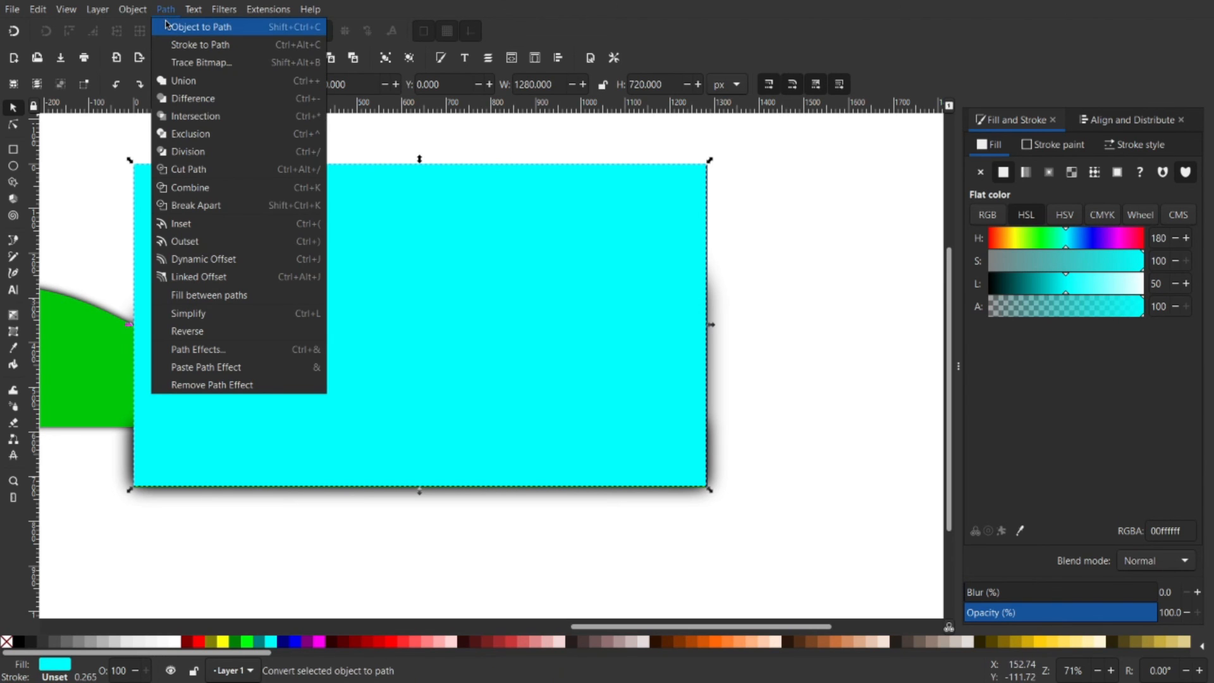
click(168, 27)
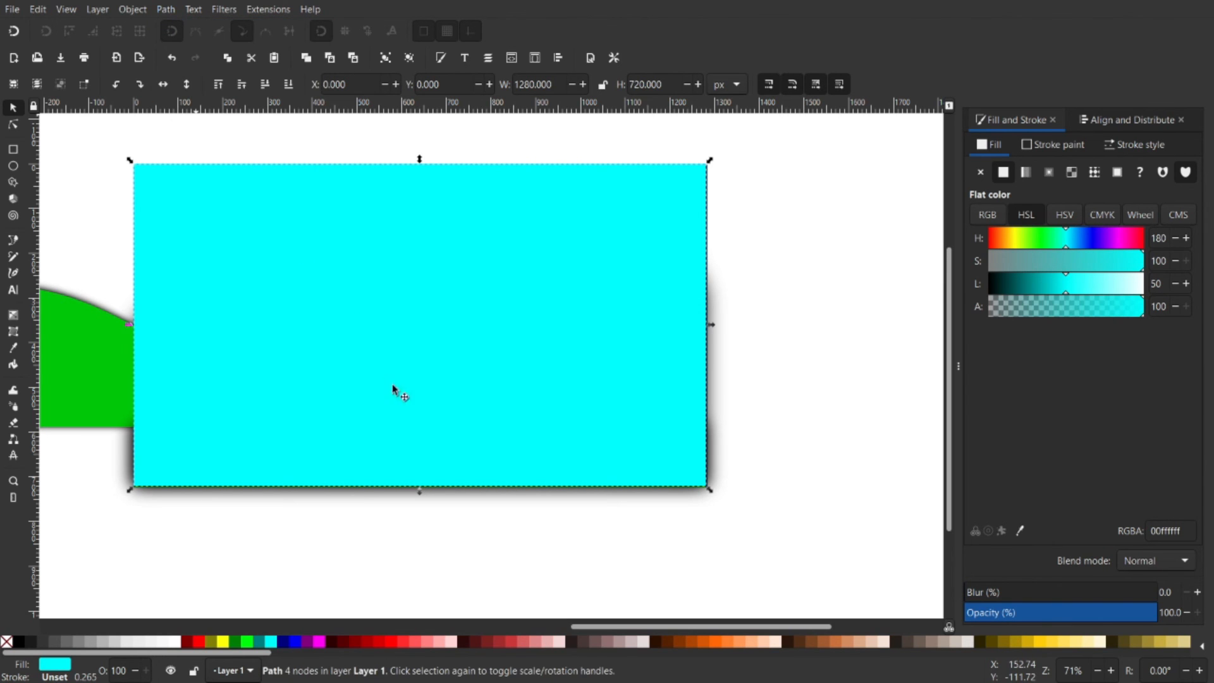
Delete the sky copy's lower left node and bend its lower edge into a wave from the upper left to the lower right corner
key(n)
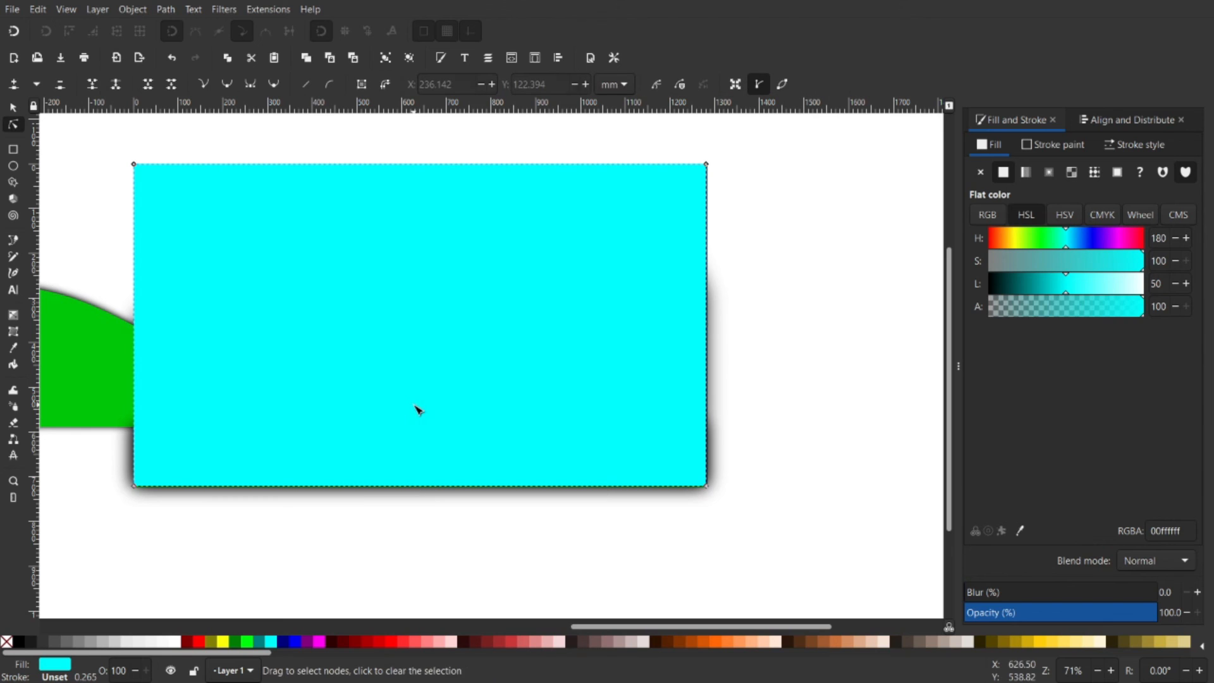
drag(187, 533, 76, 458)
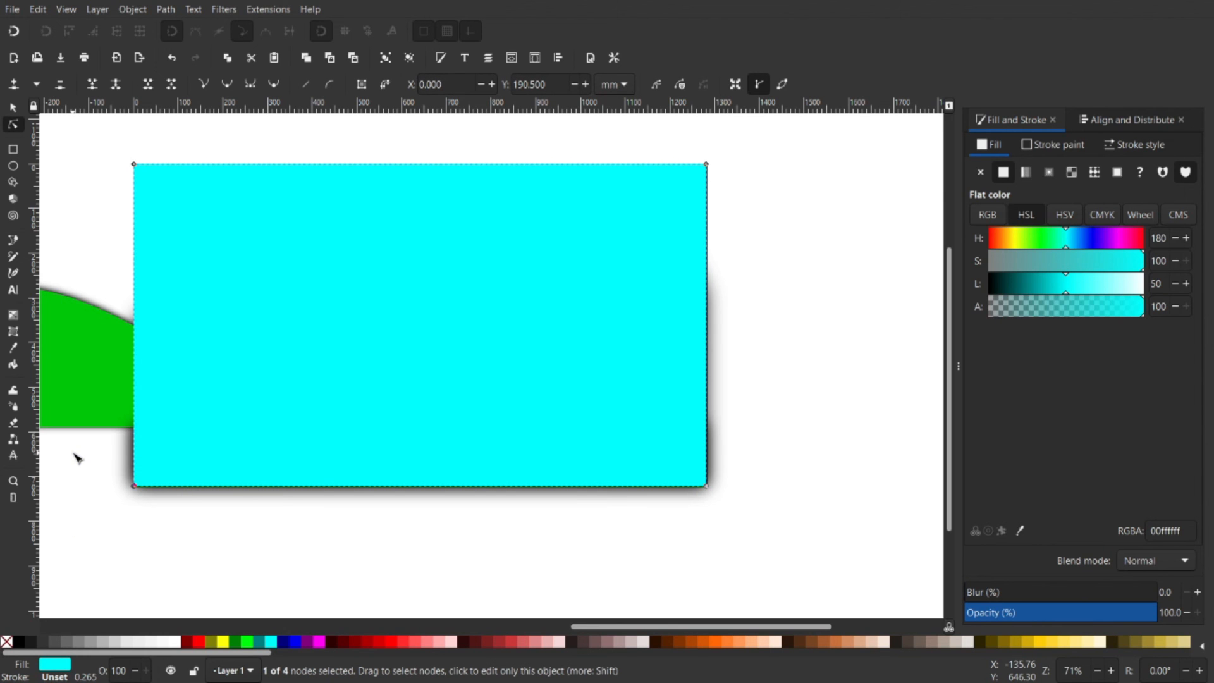
key(Delete)
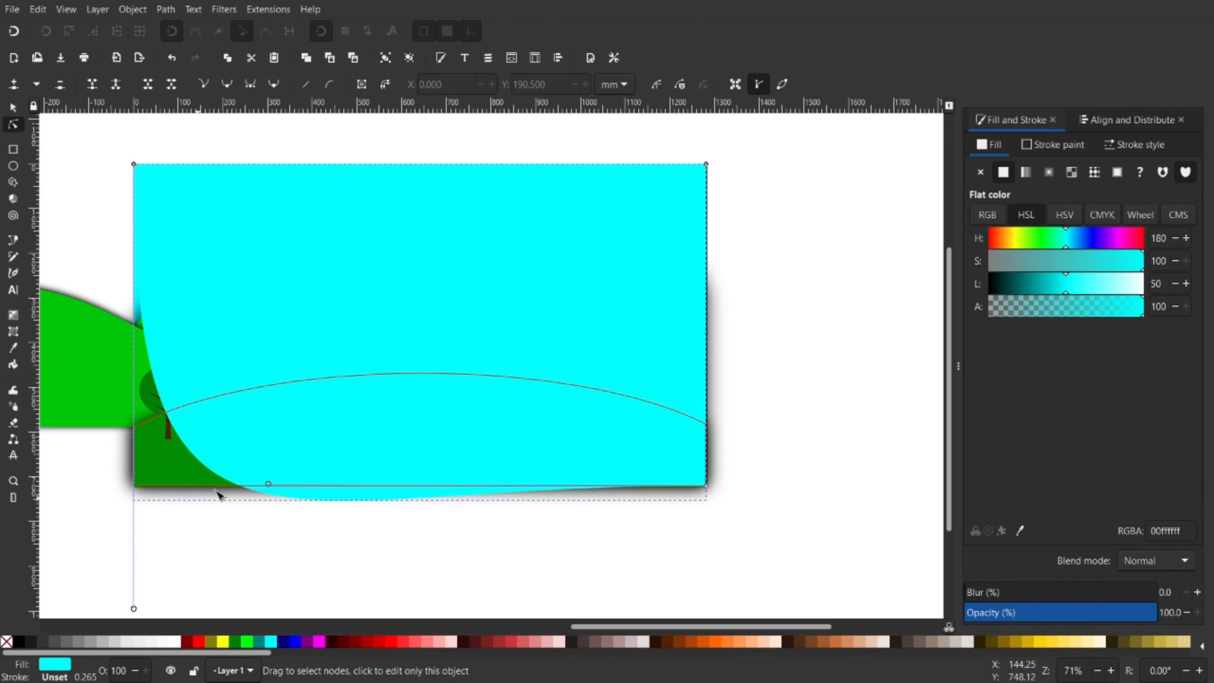
drag(268, 481, 523, 92)
drag(308, 514, 386, 298)
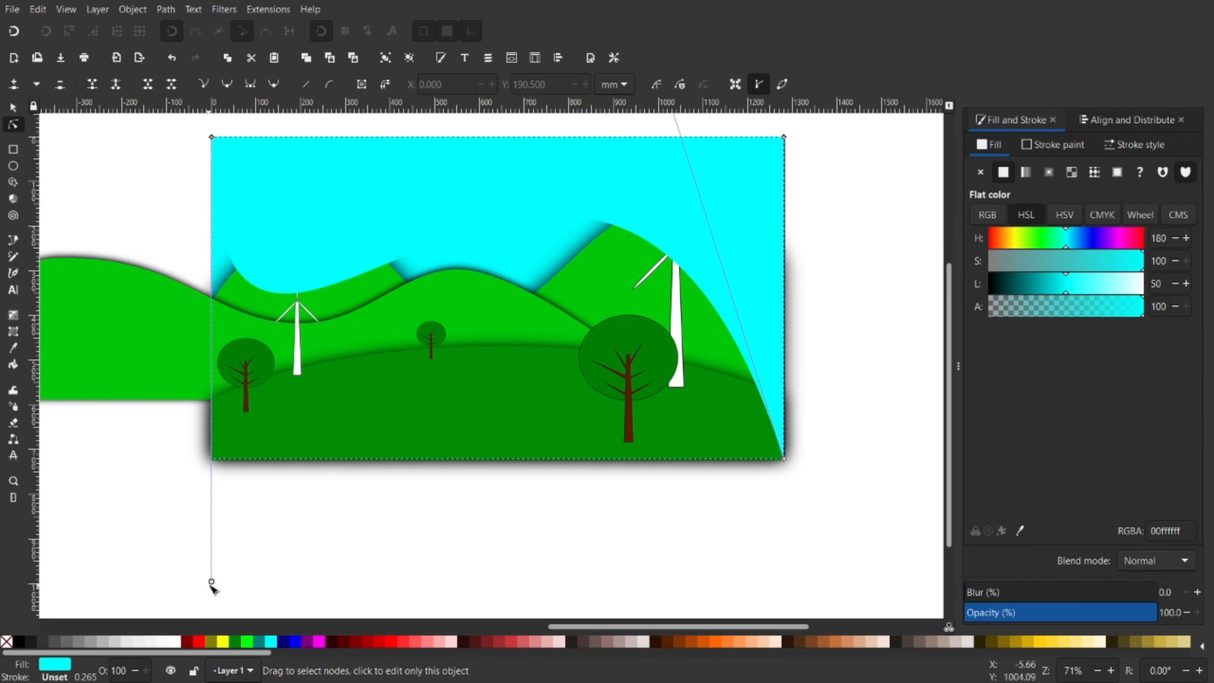
drag(214, 580, 375, 346)
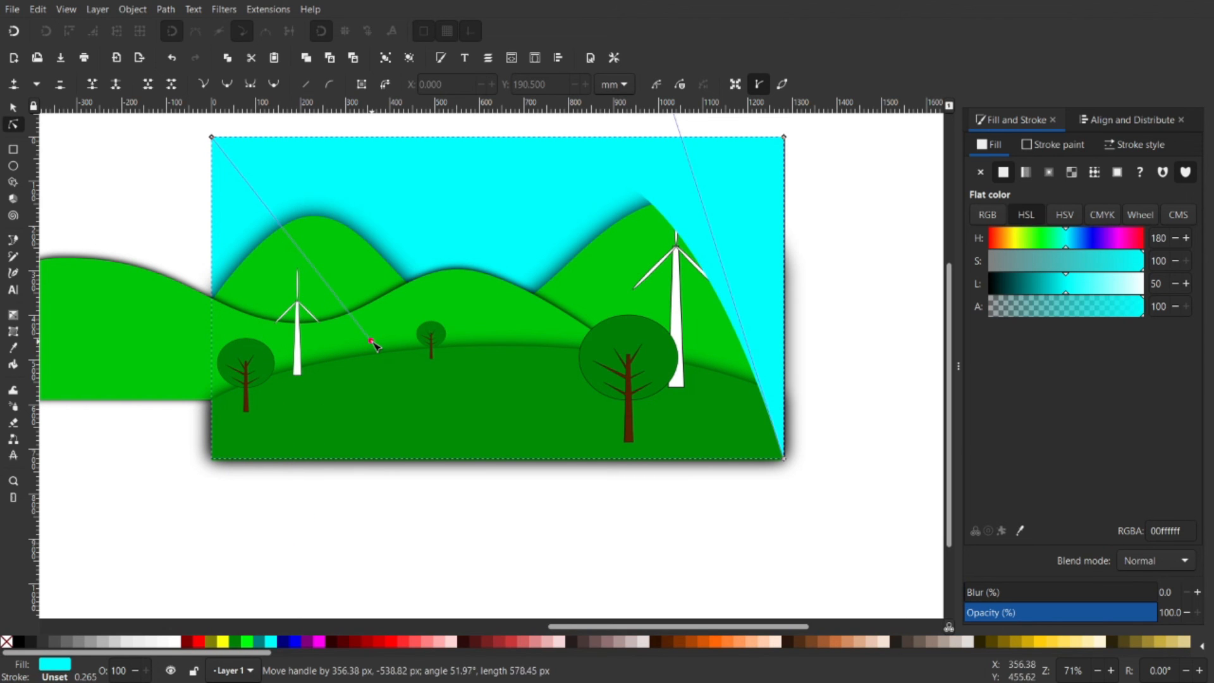
click(13, 109)
drag(505, 195, 460, 214)
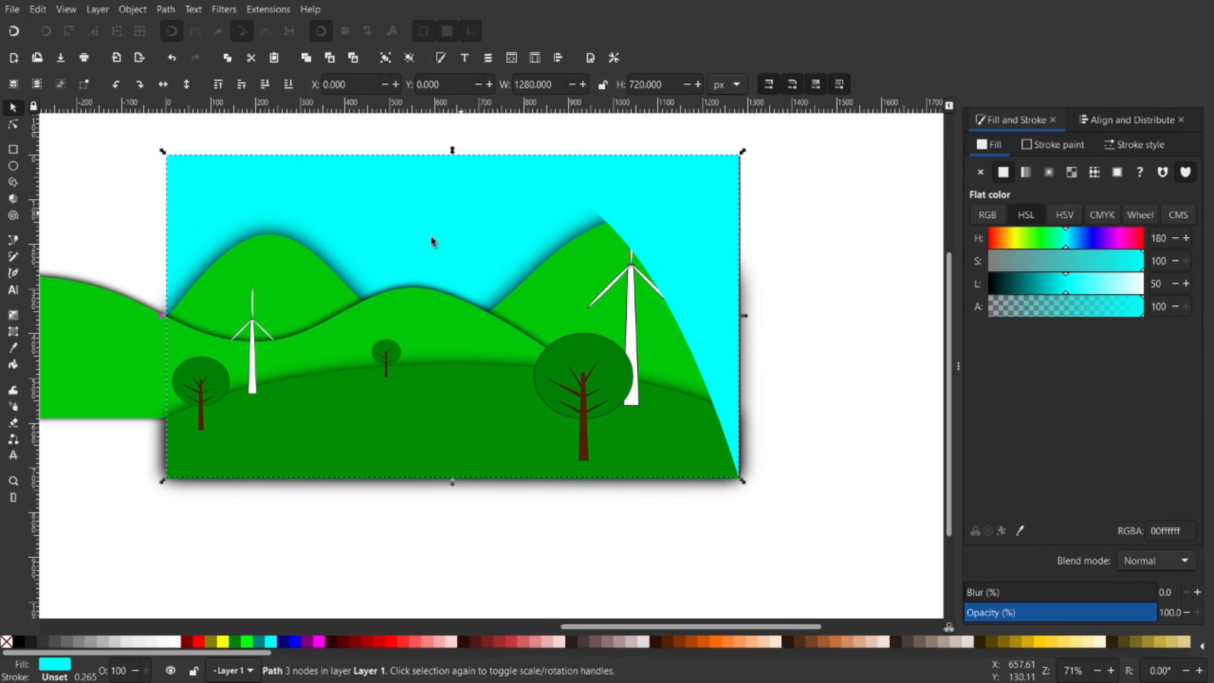
Give the aqua wave a black outline and lower it behind the windmills, trees and hills, just in front of the sky
shift+click(19, 643)
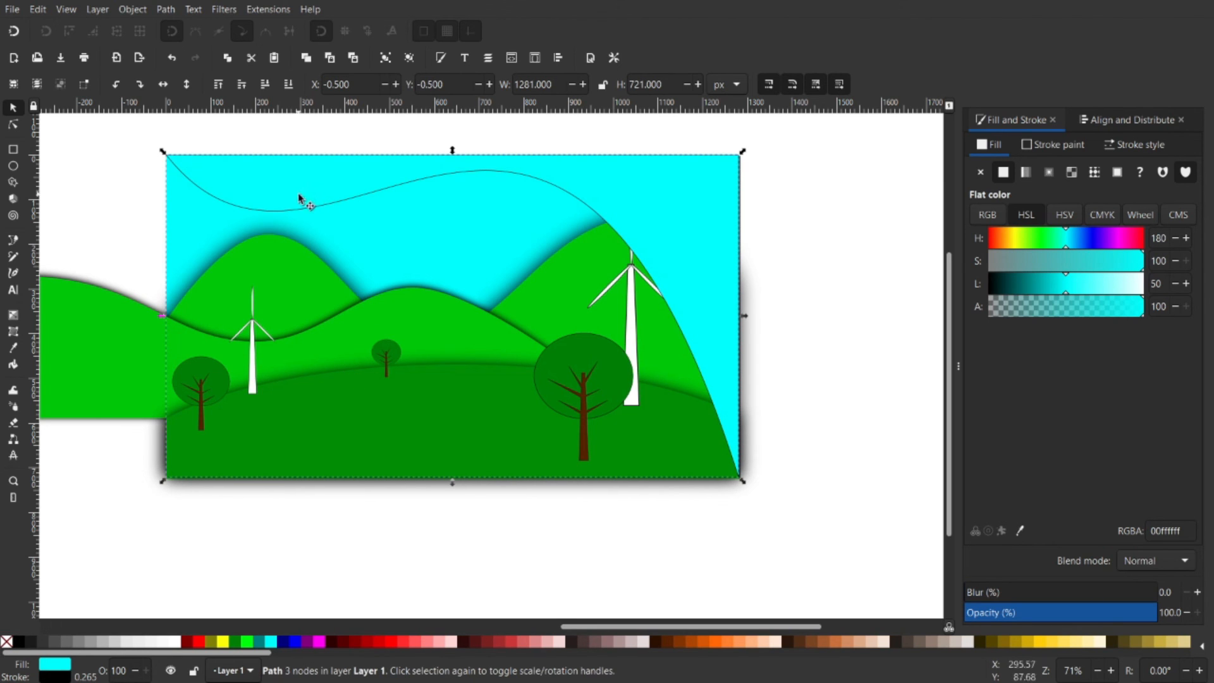
click(268, 87)
click(265, 87)
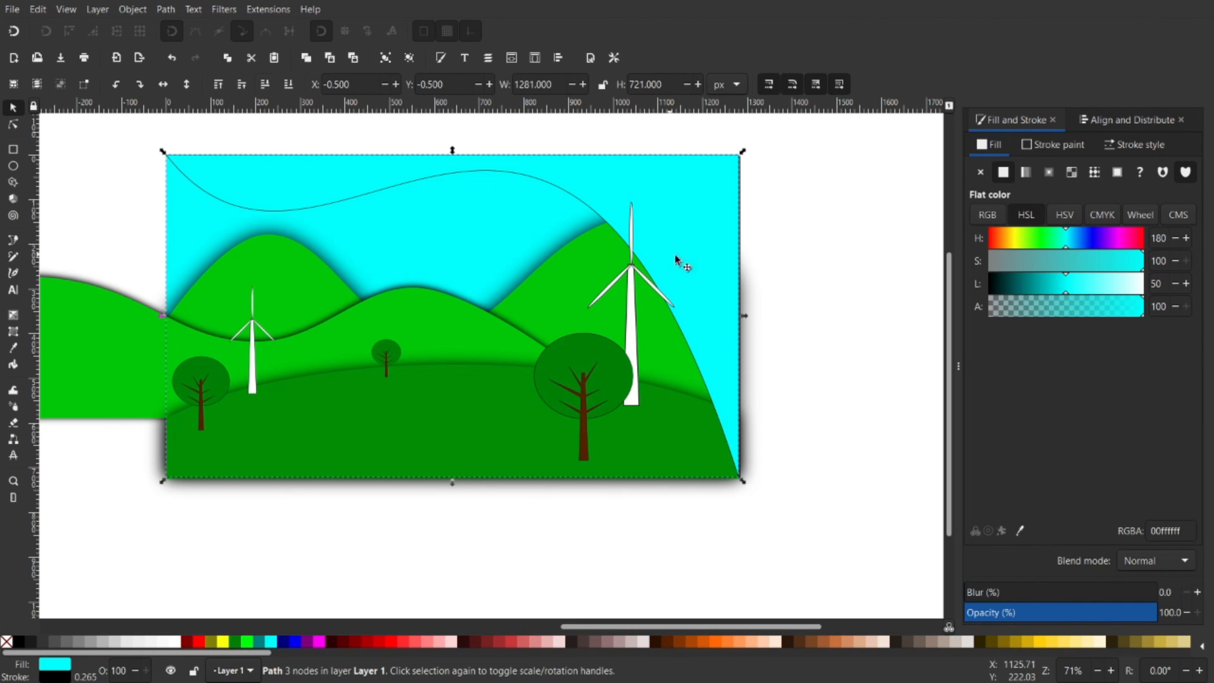
key(Escape)
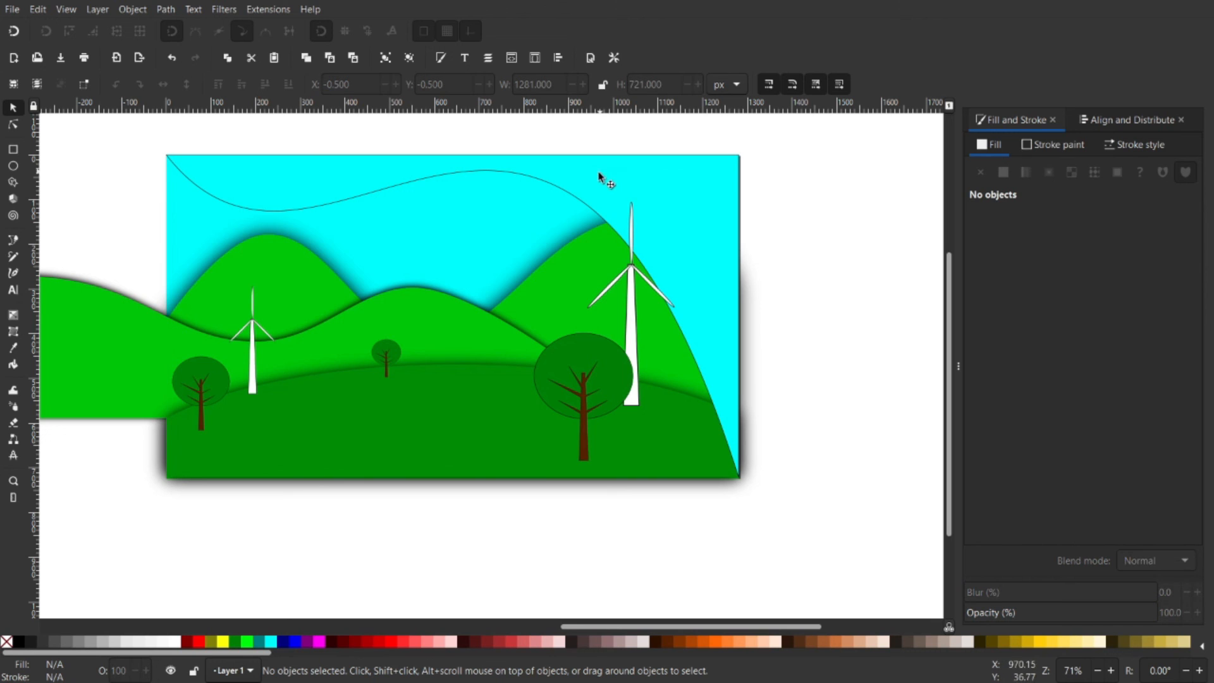
click(596, 179)
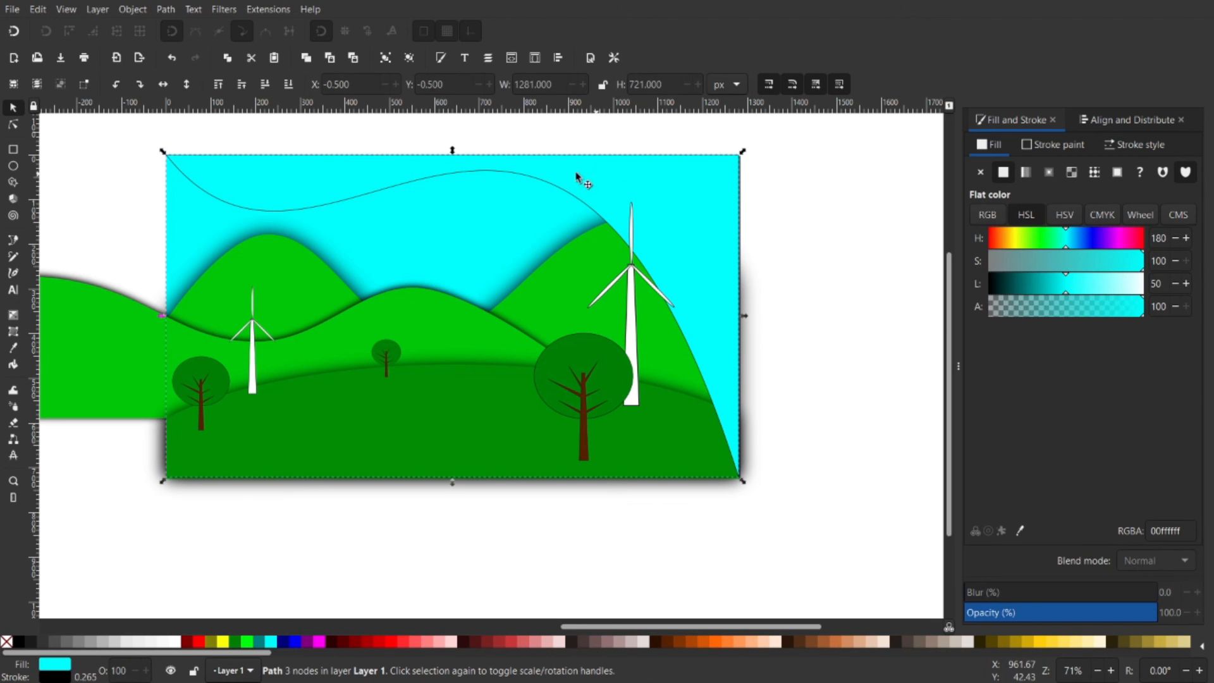
click(265, 86)
click(266, 86)
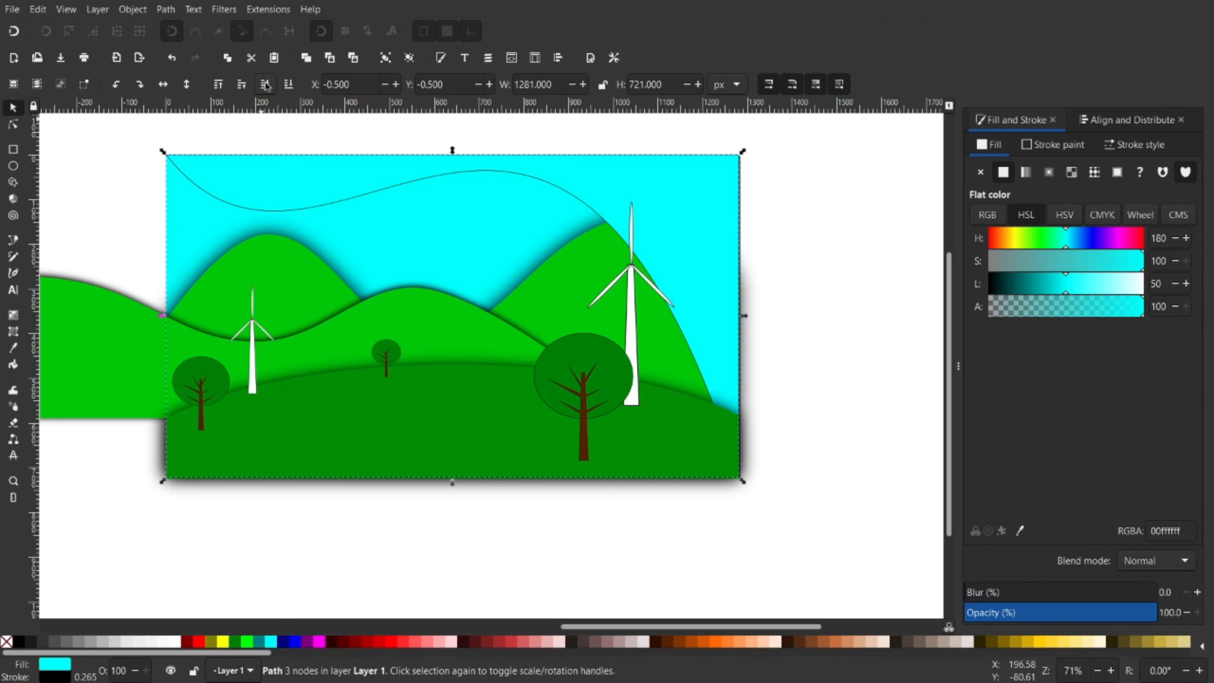
click(266, 86)
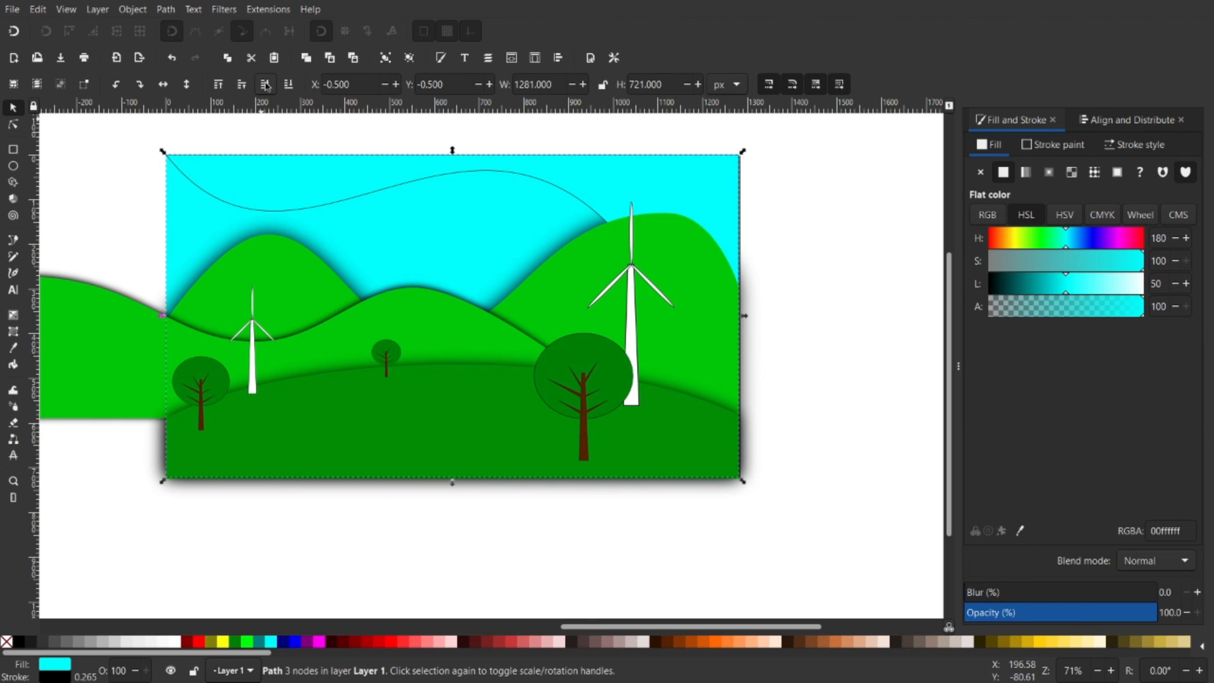
click(266, 86)
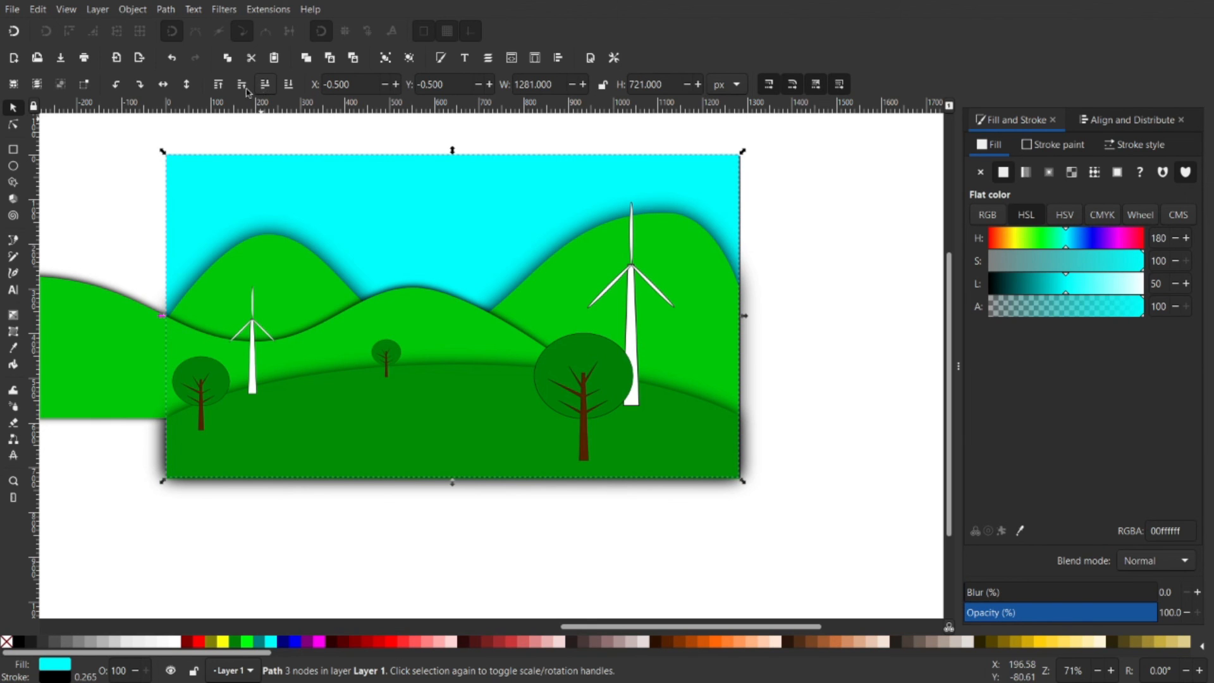
click(241, 88)
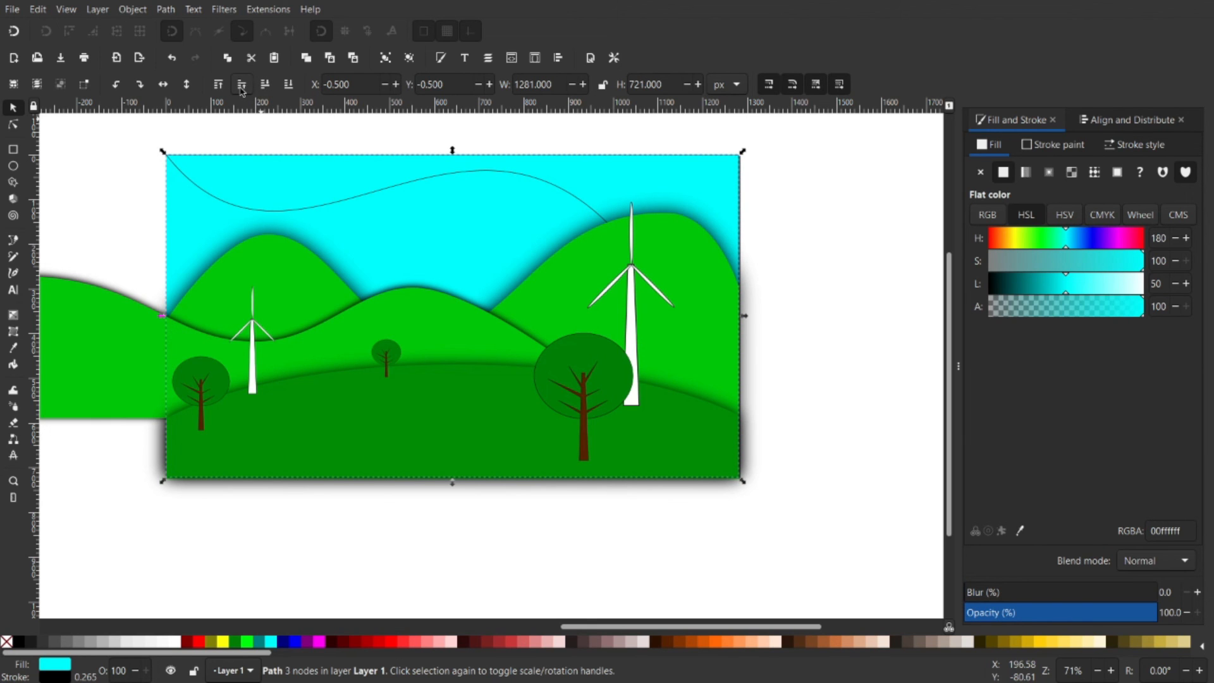
key(Escape)
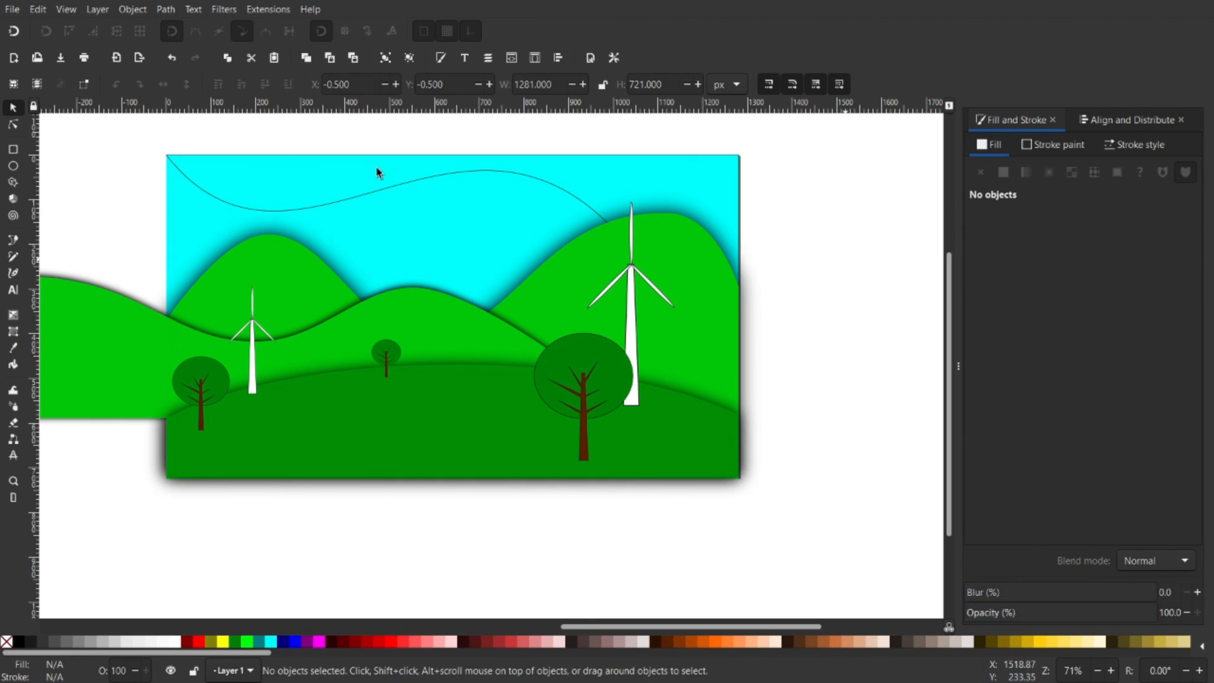
Duplicate the aqua wave in front of everything as a black shape and stretch it downward to about 768 px tall
click(369, 202)
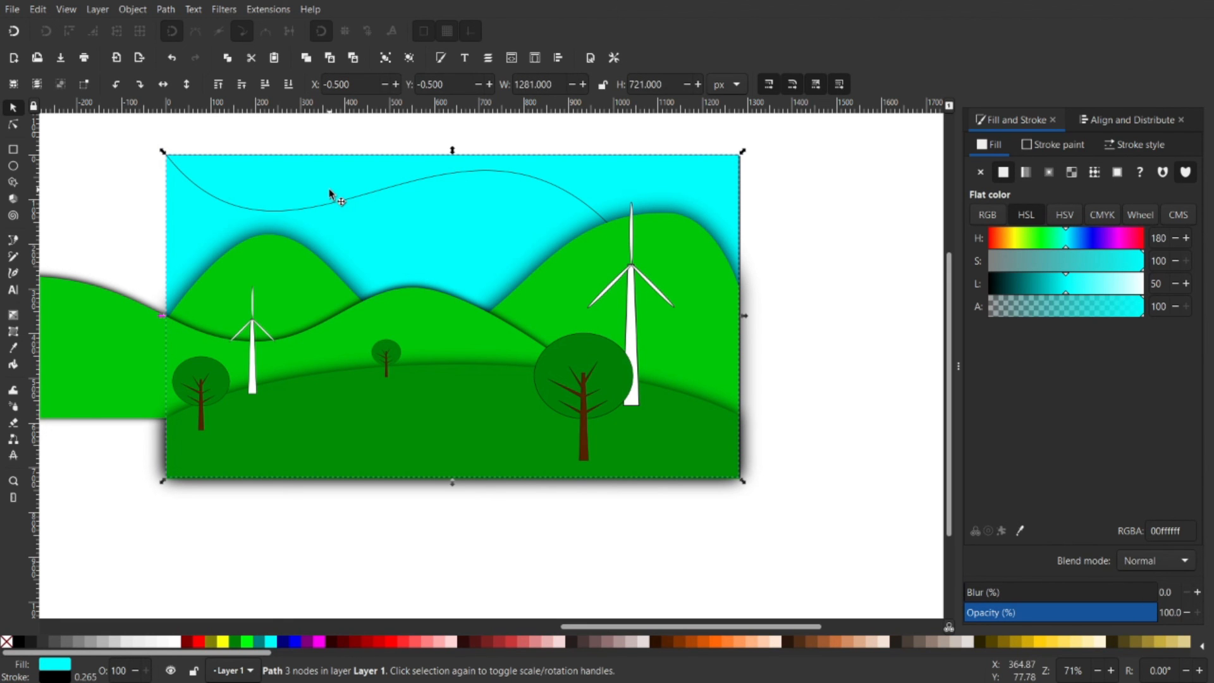
key(ctrl)
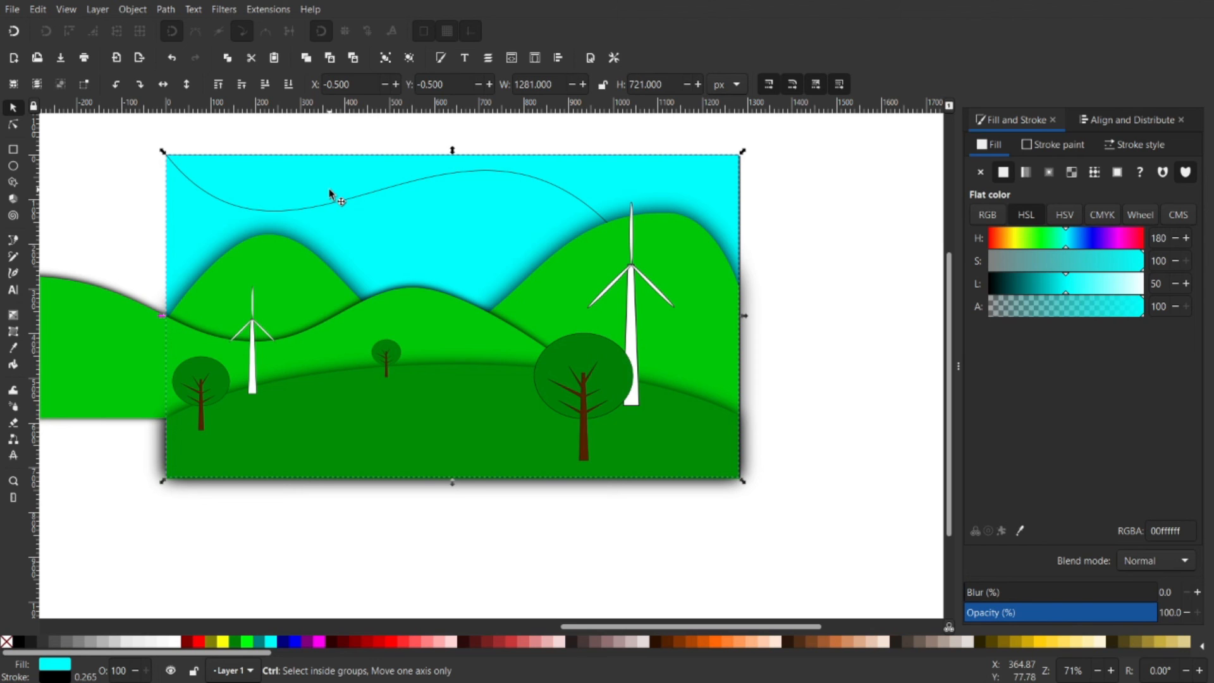
key(Home)
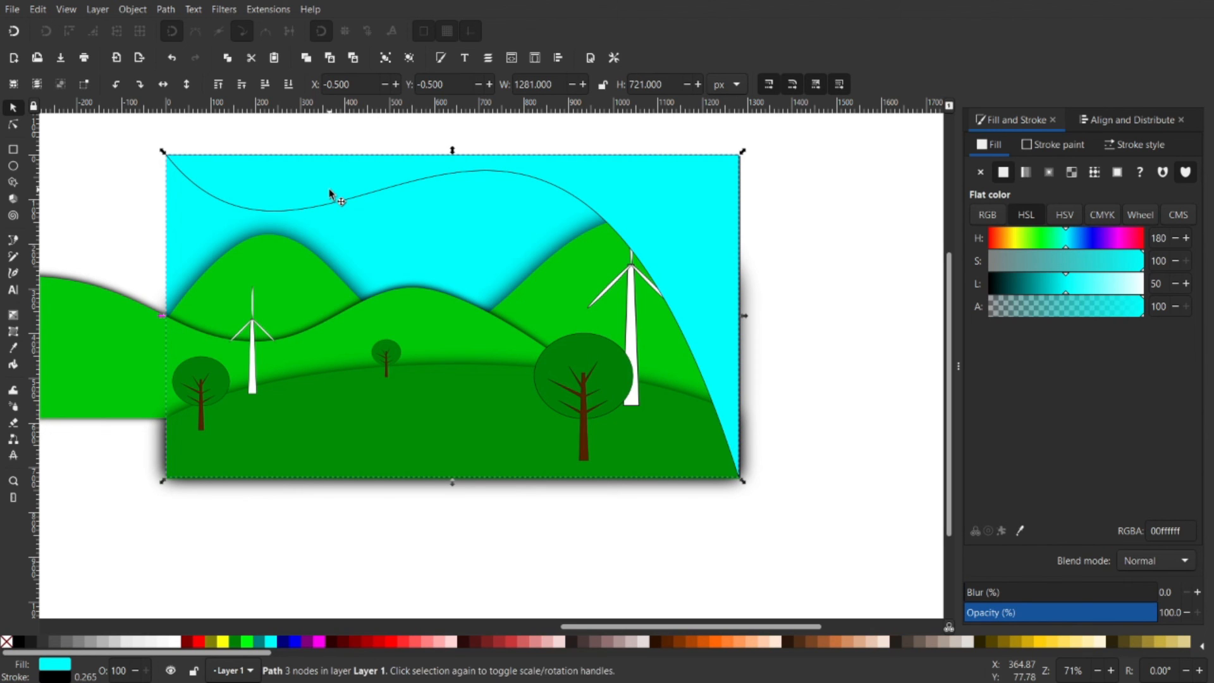
drag(19, 642, 442, 203)
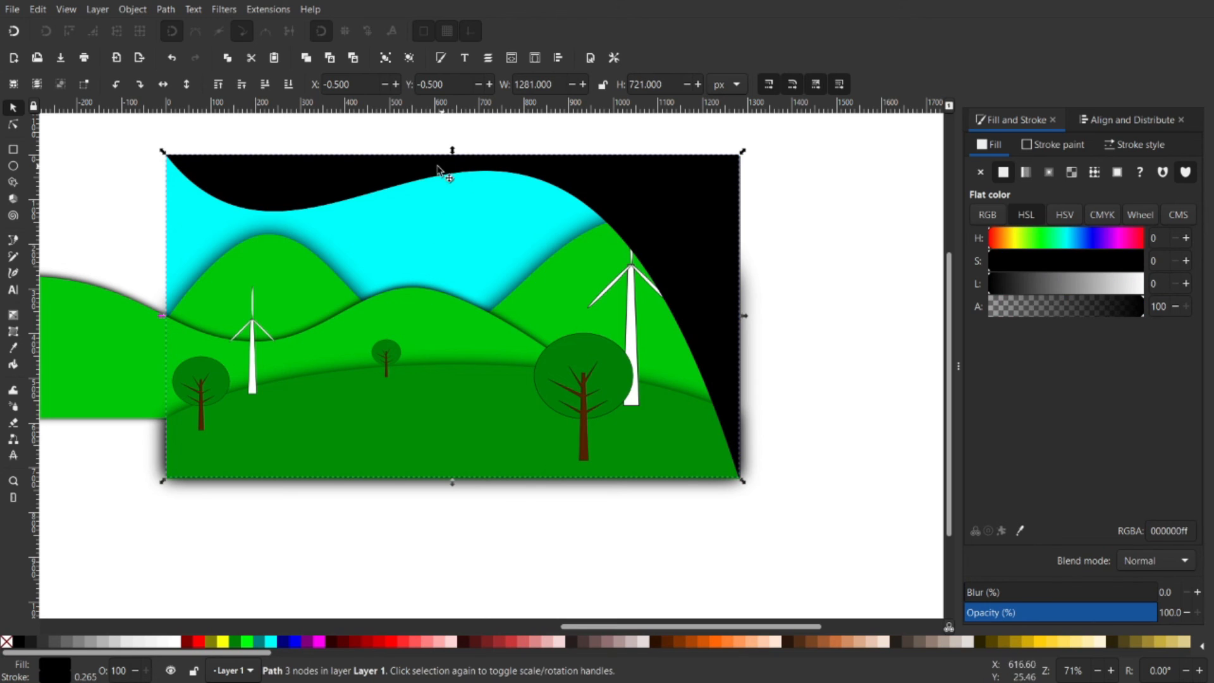
drag(453, 492, 456, 514)
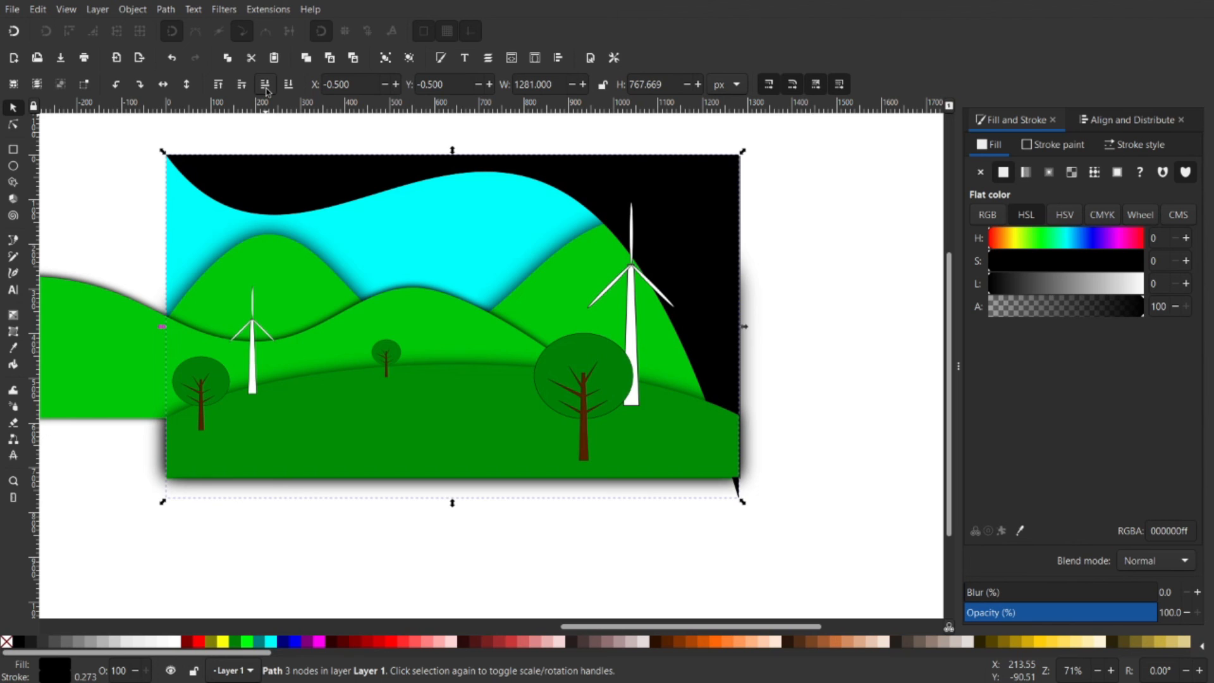
Lower the black copy behind the trees, windmills, hills and aqua wave and blur it by about 18.2%
click(267, 89)
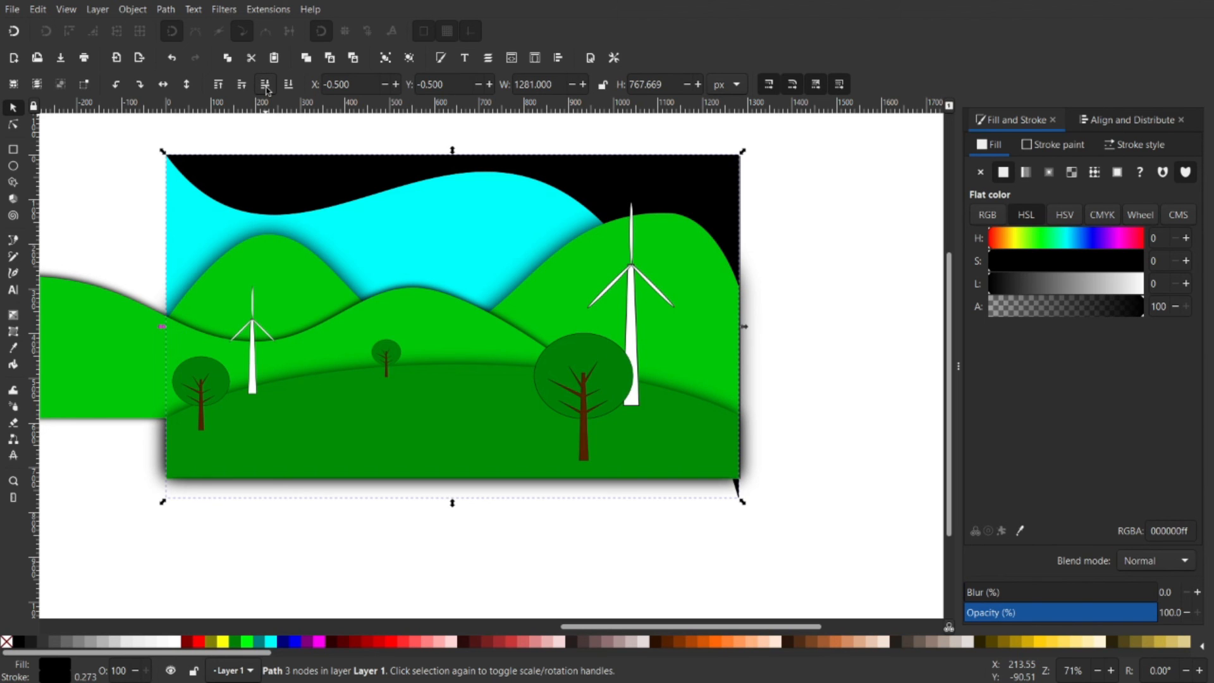
click(267, 89)
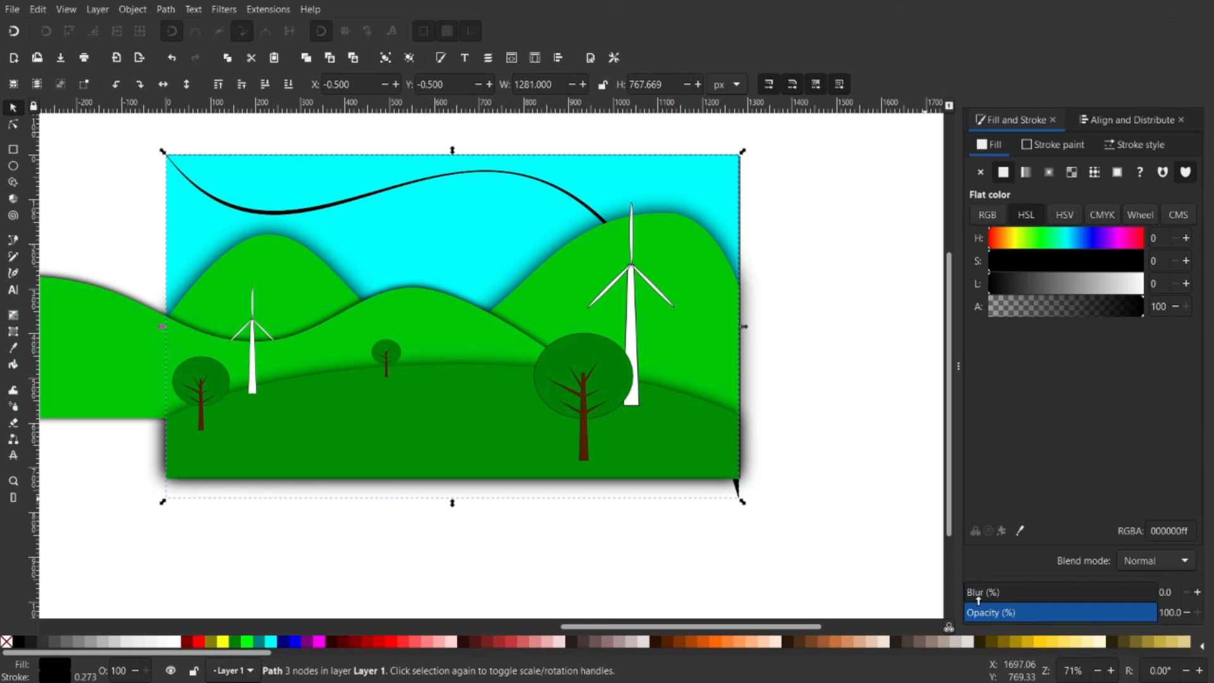
drag(974, 597, 999, 594)
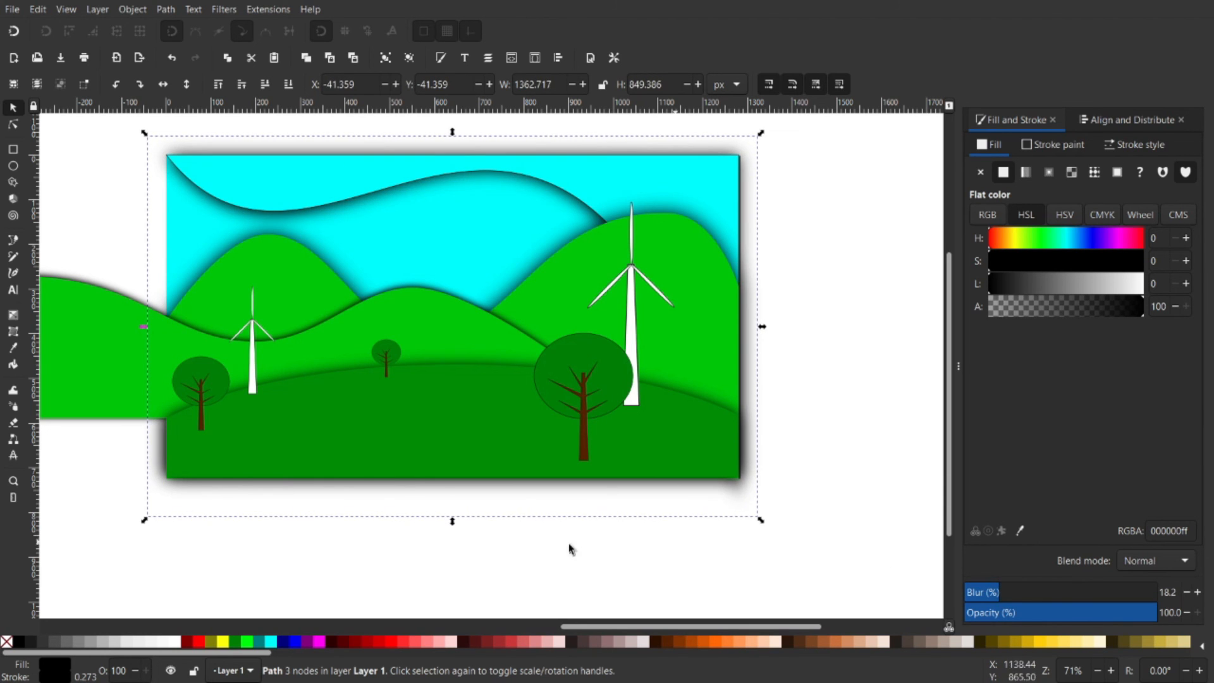
Shorten the wave's blurred shadow to about 787 px tall and remove the aqua wave's black outline
drag(452, 520, 490, 495)
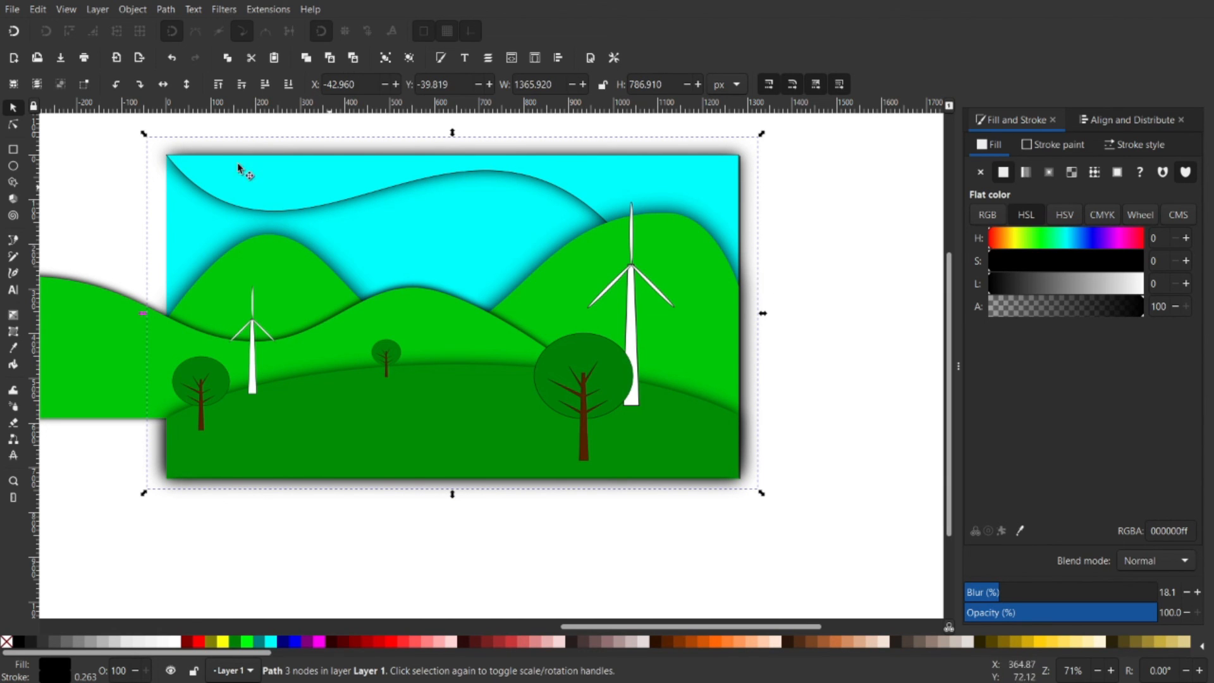
key(Escape)
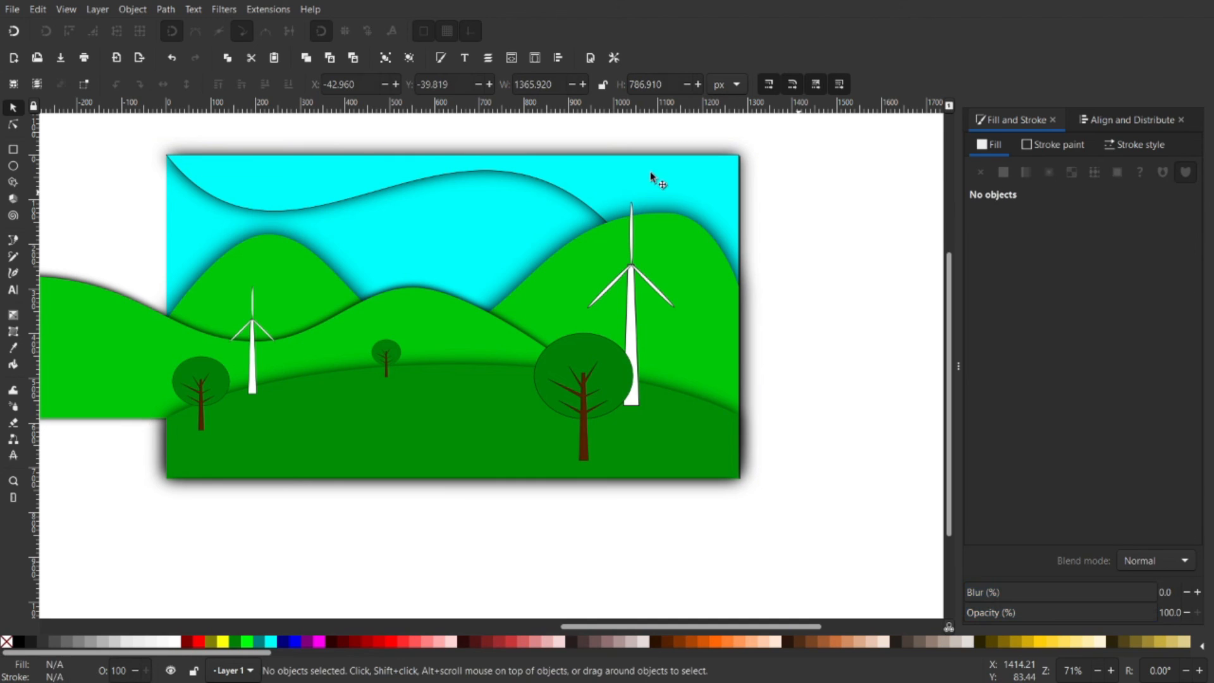
click(647, 177)
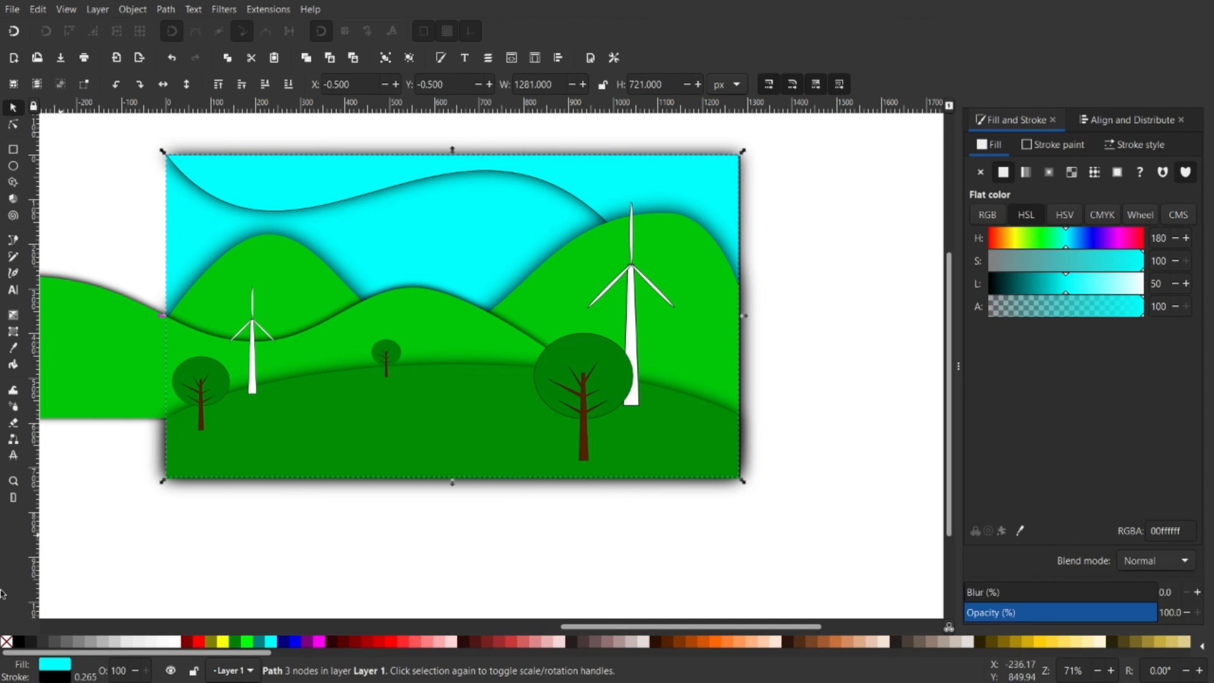
shift+click(6, 642)
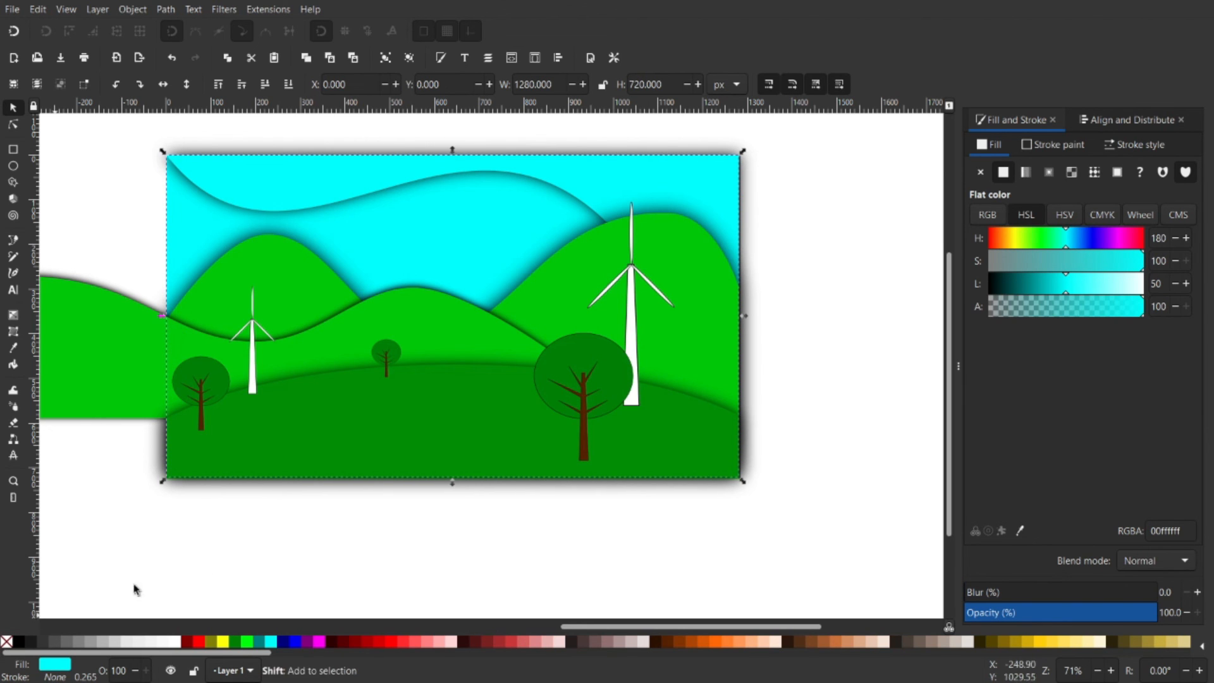
Turn on snapping and draw a black rectangle from corner to corner of the page, about 1281 × 721 px, over the landscape
key(Escape)
drag(392, 532, 409, 540)
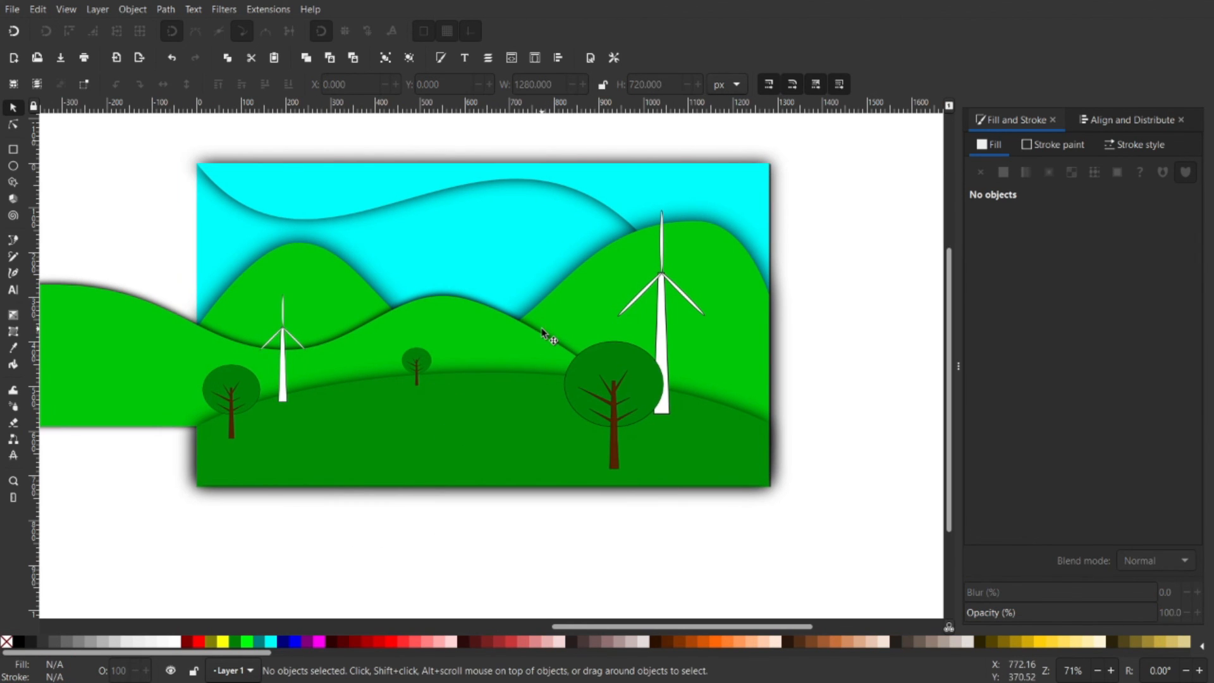
key(r)
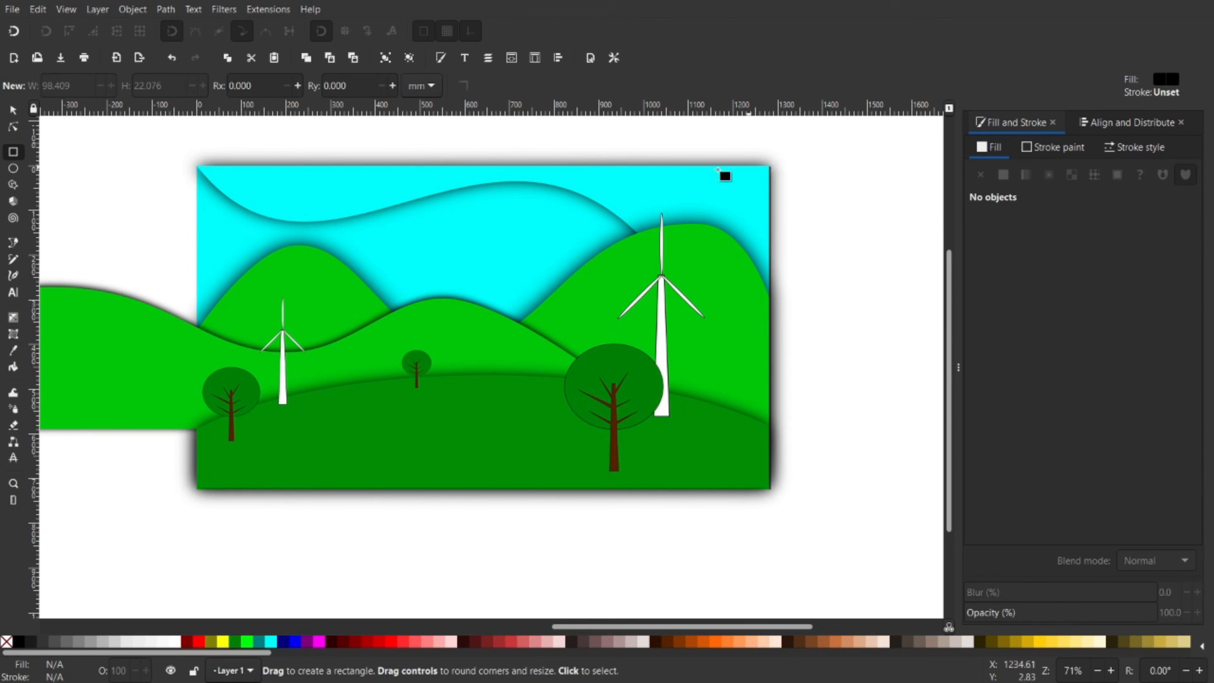
click(11, 32)
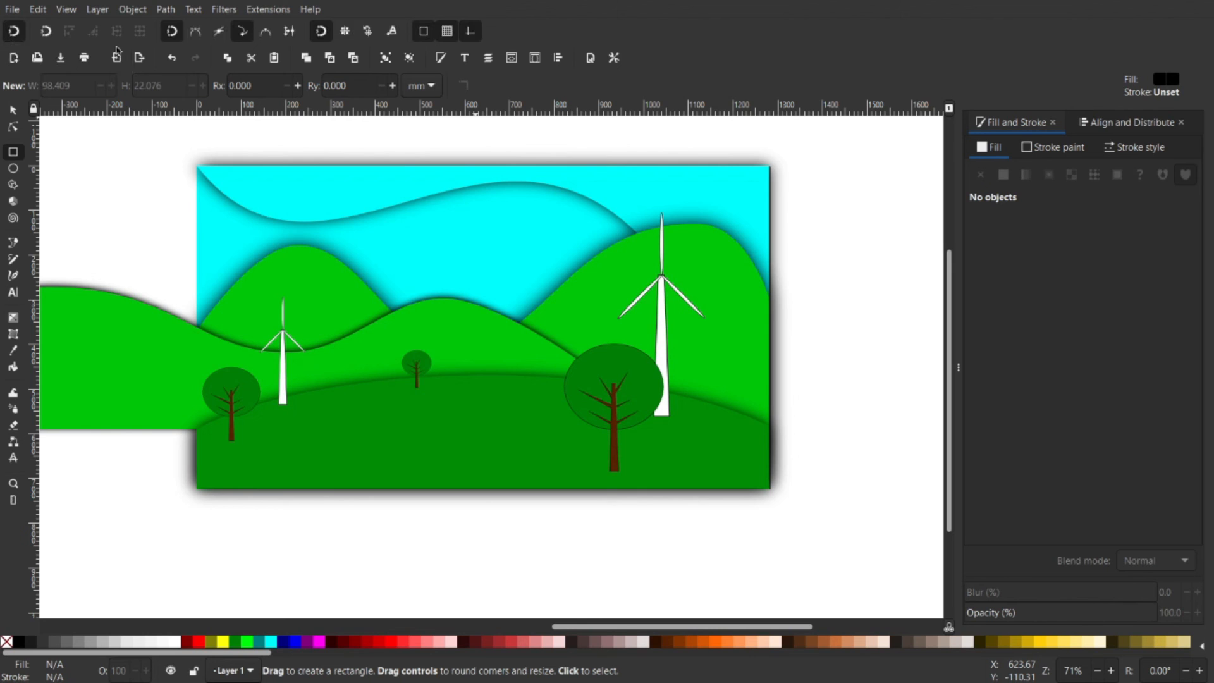
click(429, 34)
drag(196, 166, 786, 493)
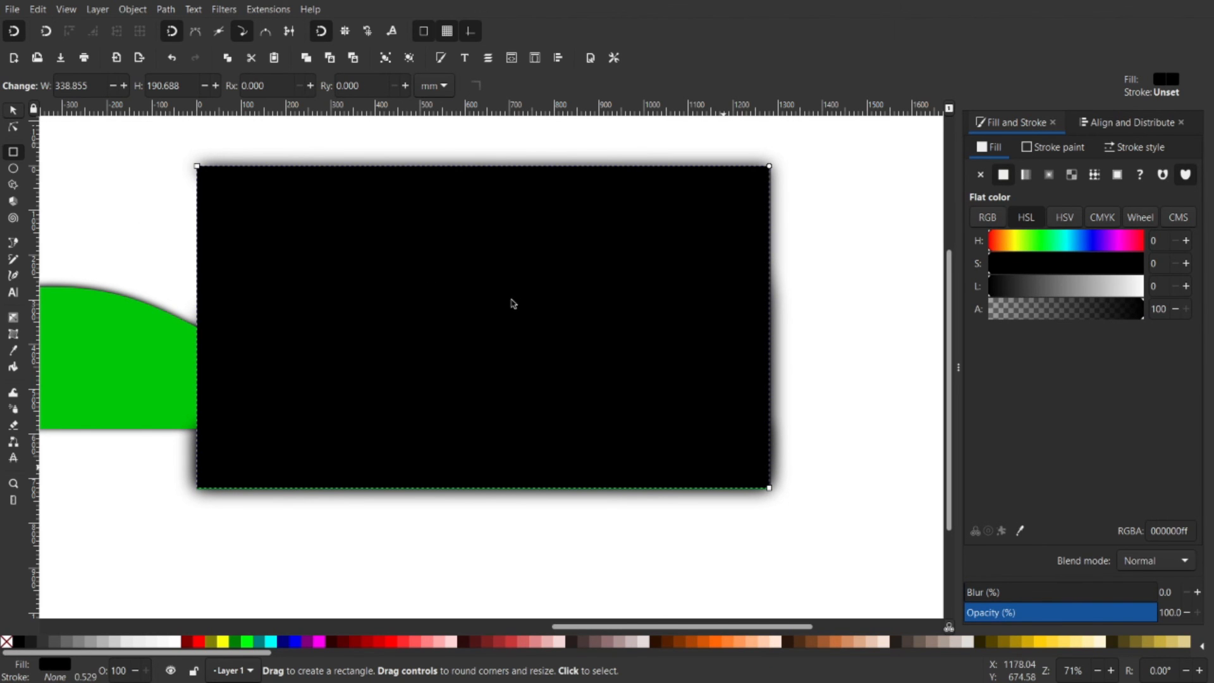
Select all the artwork together with the black rectangle and clip everything to the rectangle's outline
key(s)
scroll(520, 303, down, 1)
scroll(520, 302, down, 1)
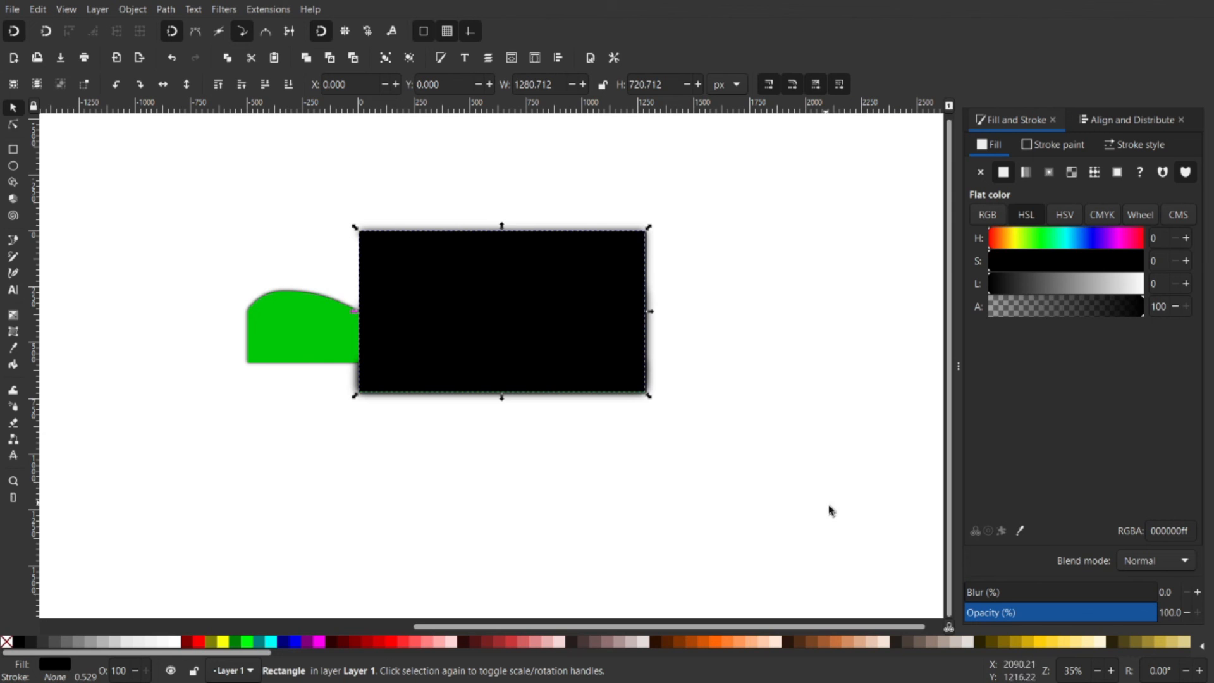
drag(842, 520, 196, 185)
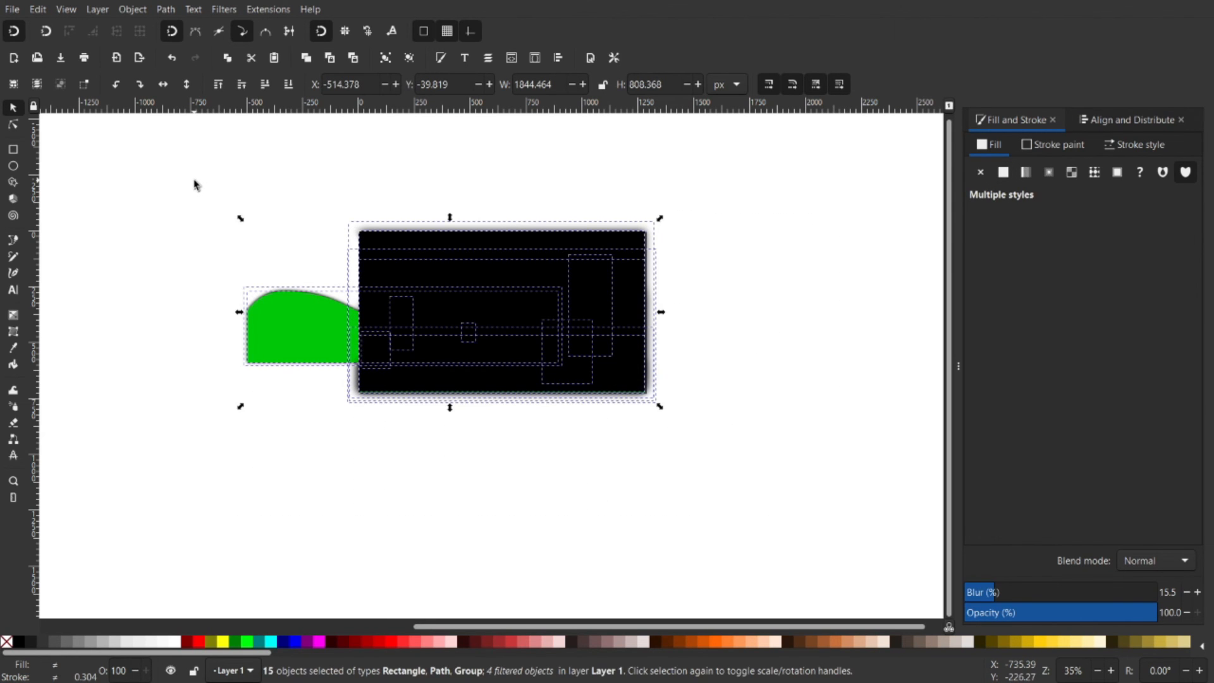
click(145, 10)
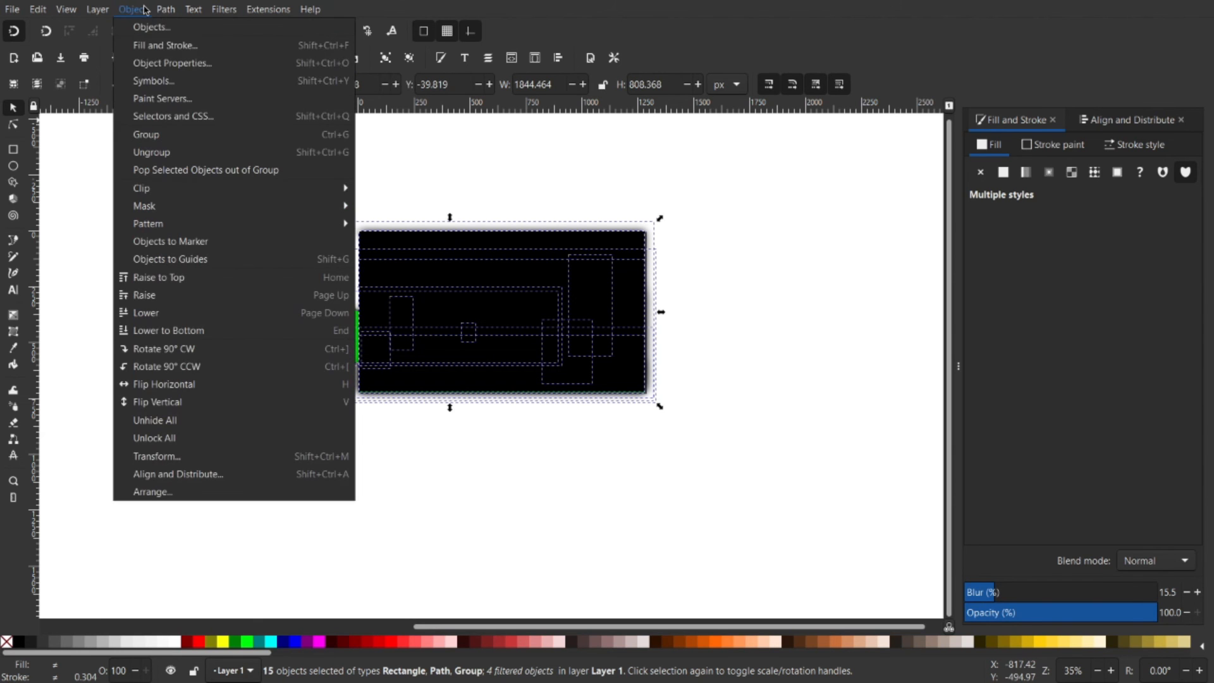
mouse_move(196, 192)
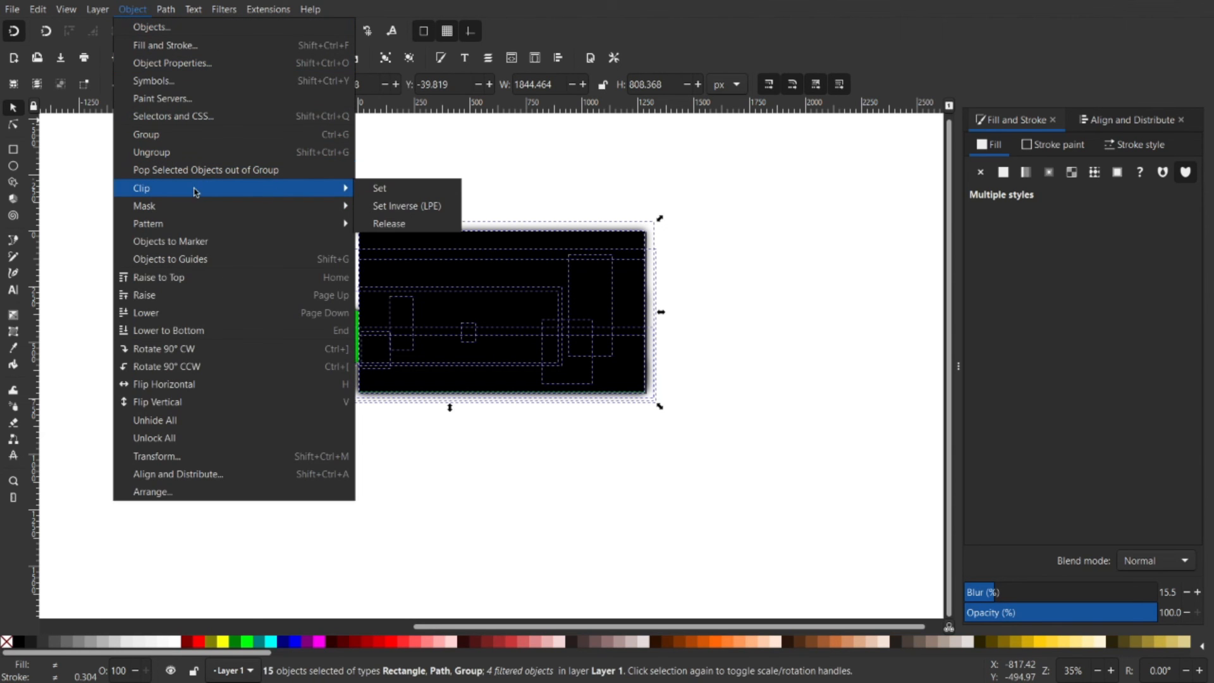
click(386, 190)
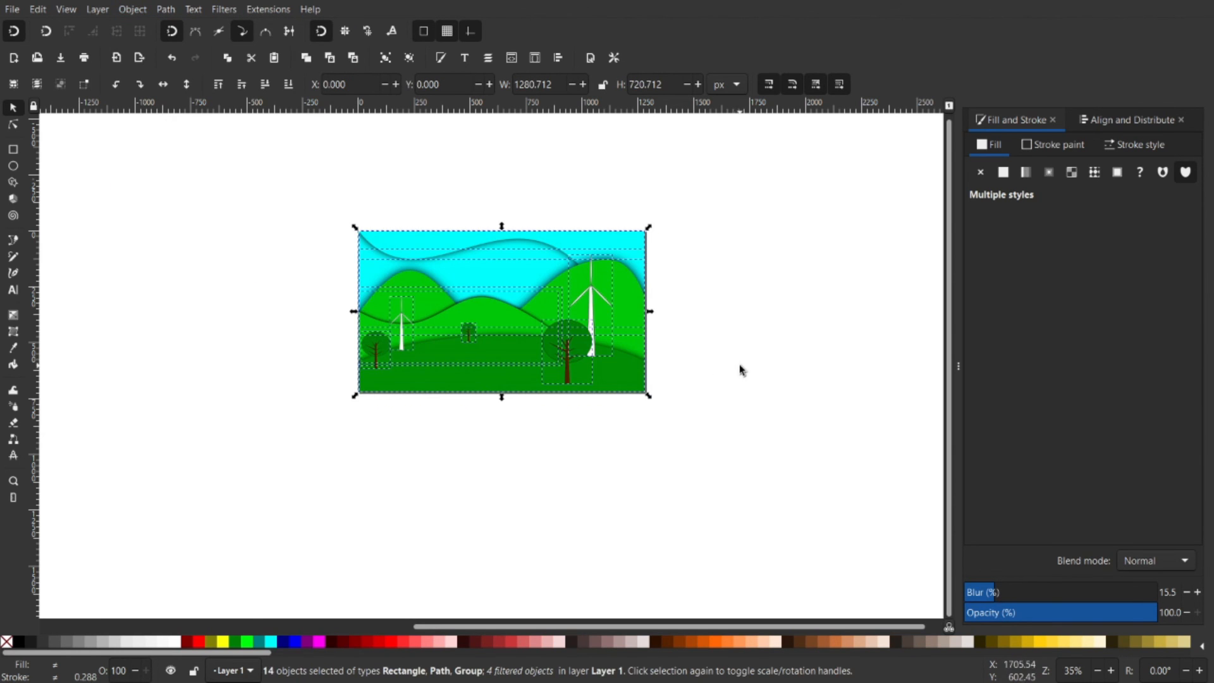
click(664, 358)
scroll(488, 314, up, 1)
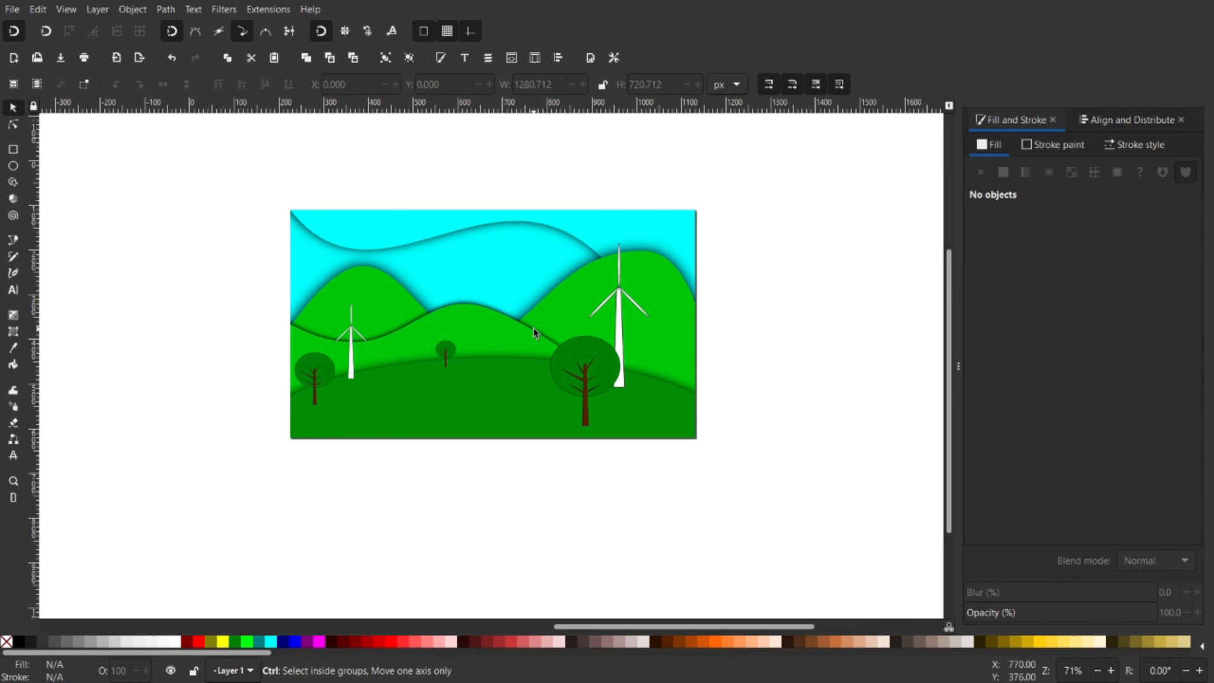
scroll(580, 281, up, 1)
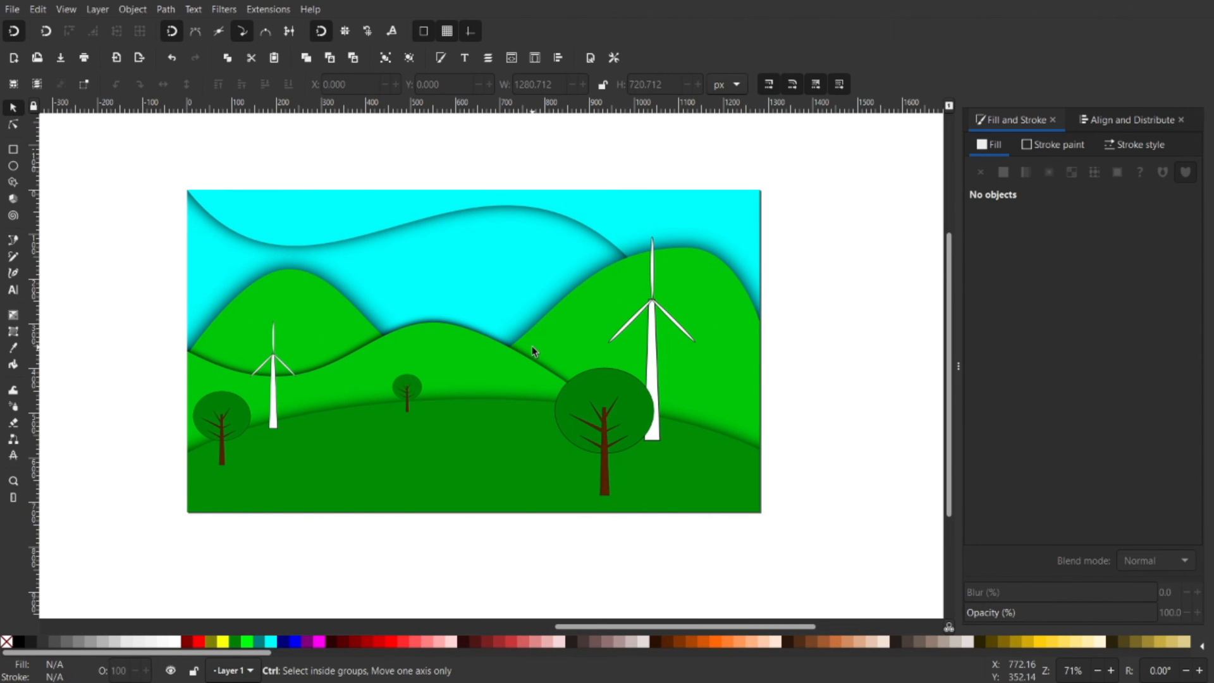
scroll(484, 352, up, 1)
drag(429, 331, 466, 340)
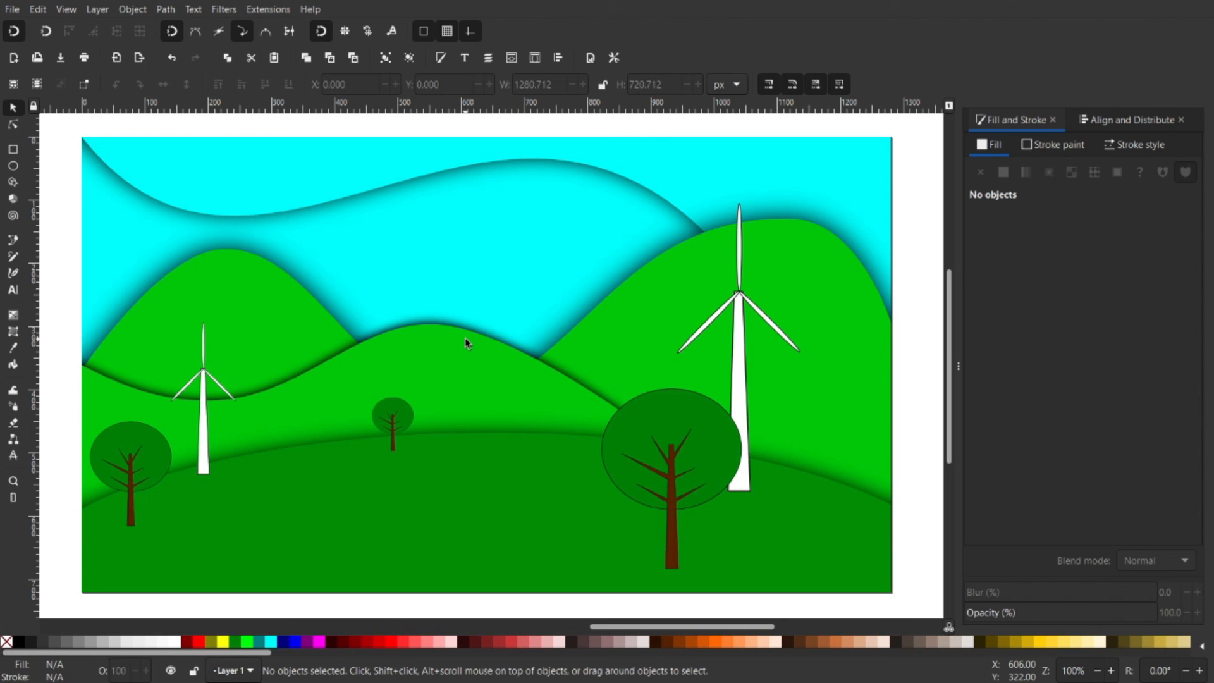
drag(675, 421, 673, 425)
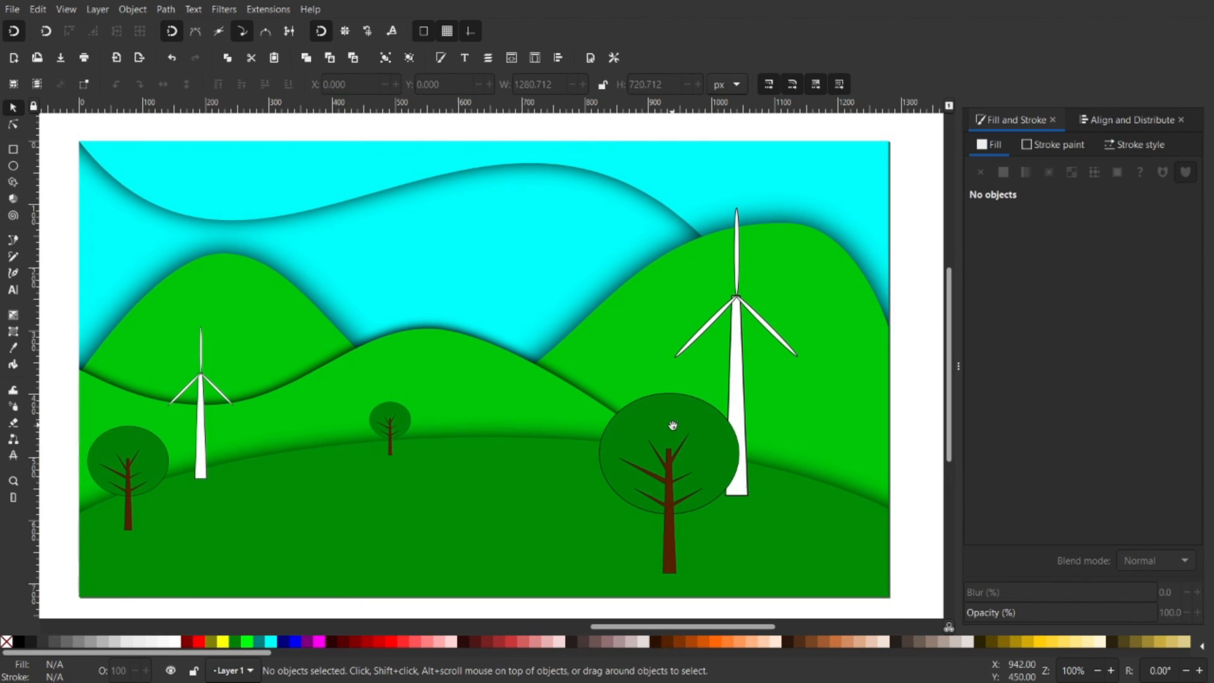